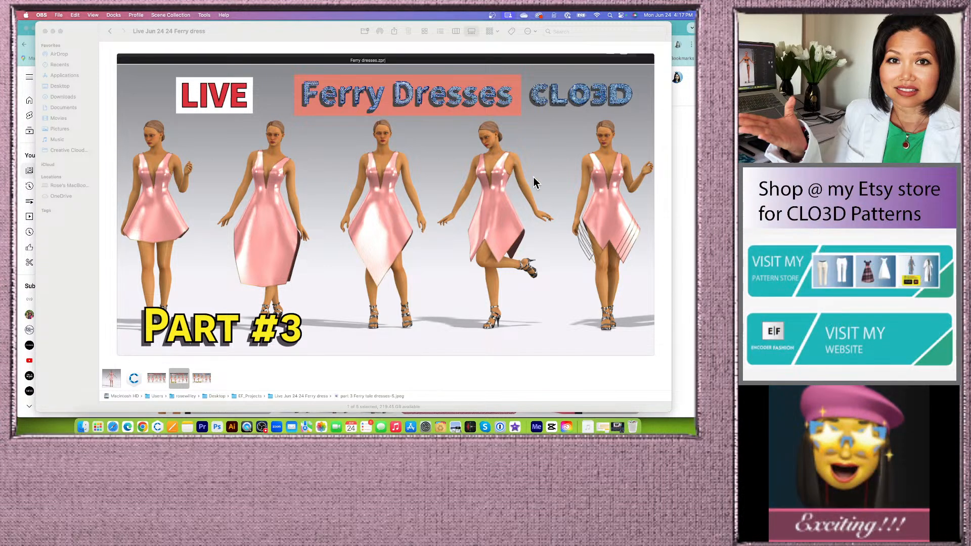
Preview the two Part #3 Ferry dress images in the folder and minimize the Finder window.
left_click(203, 378)
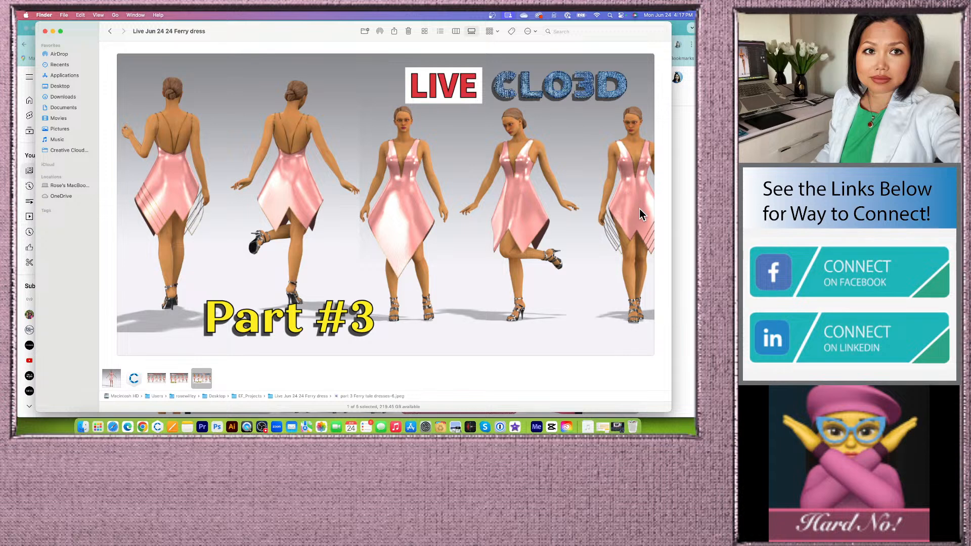
left_click(180, 380)
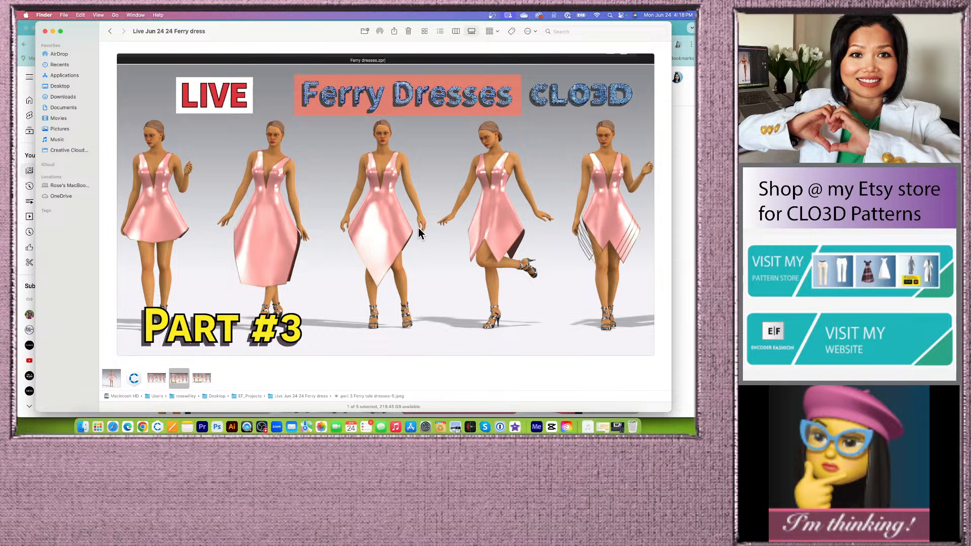
left_click(53, 31)
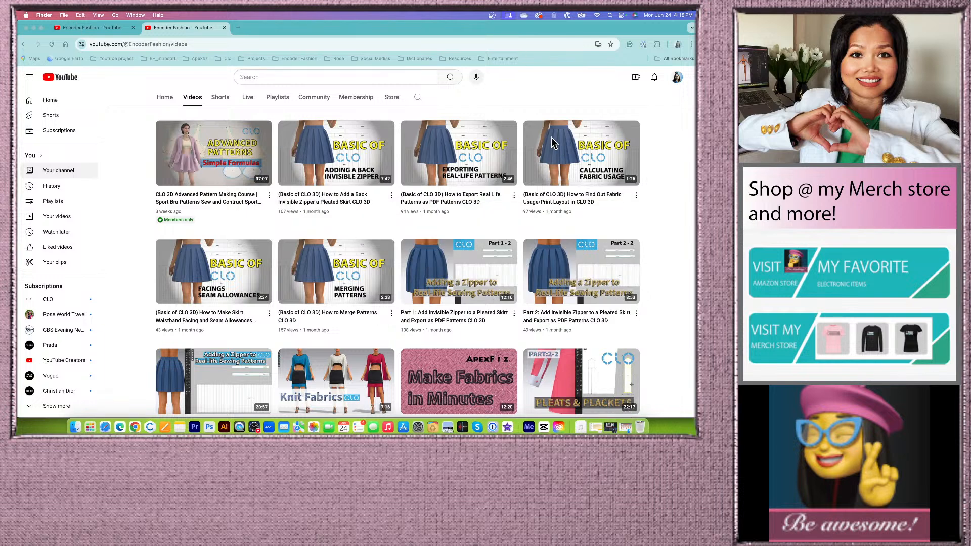
Look through the members-only pattern making courses on the Encoder Fashion channel's Membership page.
left_click(356, 97)
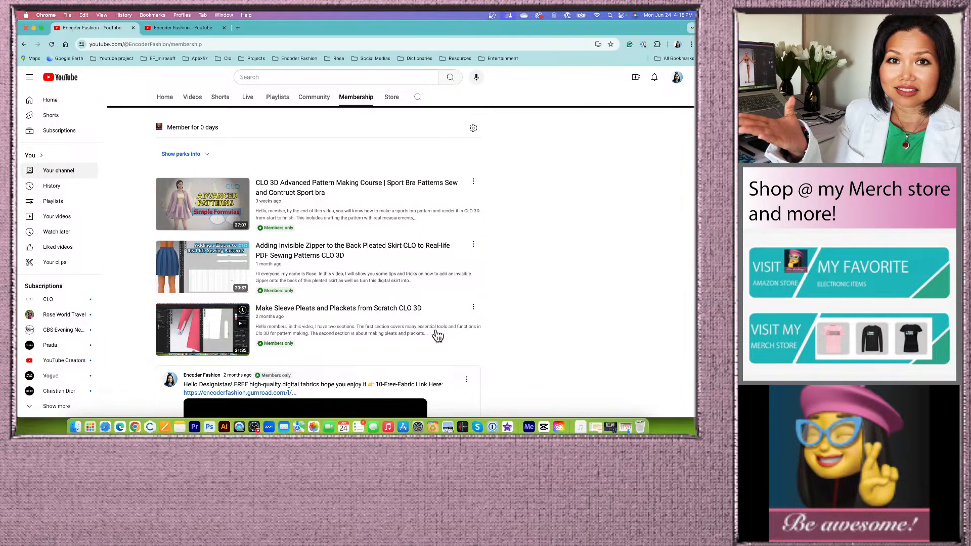
scroll(385, 274, "down", 1)
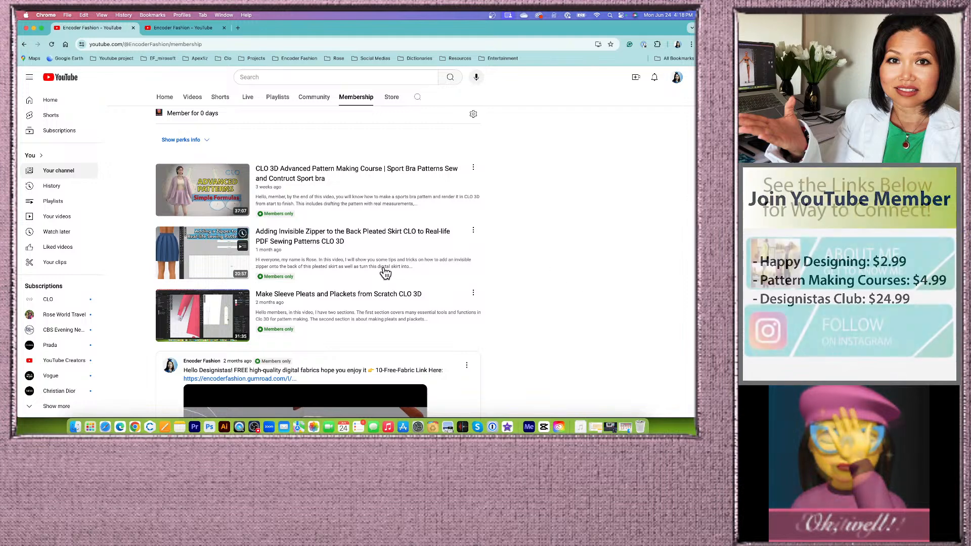
scroll(386, 272, "down", 1)
scroll(387, 272, "down", 1)
scroll(394, 282, "down", 10)
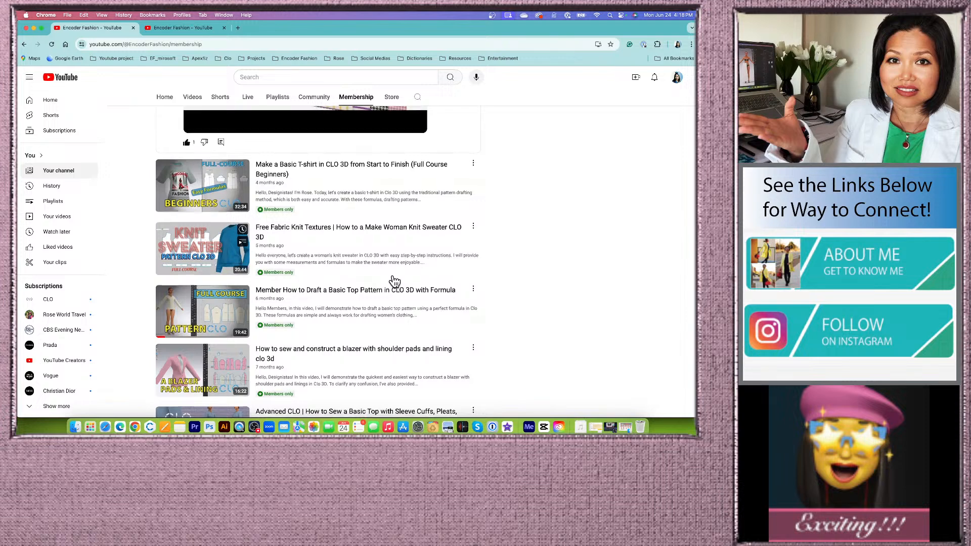
scroll(394, 282, "down", 2)
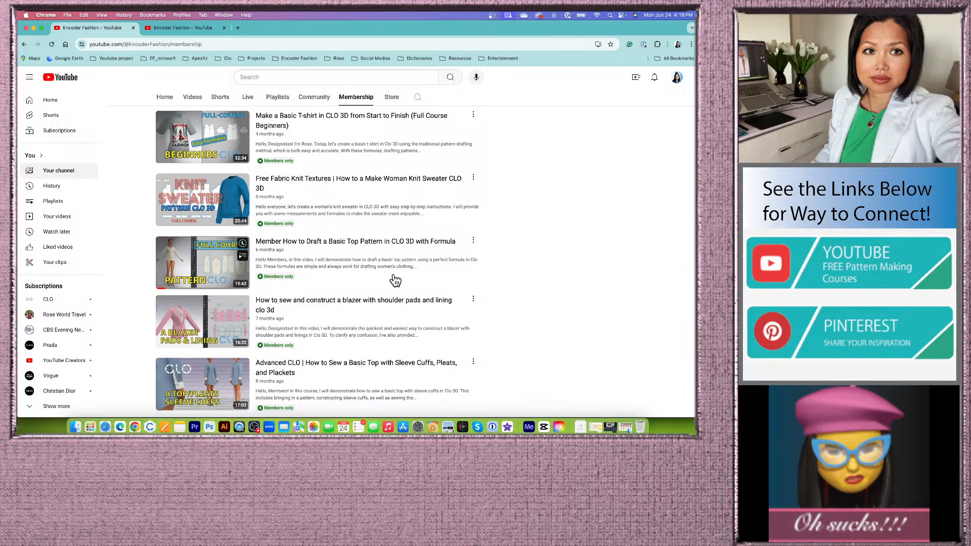
scroll(390, 273, "down", 5)
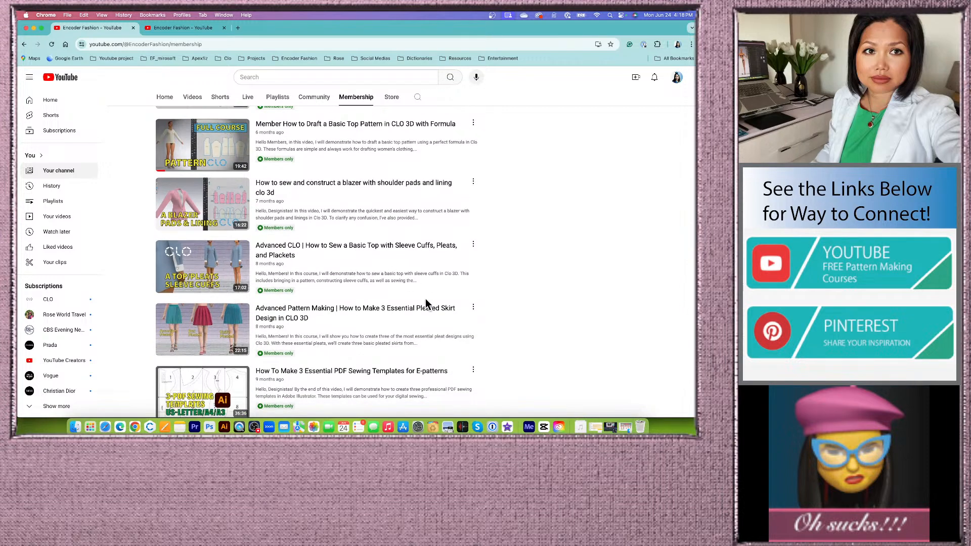
scroll(419, 314, "down", 3)
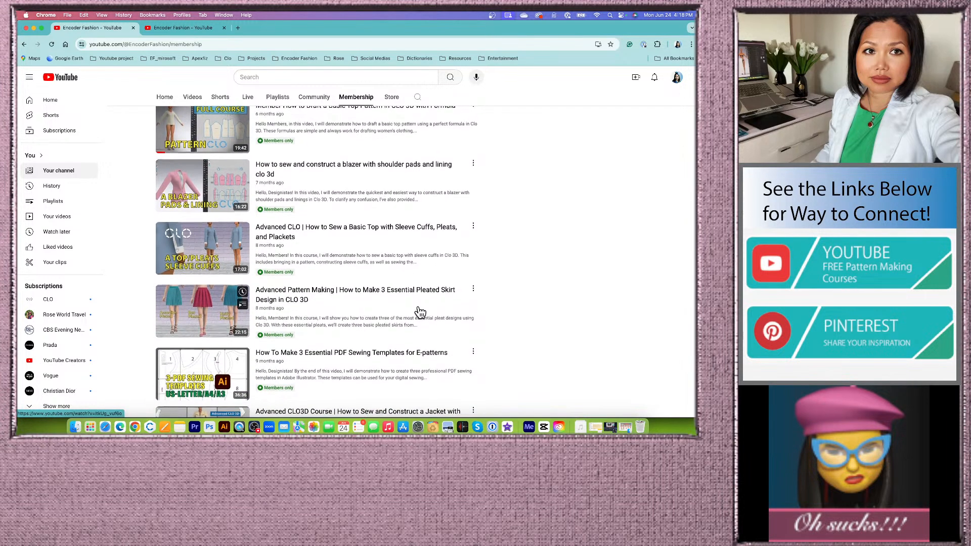
scroll(420, 311, "down", 1)
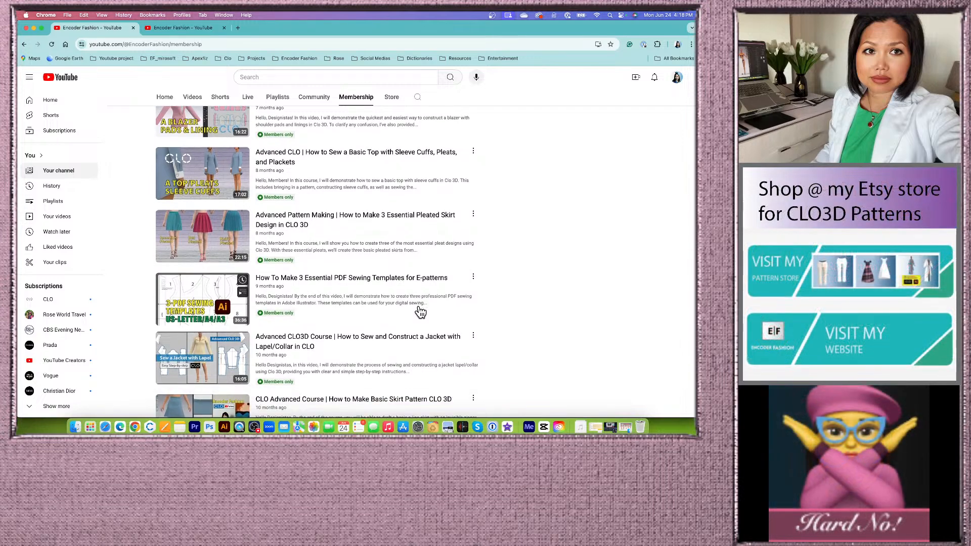
scroll(420, 311, "up", 2)
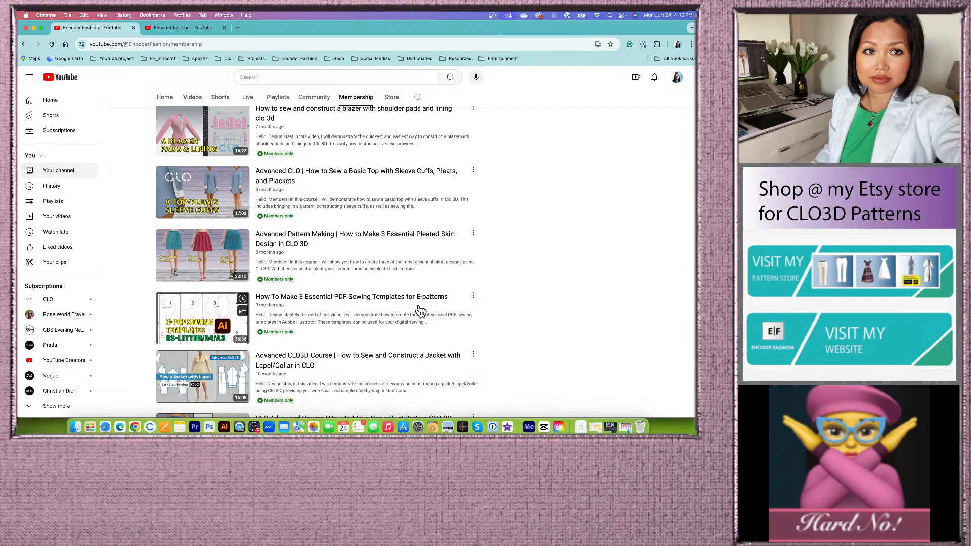
scroll(420, 311, "up", 3)
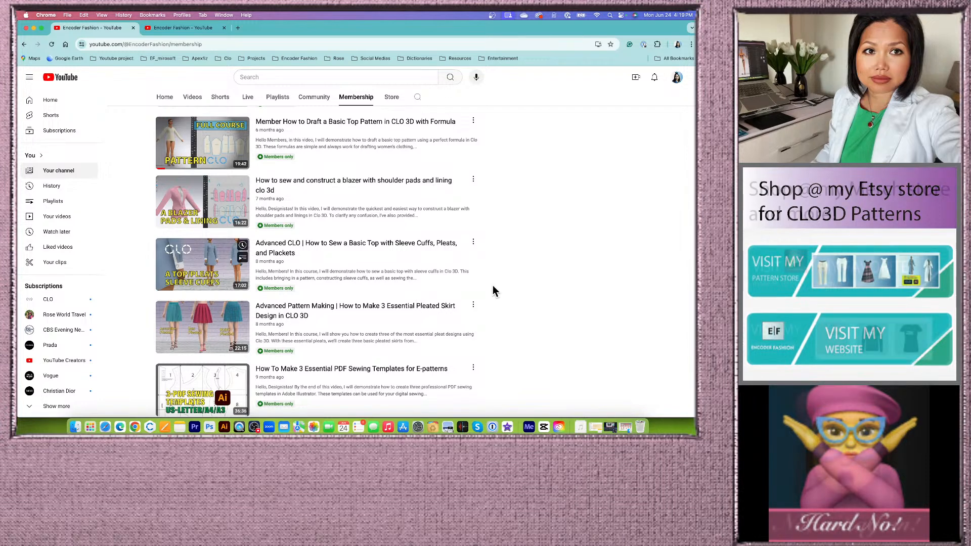
scroll(358, 295, "down", 1)
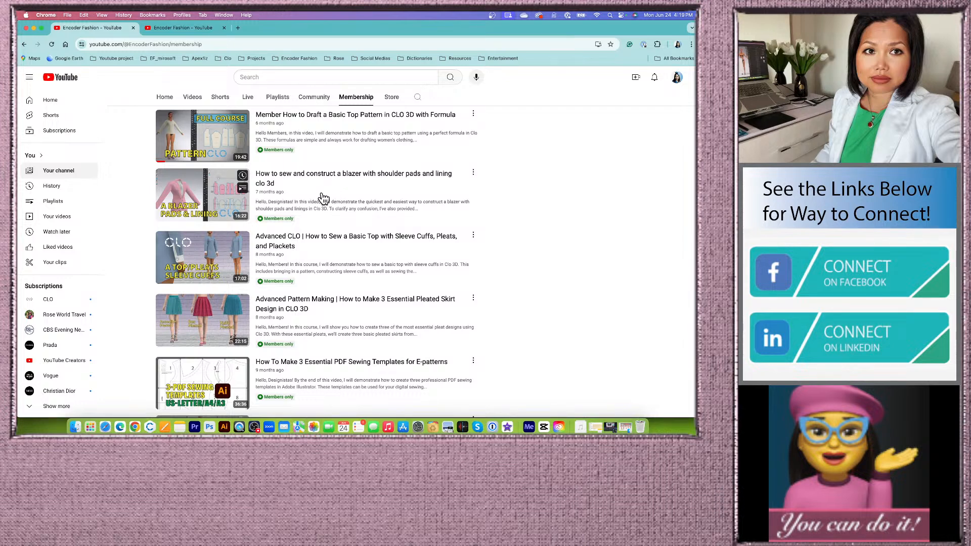
Open the members-only video on sewing a blazer with shoulder pads and lining, pause it and review its description and comments area.
left_click(307, 175)
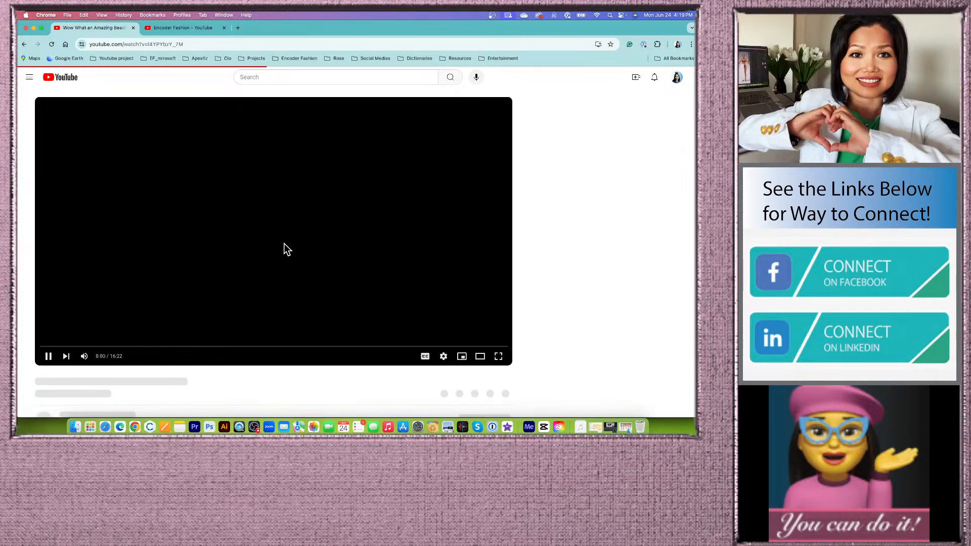
left_click(47, 357)
scroll(330, 241, "down", 2)
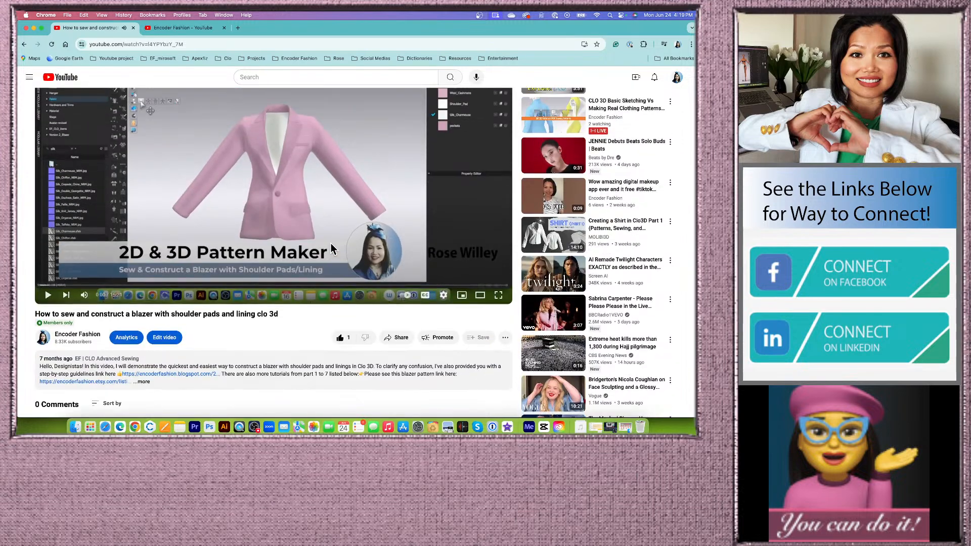
scroll(349, 299, "up", 1)
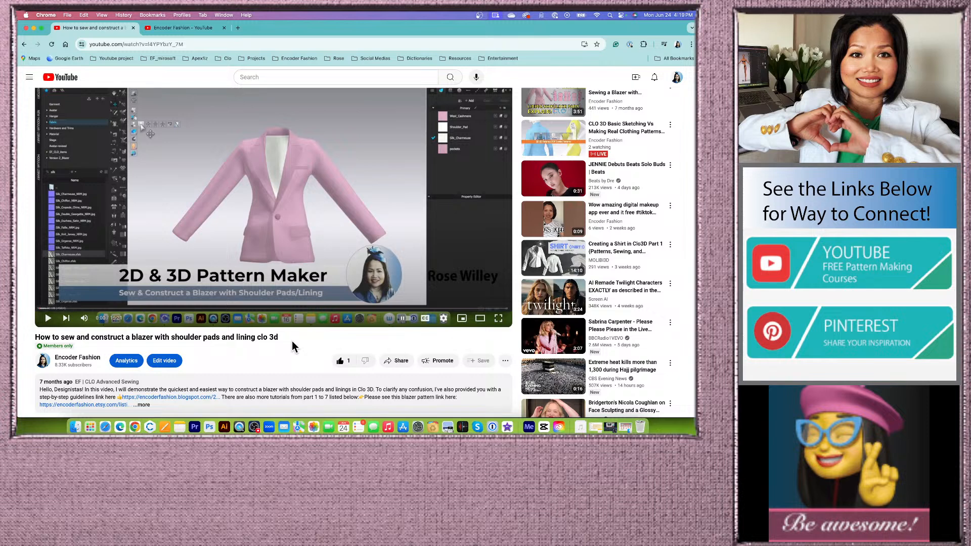
scroll(293, 346, "down", 1)
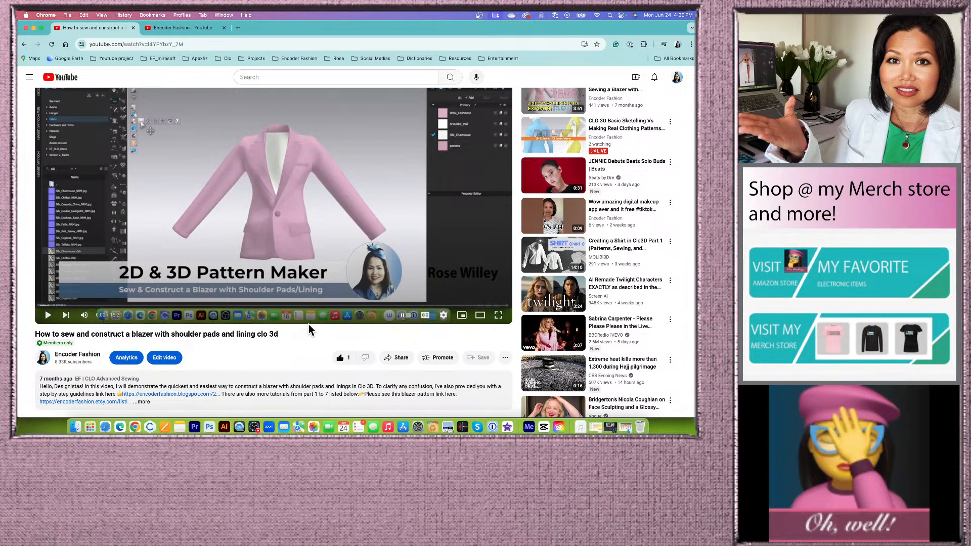
scroll(322, 333, "down", 1)
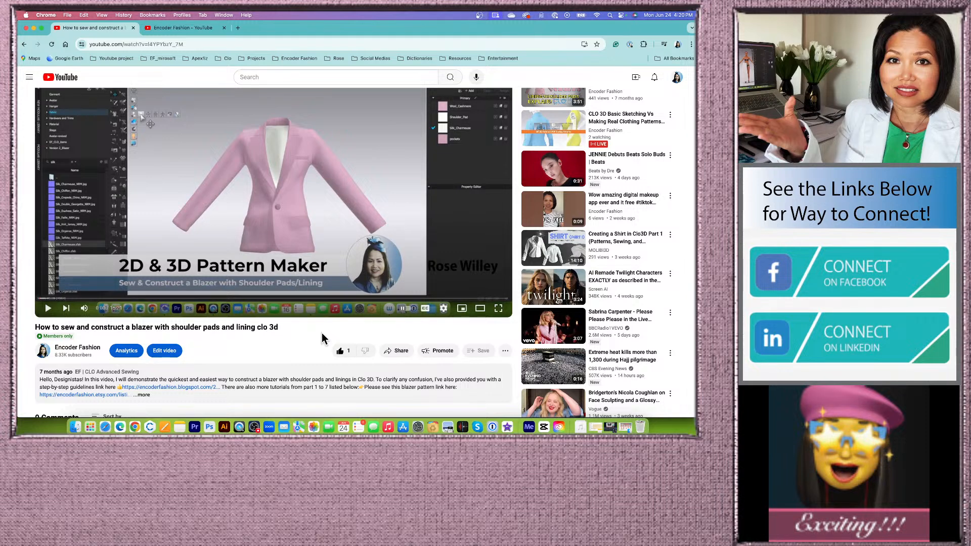
scroll(321, 337, "down", 5)
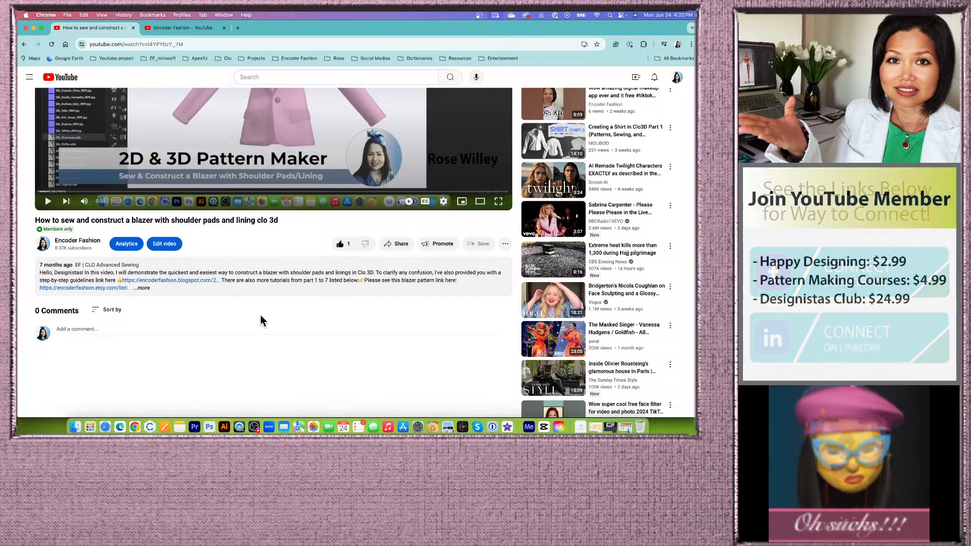
scroll(261, 317, "down", 1)
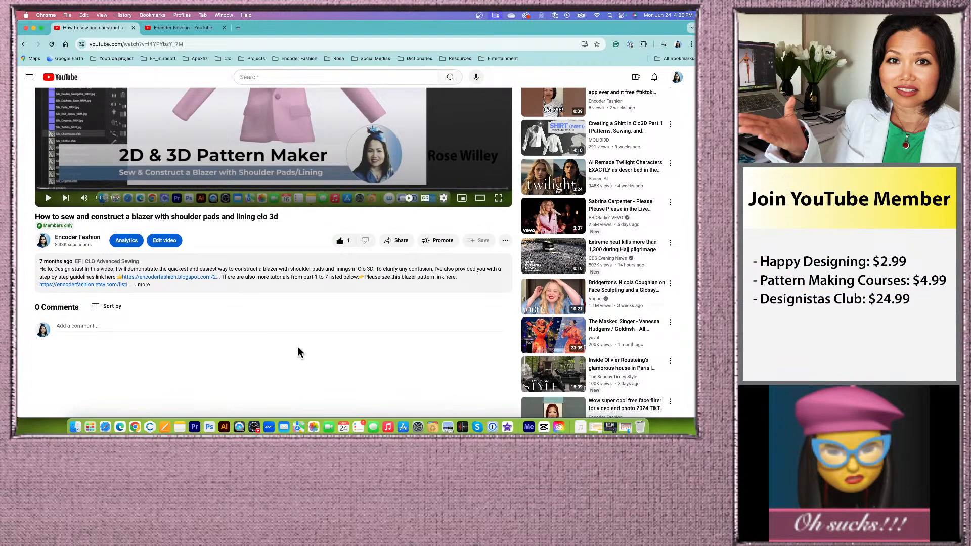
scroll(324, 370, "up", 5)
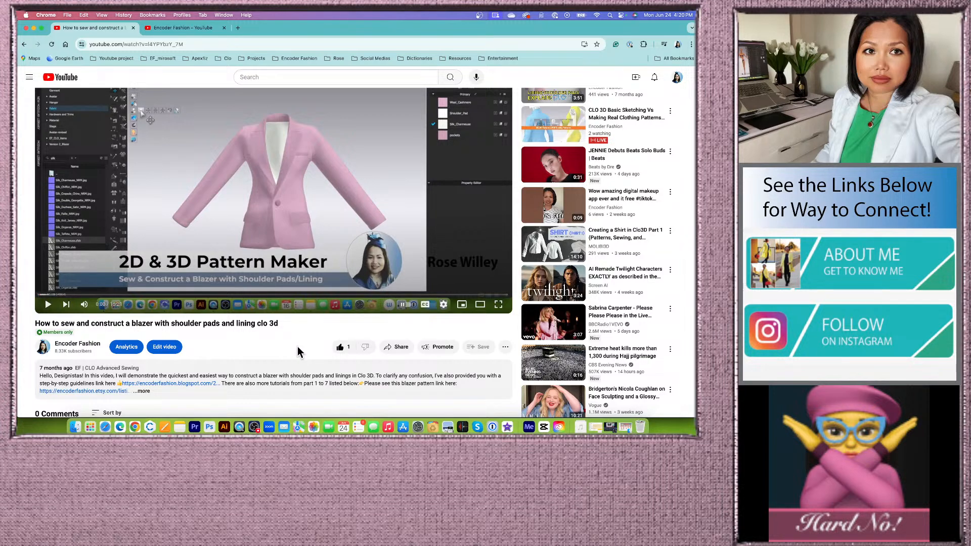
Return to the Encoder Fashion channel's video list and search within the channel for "pleat".
left_click(176, 29)
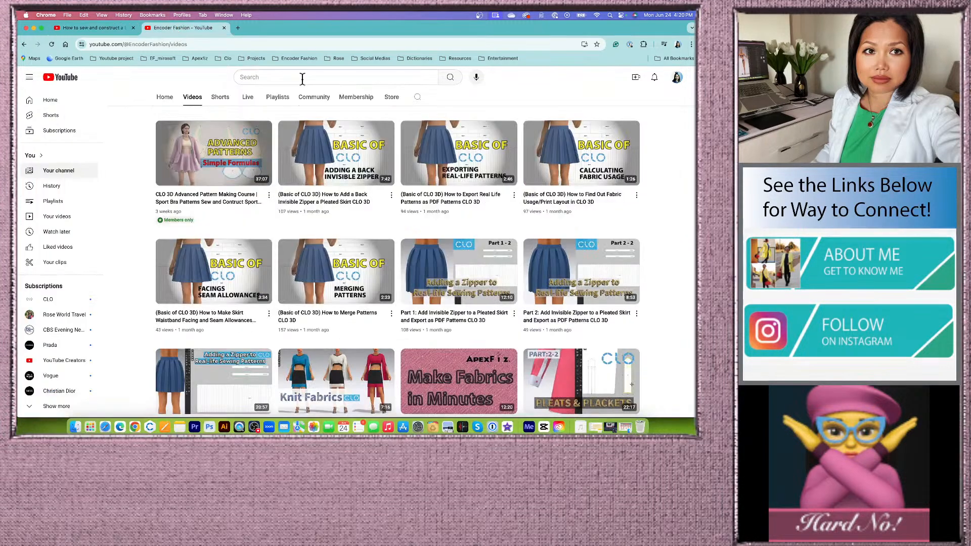
scroll(423, 316, "up", 3)
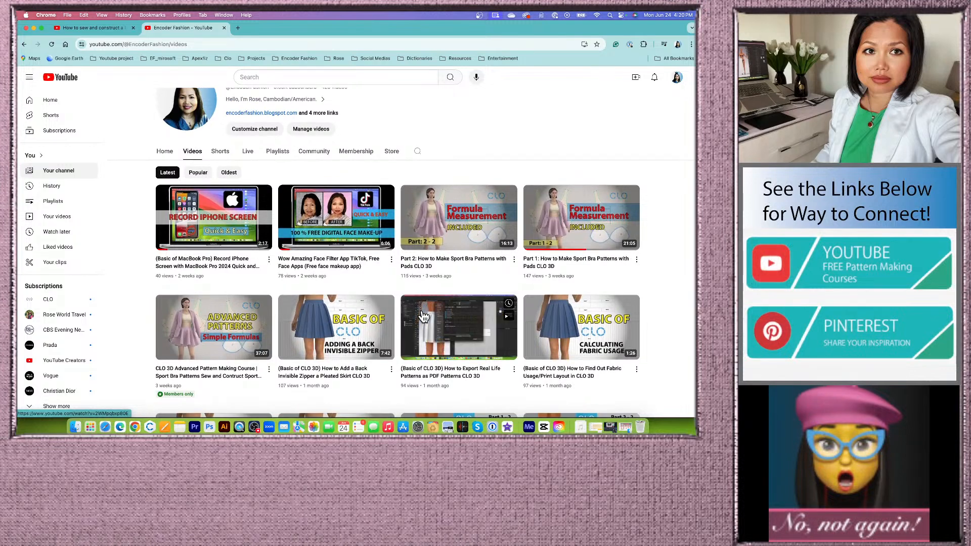
scroll(457, 261, "up", 5)
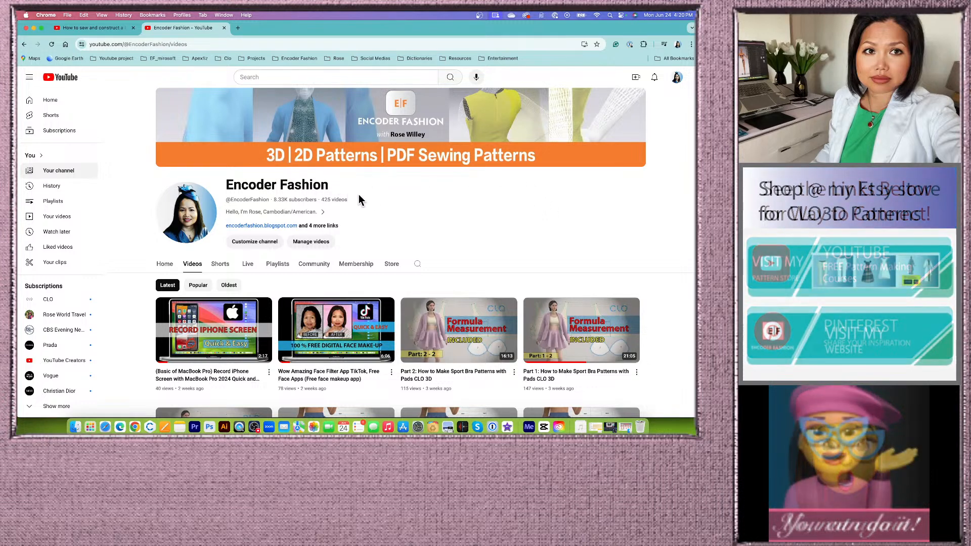
left_click(418, 266)
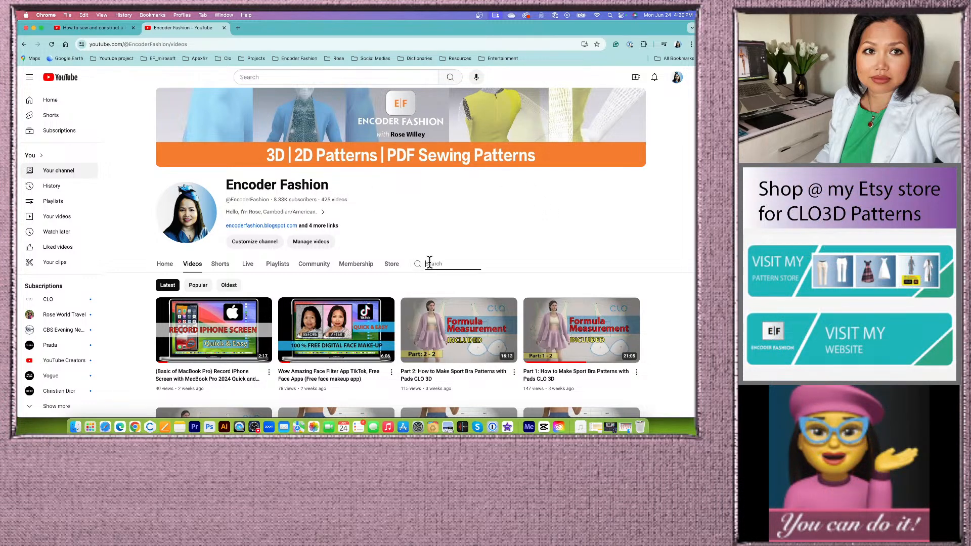
scroll(445, 263, "down", 1)
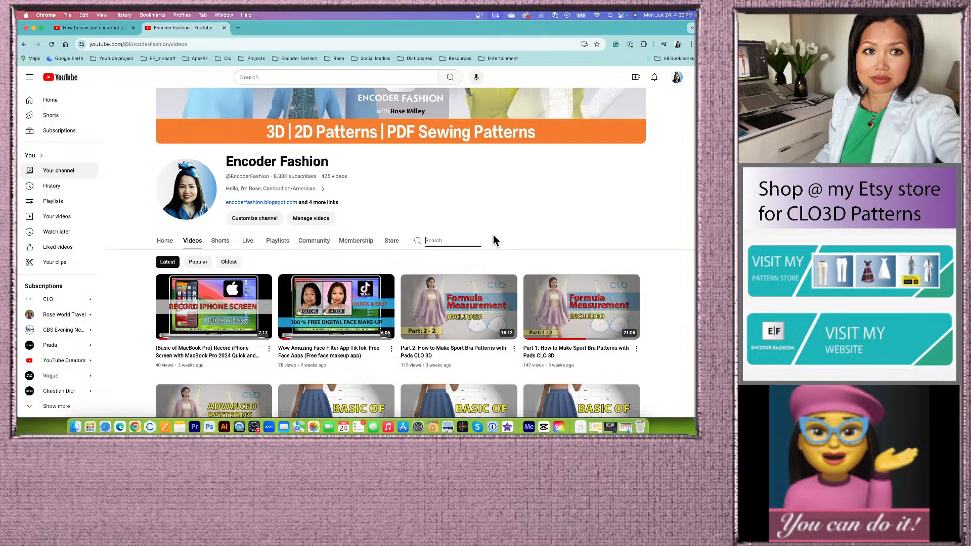
scroll(494, 240, "down", 2)
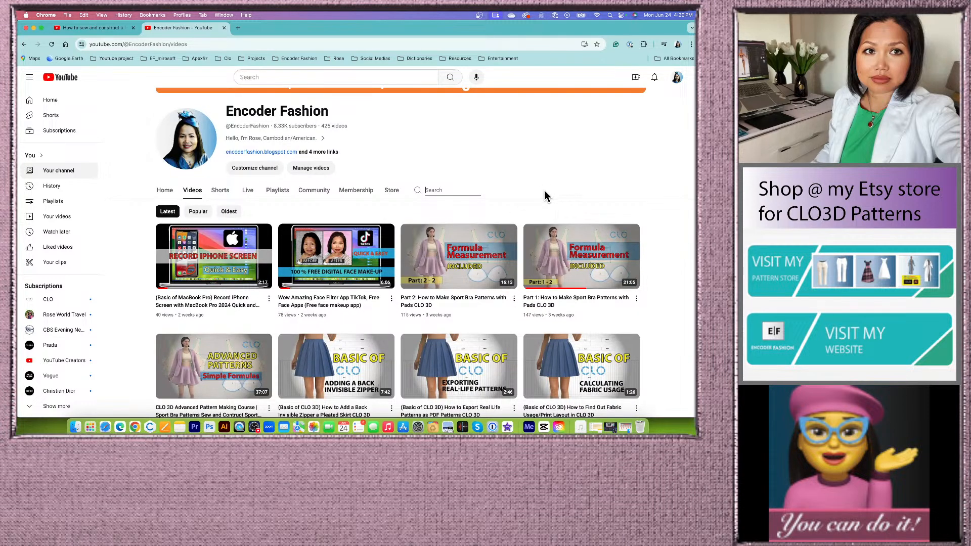
type("pleat")
key("Return")
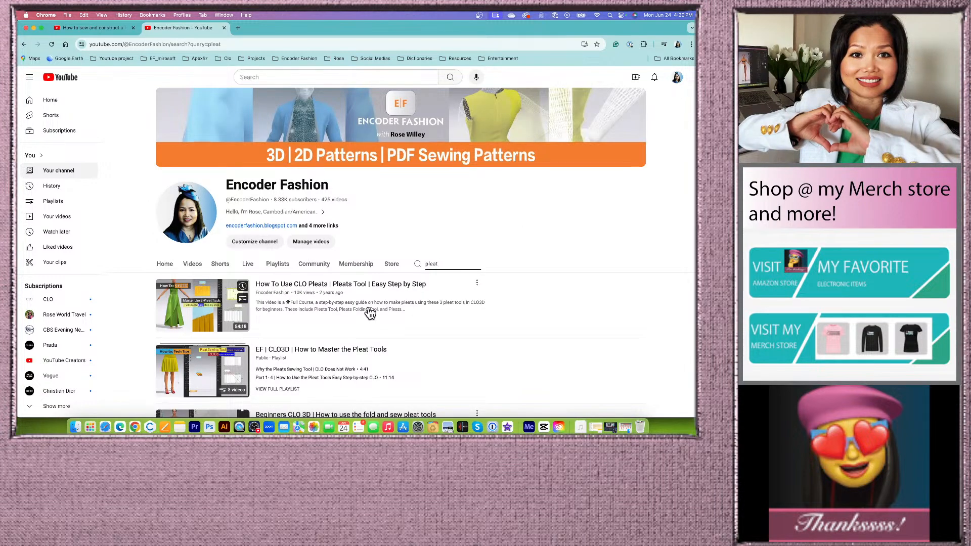
Examine the channel's search results for tutorials on the pleat tools, pleated skirts and sleeve cuffs.
scroll(369, 308, "down", 5)
scroll(367, 264, "up", 1)
scroll(368, 312, "down", 2)
scroll(368, 312, "down", 3)
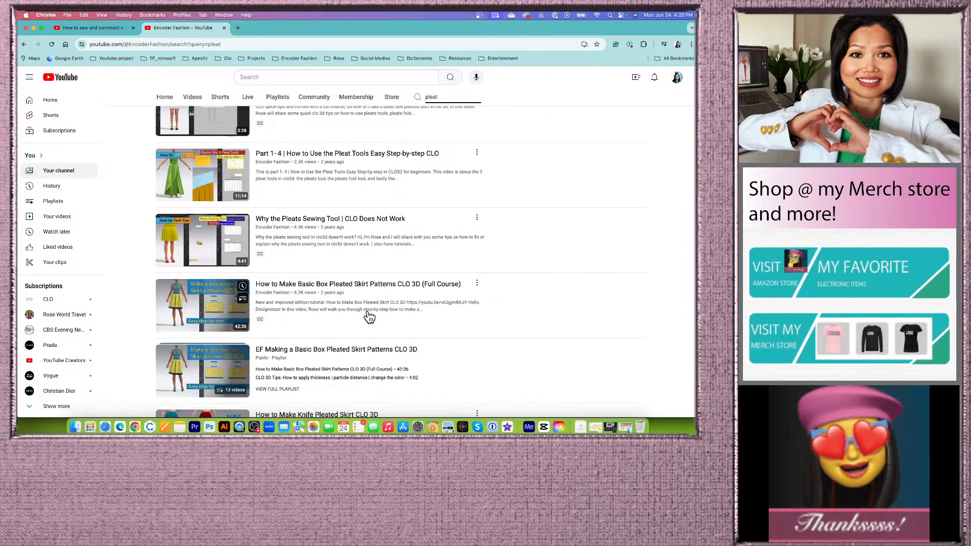
scroll(370, 314, "down", 5)
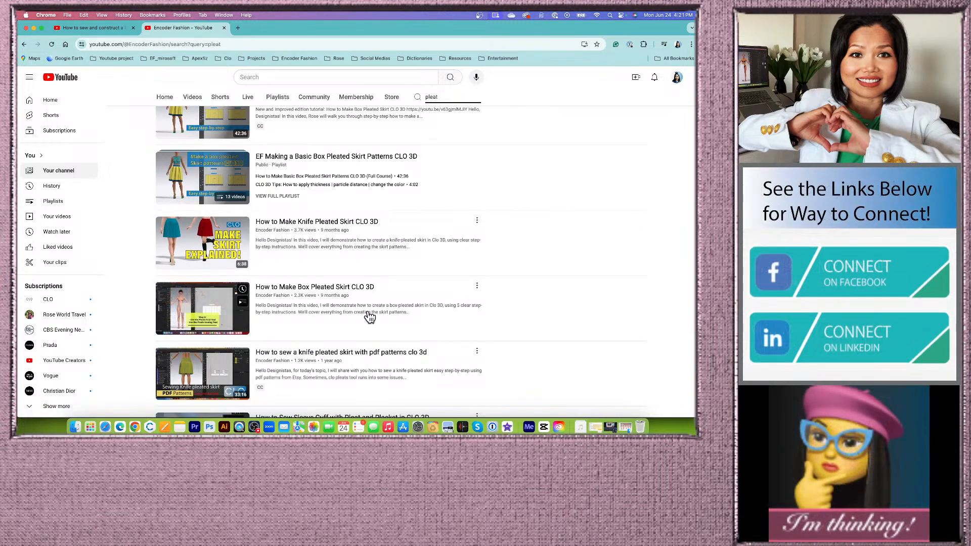
scroll(369, 316, "down", 1)
scroll(369, 314, "down", 9)
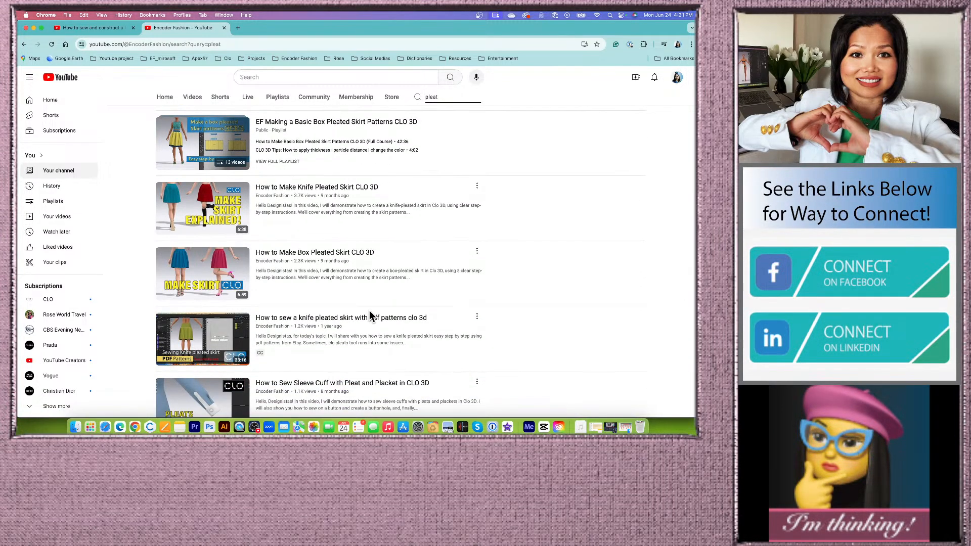
scroll(370, 314, "up", 4)
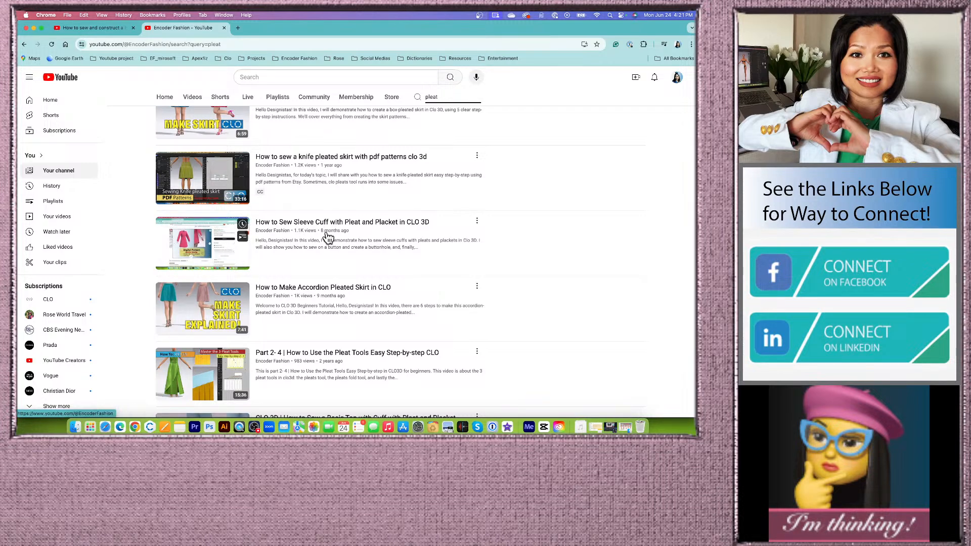
scroll(390, 271, "down", 3)
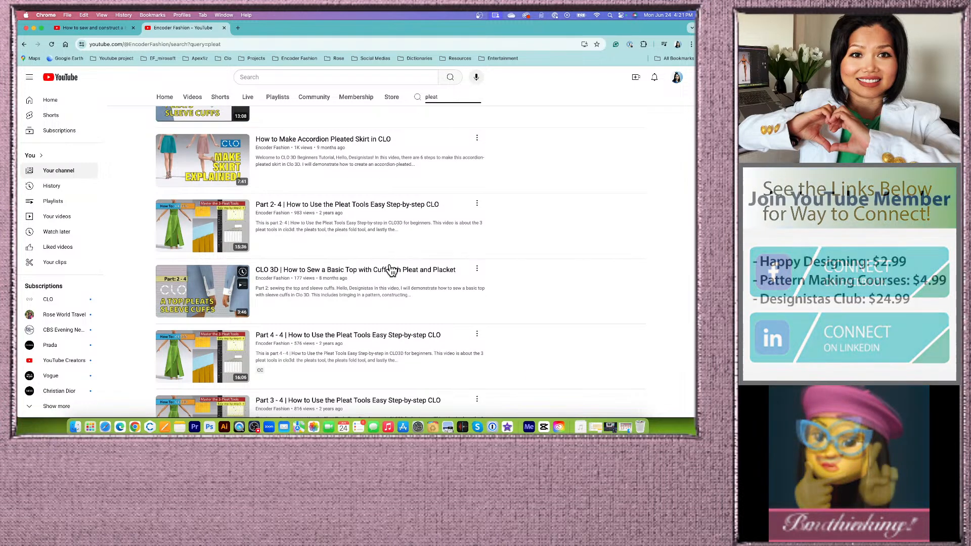
scroll(390, 270, "down", 1)
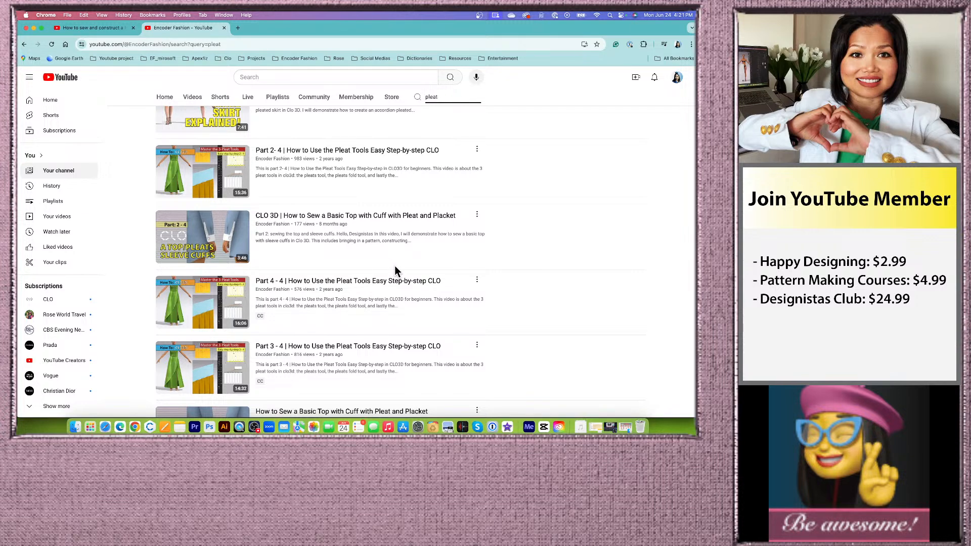
scroll(354, 237, "down", 1)
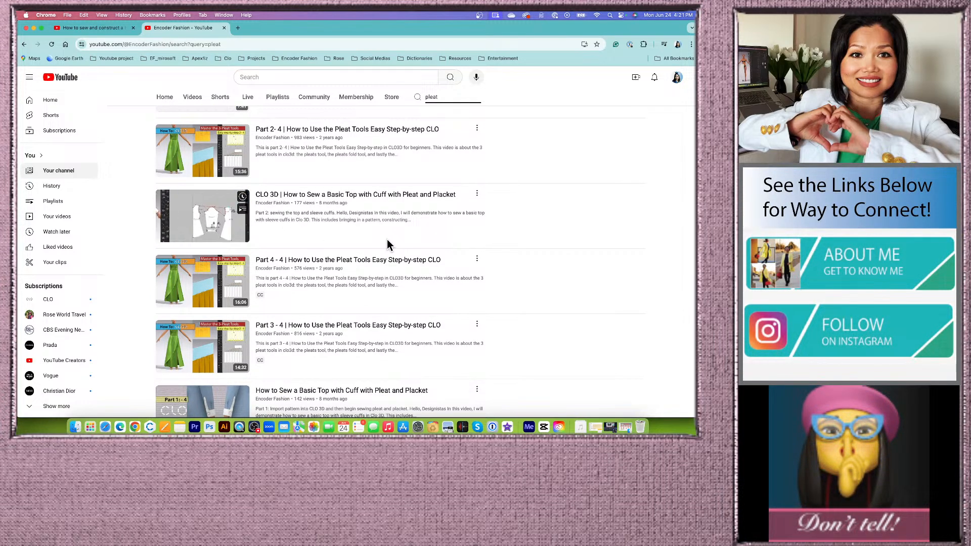
Look through the remaining pleat search results and return to the box, knife and accordion pleated skirt tutorials.
scroll(387, 239, "down", 1)
scroll(388, 242, "down", 6)
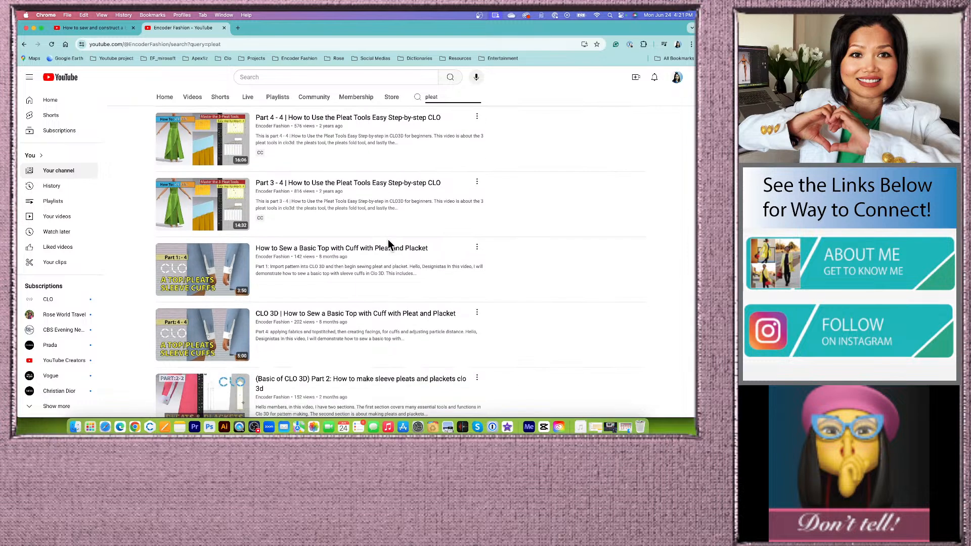
scroll(388, 245, "up", 3)
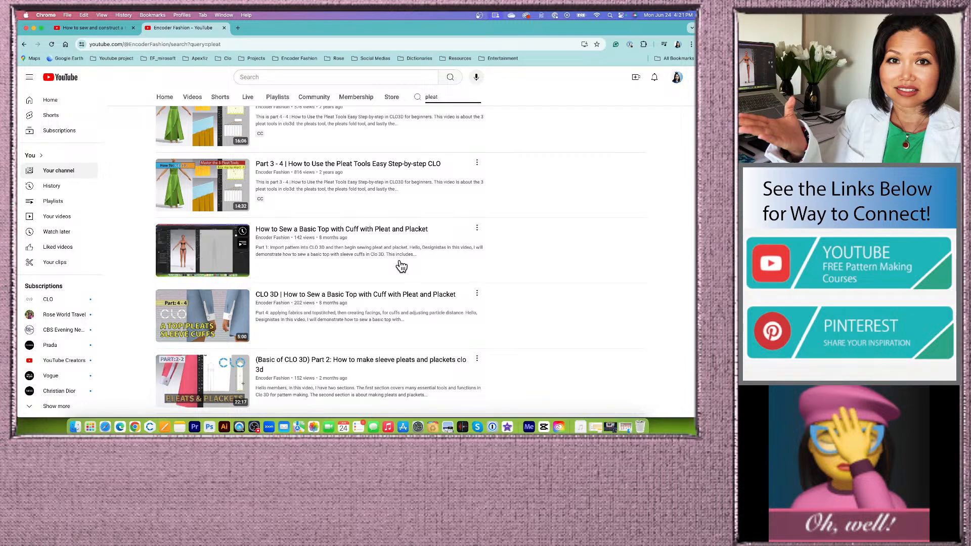
scroll(401, 267, "up", 2)
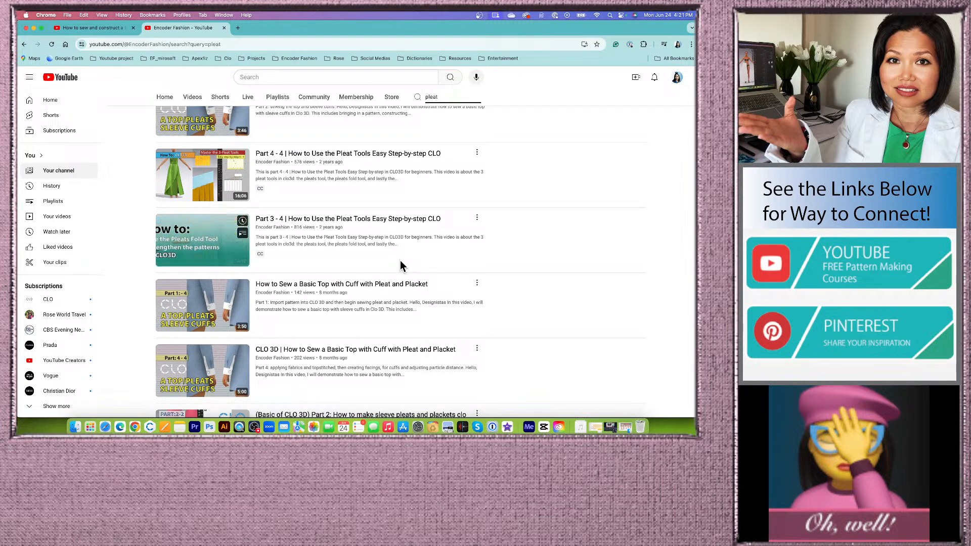
scroll(400, 261, "up", 3)
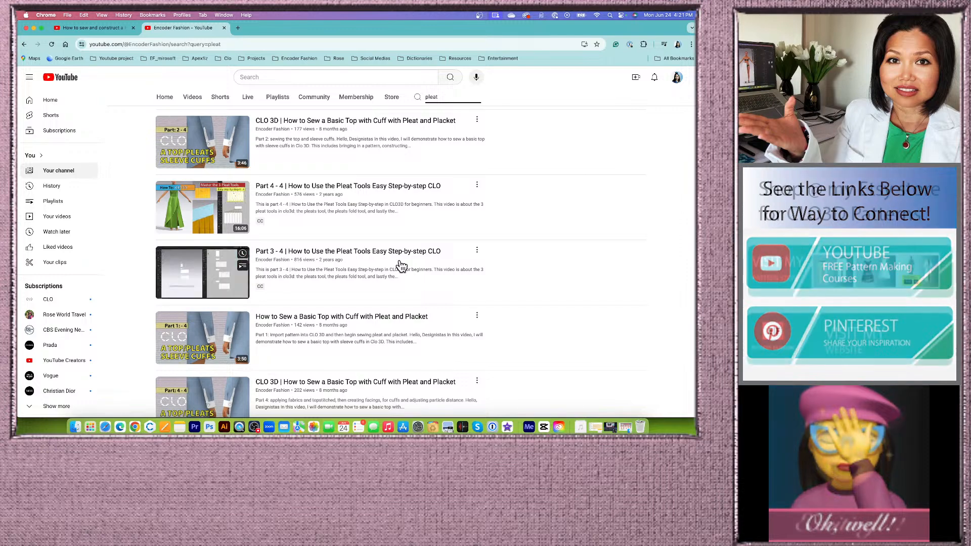
scroll(401, 263, "up", 5)
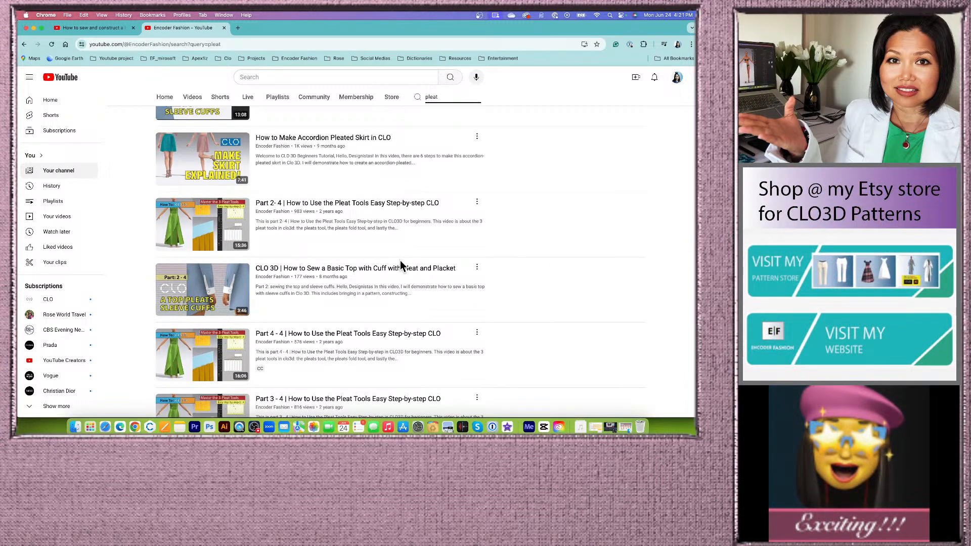
scroll(400, 263, "up", 4)
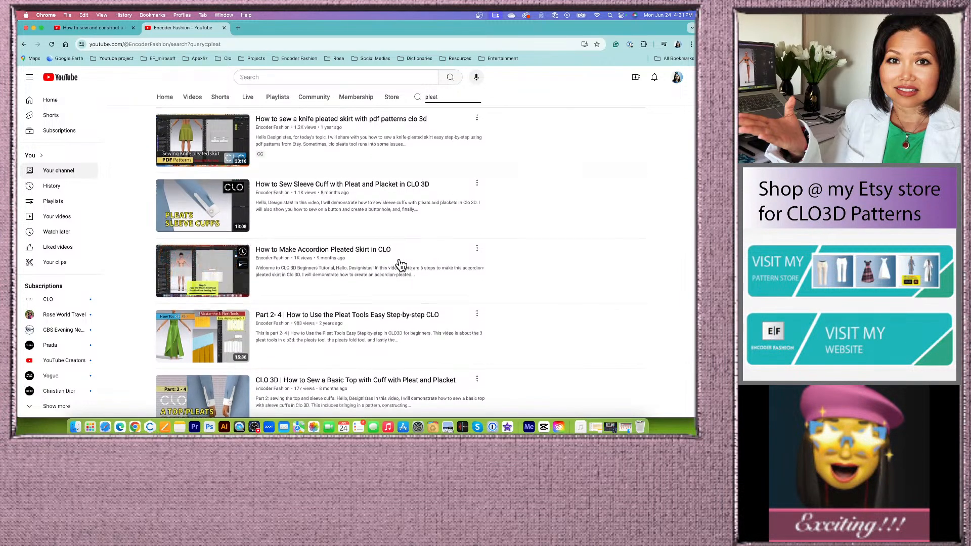
scroll(401, 264, "up", 4)
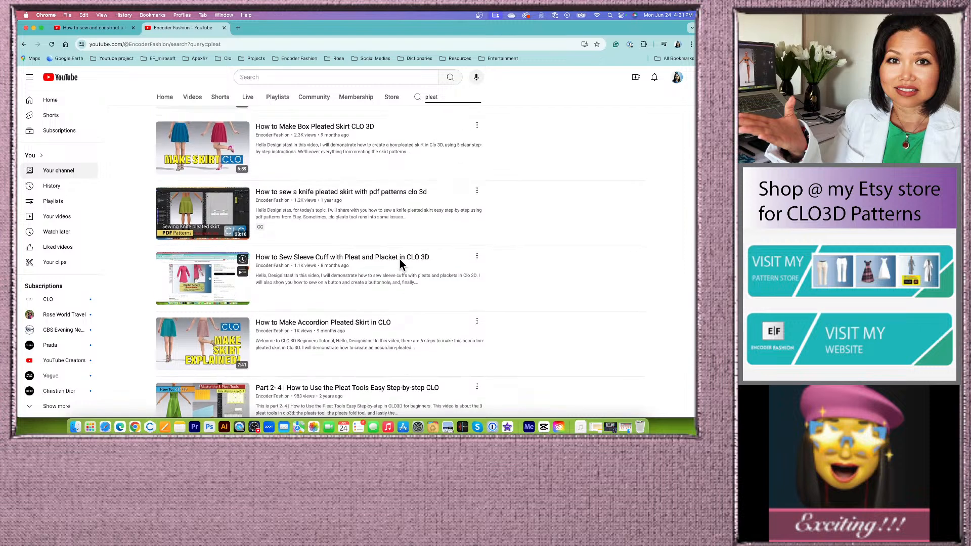
scroll(399, 263, "up", 5)
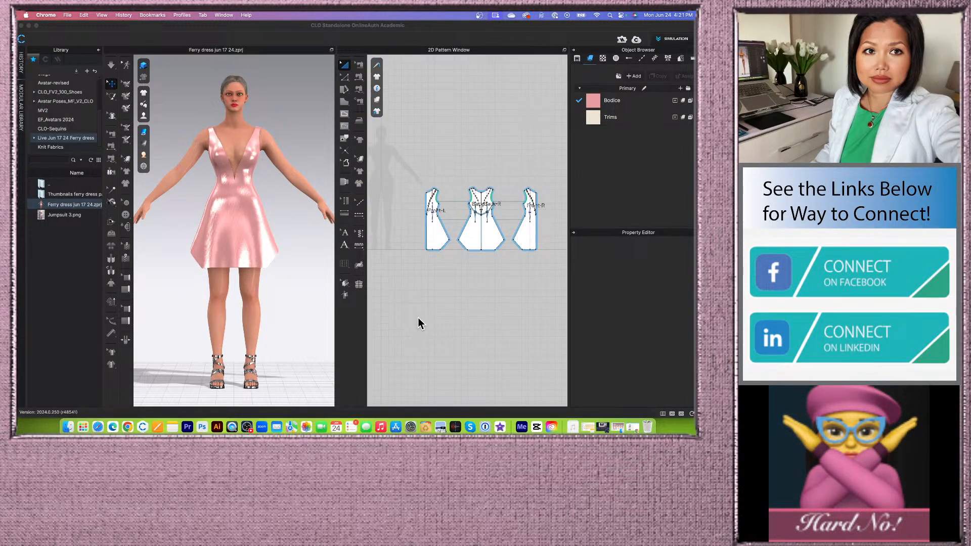
Switch to CLO and examine the pink Ferry dress on the avatar from front and back, along with its 2D patterns.
scroll(425, 323, "down", 2)
scroll(433, 332, "up", 4)
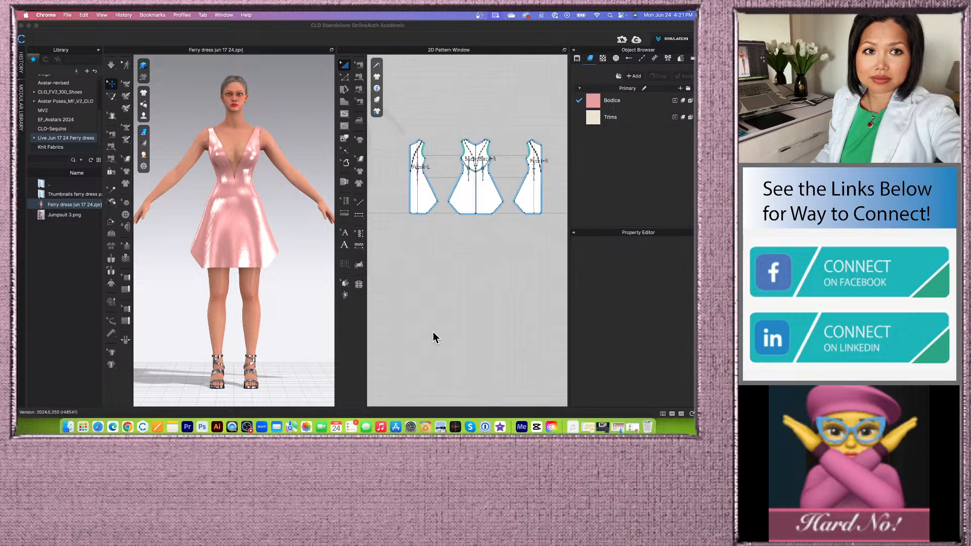
right_click_drag(299, 285, 263, 289)
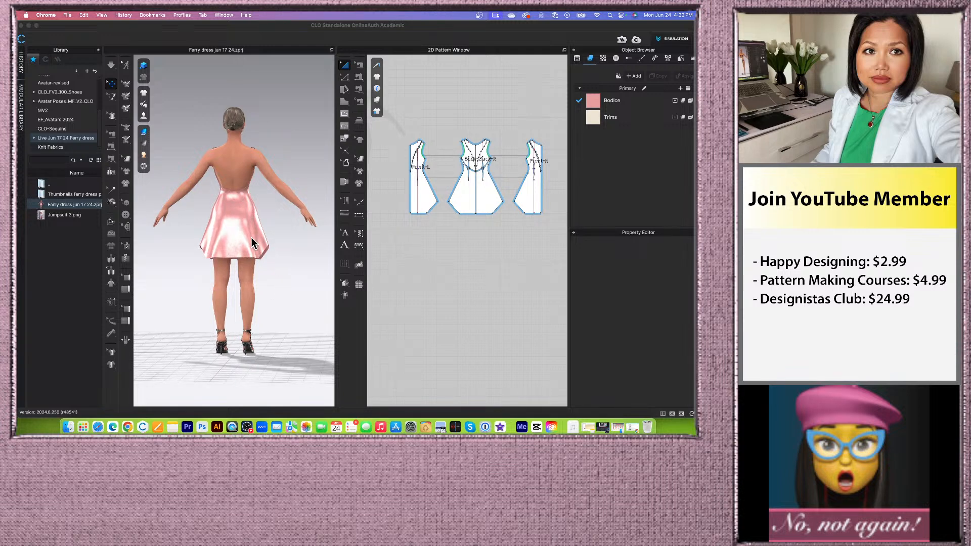
scroll(255, 234, "up", 2)
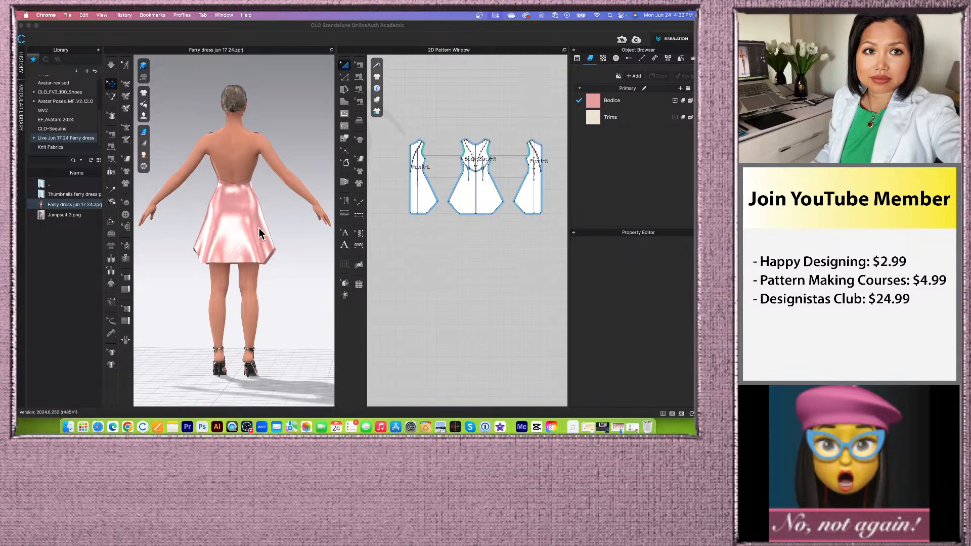
scroll(259, 228, "down", 1)
scroll(286, 275, "down", 1)
right_click_drag(300, 314, 213, 307)
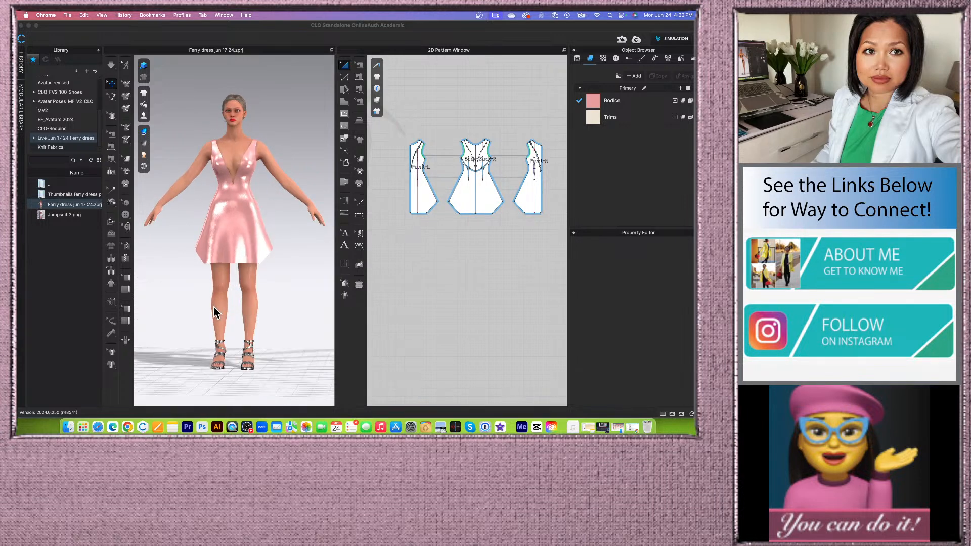
scroll(240, 182, "up", 2)
scroll(258, 181, "down", 3)
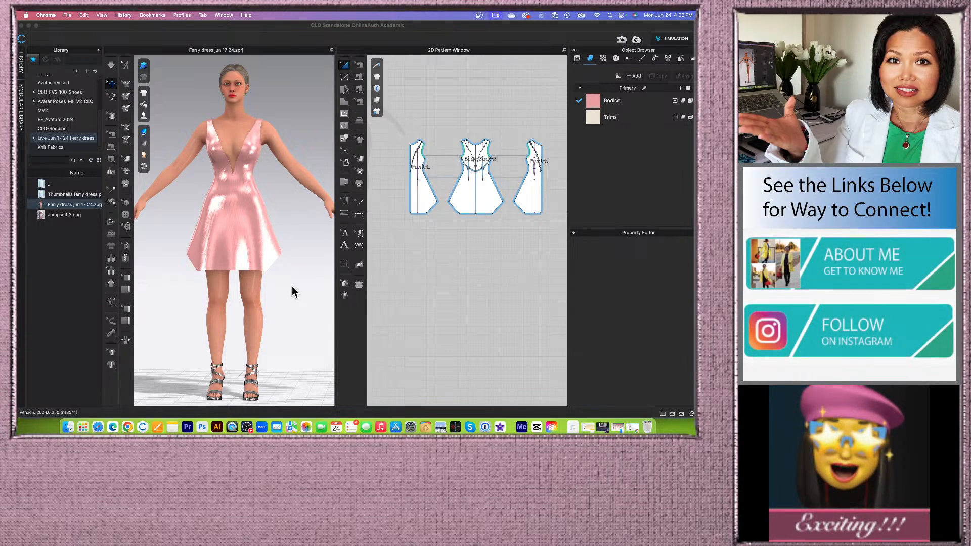
scroll(277, 226, "up", 3)
right_click_drag(298, 285, 206, 288)
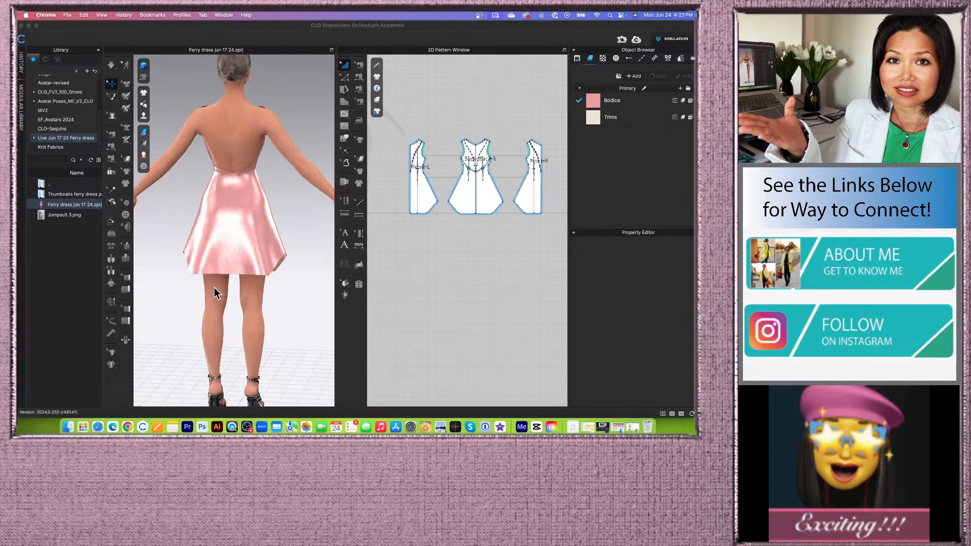
scroll(242, 232, "up", 3)
scroll(244, 242, "down", 3)
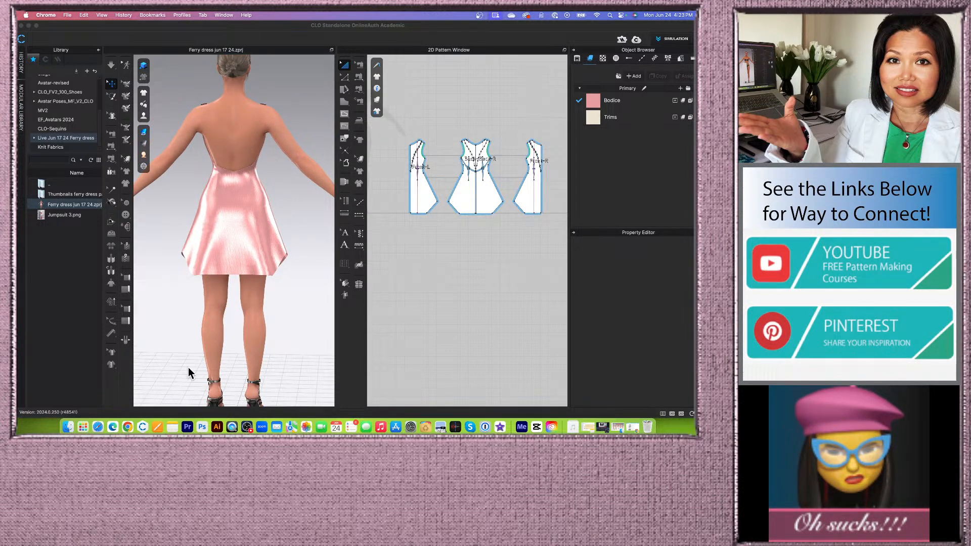
Switch to Finder, preview the Part #3 Ferry dresses thumbnail images in the Live Jun 24 24 Ferry dress folder, and put the window away.
left_click(68, 428)
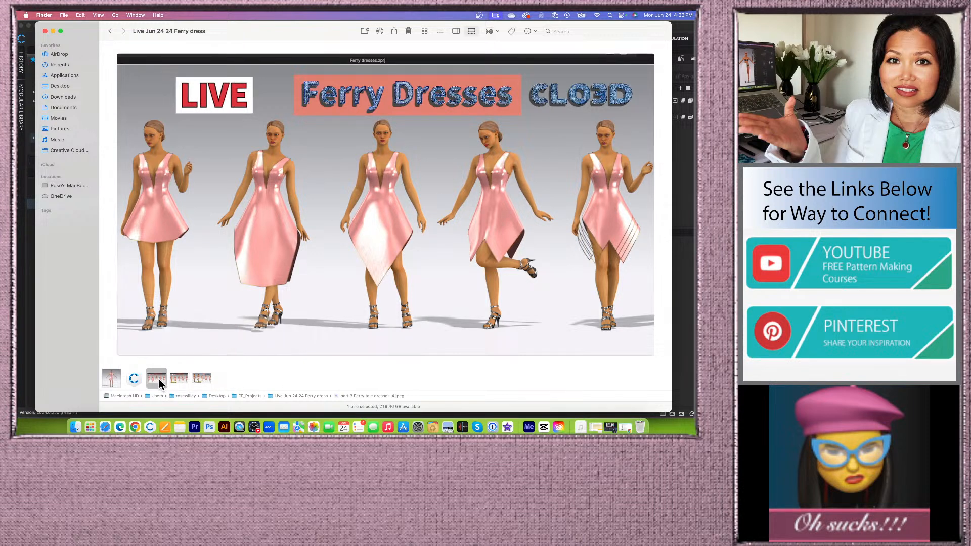
left_click(201, 378)
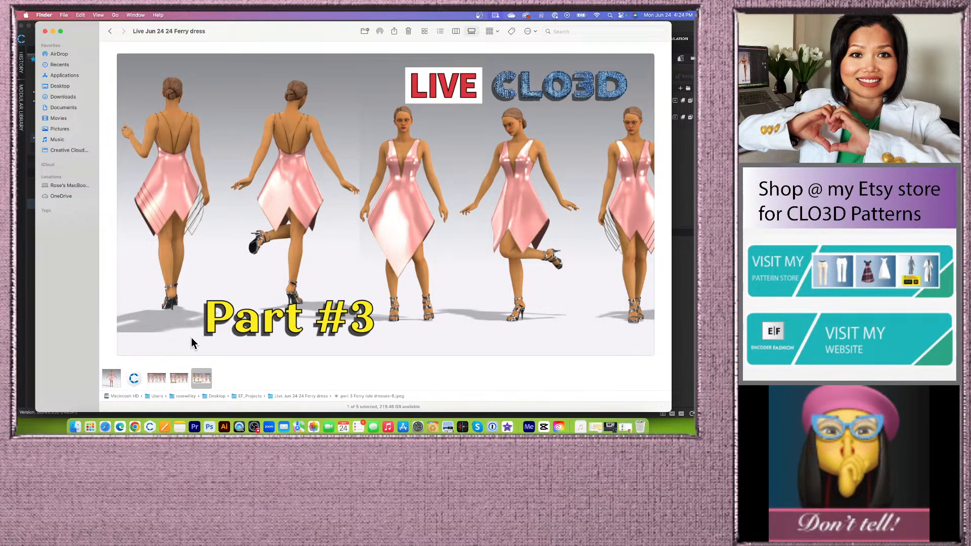
left_click(182, 376)
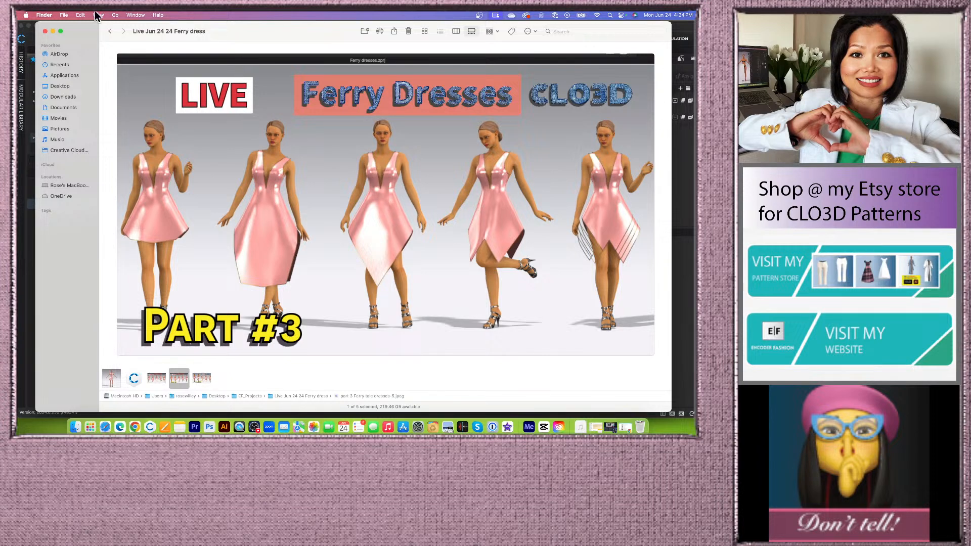
left_click(53, 31)
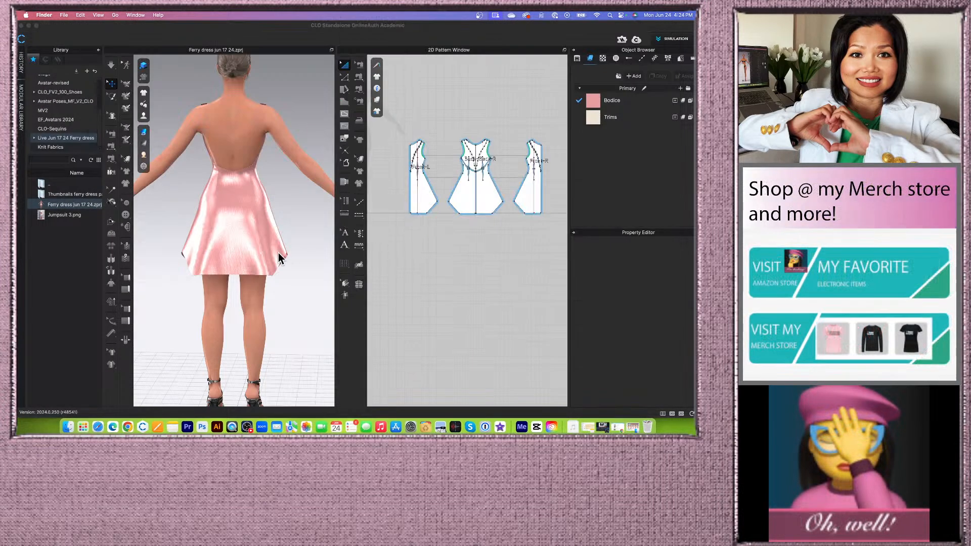
Inspect the dress's back skirt and the waist area below the low back neckline up close in 3D.
scroll(301, 242, "up", 3)
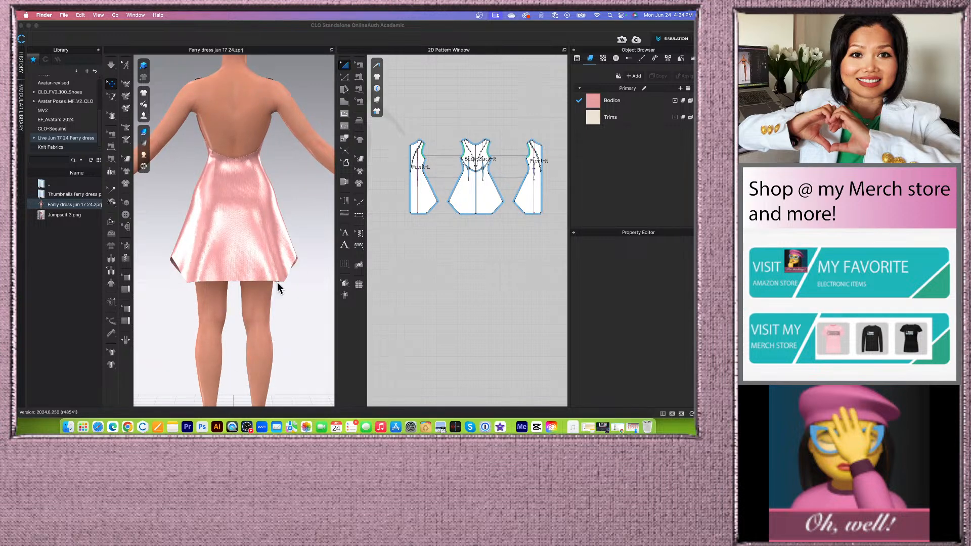
scroll(274, 228, "up", 2)
right_click_drag(223, 226, 274, 113)
scroll(248, 116, "up", 3)
left_click(202, 124)
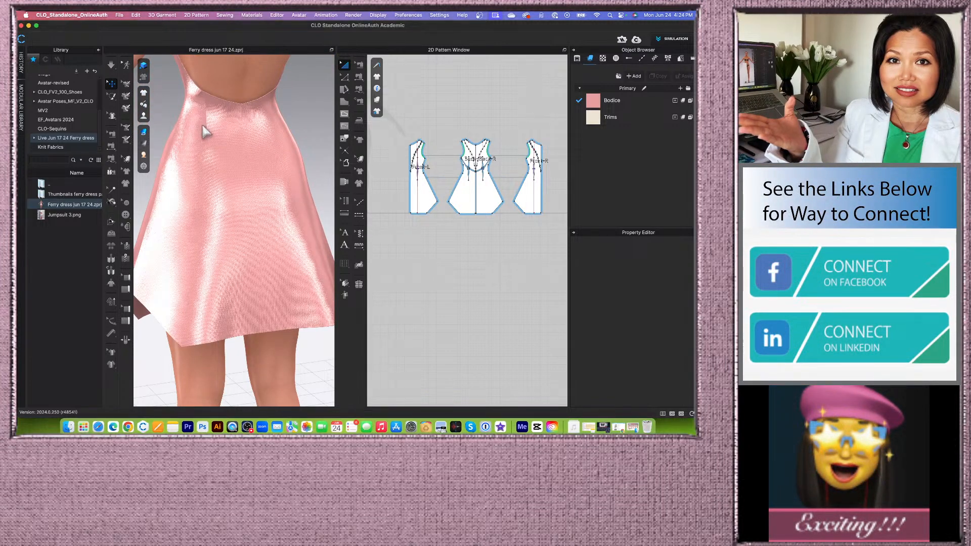
middle_click_drag(202, 123, 219, 211)
scroll(223, 195, "up", 5)
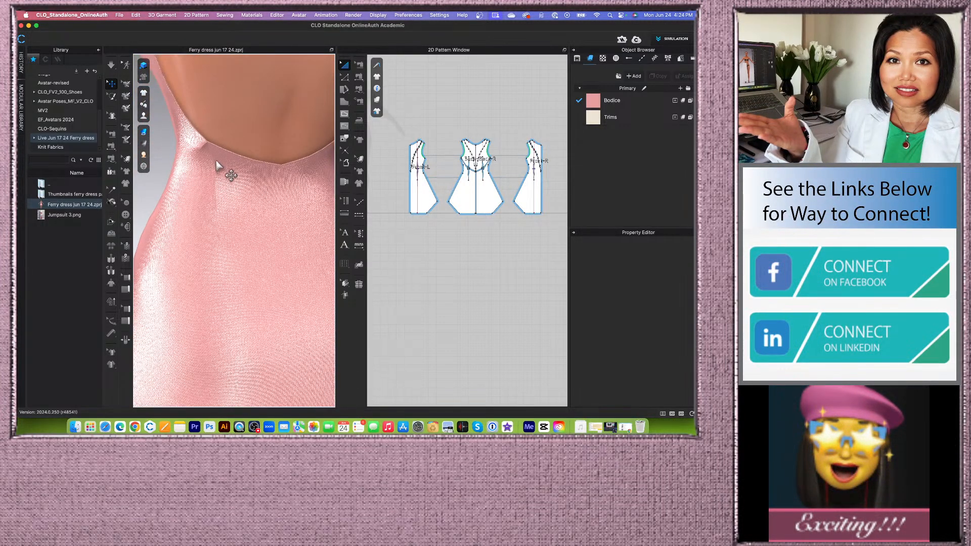
scroll(215, 162, "up", 5)
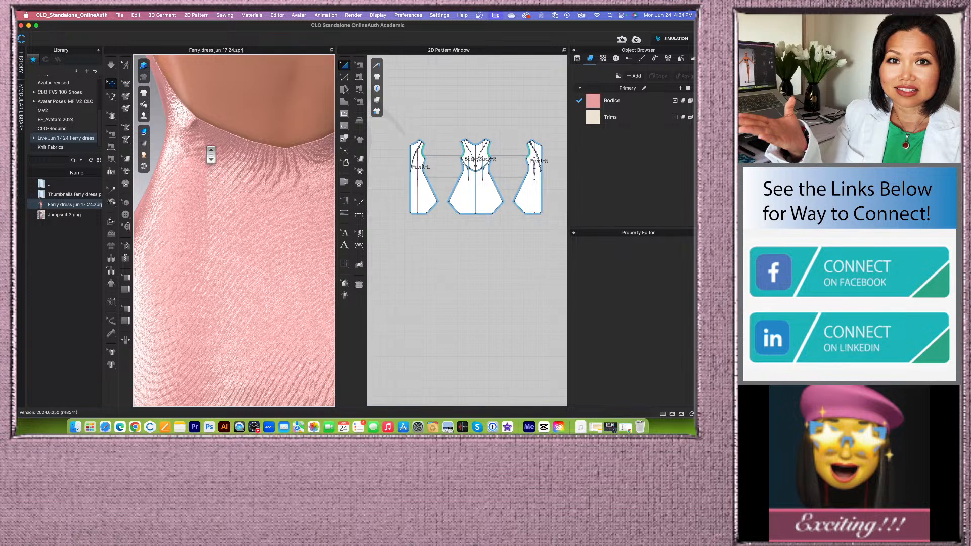
scroll(437, 177, "up", 5)
Examine the darts, low back neckline and center seam on the back pieces in the 2D pattern.
scroll(437, 177, "down", 3)
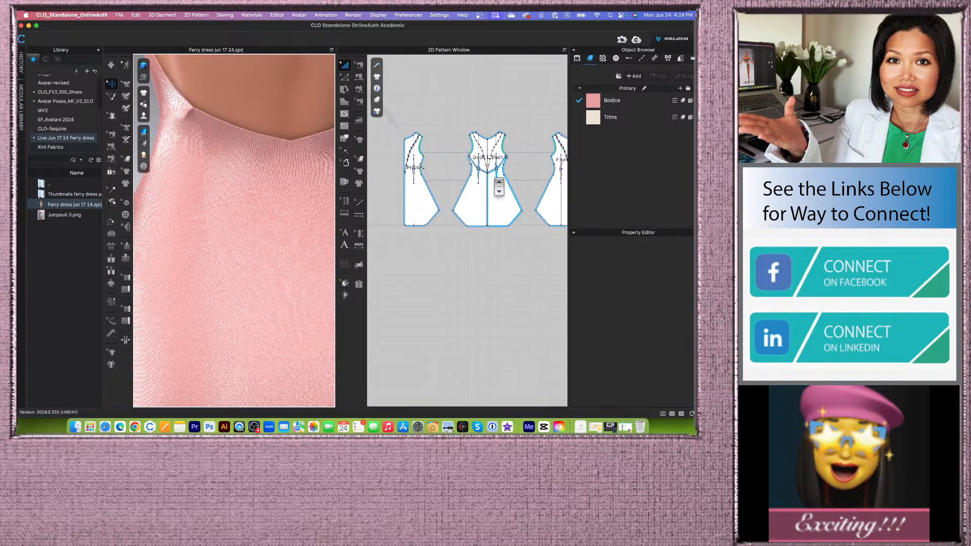
scroll(491, 182, "up", 6)
scroll(483, 89, "down", 6)
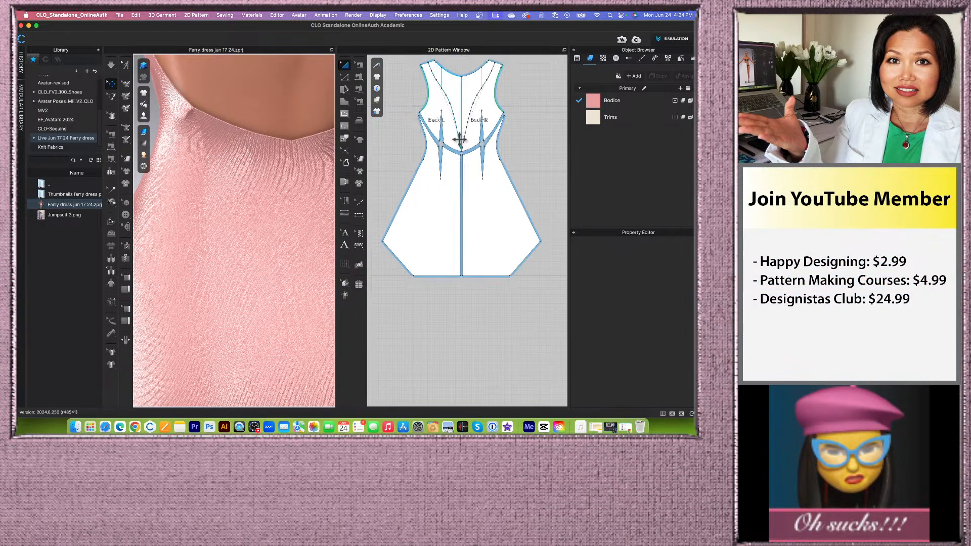
scroll(466, 77, "up", 6)
scroll(466, 77, "down", 4)
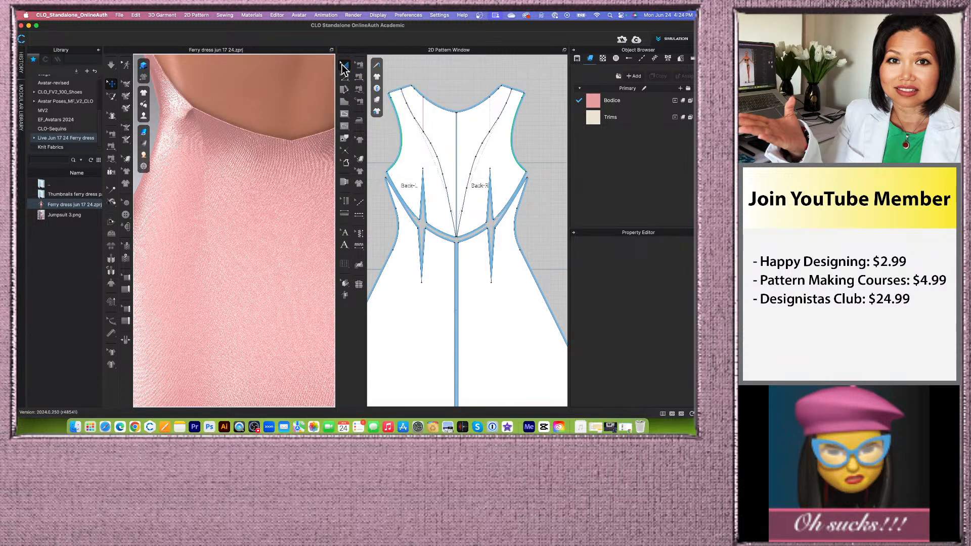
scroll(496, 230, "down", 3)
scroll(243, 186, "down", 10)
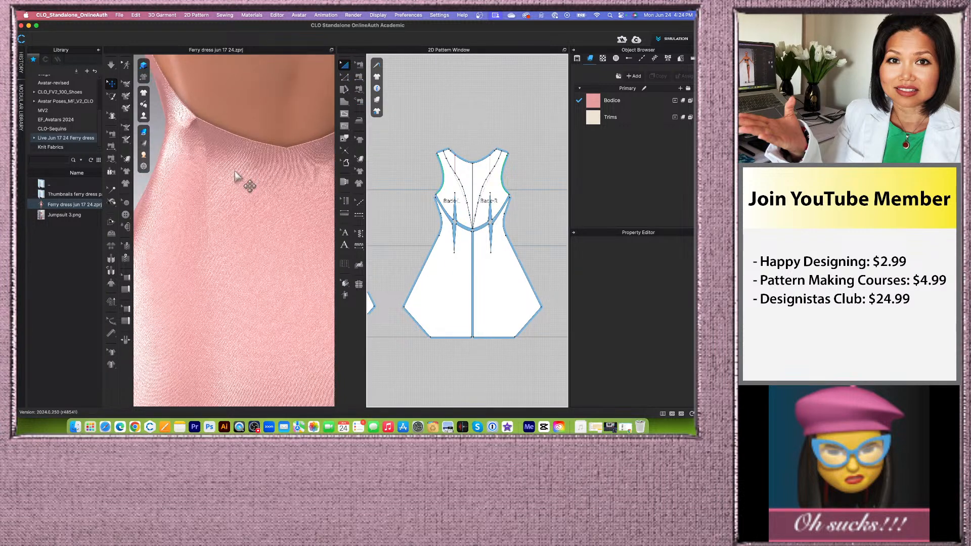
scroll(518, 194, "down", 5)
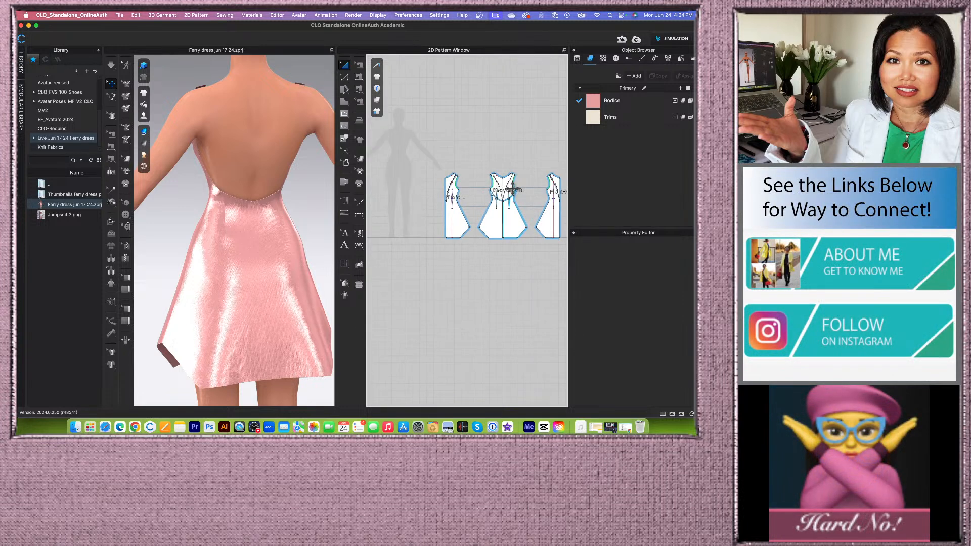
Try the Monochrome Surface and Thick Textured Surface garment rendering styles, and set the garment to Textured Surface.
left_click(144, 135)
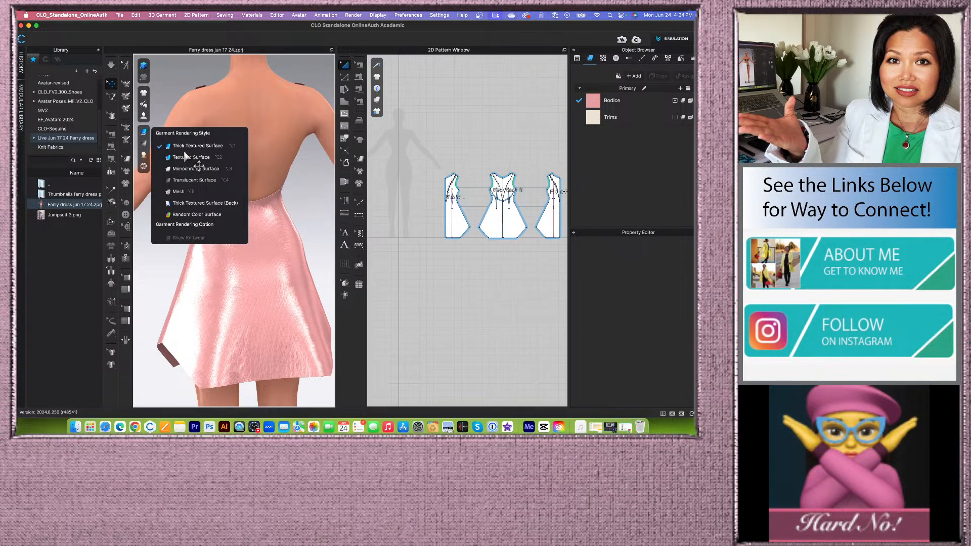
left_click(186, 169)
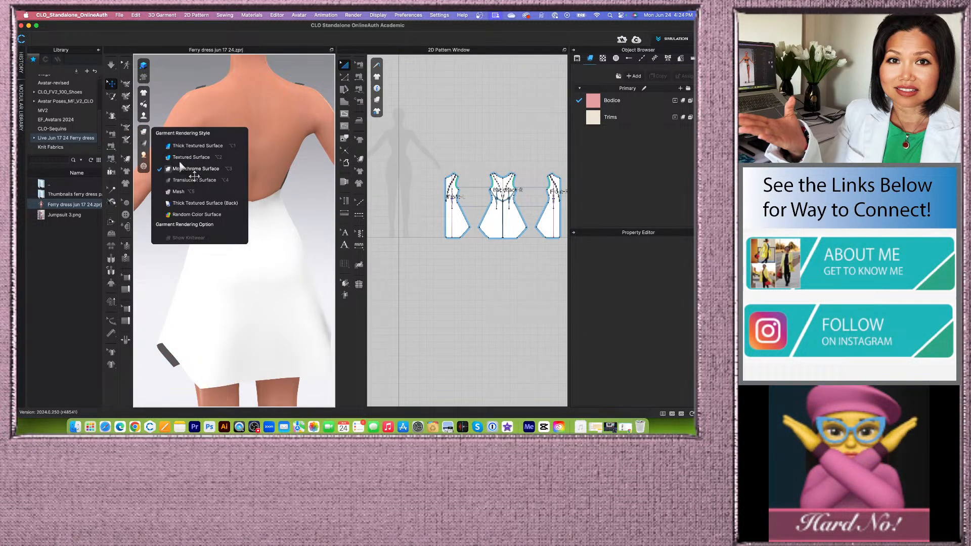
left_click(180, 145)
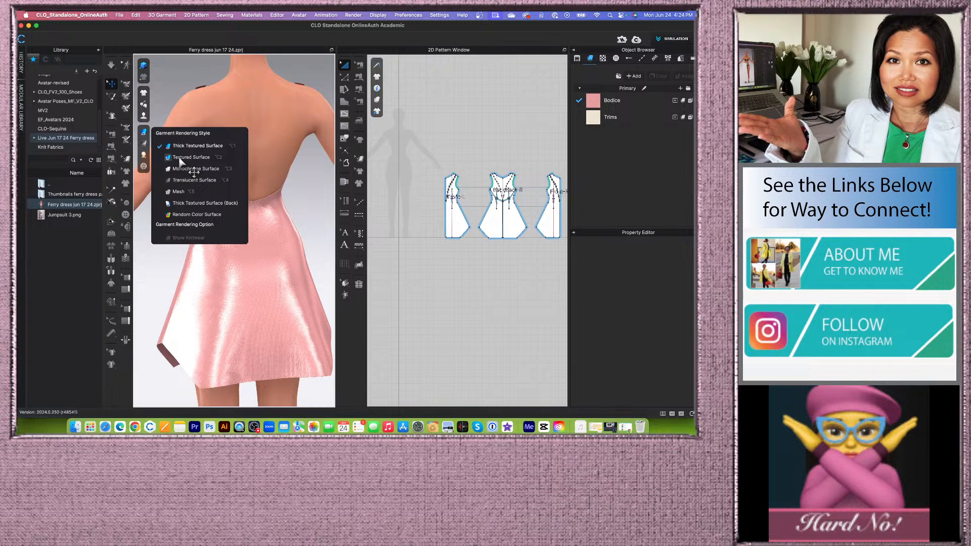
left_click(180, 158)
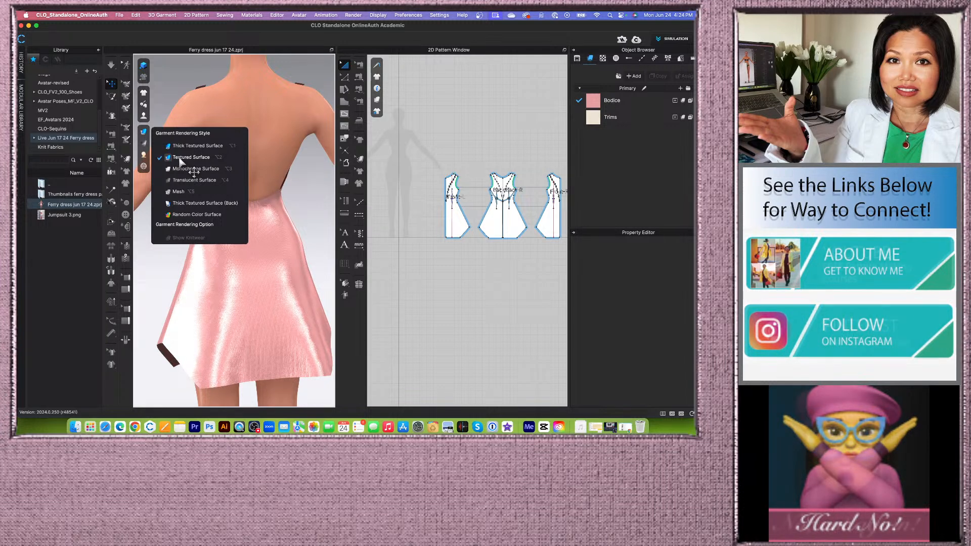
left_click(295, 195)
scroll(297, 199, "down", 3)
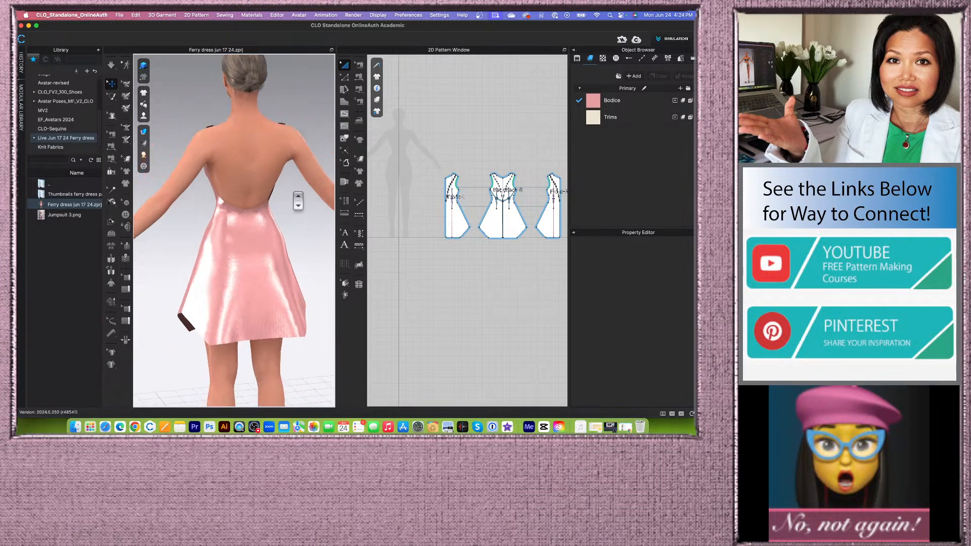
scroll(298, 202, "up", 4)
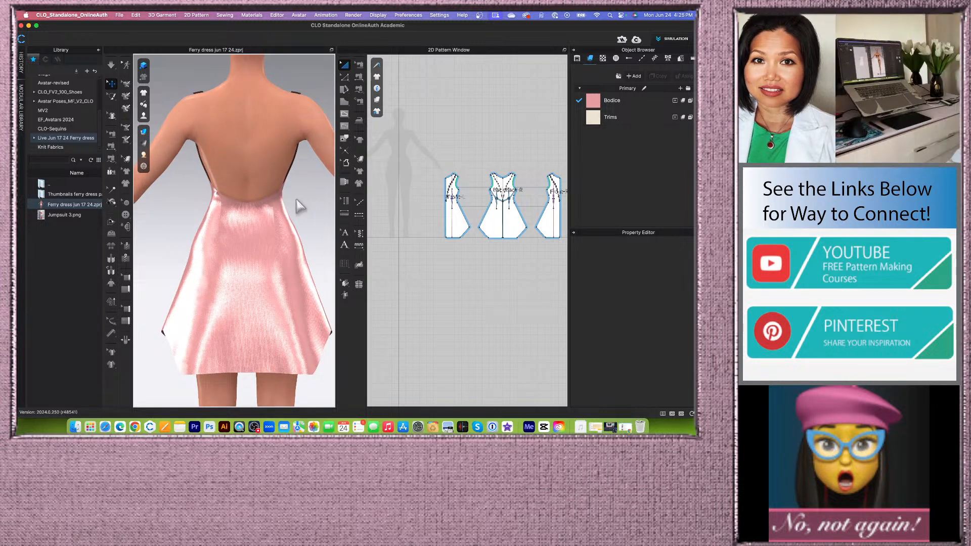
scroll(298, 202, "up", 3)
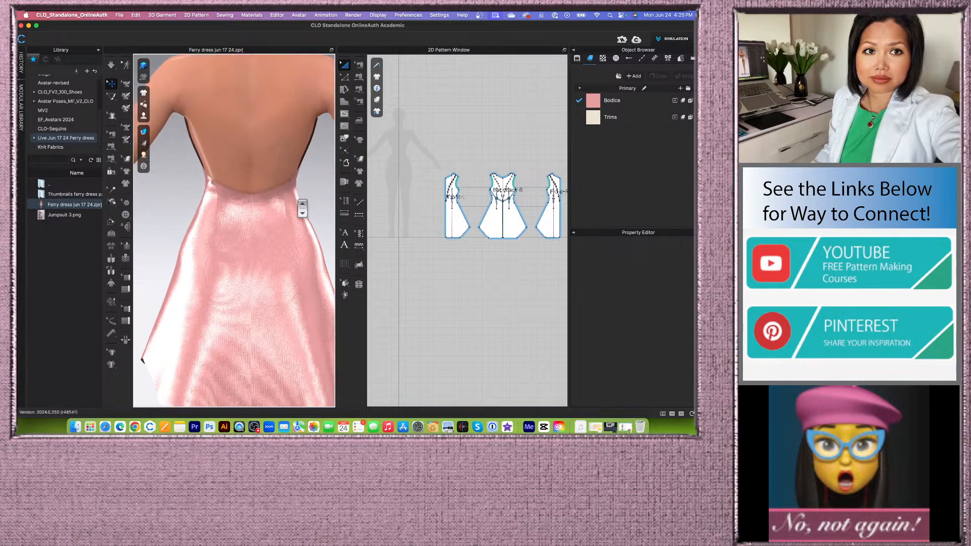
Examine the textured back waist and skirt of the dress in 3D and look over the full set of 2D pattern pieces.
scroll(188, 197, "up", 5)
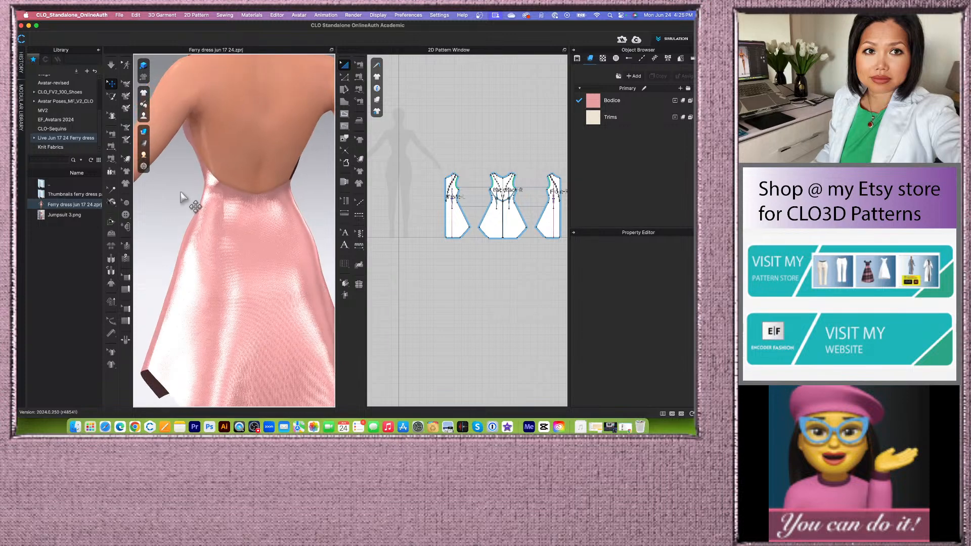
scroll(248, 211, "up", 4)
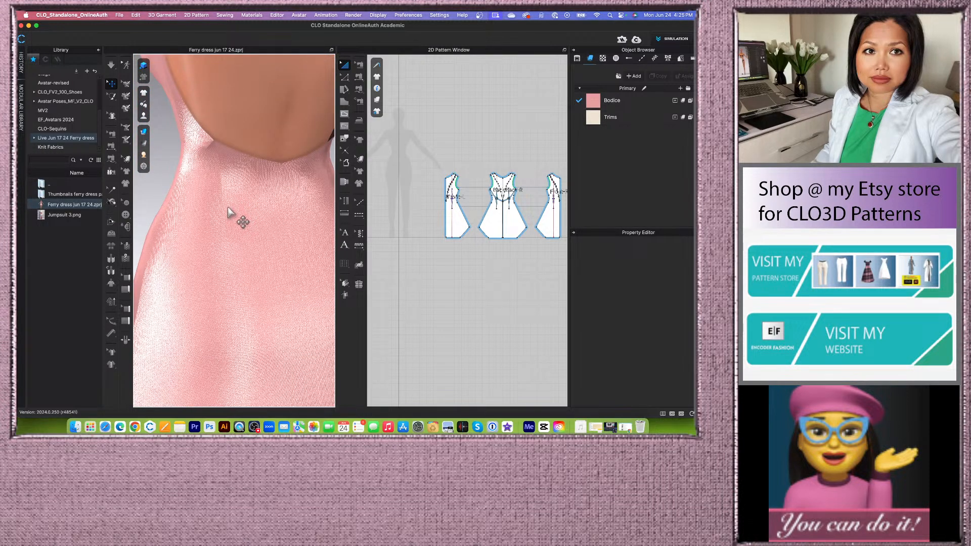
scroll(233, 216, "down", 1)
scroll(233, 216, "down", 5)
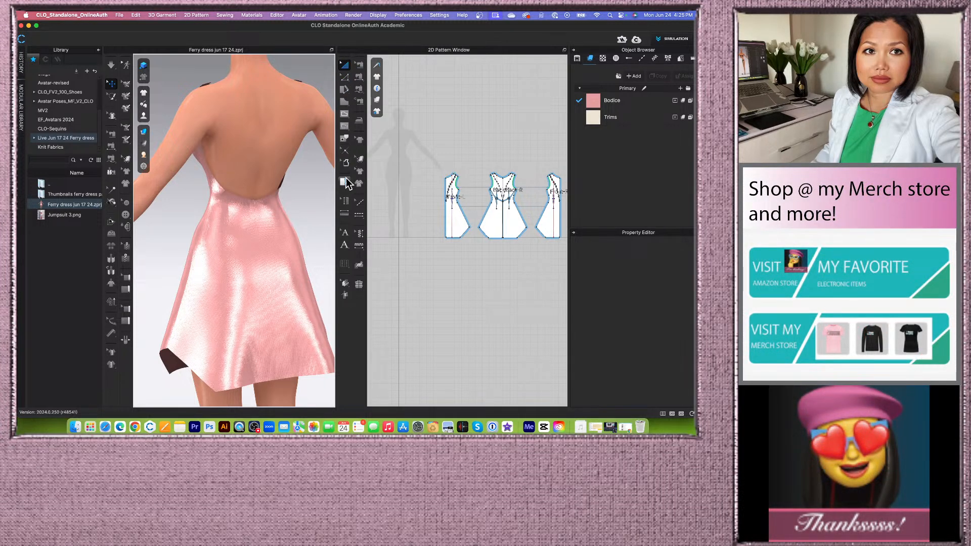
left_click(345, 66)
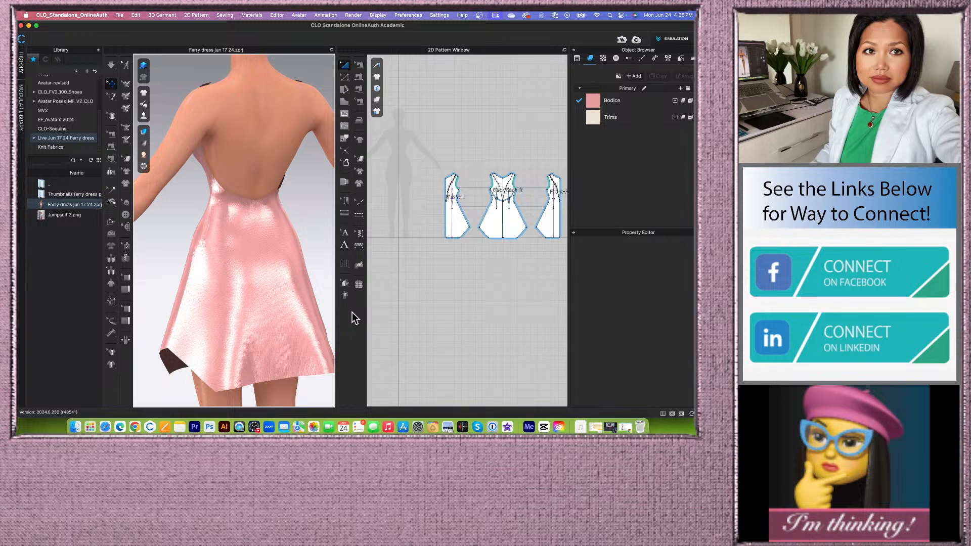
scroll(404, 207, "down", 5)
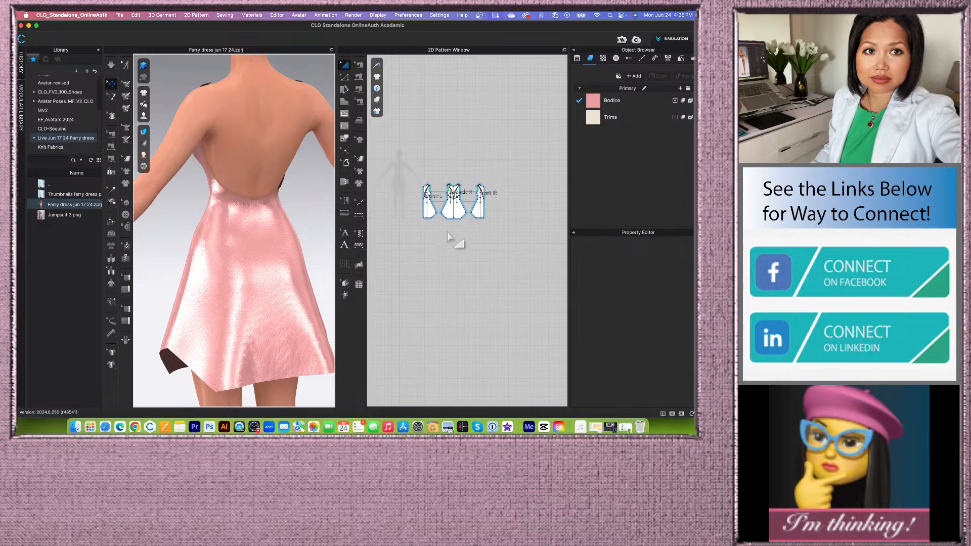
scroll(454, 237, "up", 2)
scroll(454, 236, "up", 3)
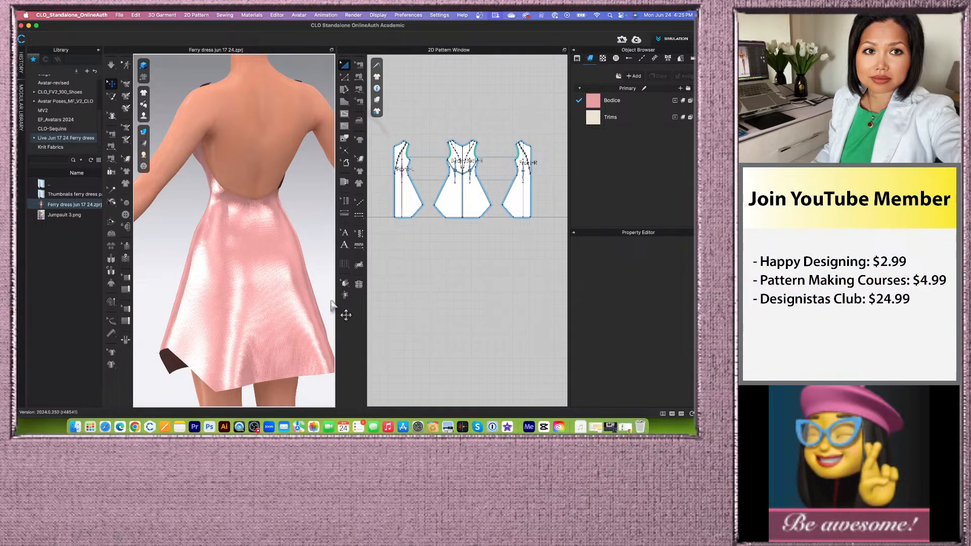
Widen the 2D pattern window slightly and view the front and back pieces in it.
left_click_drag(336, 301, 311, 299)
scroll(425, 313, "down", 2)
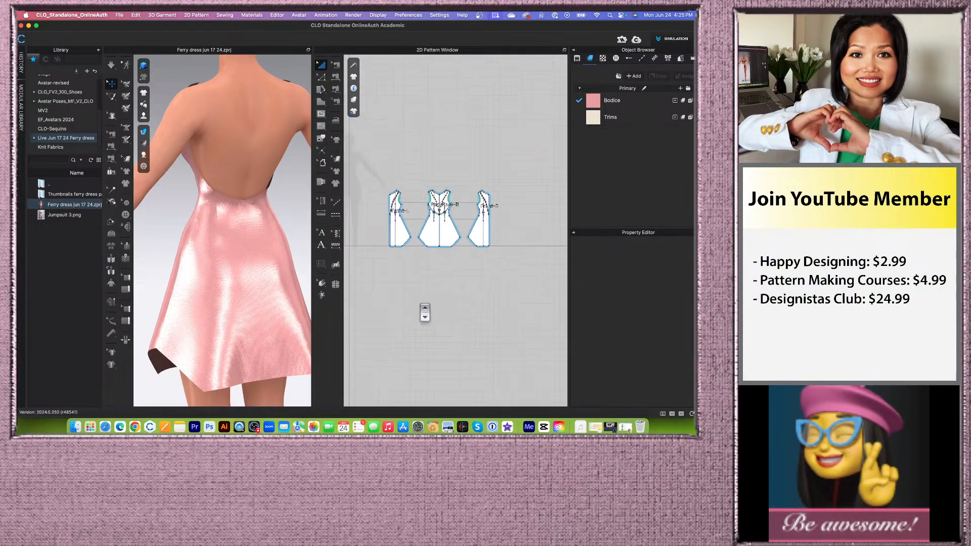
scroll(427, 286, "up", 2)
scroll(402, 319, "up", 2)
scroll(402, 319, "down", 2)
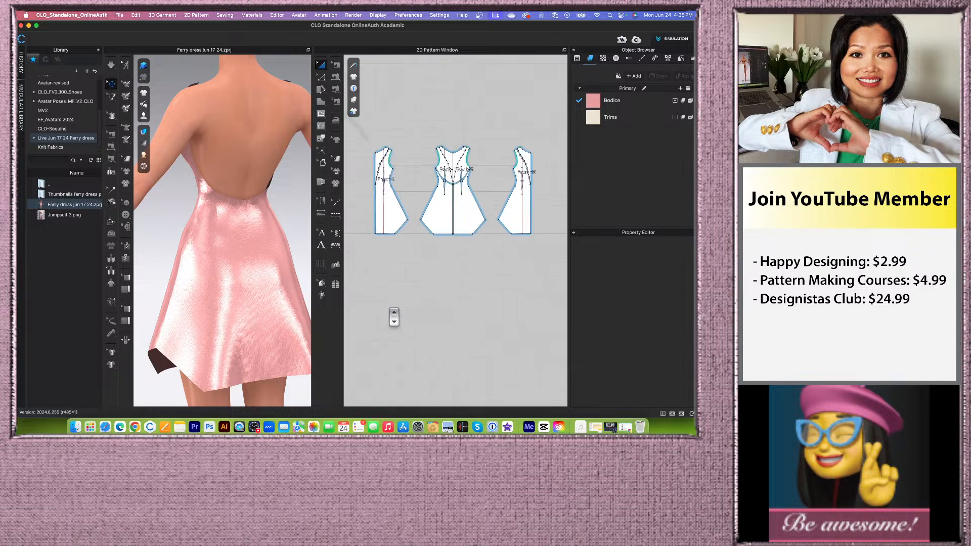
Review the back of the dress in 3D from the waist close-up to the full figure and compare it with the pattern pieces.
scroll(253, 210, "up", 2)
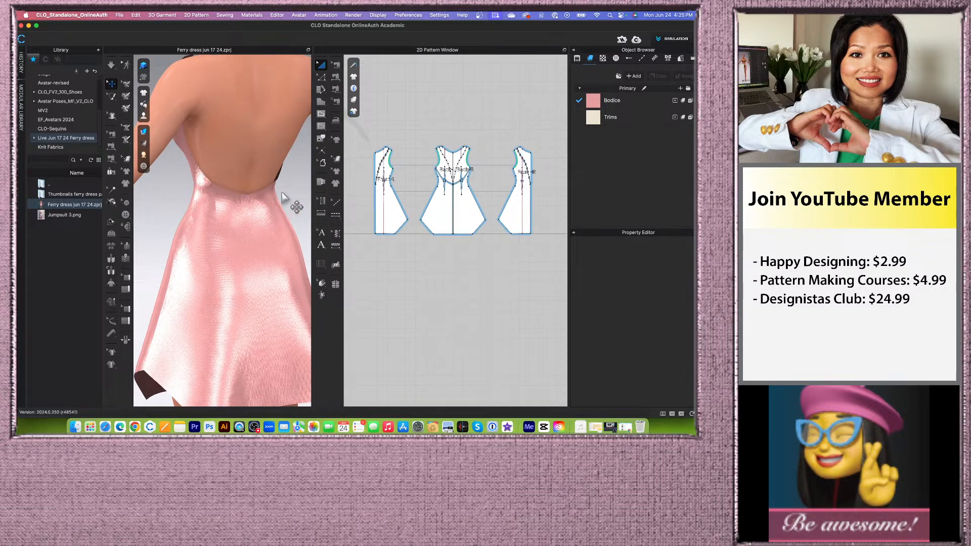
scroll(276, 198, "up", 2)
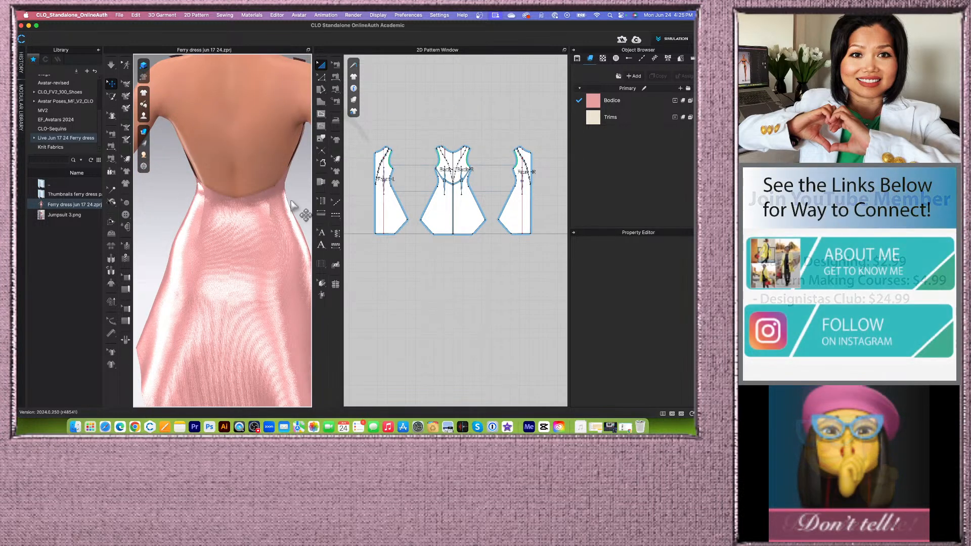
scroll(276, 197, "down", 3)
scroll(283, 197, "down", 1)
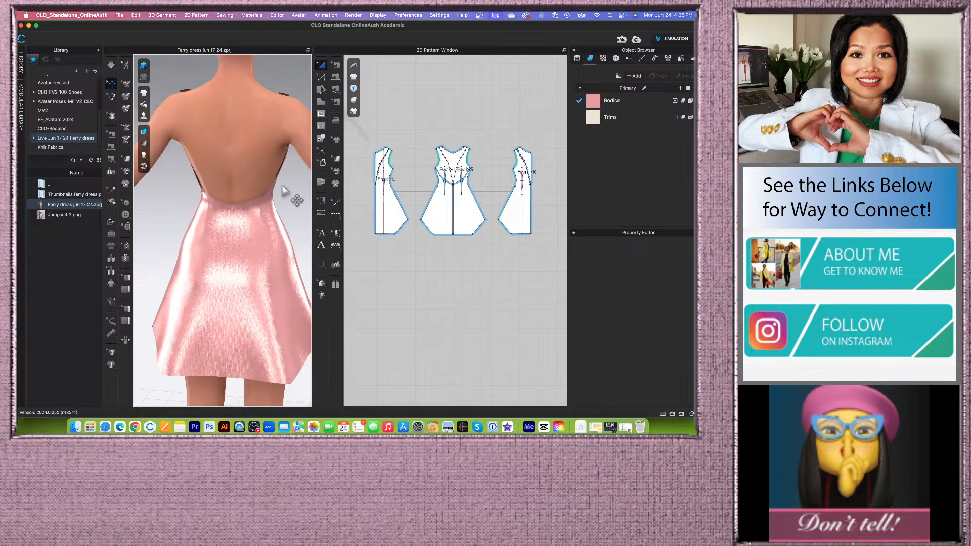
scroll(287, 196, "down", 2)
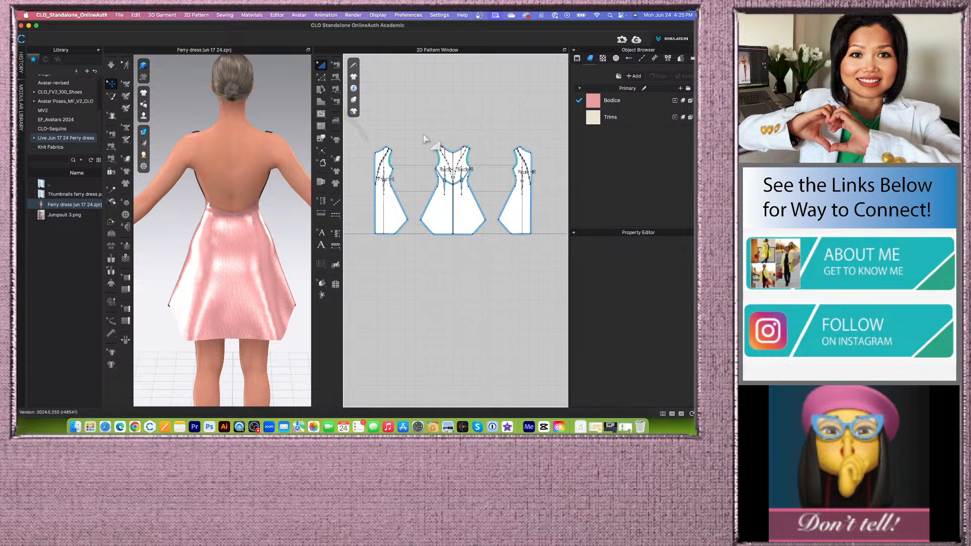
scroll(419, 238, "down", 5)
scroll(441, 201, "up", 3)
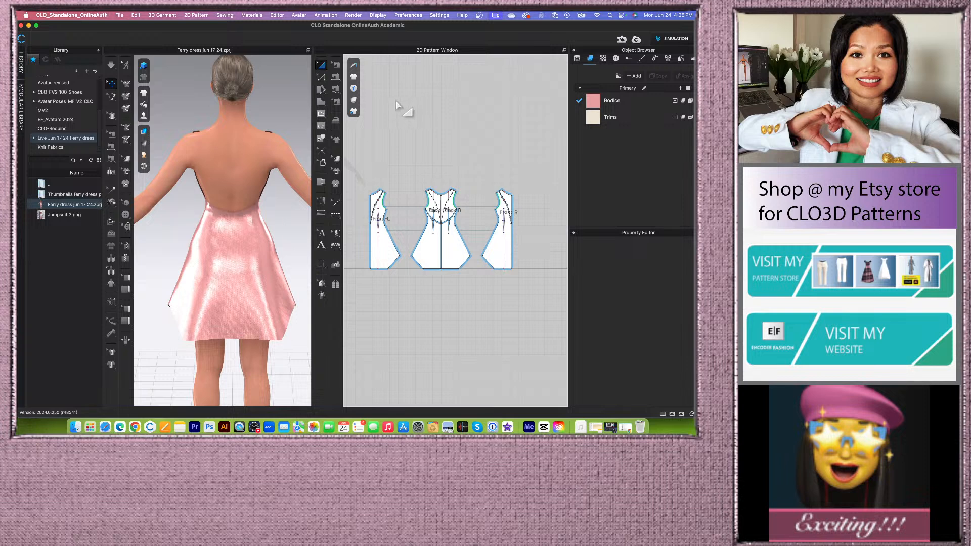
Show the ruler in the 2D pattern window.
left_click(353, 89)
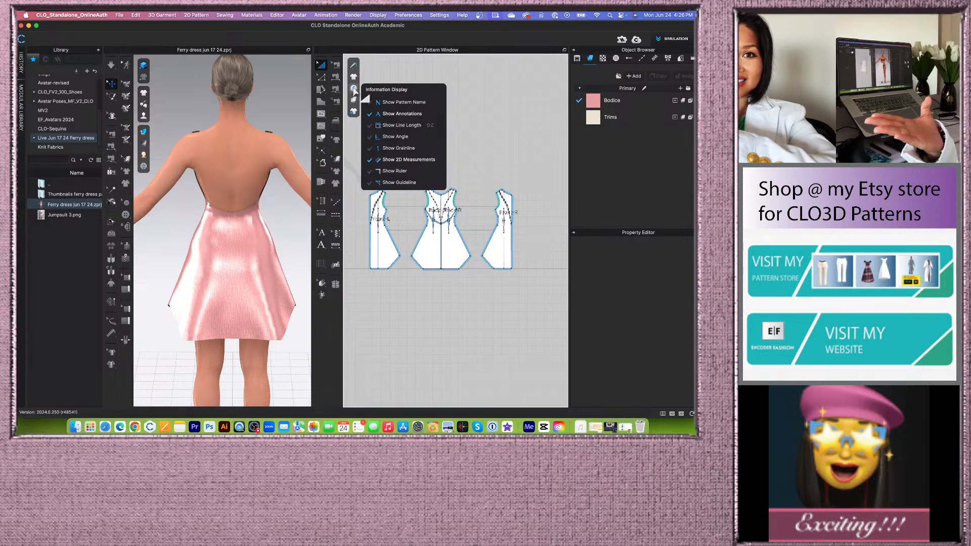
mouse_move(357, 92)
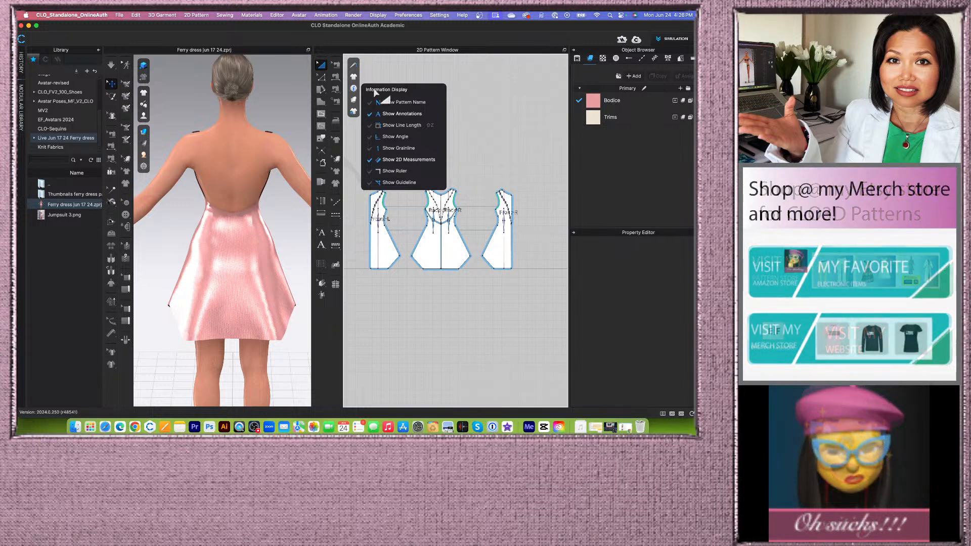
left_click(390, 171)
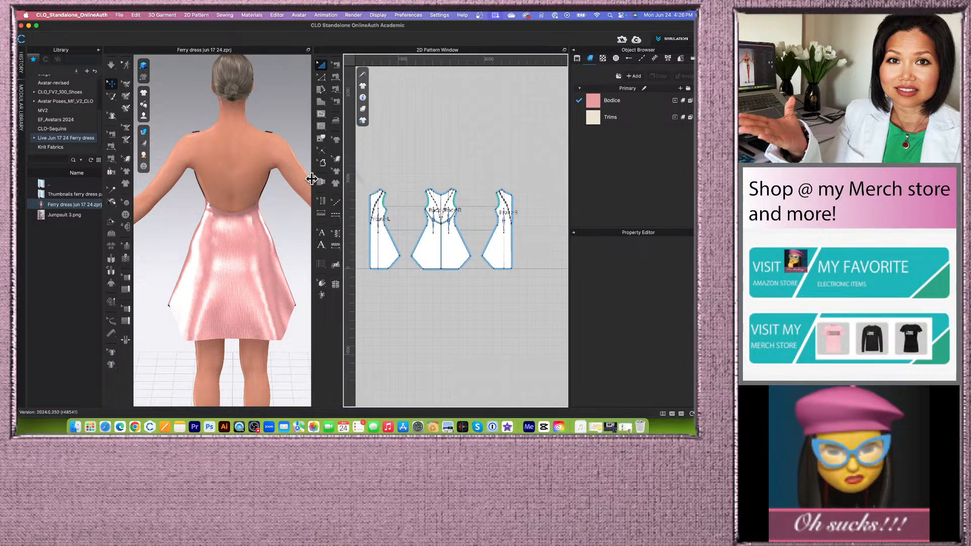
Widen the 2D pattern window and place a horizontal guideline along the hem of the pattern pieces.
left_click_drag(312, 179, 243, 179)
scroll(465, 166, "down", 2)
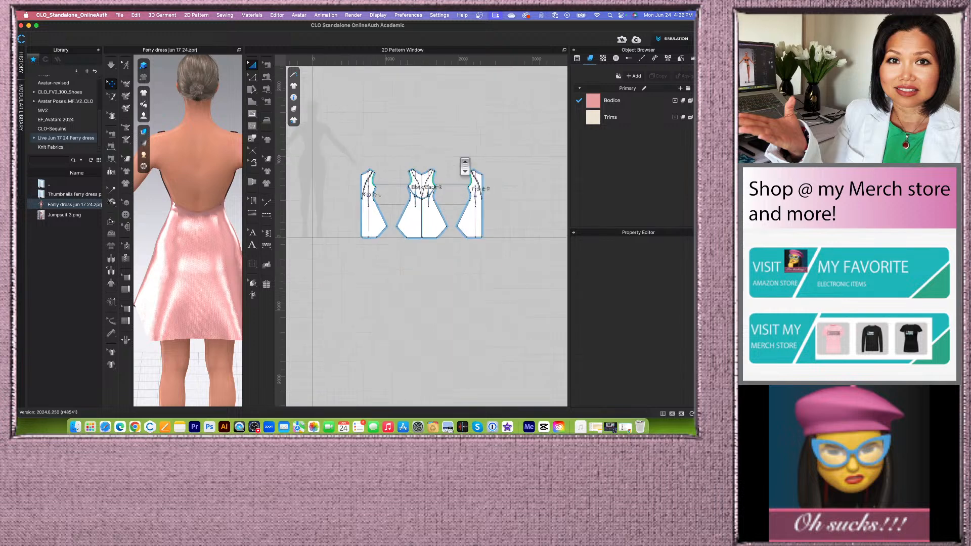
scroll(431, 256, "up", 2)
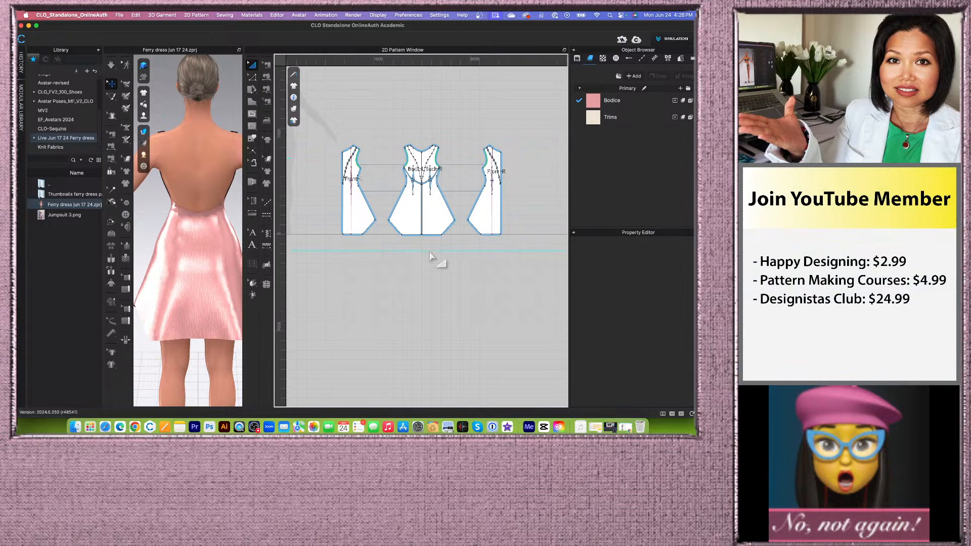
scroll(428, 256, "up", 3)
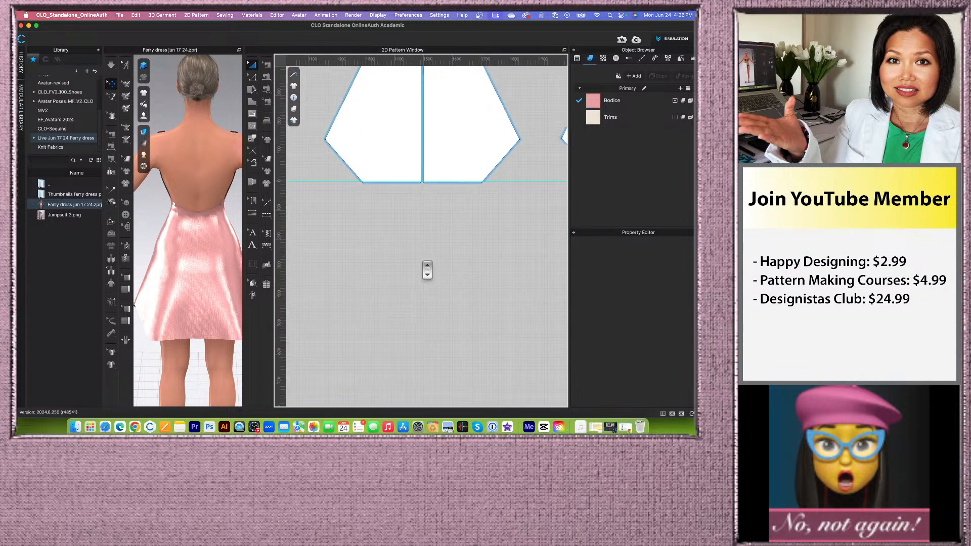
scroll(424, 268, "down", 2)
scroll(424, 266, "down", 3)
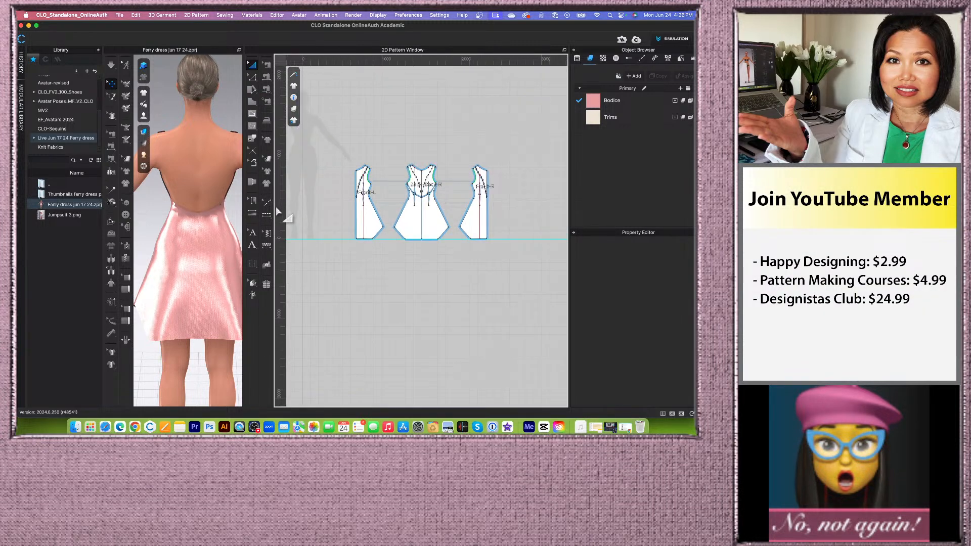
Add a vertical guideline from the ruler along the straight center edge of the left front piece.
left_click_drag(287, 214, 357, 226)
scroll(358, 230, "up", 3)
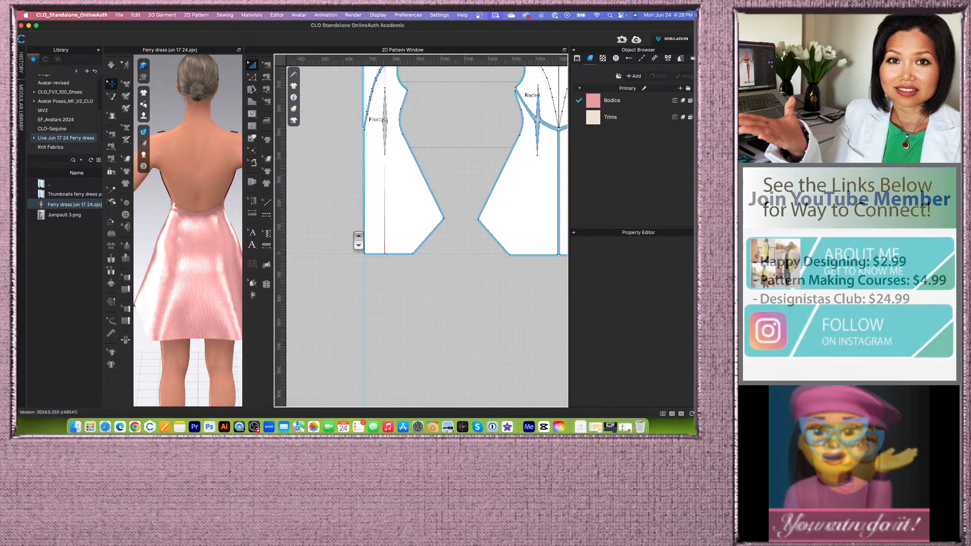
scroll(359, 240, "up", 2)
scroll(423, 329, "up", 3)
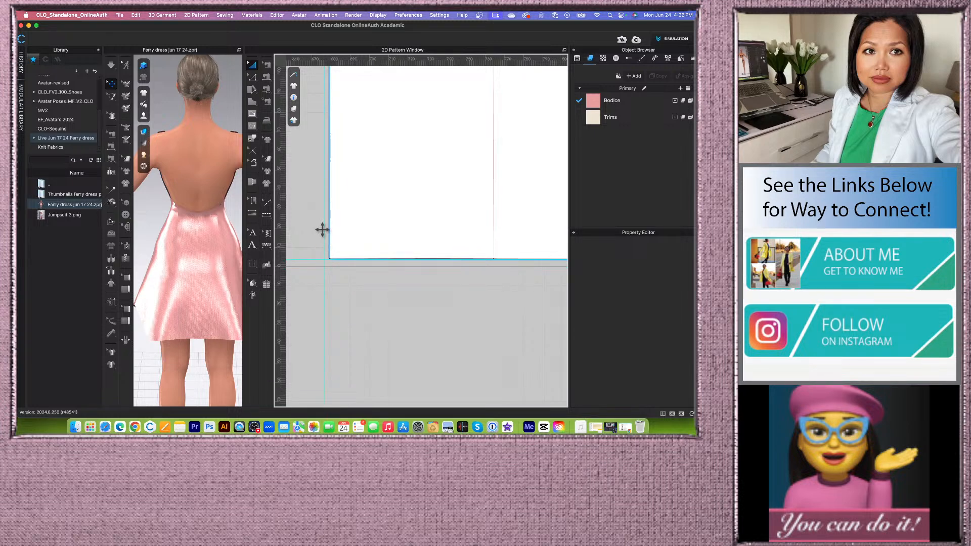
scroll(386, 324, "down", 5)
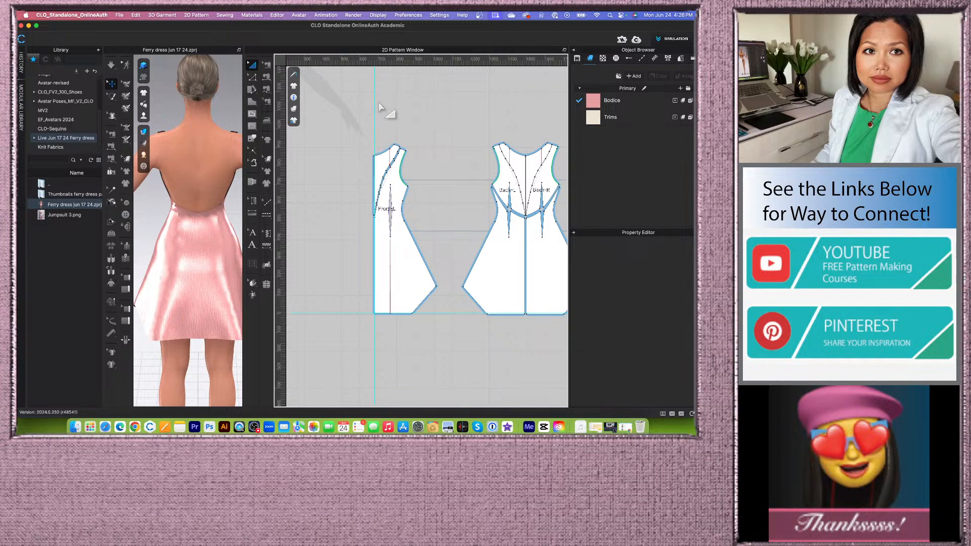
Delete all guidelines from the 2D pattern window.
right_click(374, 109)
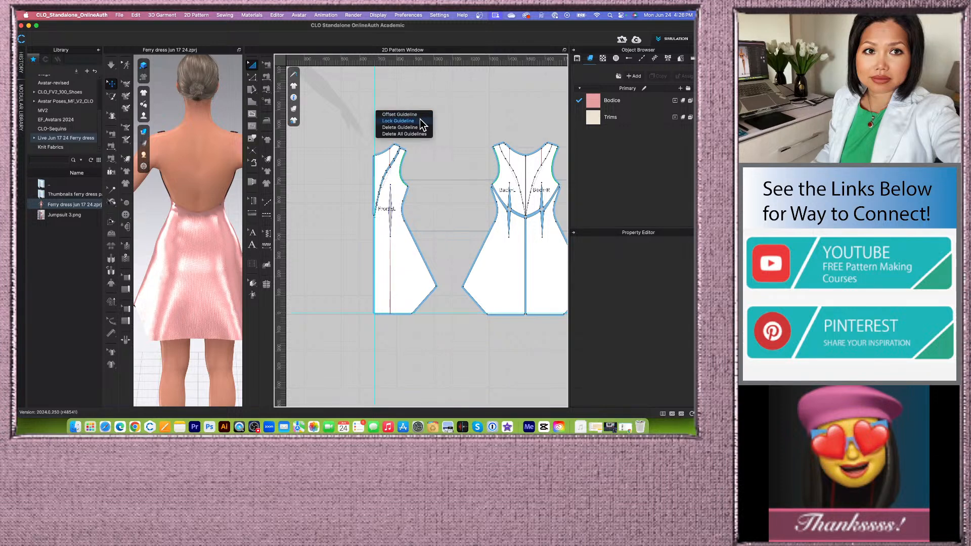
left_click(415, 134)
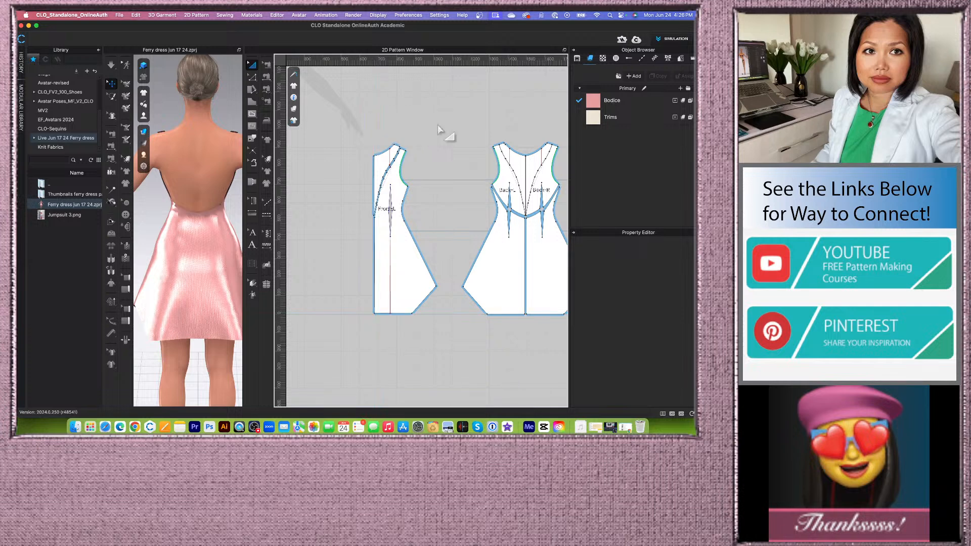
scroll(368, 134, "down", 3)
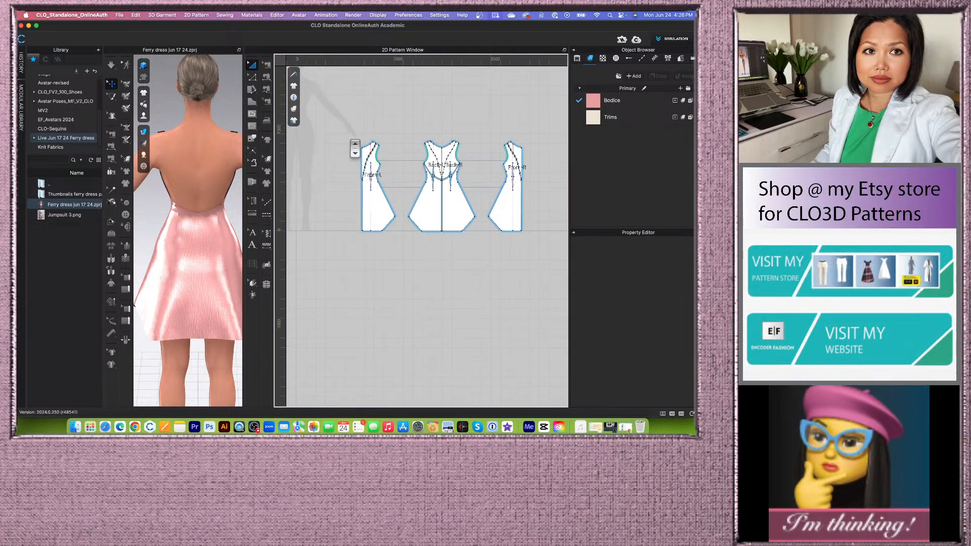
right_click(346, 121)
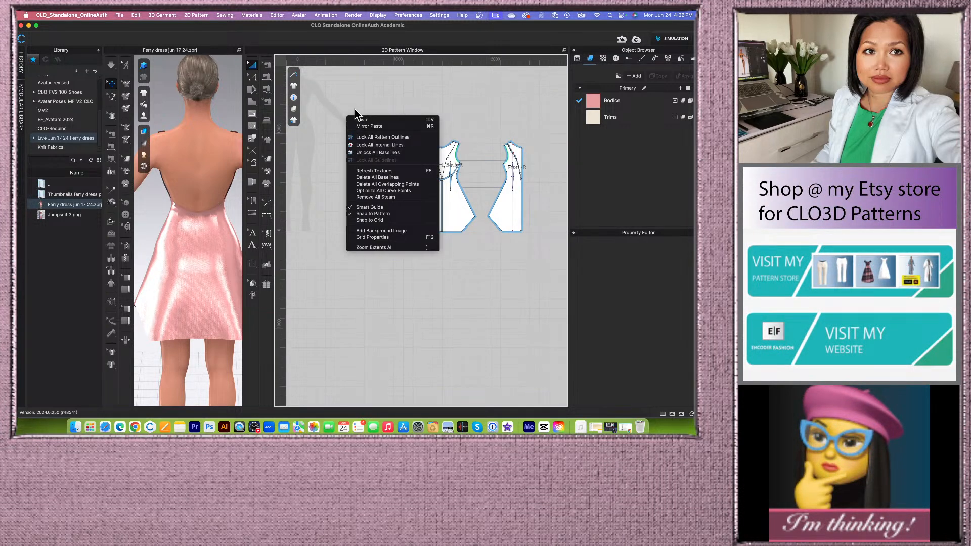
left_click(397, 95)
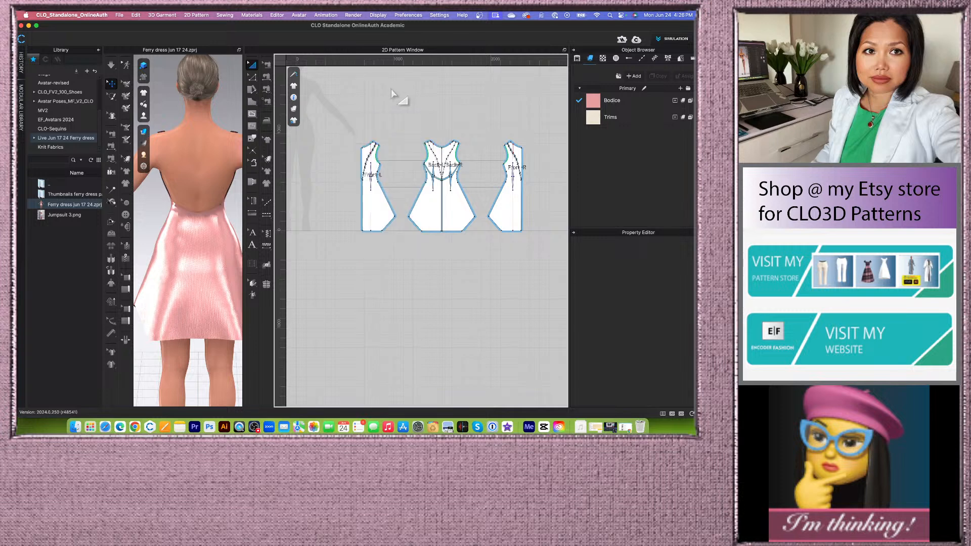
scroll(369, 317, "up", 2)
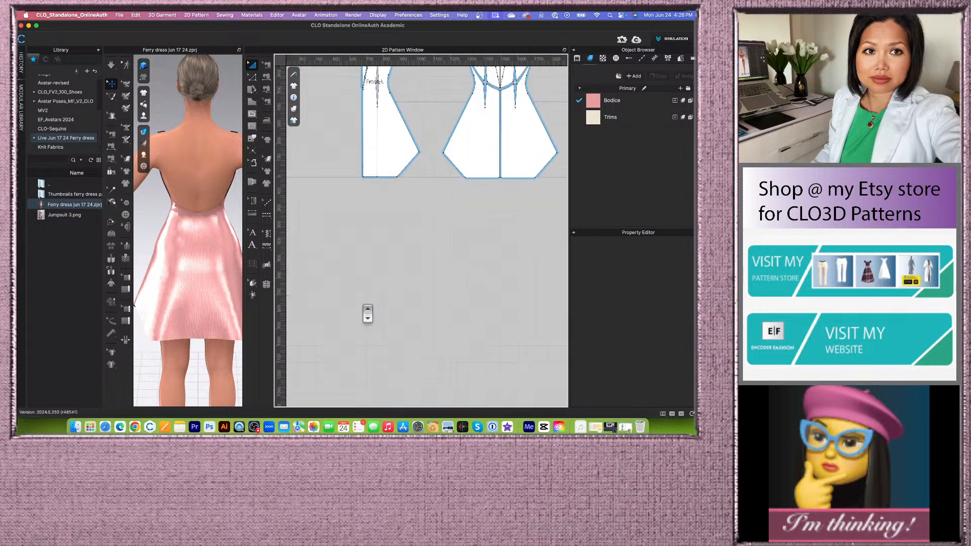
scroll(368, 315, "down", 3)
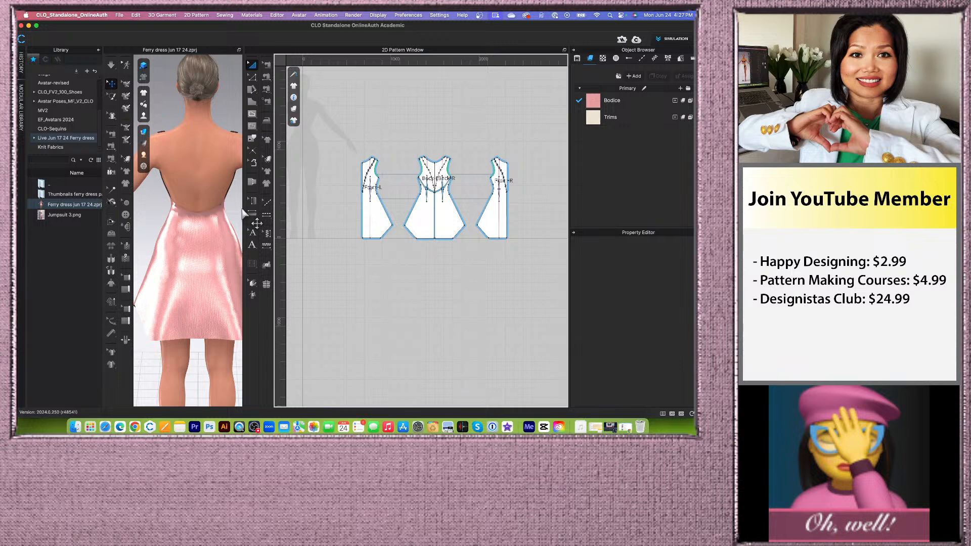
Adjust the split between the 3D and 2D windows and examine the back waist and skirt up close.
left_click_drag(243, 208, 362, 205)
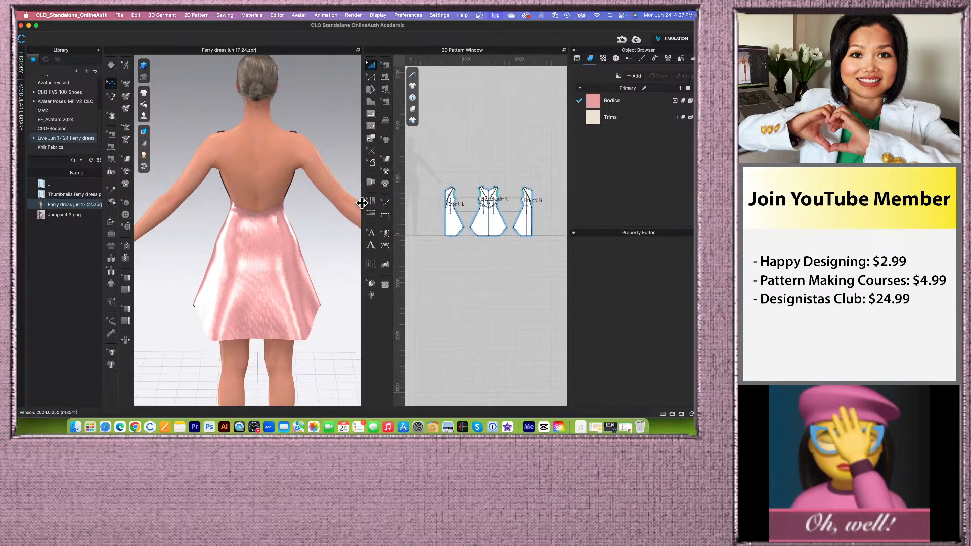
scroll(277, 217, "down", 4)
right_click_drag(252, 219, 264, 216)
scroll(269, 221, "down", 3)
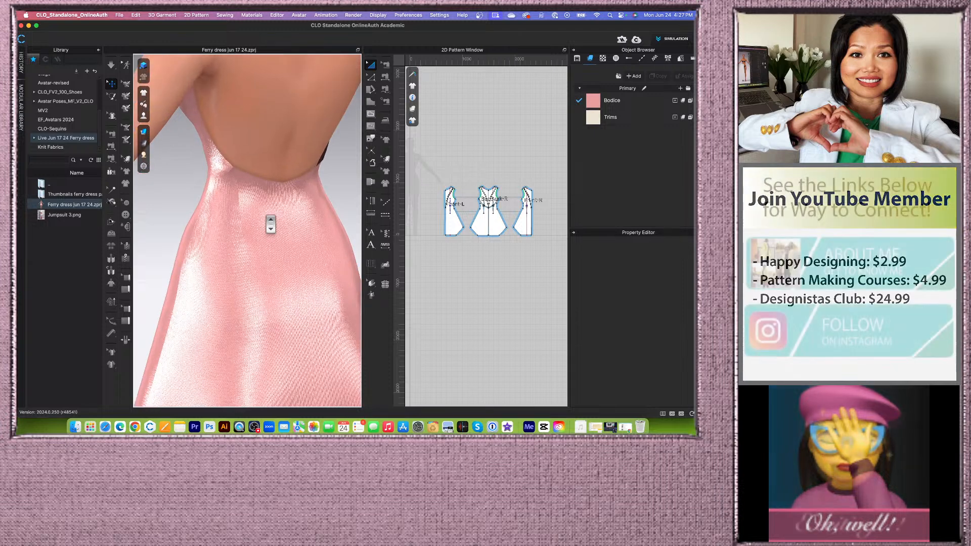
scroll(270, 224, "down", 2)
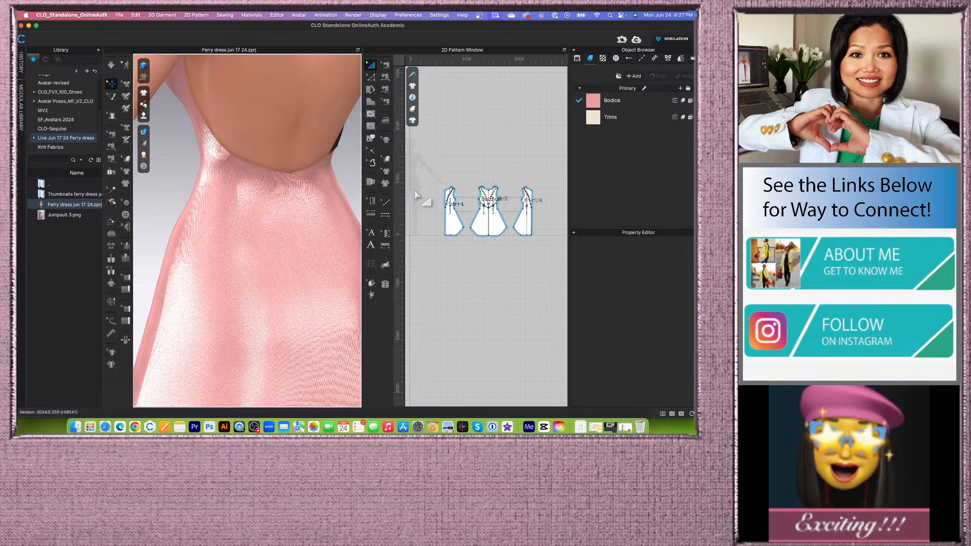
scroll(416, 195, "down", 3)
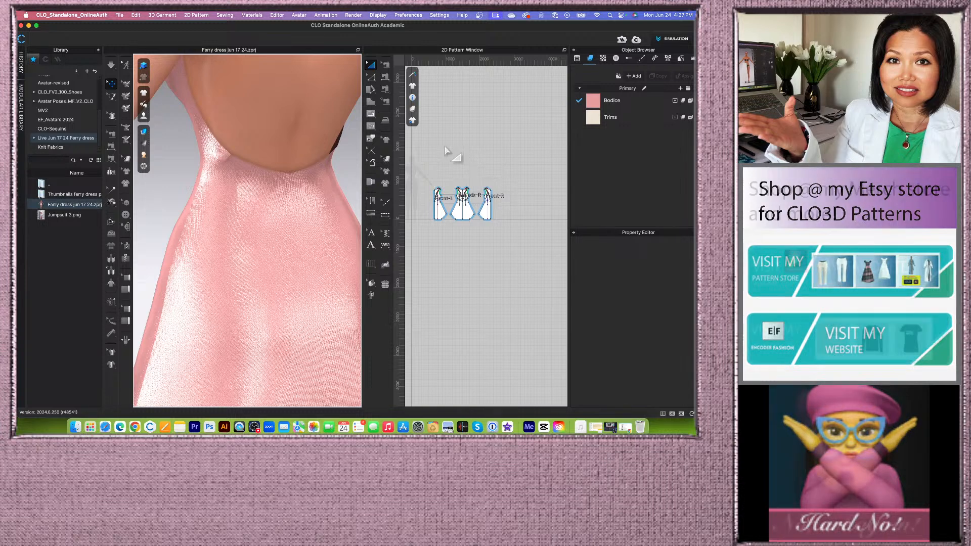
left_click_drag(361, 156, 337, 156)
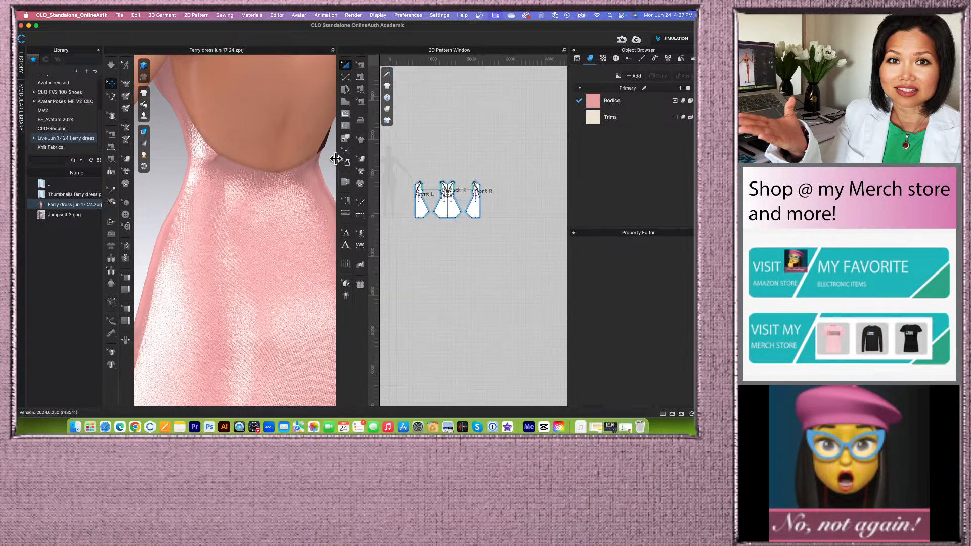
Examine the back waist of the dress up close, along with the waist darts on the back pattern pieces.
scroll(425, 184, "up", 3)
scroll(425, 180, "up", 2)
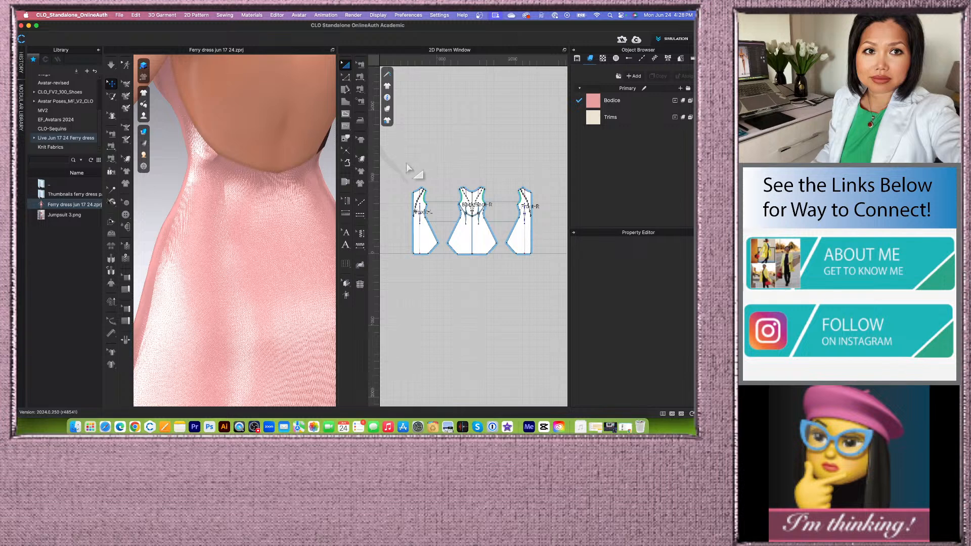
scroll(278, 202, "down", 2)
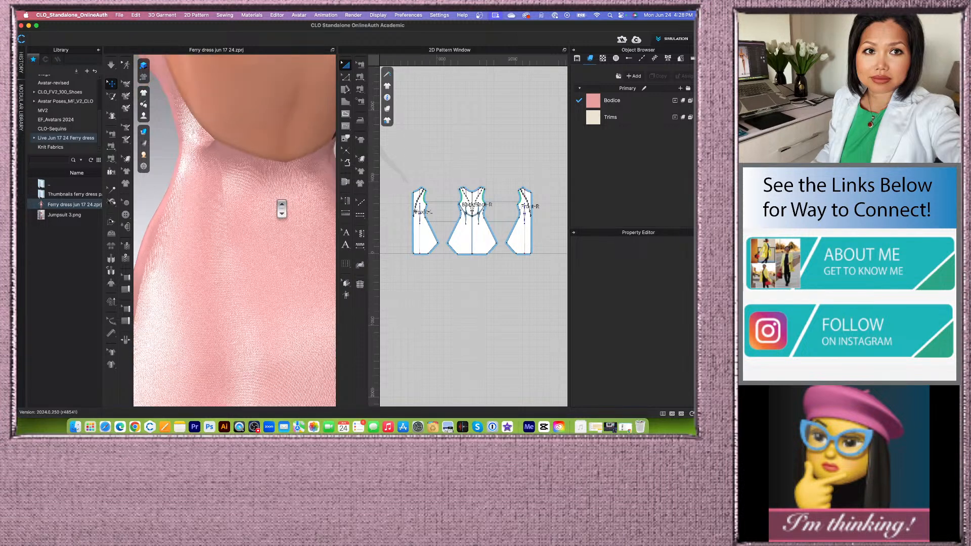
middle_click_drag(256, 152, 215, 208)
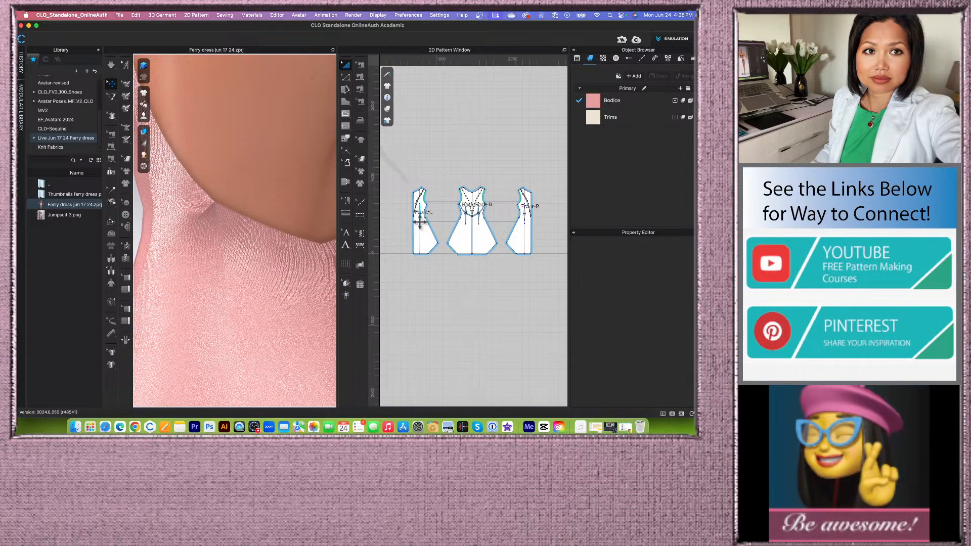
scroll(477, 212, "up", 3)
scroll(465, 207, "up", 2)
scroll(445, 204, "down", 6)
scroll(501, 185, "up", 2)
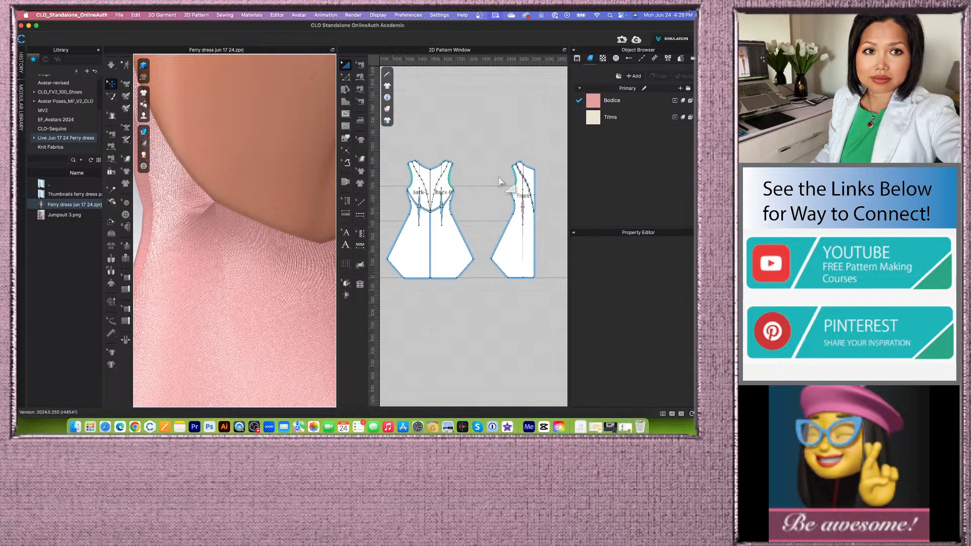
scroll(466, 251, "up", 4)
scroll(494, 186, "up", 1)
scroll(464, 152, "down", 3)
scroll(457, 135, "up", 4)
scroll(456, 127, "down", 3)
Select the left back seam beside the waist dart with Edit Sewing and inspect where it meets the dart.
left_click(361, 65)
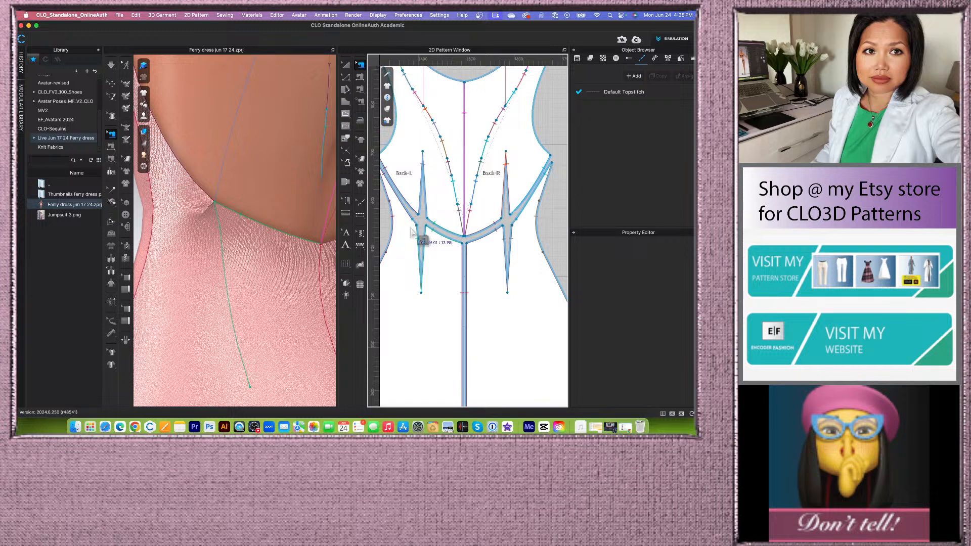
left_click(415, 201)
scroll(420, 208, "up", 3)
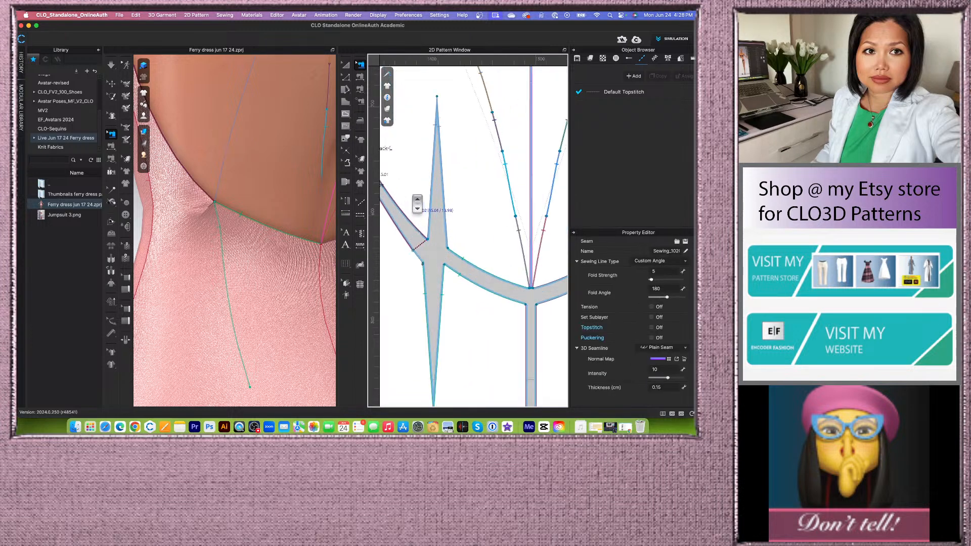
scroll(427, 243, "down", 1)
scroll(423, 245, "up", 2)
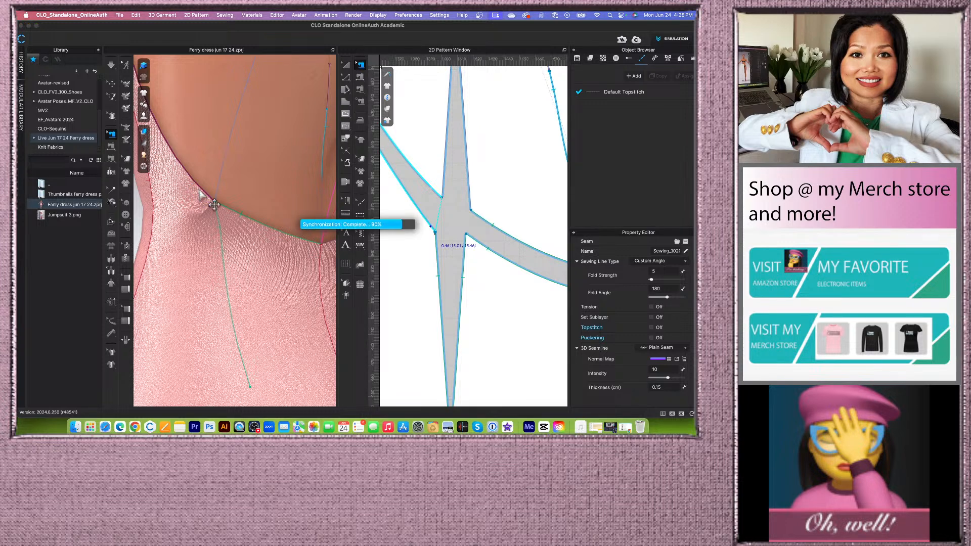
Run the simulation briefly to resettle the back of the dress, stop it and return to the Select/Move tool.
left_click(112, 66)
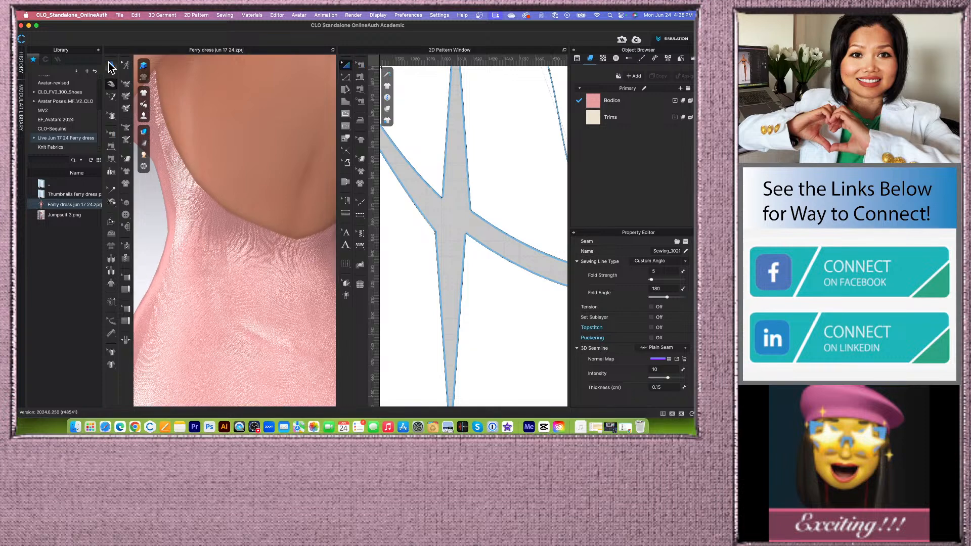
left_click(110, 65)
right_click_drag(216, 243, 210, 244)
mouse_move(254, 270)
right_mouse_down()
mouse_move(218, 271)
mouse_move(256, 284)
right_mouse_up()
left_click(111, 83)
scroll(452, 227, "down", 6)
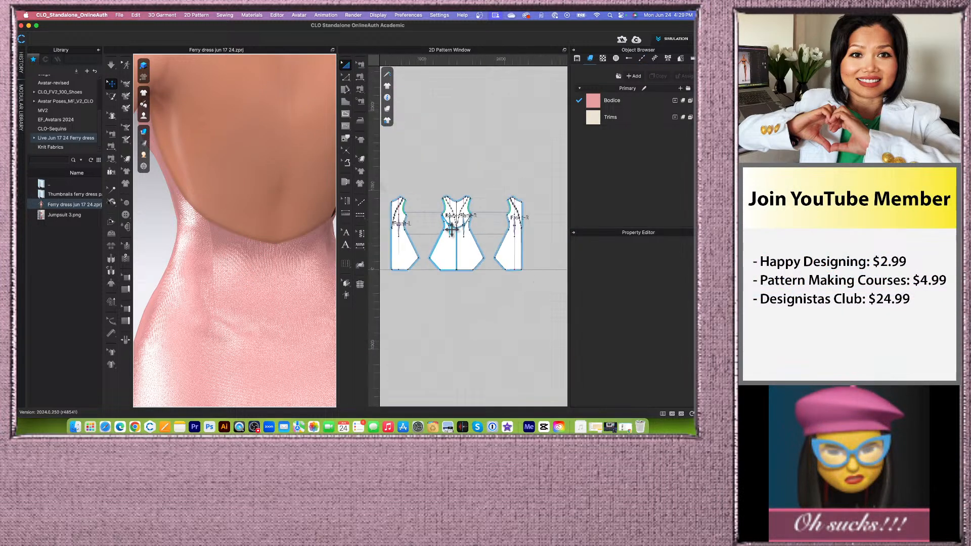
Select all the pattern pieces, run a short simulation and apply Strengthen to the selection.
scroll(450, 230, "down", 3)
left_click_drag(404, 180, 527, 270)
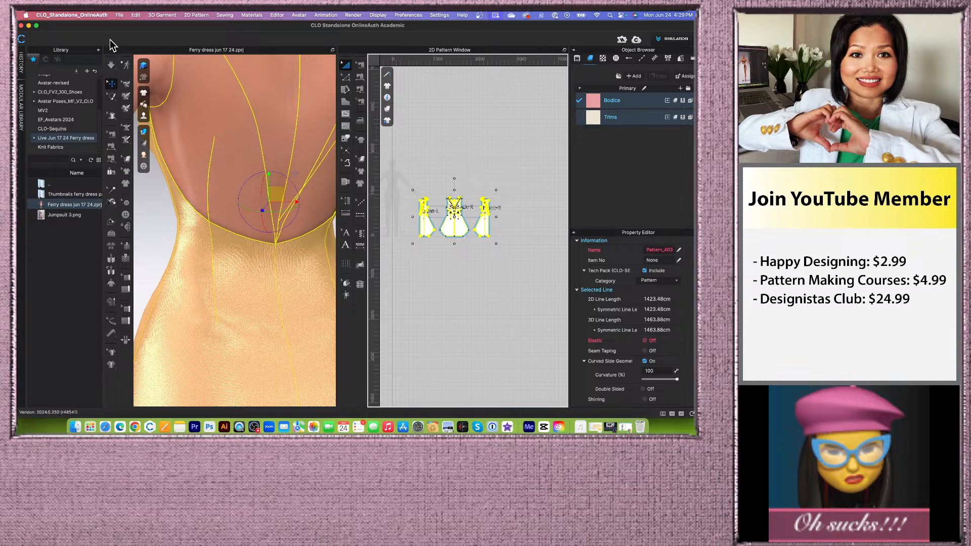
left_click(111, 64)
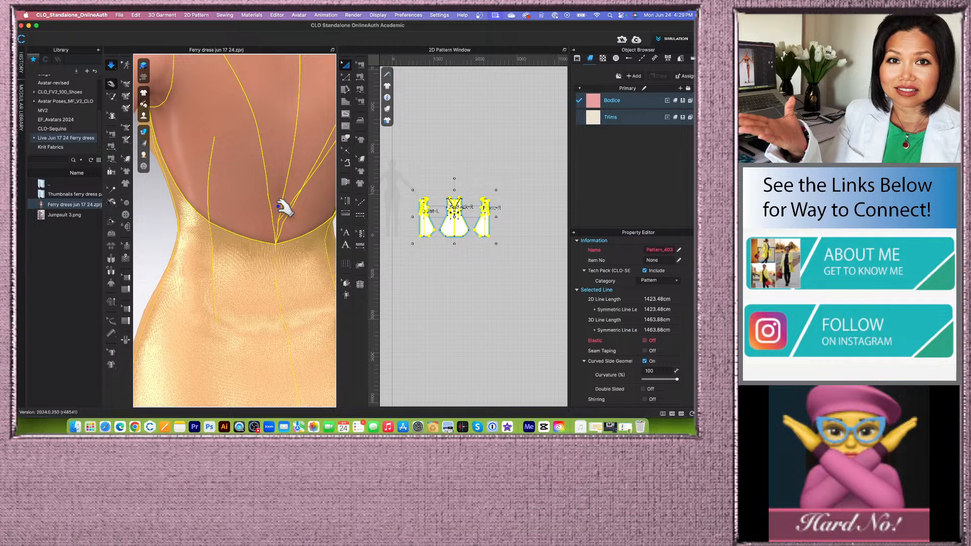
left_click(109, 62)
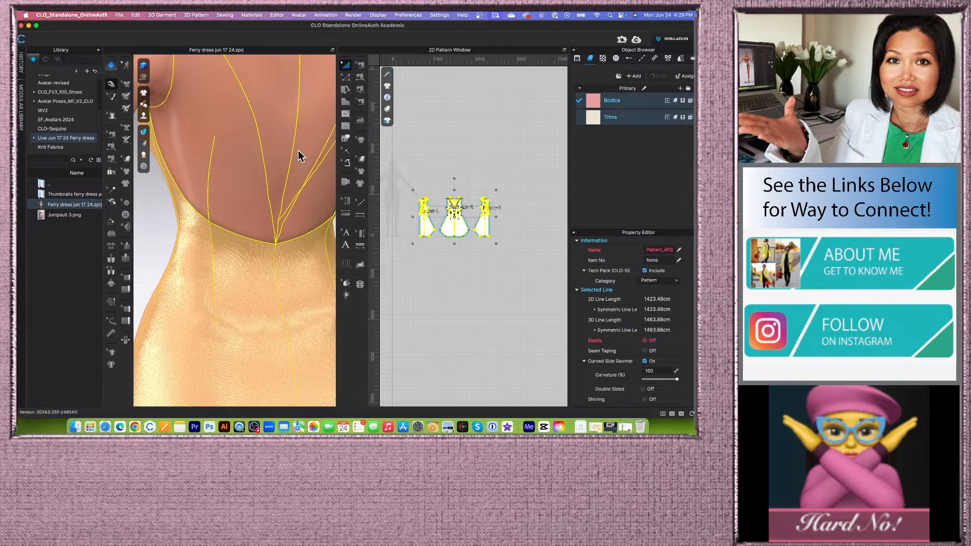
right_click(460, 223)
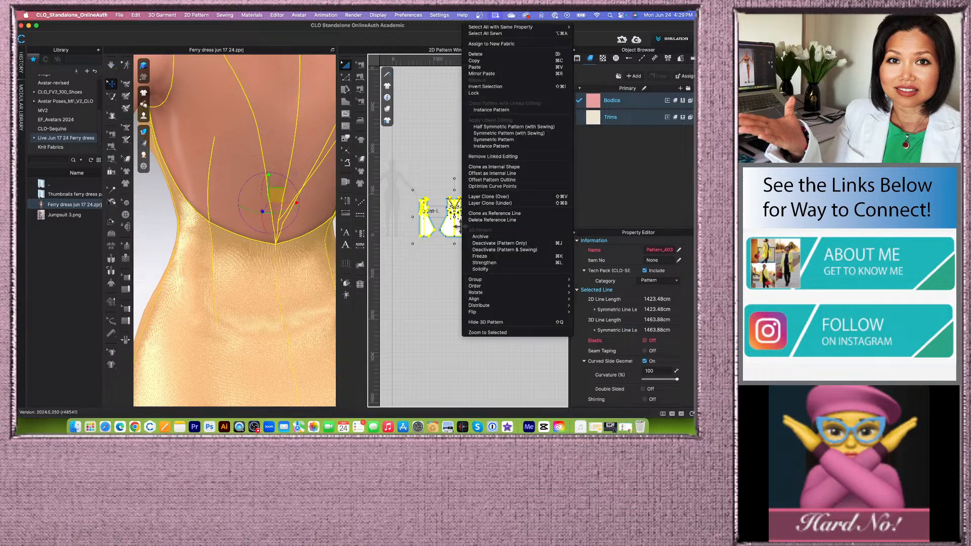
left_click(503, 263)
Simulate the strengthened dress until the back and skirt settle, and stop the simulation.
left_click(111, 65)
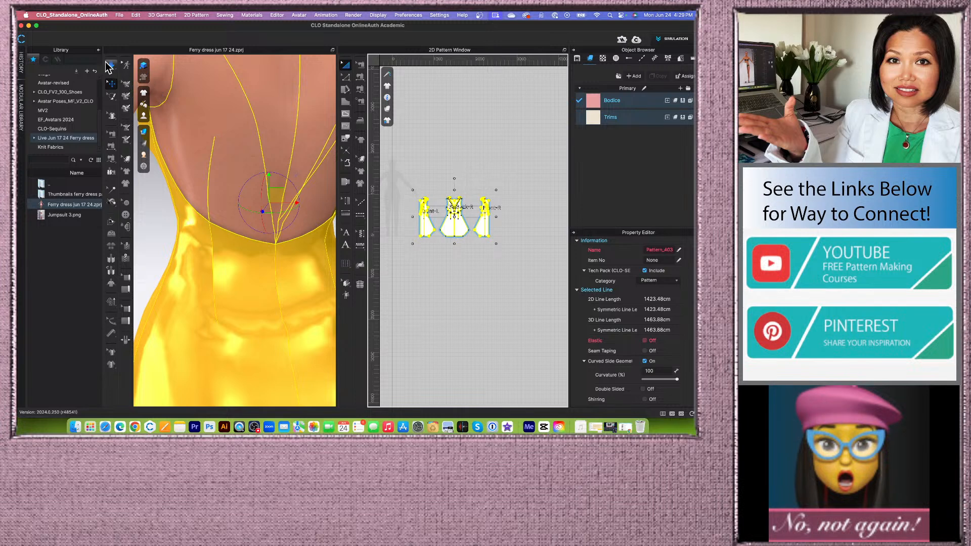
scroll(213, 313, "down", 3)
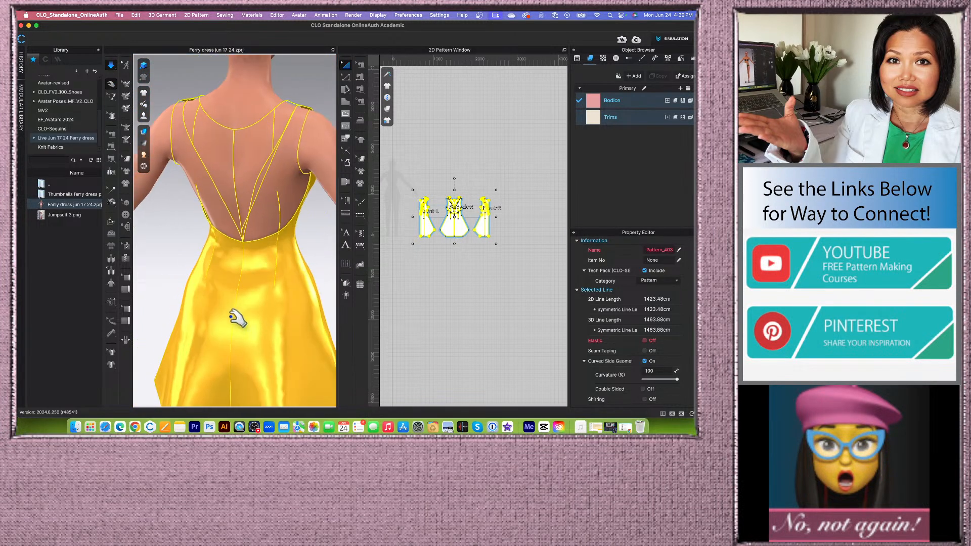
scroll(235, 314, "down", 2)
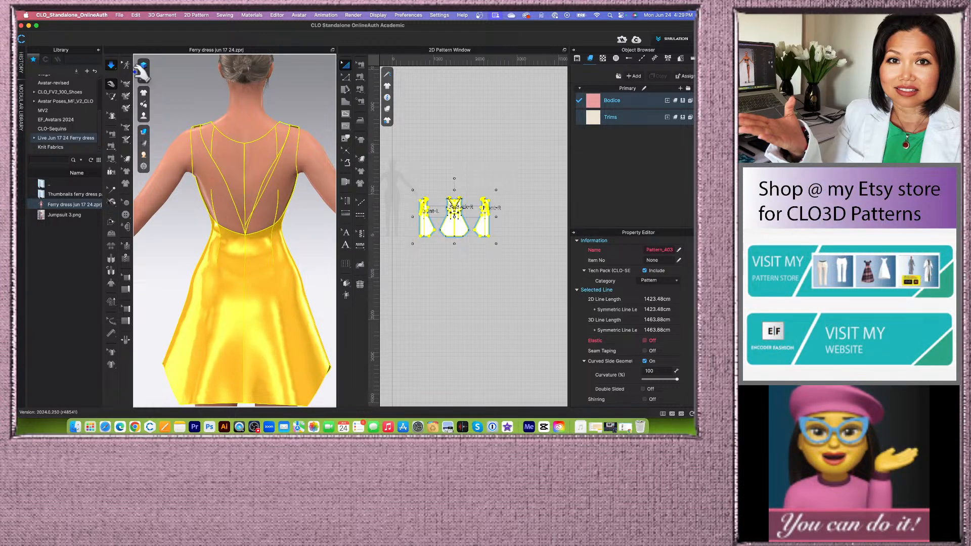
left_click(111, 65)
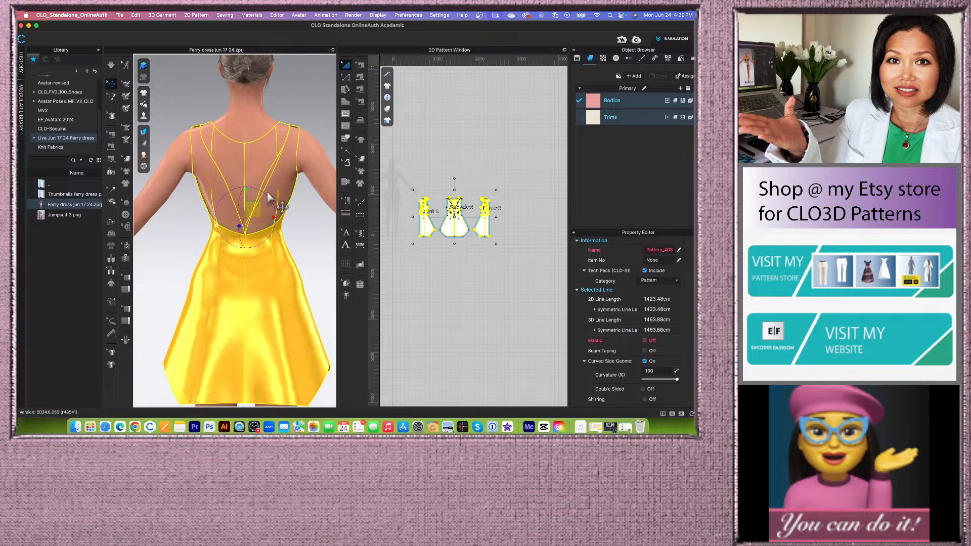
Examine the strengthened dress from the back, around the waist and hem, and deselect the pattern pieces.
scroll(271, 200, "down", 2)
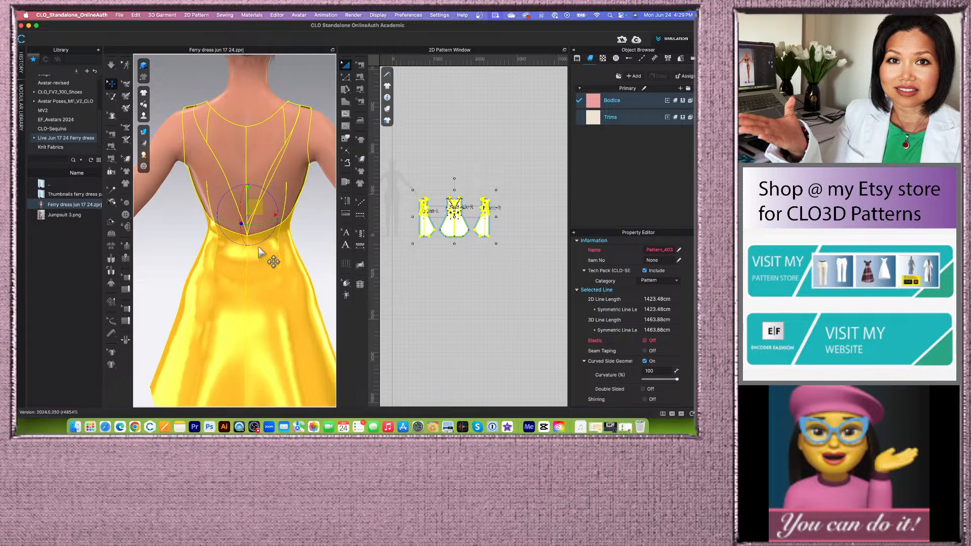
scroll(262, 255, "up", 2)
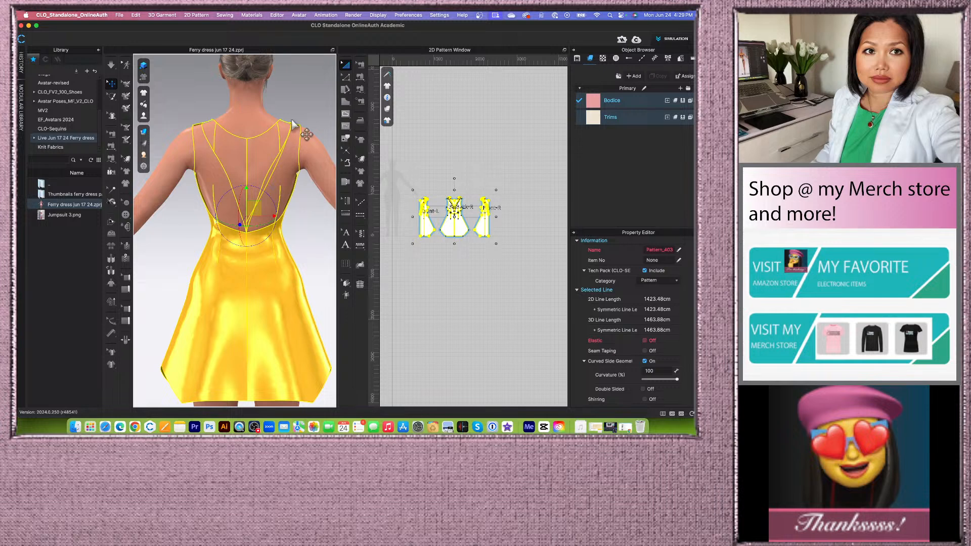
scroll(292, 122, "up", 1)
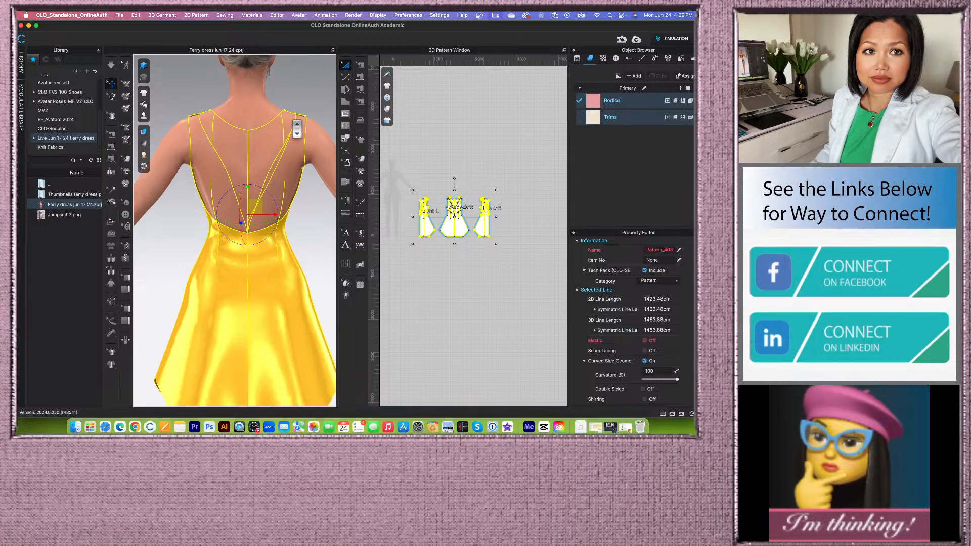
scroll(309, 241, "down", 2)
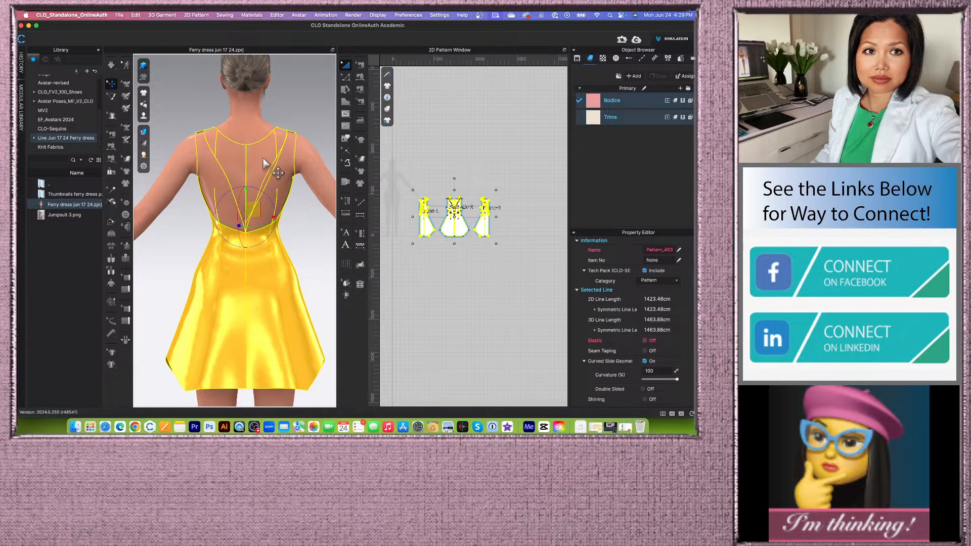
scroll(265, 164, "down", 1)
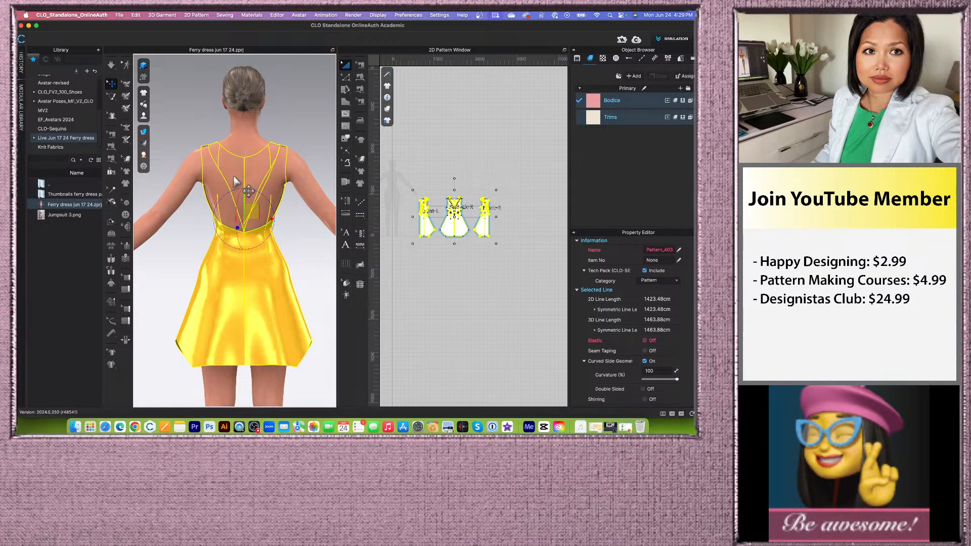
left_click(295, 249)
scroll(297, 243, "up", 6)
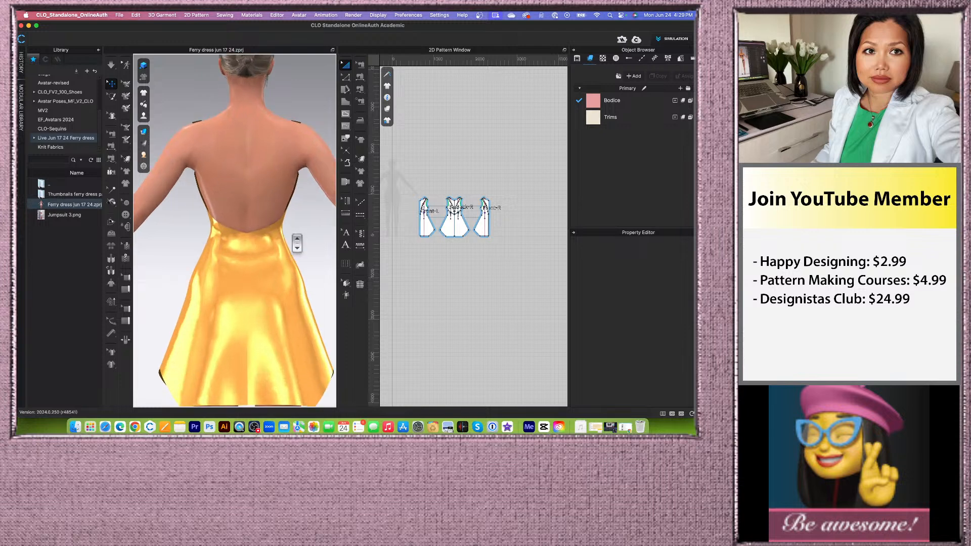
scroll(297, 243, "down", 5)
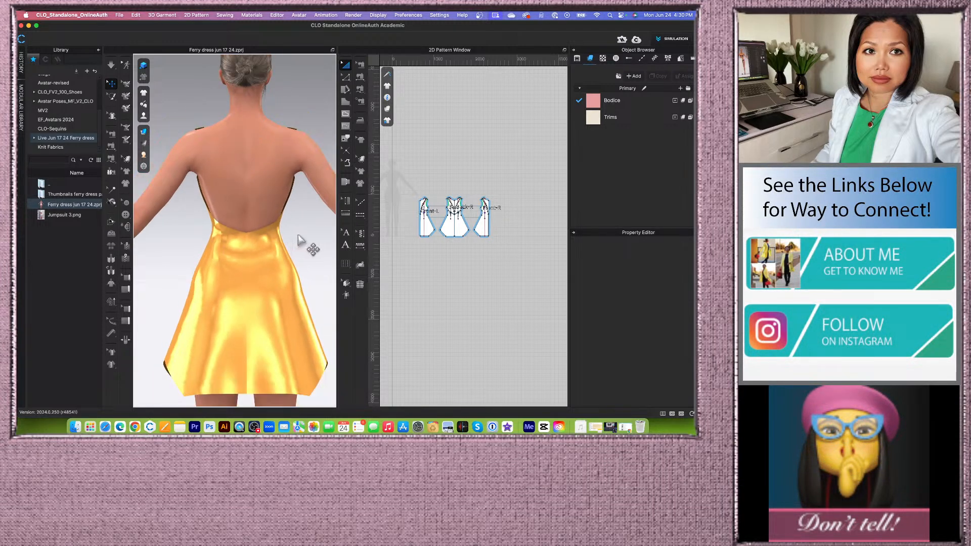
Show the full dress from the front and widen the 2D pattern window.
right_click_drag(285, 236, 229, 247)
scroll(285, 240, "down", 2)
scroll(286, 217, "down", 2)
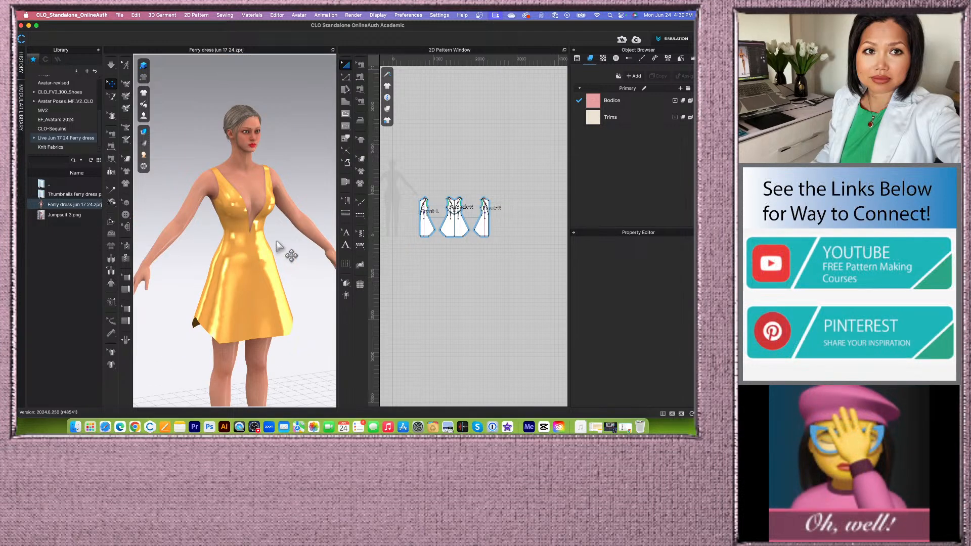
key("2")
scroll(283, 230, "down", 1)
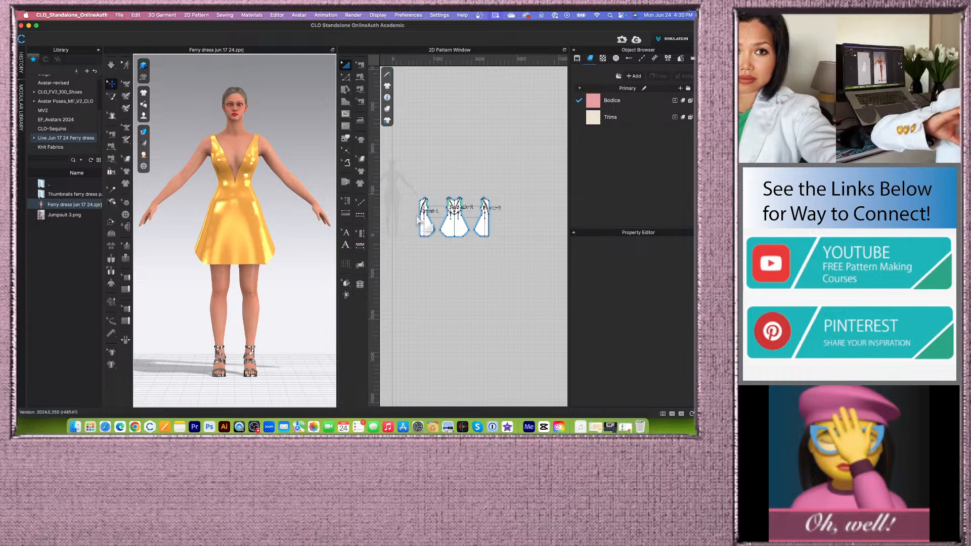
left_click_drag(337, 233, 309, 233)
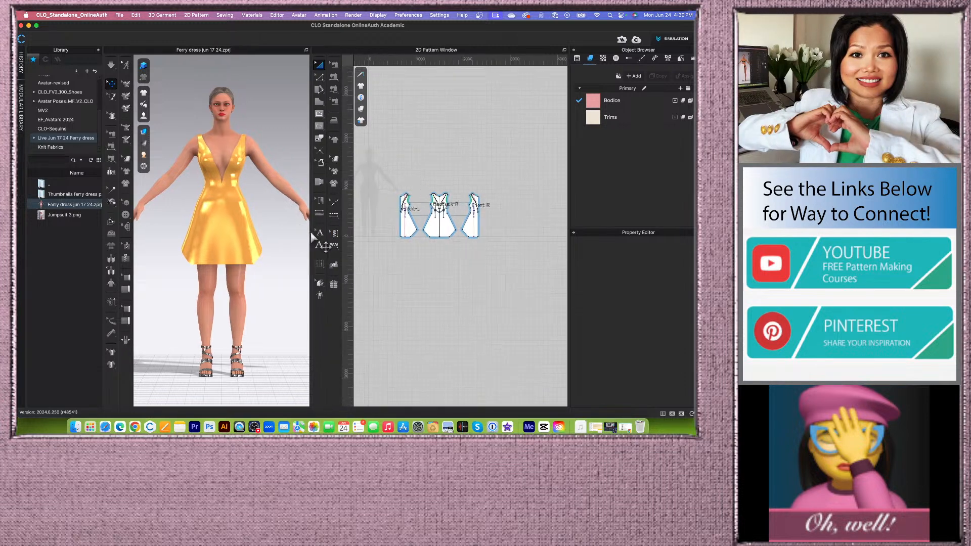
scroll(407, 275, "up", 1)
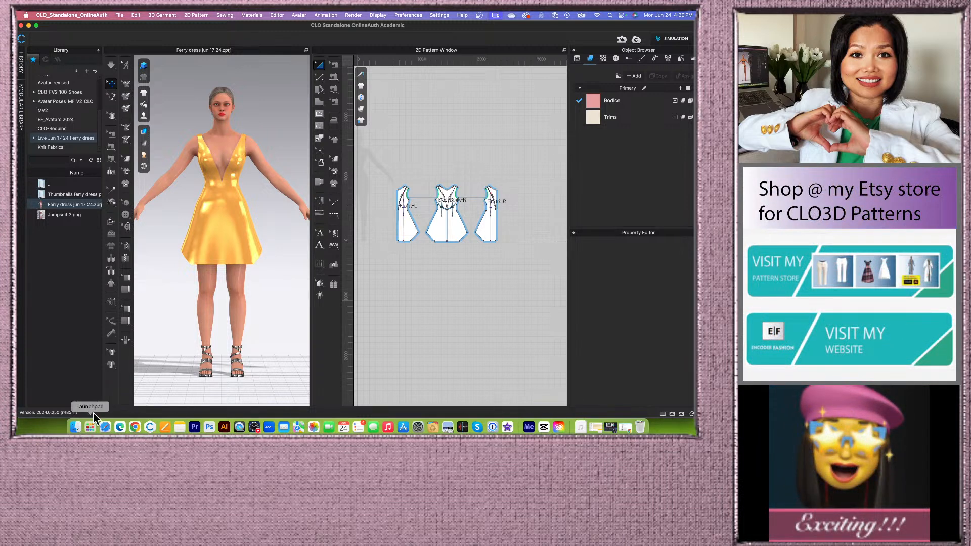
Switch to Finder, compare the two Part #3 Ferry dresses reference images, close the window and return to CLO.
left_click(76, 428)
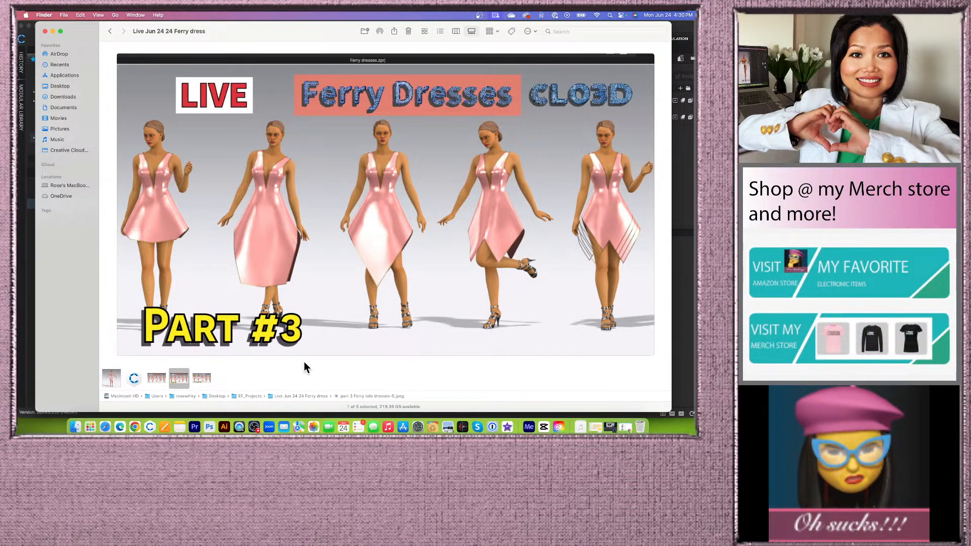
left_click(202, 372)
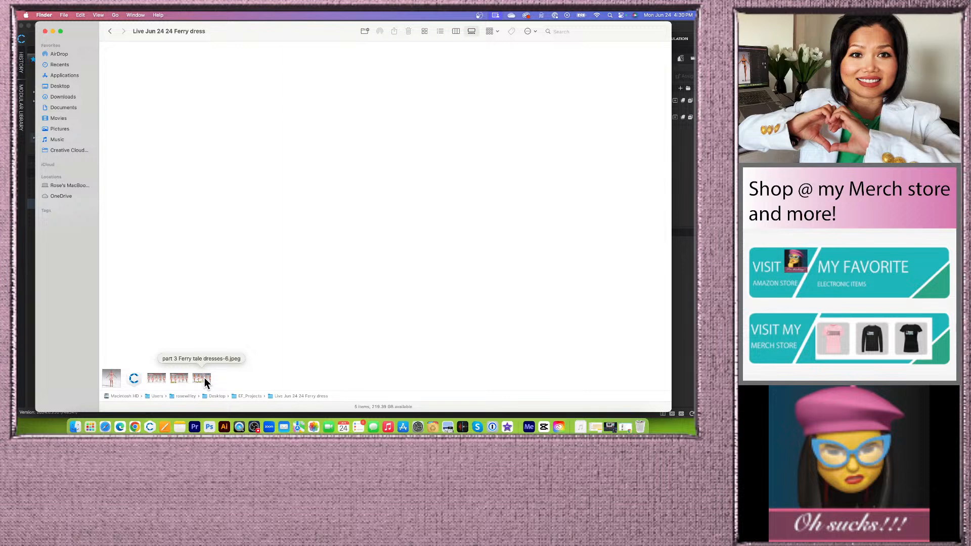
left_click(205, 380)
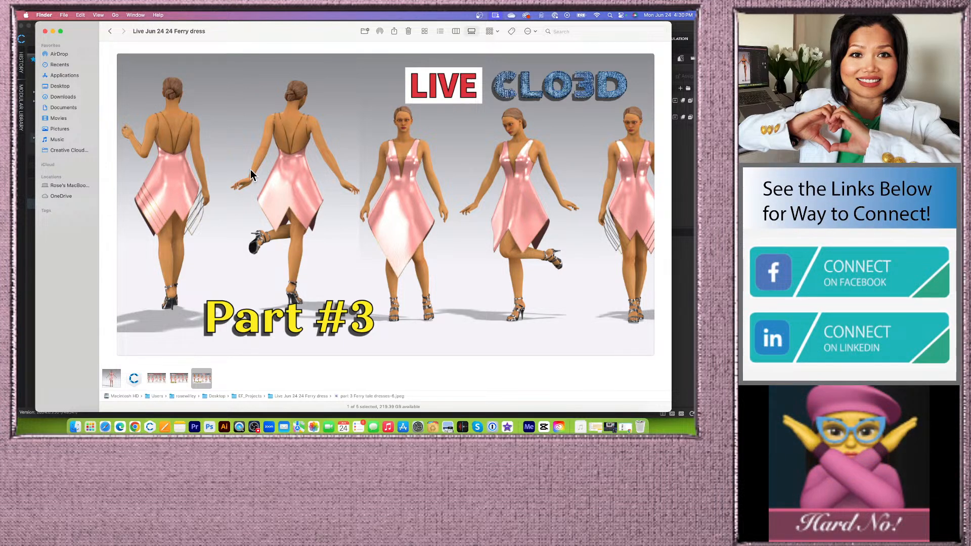
left_click(180, 379)
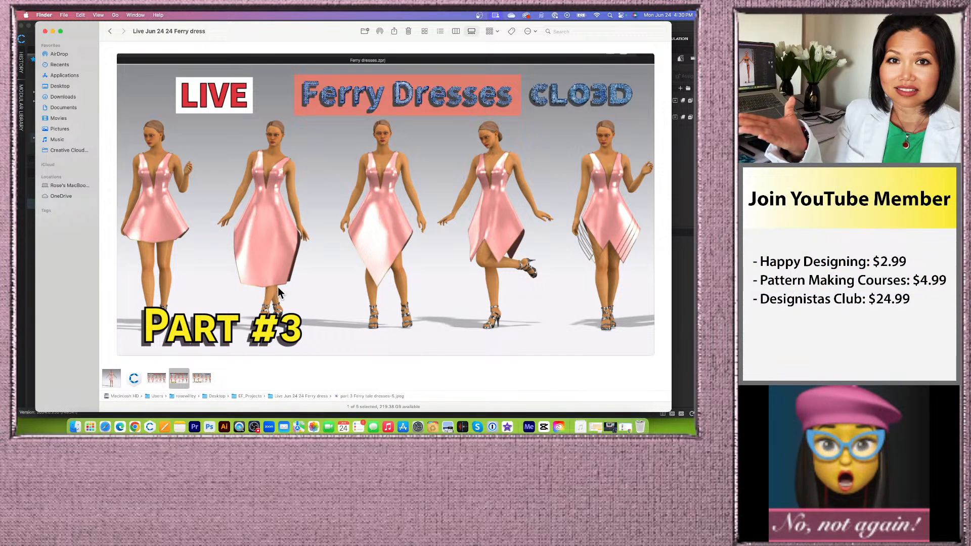
left_click(53, 32)
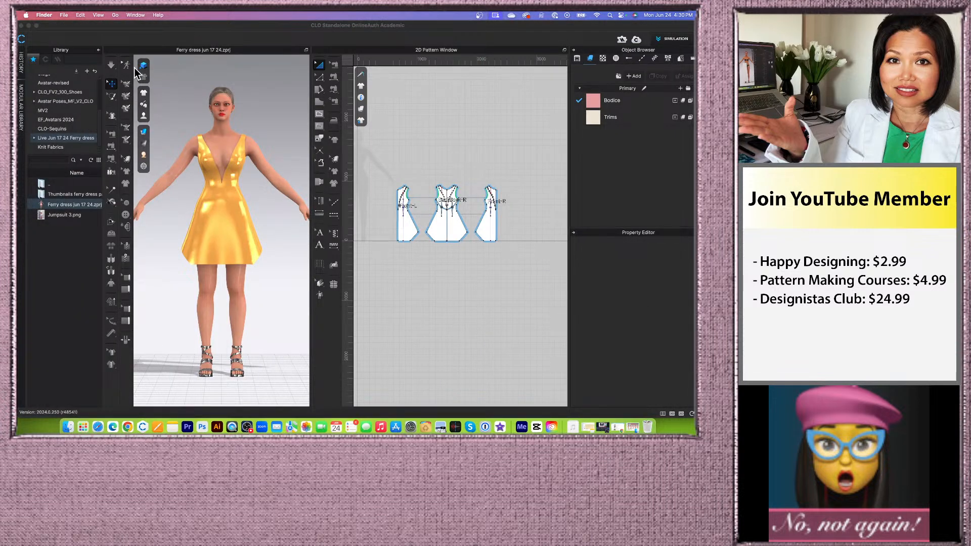
left_click(267, 121)
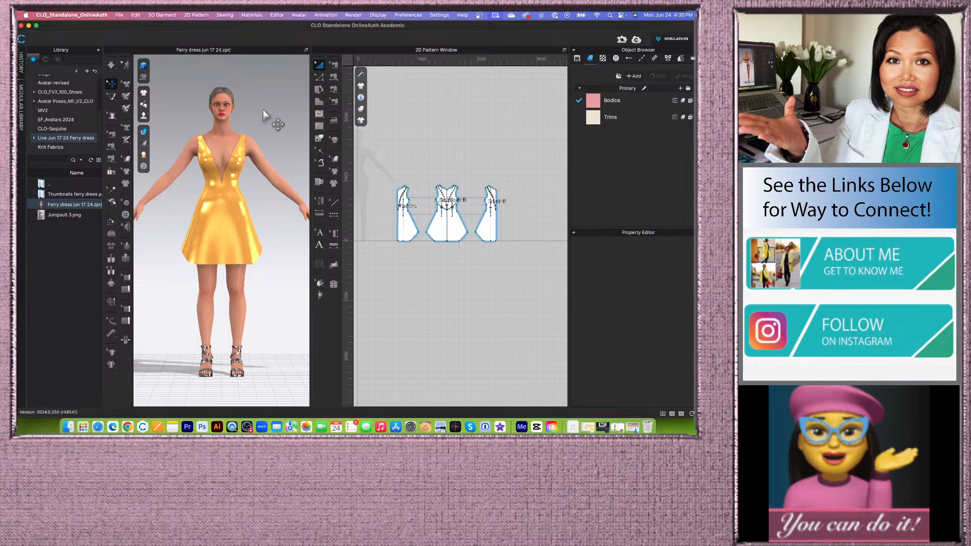
scroll(269, 115, "up", 1)
scroll(433, 180, "down", 3)
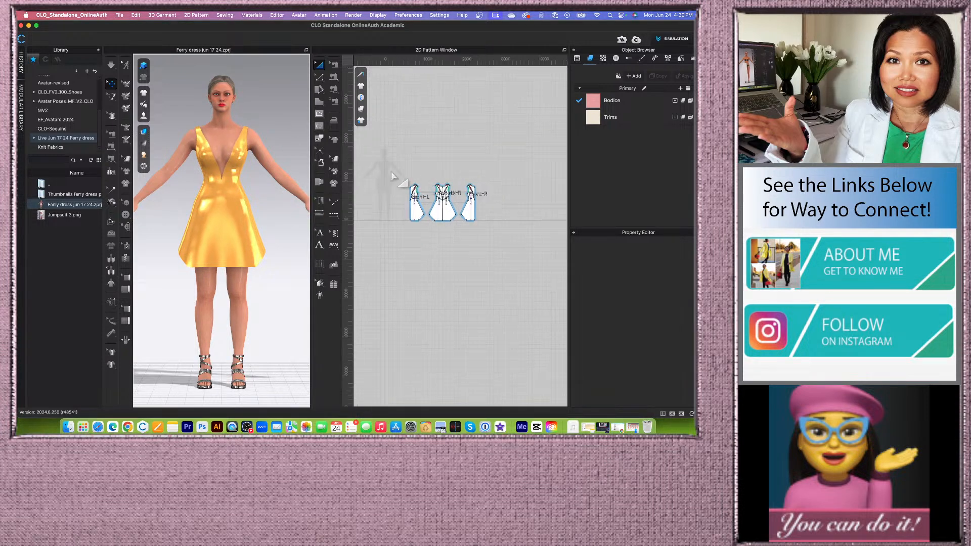
Open the project history and save the current short dress as a 3D state.
scroll(251, 233, "down", 1)
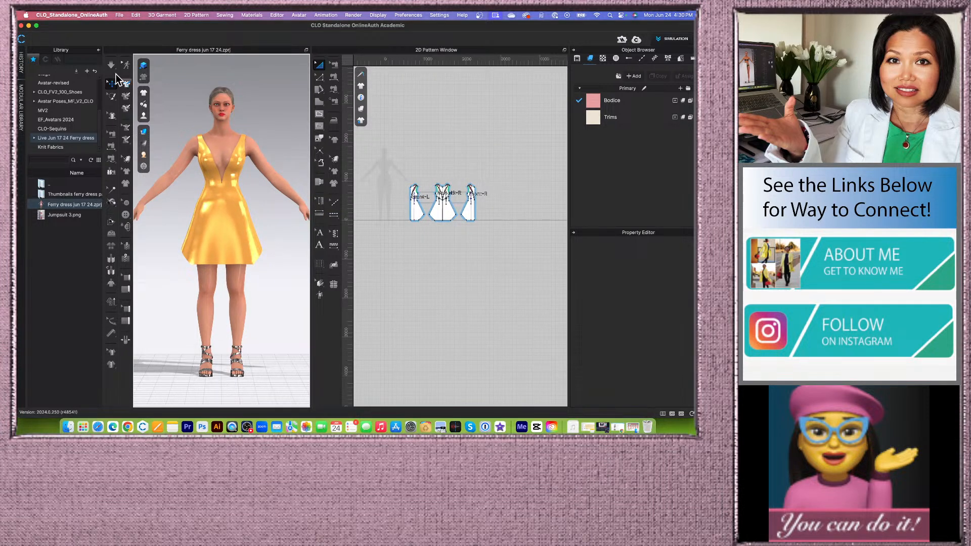
left_click(21, 64)
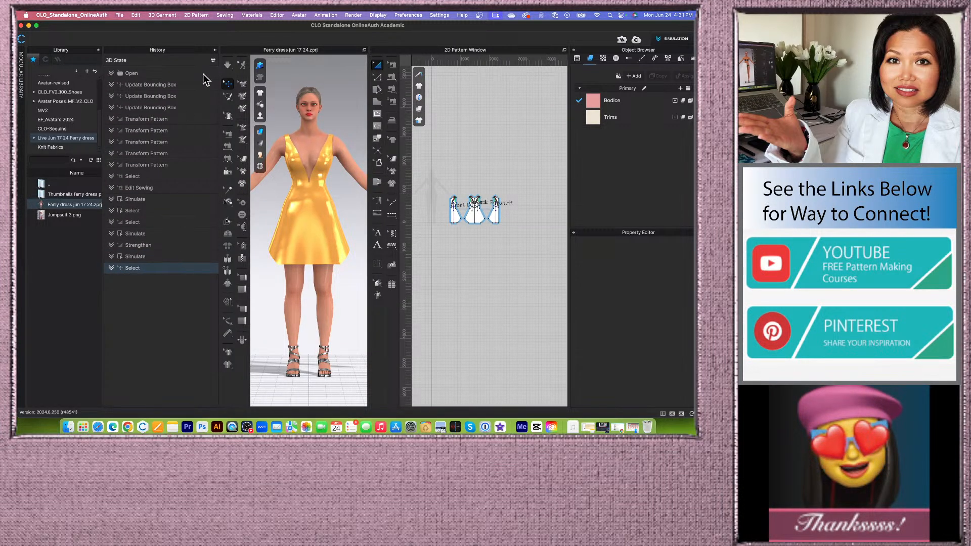
left_click(213, 61)
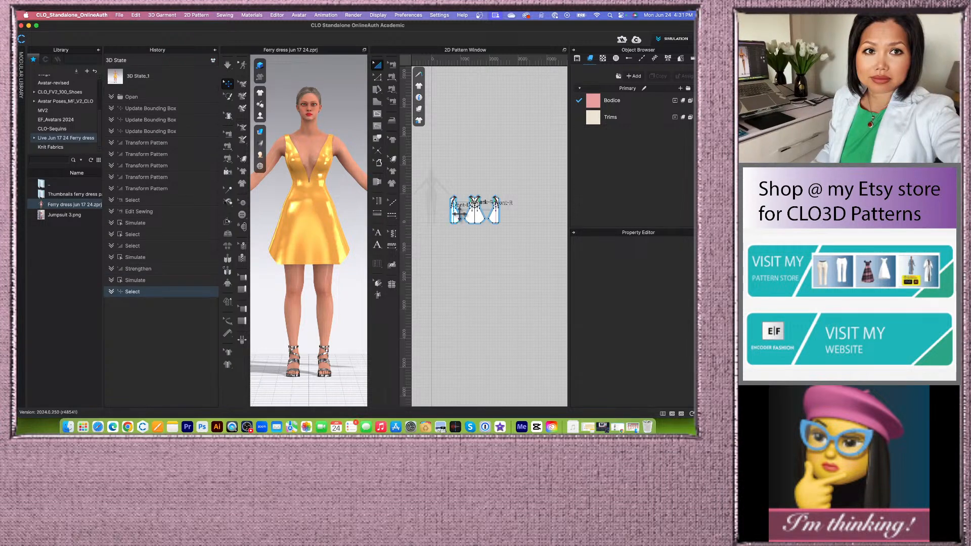
scroll(314, 224, "up", 2)
scroll(314, 224, "down", 2)
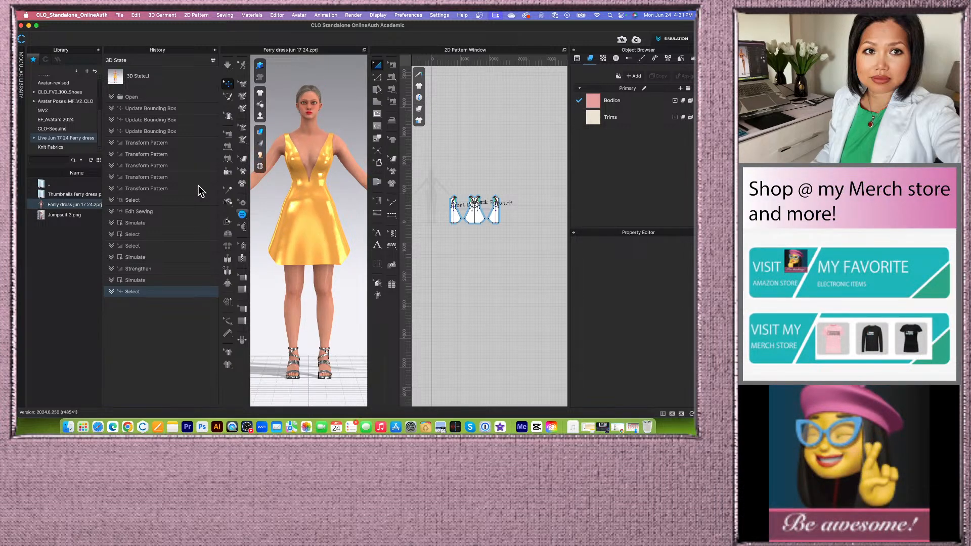
Rename the saved 3D state to Dress 1 and close the history.
double_click(142, 79)
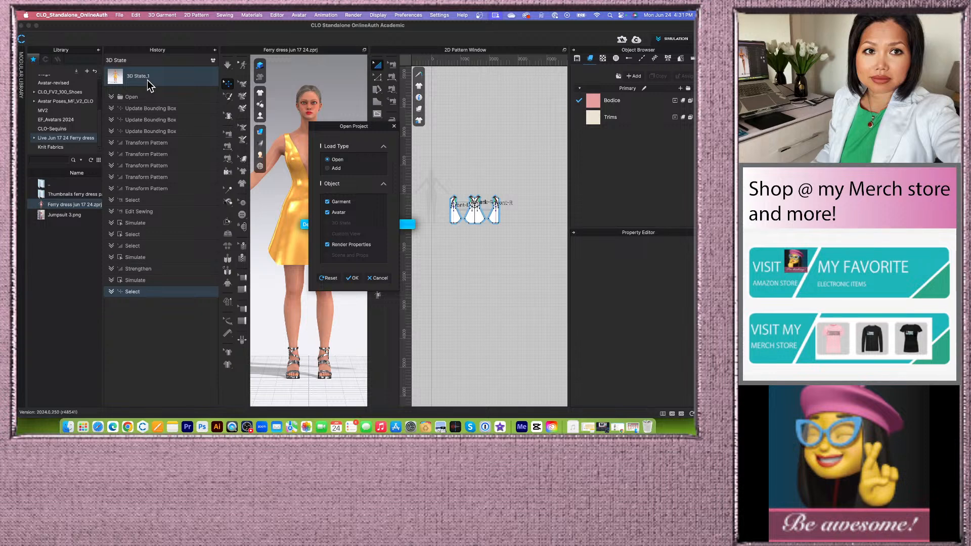
left_click(379, 280)
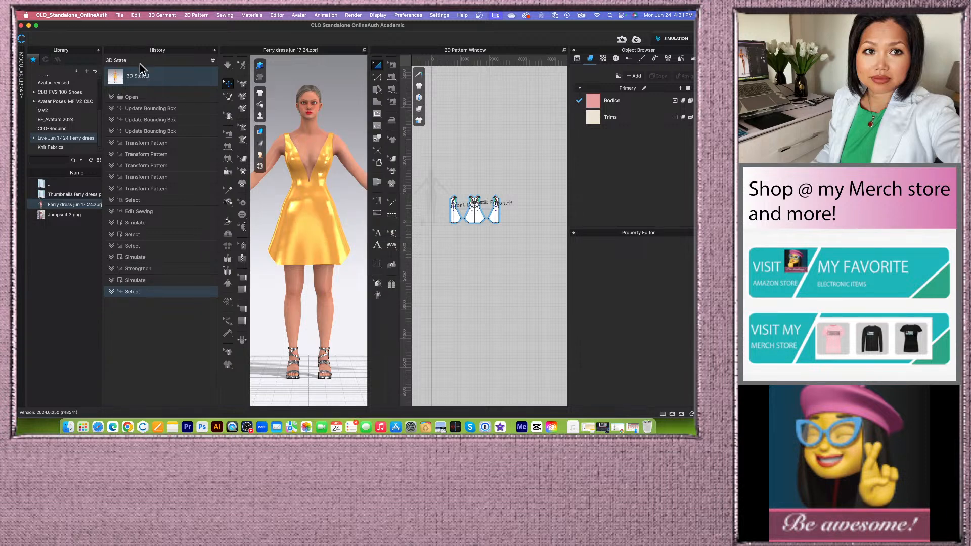
right_click(141, 78)
left_click(161, 89)
type("Dress")
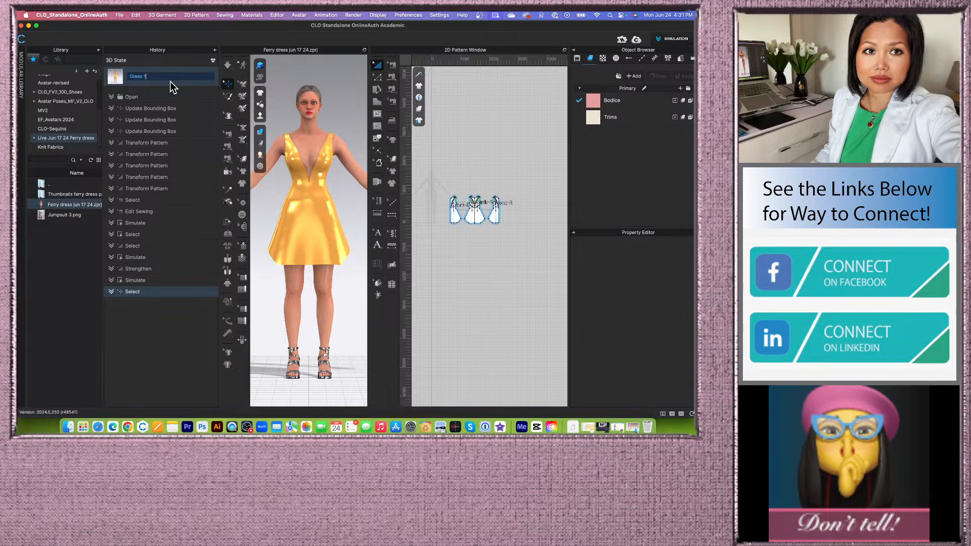
key("Return")
left_click(214, 51)
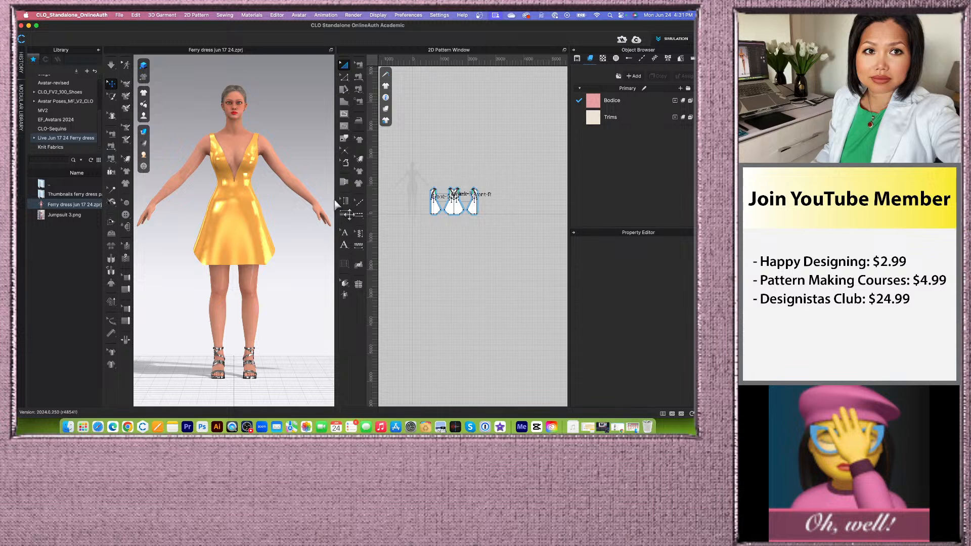
Widen the 2D pattern window and bring the skirt hems of the front and back pieces into close view.
left_click_drag(334, 199, 302, 200)
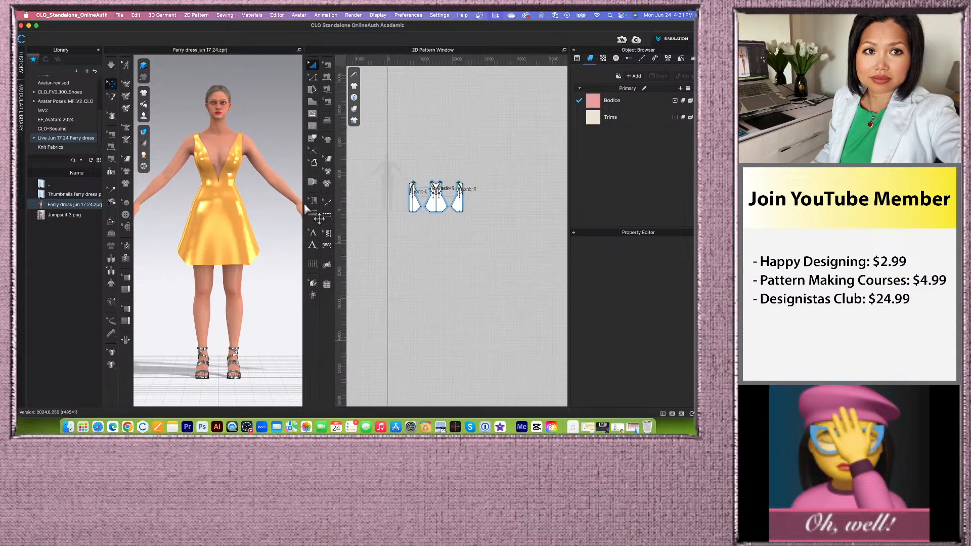
scroll(430, 198, "up", 5)
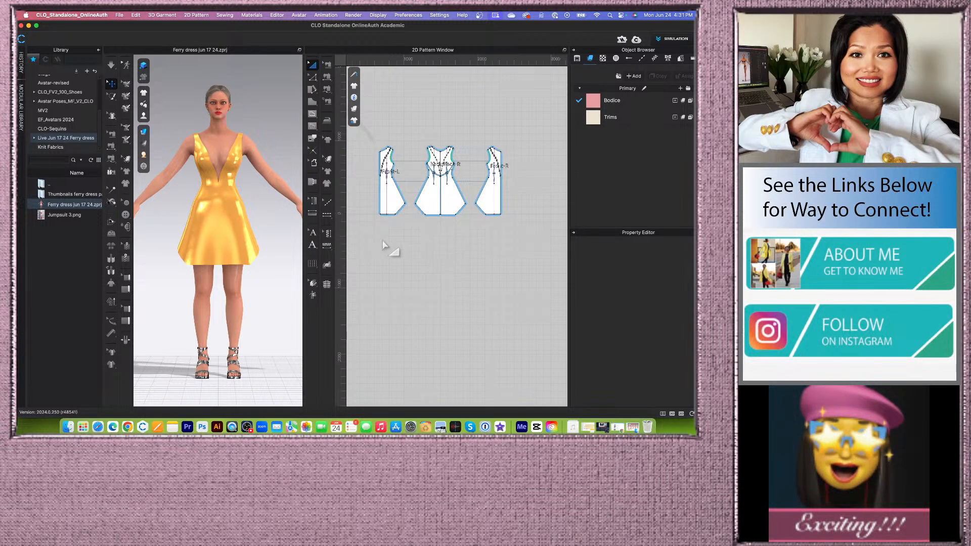
scroll(393, 238, "up", 4)
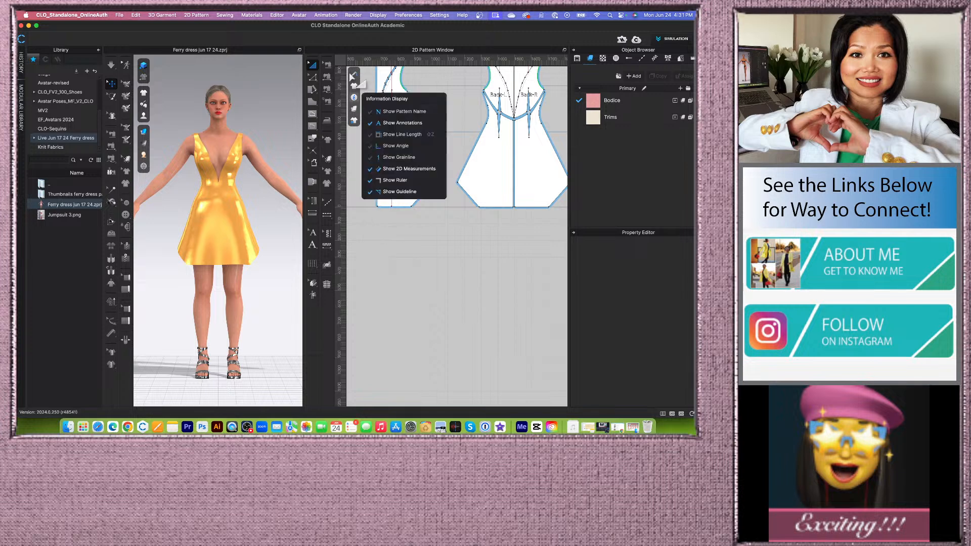
Extend the front and back hem lines by 20 cm with Offset Pattern Outline, creating an internal line at the original hem.
left_click(313, 77)
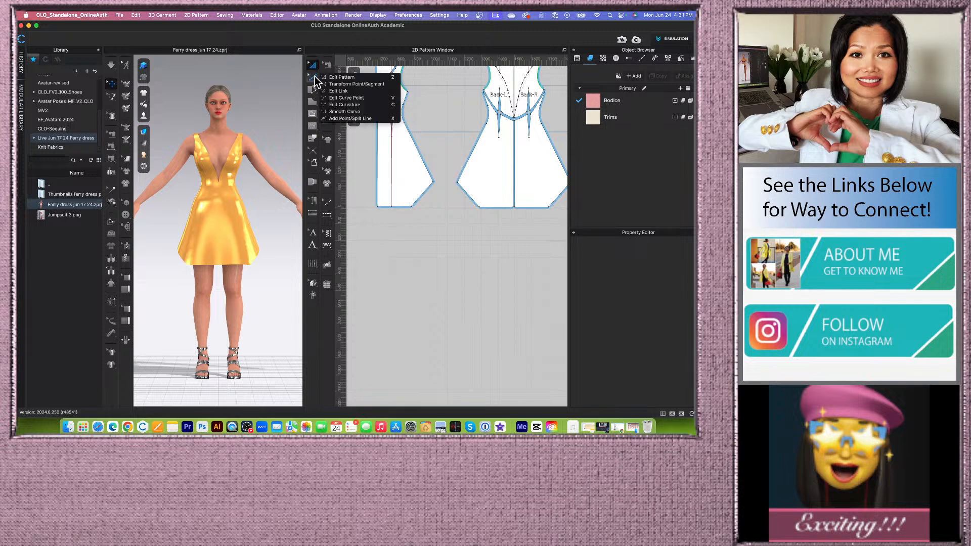
left_click(354, 78)
left_click(400, 206)
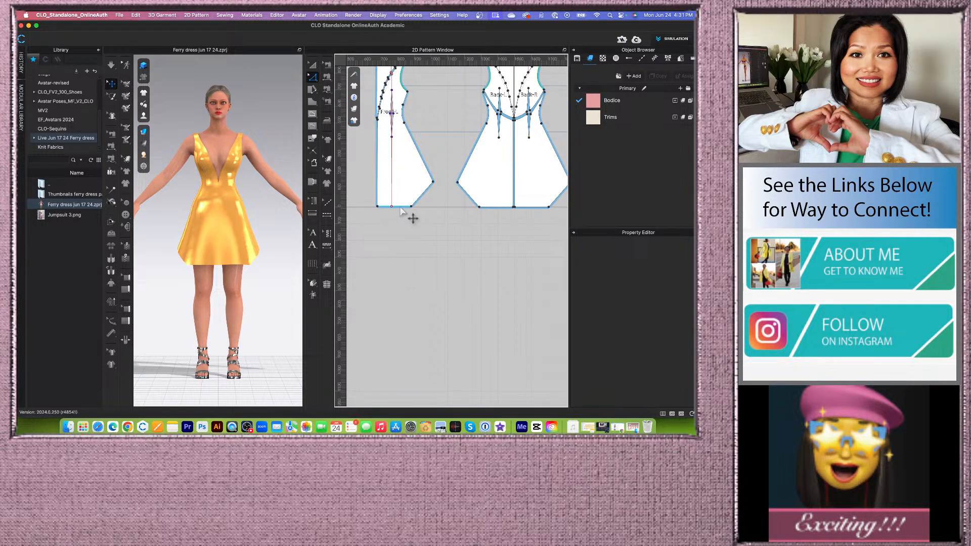
left_click(493, 212, "shift")
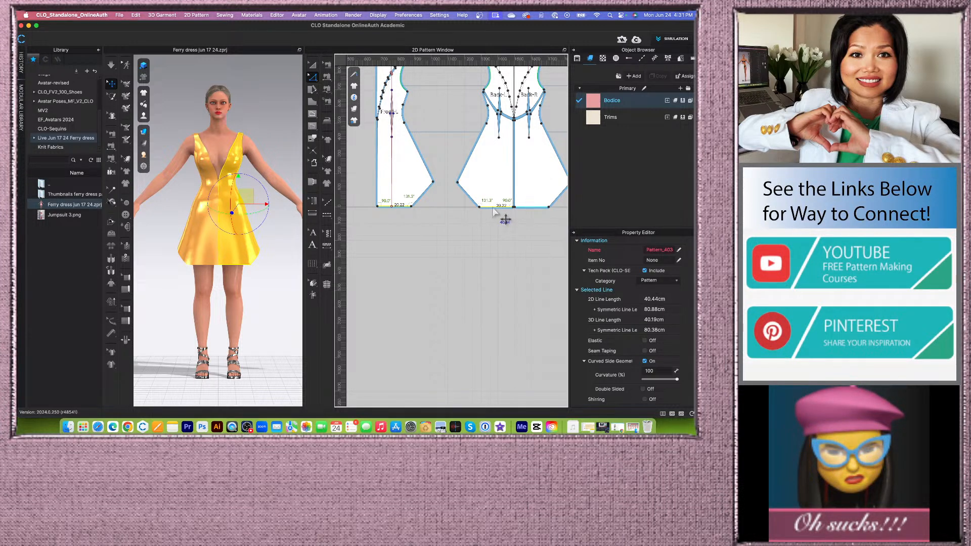
right_click(494, 211)
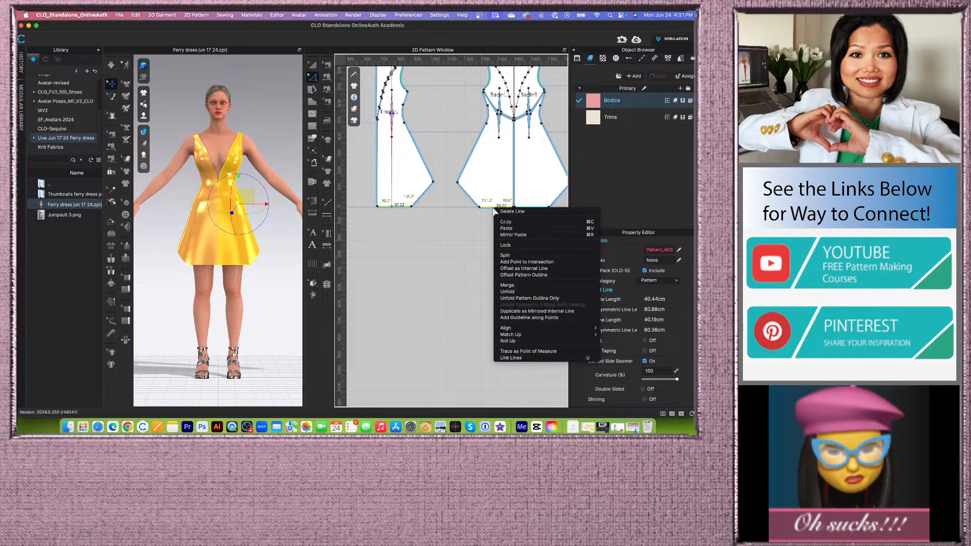
left_click(522, 276)
left_click_drag(410, 127, 282, 119)
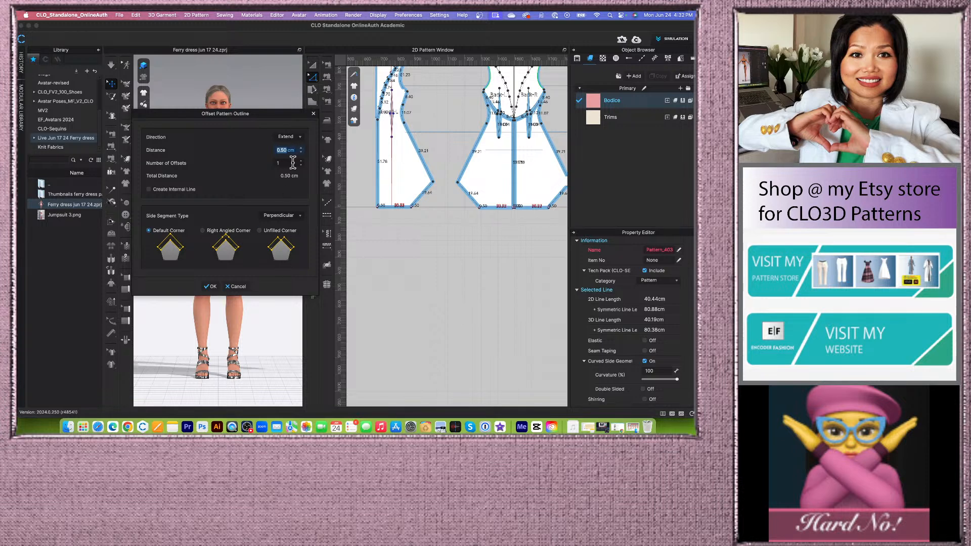
left_click_drag(261, 114, 455, 104)
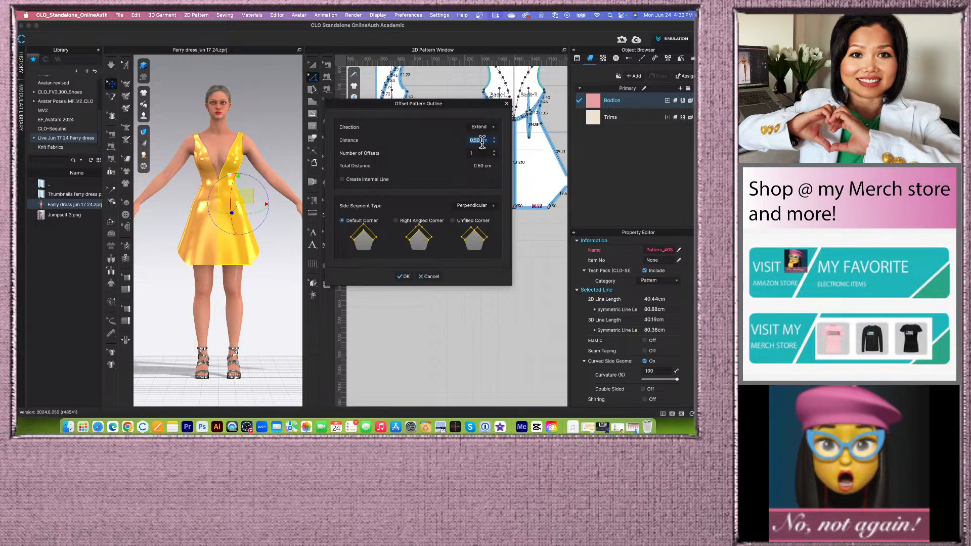
type("20")
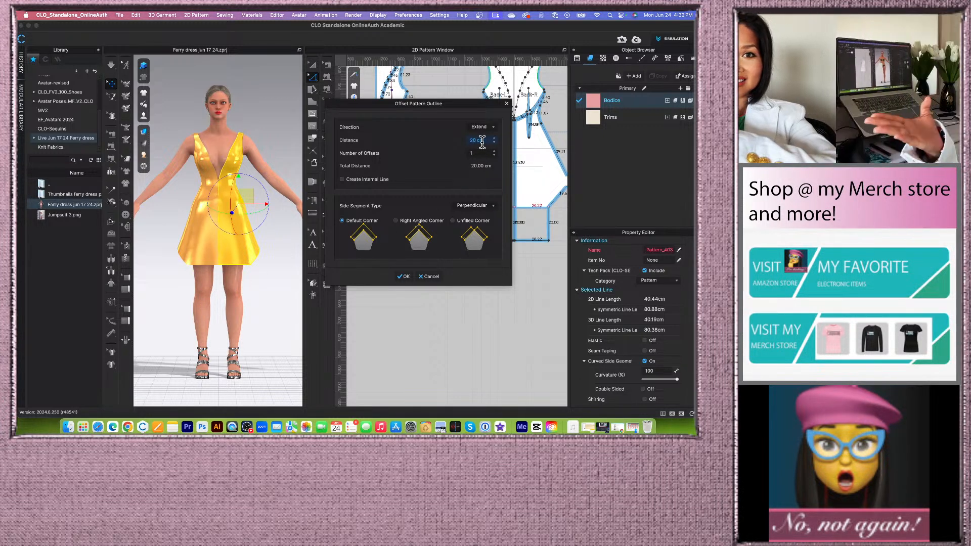
left_click_drag(457, 110, 417, 105)
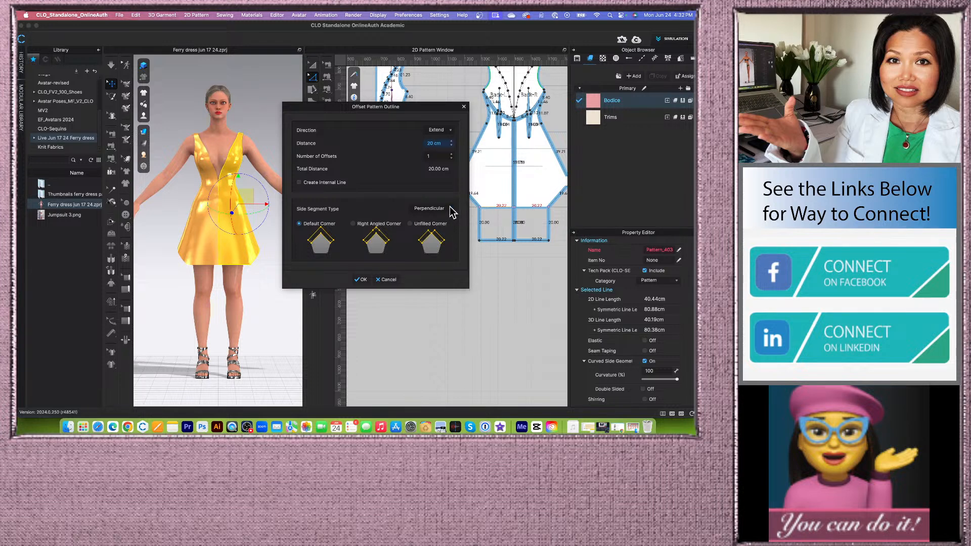
left_click(301, 182)
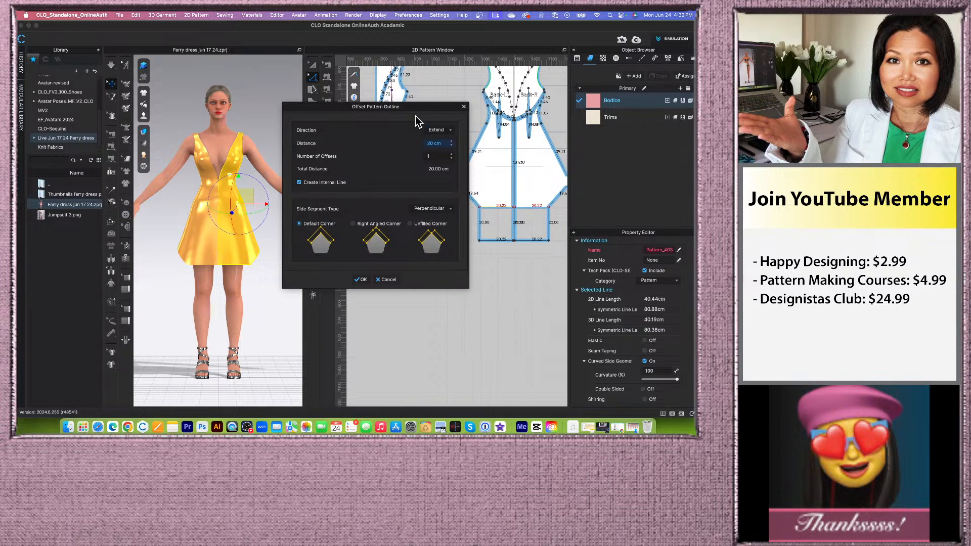
mouse_move(417, 108)
left_mouse_down()
mouse_move(285, 128)
mouse_move(412, 104)
left_mouse_up()
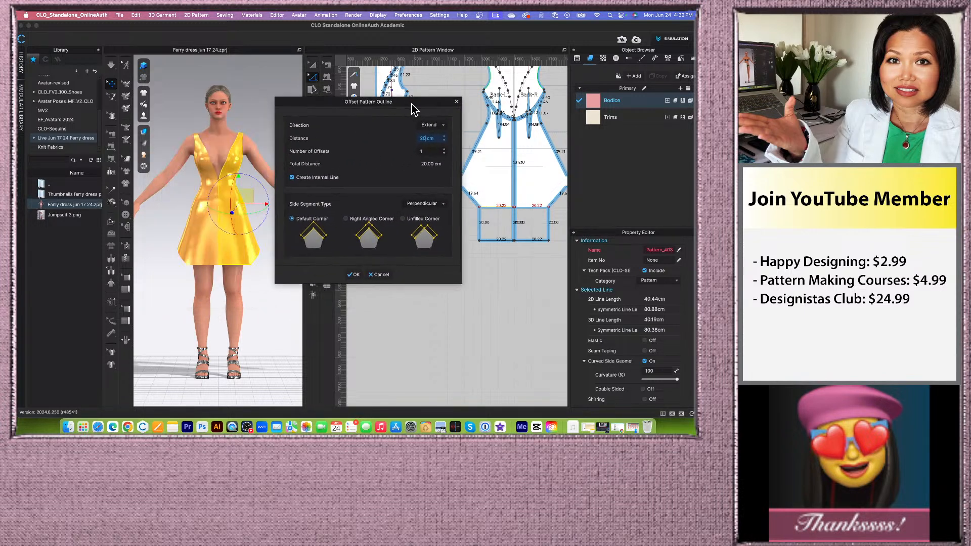
left_click(356, 276)
left_click(432, 302)
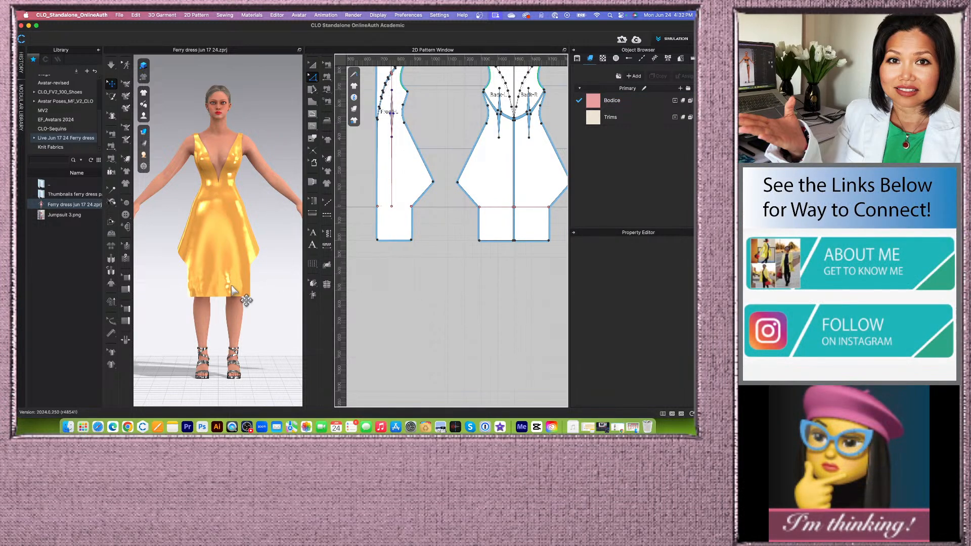
Examine the extended skirt in 3D from the front and side and compare it with the new pattern outline.
scroll(232, 286, "down", 2)
scroll(422, 233, "up", 3)
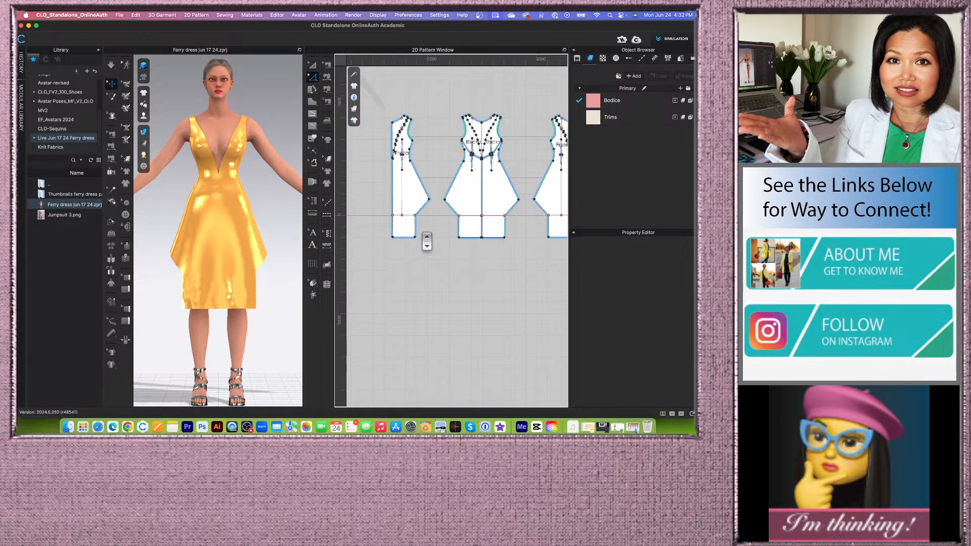
scroll(427, 241, "down", 3)
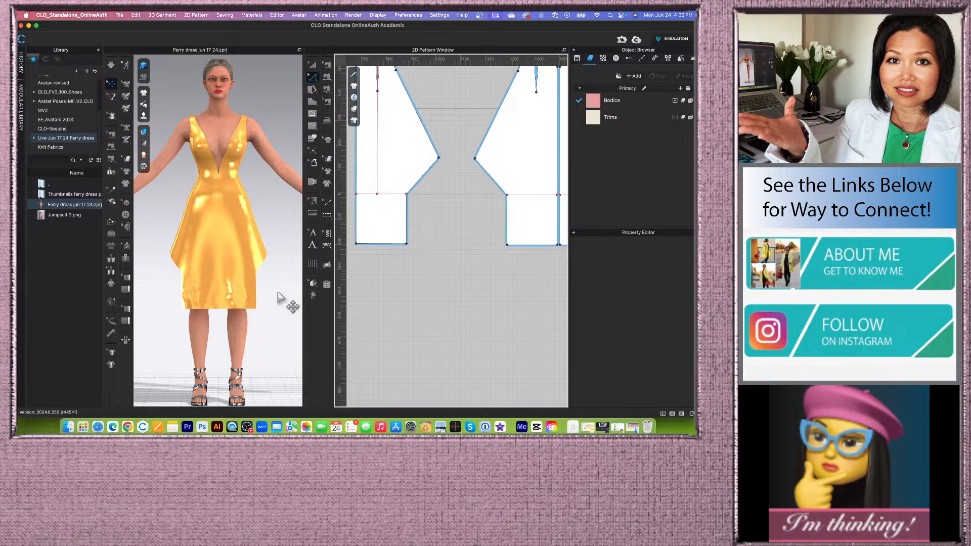
scroll(275, 302, "up", 2)
mouse_move(274, 303)
right_mouse_down()
mouse_move(238, 317)
mouse_move(225, 310)
mouse_move(268, 318)
right_mouse_up()
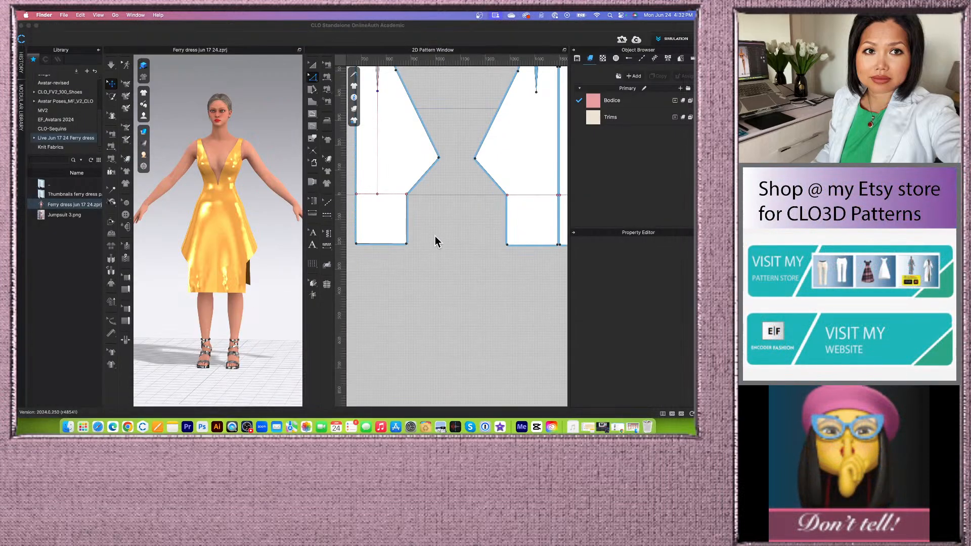
left_click(436, 241)
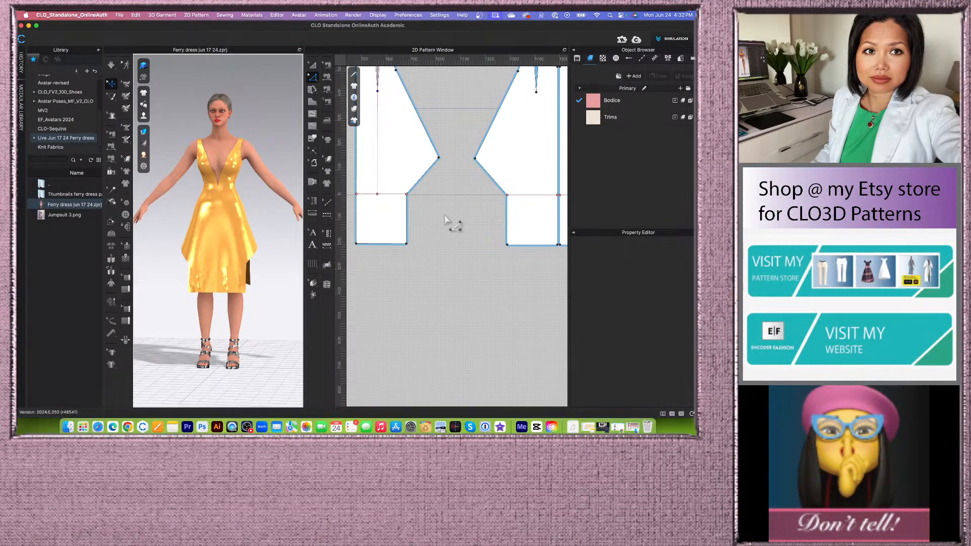
scroll(436, 255, "down", 2)
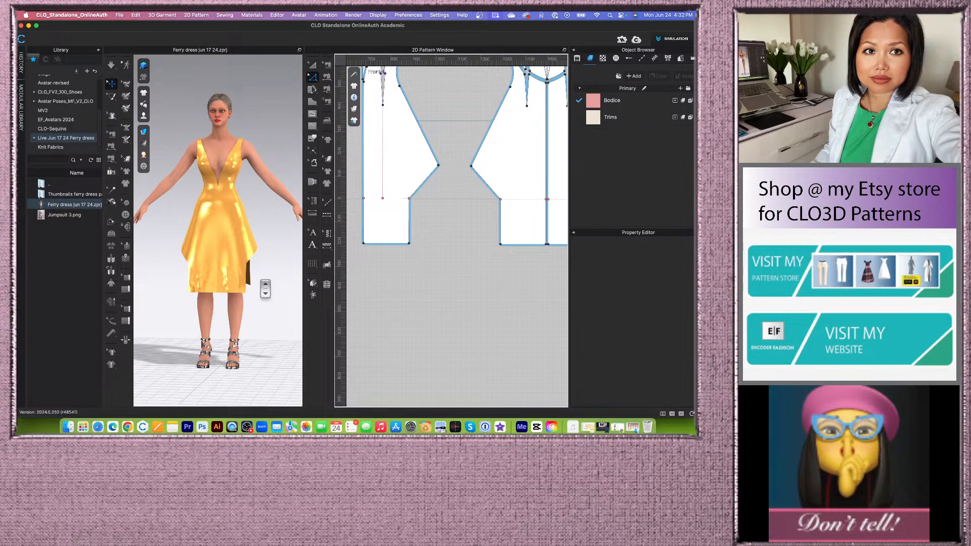
scroll(281, 310, "up", 3)
right_click_drag(282, 310, 255, 306)
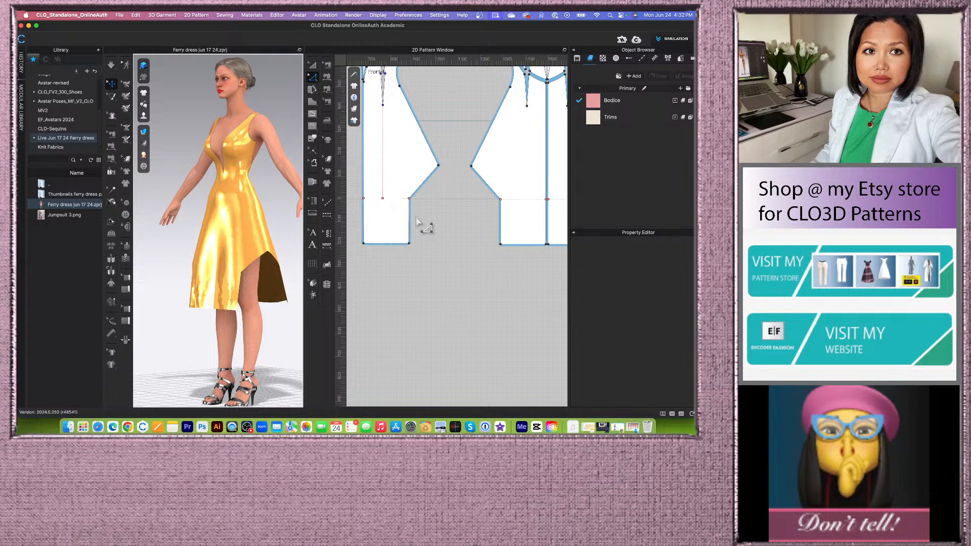
Delete the side seam corner points at the original hem level on the front and back pattern pieces.
scroll(438, 217, "up", 3)
left_click_drag(377, 178, 416, 221)
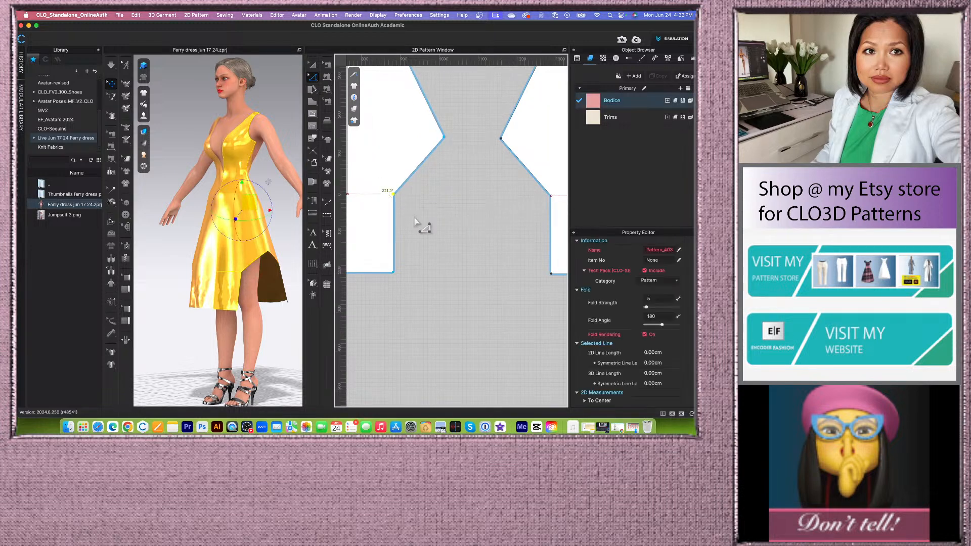
key("Delete")
scroll(389, 210, "down", 4)
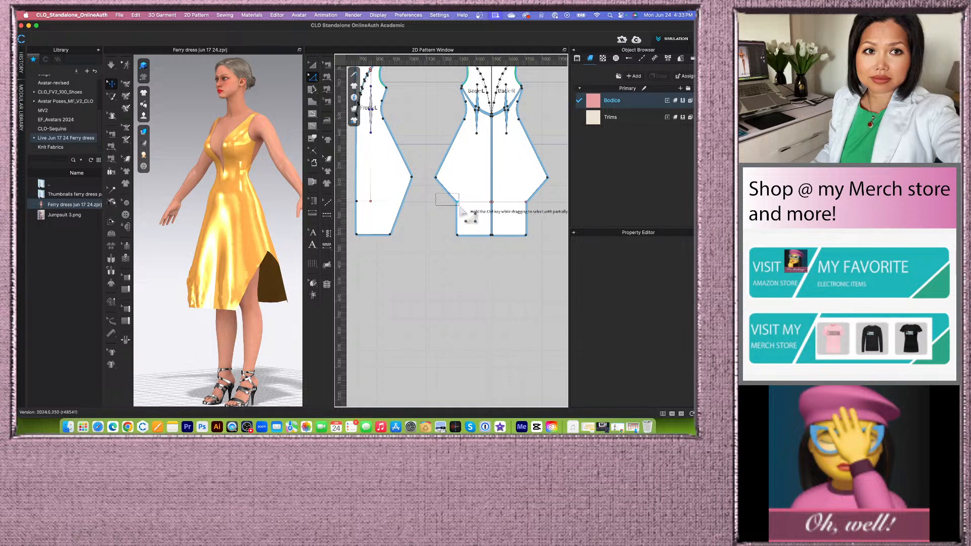
left_click(459, 205)
key("Delete")
scroll(435, 267, "down", 4)
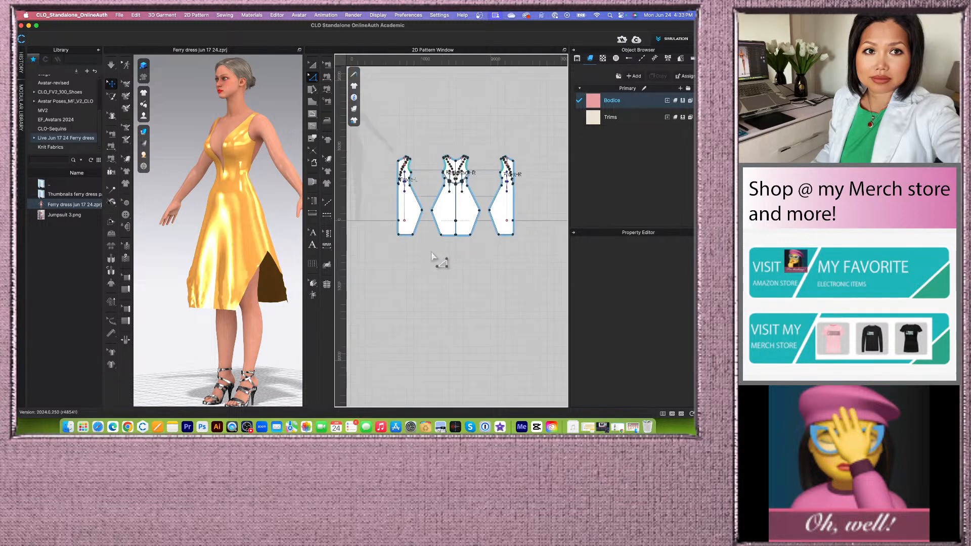
Examine the lengthened dress from the front alongside all pattern pieces, and widen the 2D pattern window slightly.
scroll(222, 241, "down", 3)
mouse_move(185, 319)
right_mouse_down()
mouse_move(217, 320)
mouse_move(200, 317)
right_mouse_up()
scroll(438, 268, "up", 5)
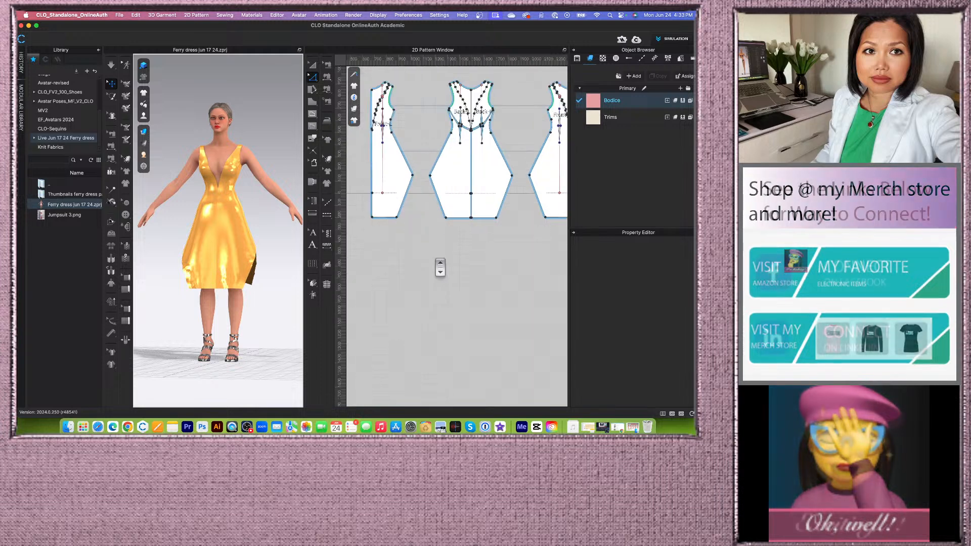
scroll(440, 270, "down", 4)
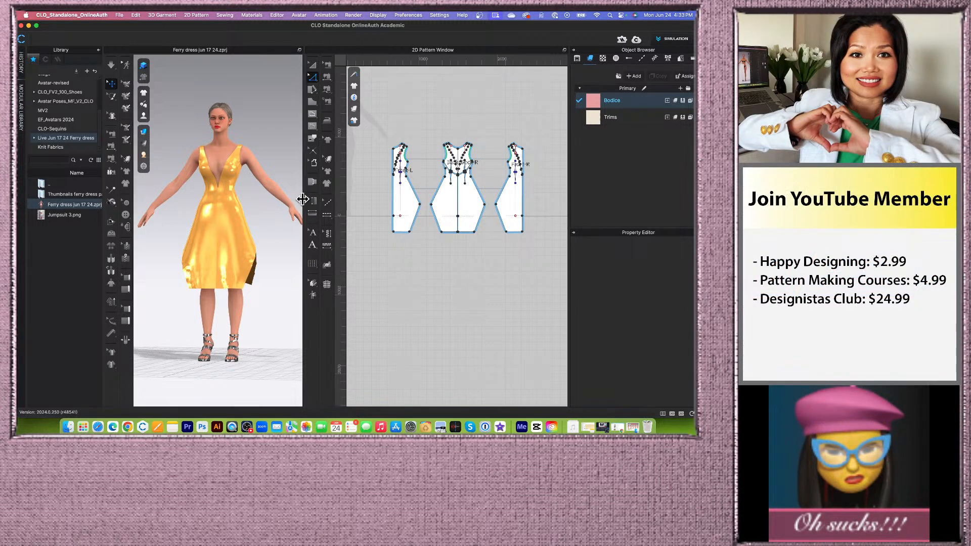
left_click_drag(303, 200, 291, 200)
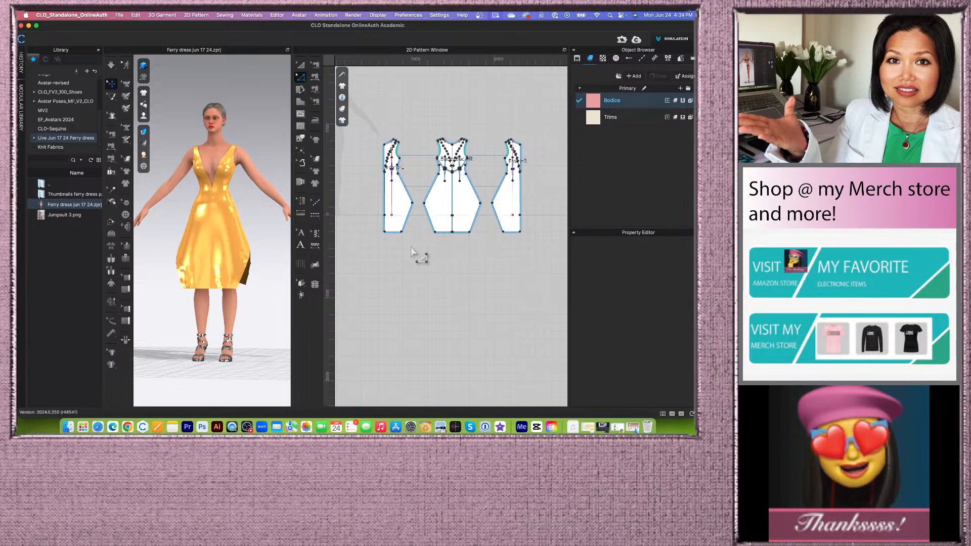
scroll(409, 127, "up", 2)
scroll(407, 121, "down", 3)
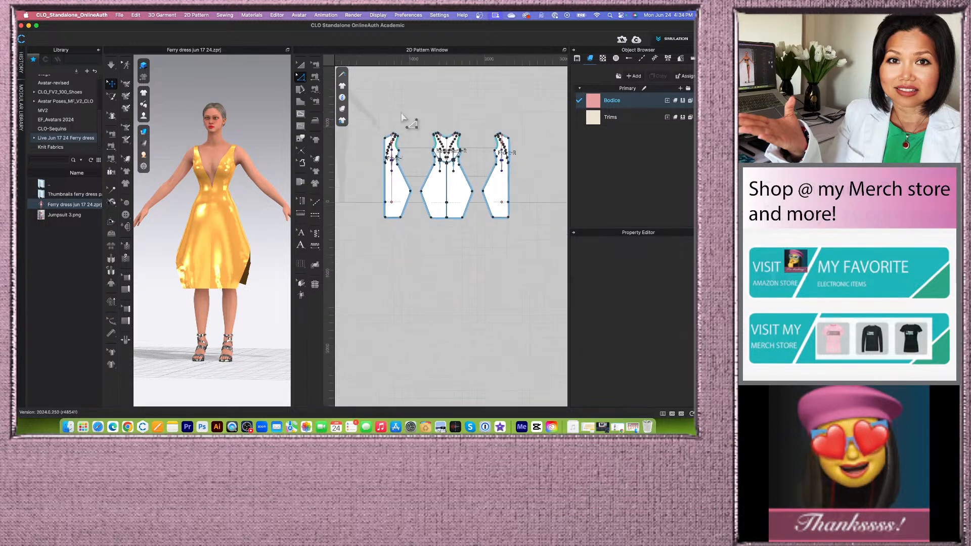
Simulate the lengthened dress in 3D and compare it with the second dress in the Ferry Dresses reference image.
left_click(111, 65)
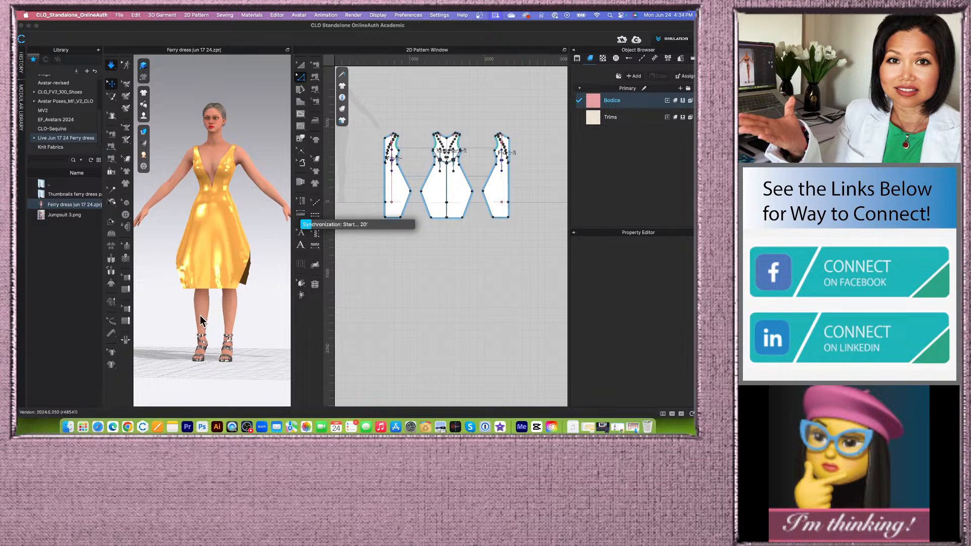
scroll(241, 319, "down", 2)
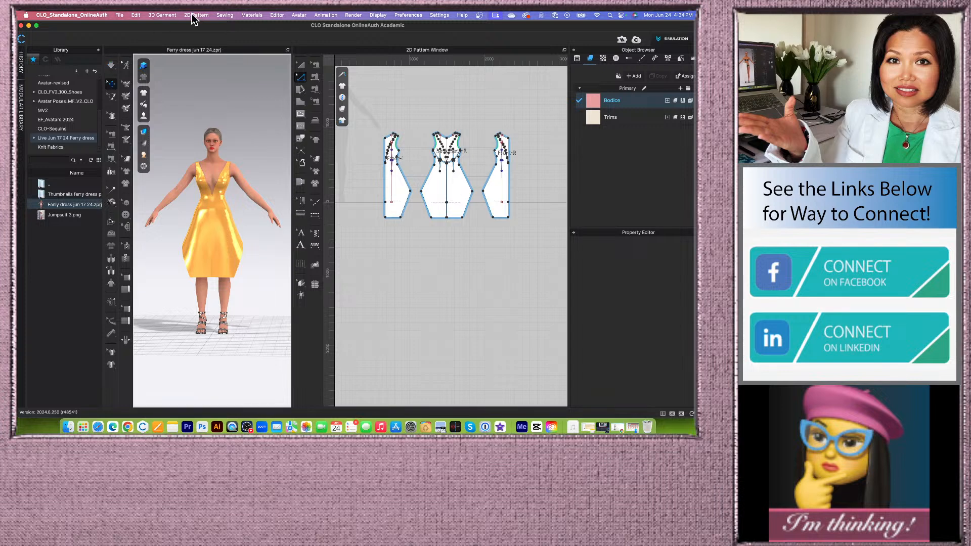
left_click(70, 427)
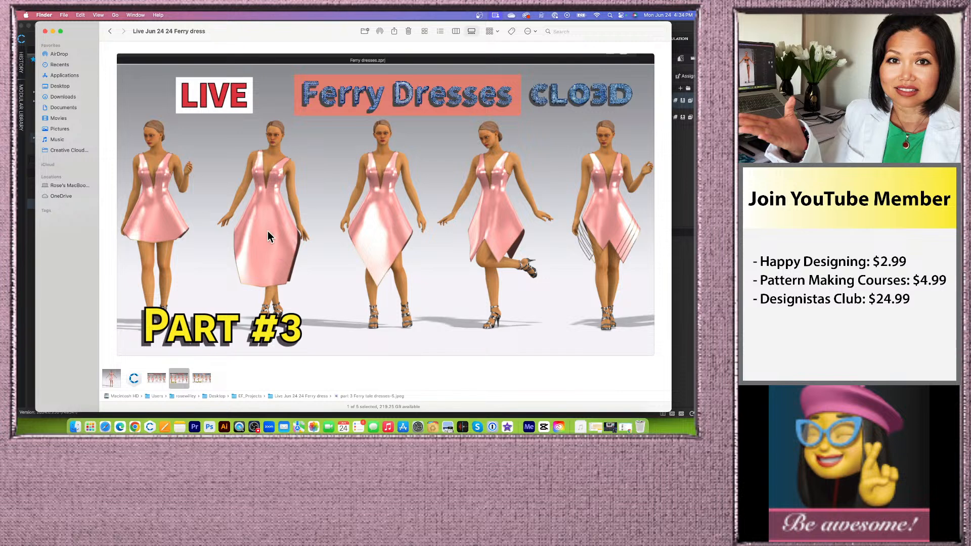
left_click(52, 32)
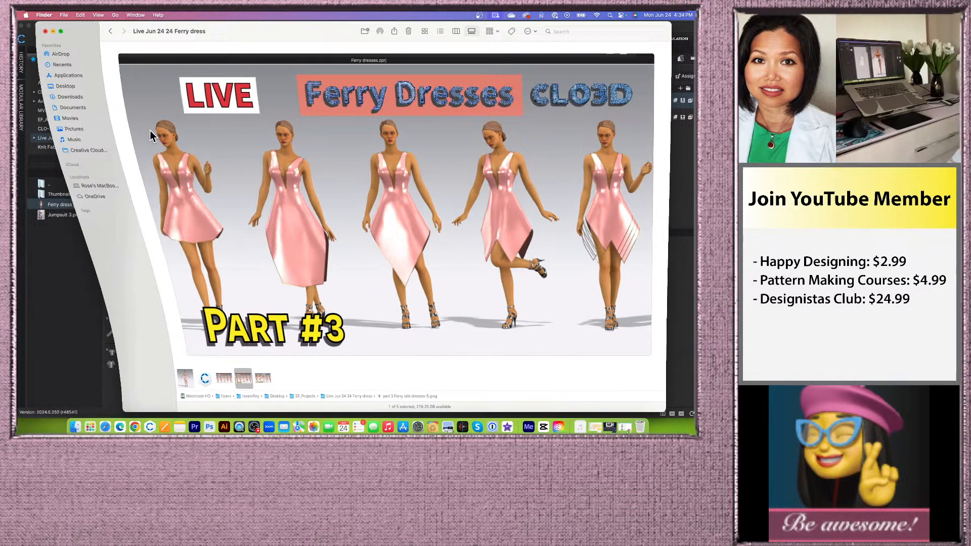
Extend both sides of the centre back seam from the original hem level to the new hem with Edit Sewing.
scroll(407, 202, "up", 2)
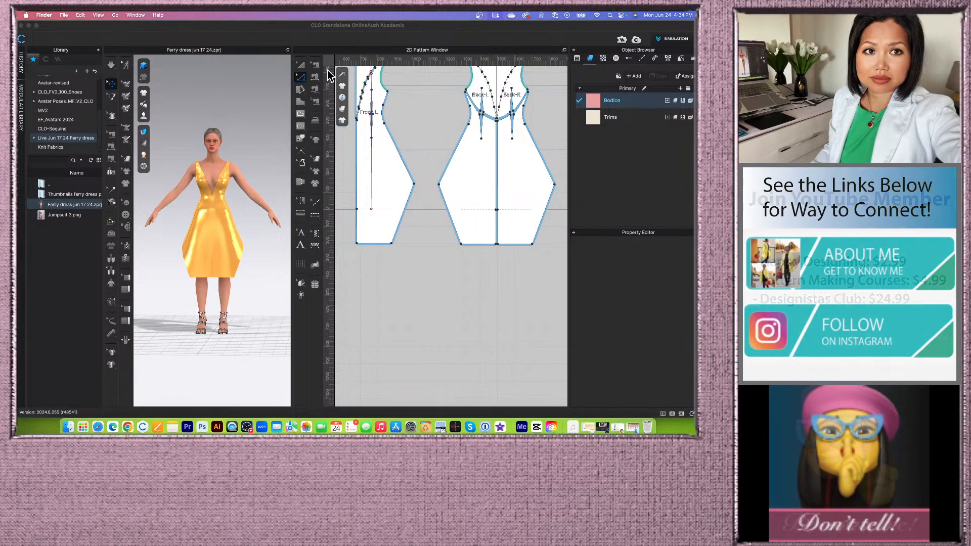
left_click(316, 65)
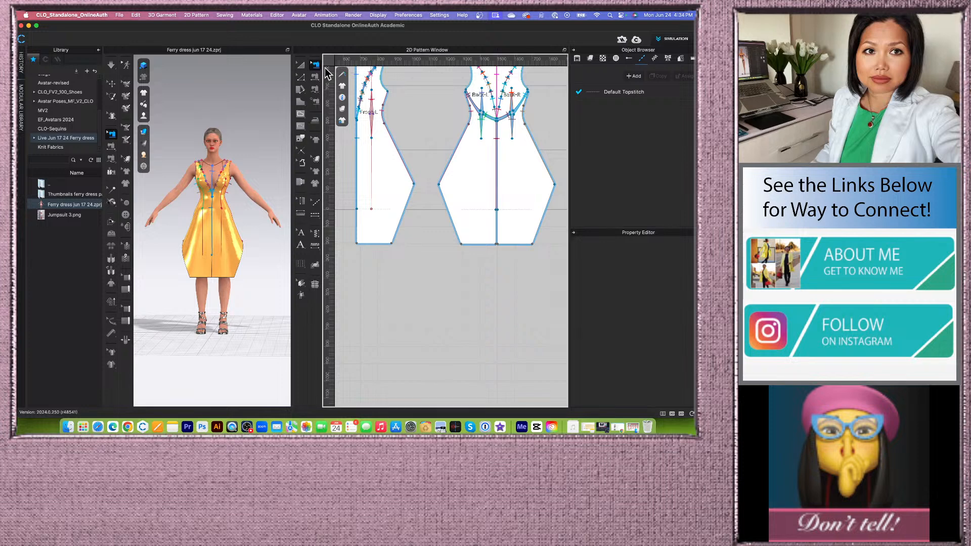
scroll(501, 215, "up", 3)
left_click(495, 202)
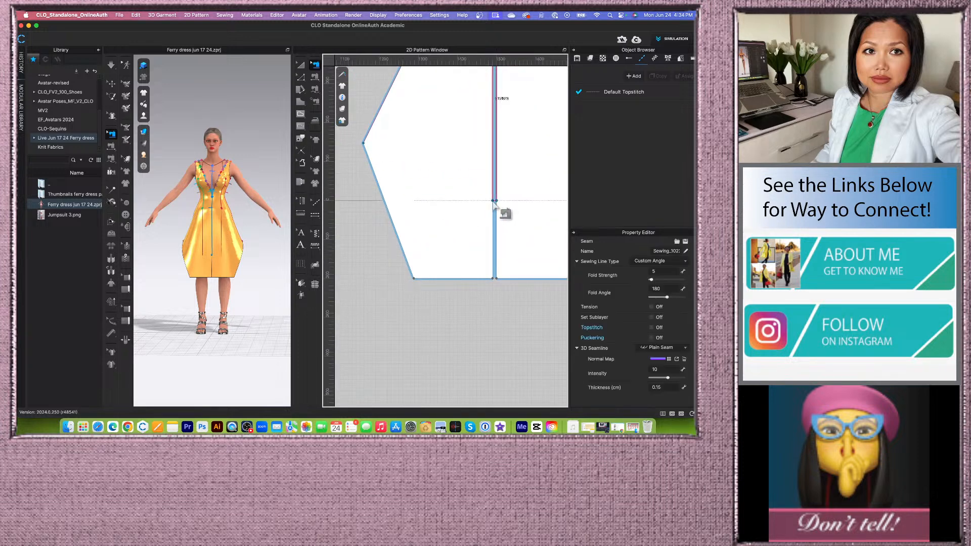
left_click_drag(493, 201, 498, 278)
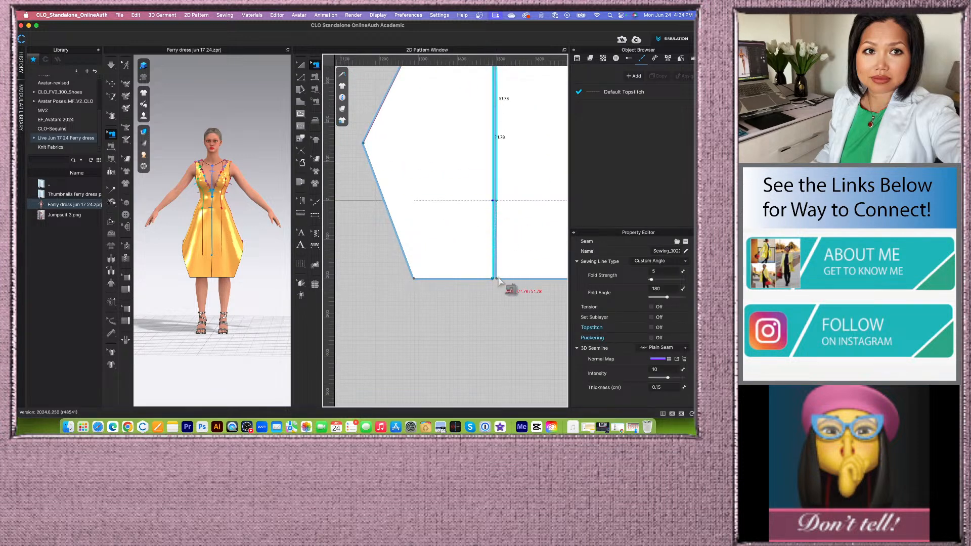
left_click_drag(508, 210, 497, 283)
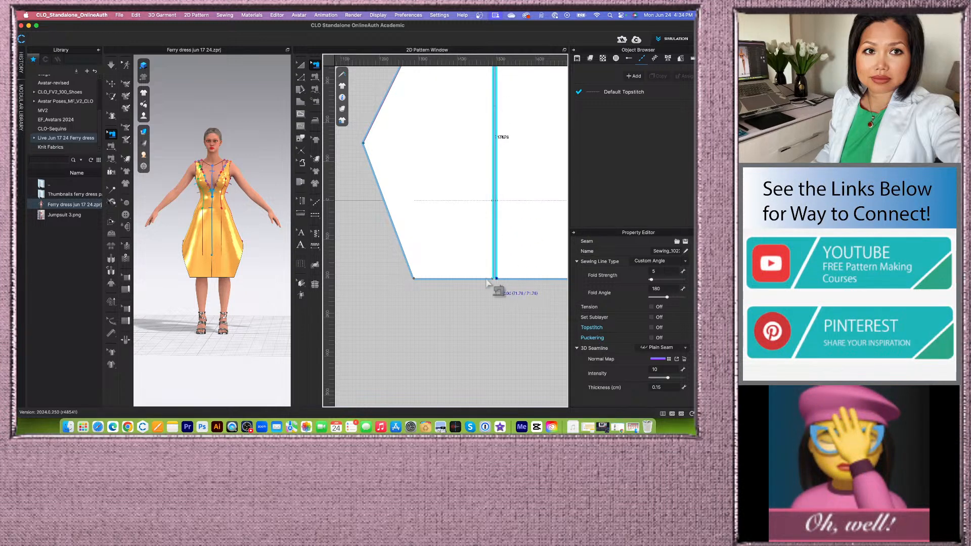
Extend the centre front seam to the new hem on the two front pattern pieces.
scroll(471, 265, "down", 5)
scroll(385, 260, "up", 5)
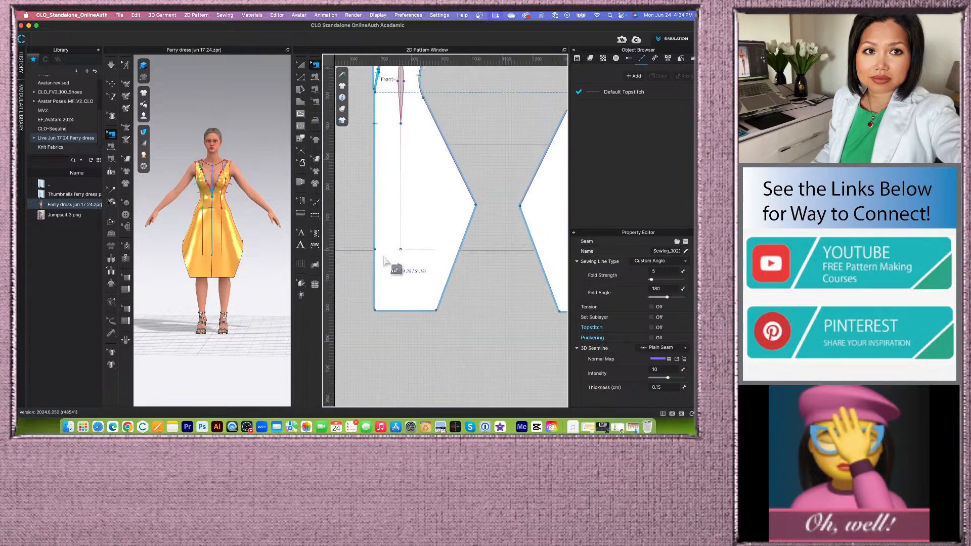
left_click_drag(375, 249, 375, 310)
scroll(359, 232, "down", 3)
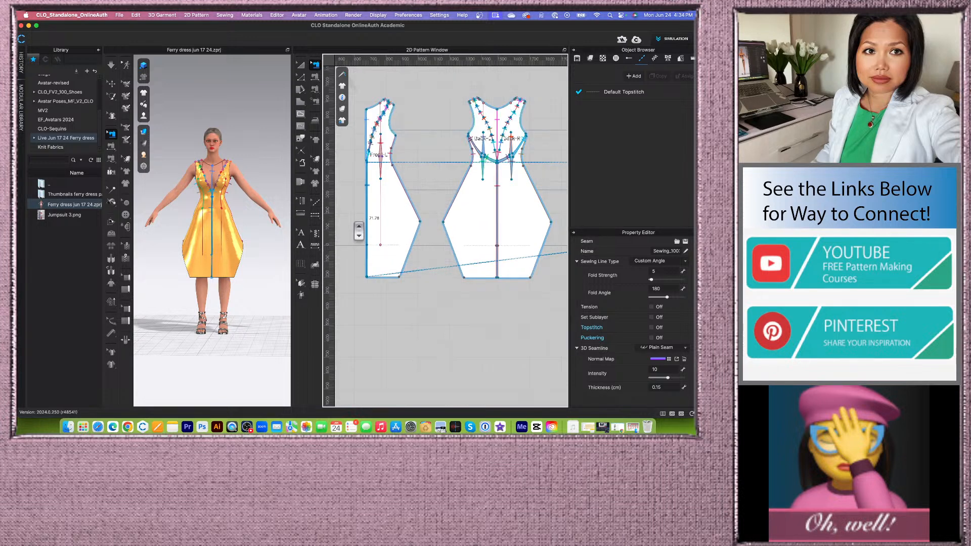
scroll(475, 268, "down", 4)
scroll(468, 217, "up", 8)
left_click_drag(468, 218, 468, 258)
scroll(529, 242, "down", 6)
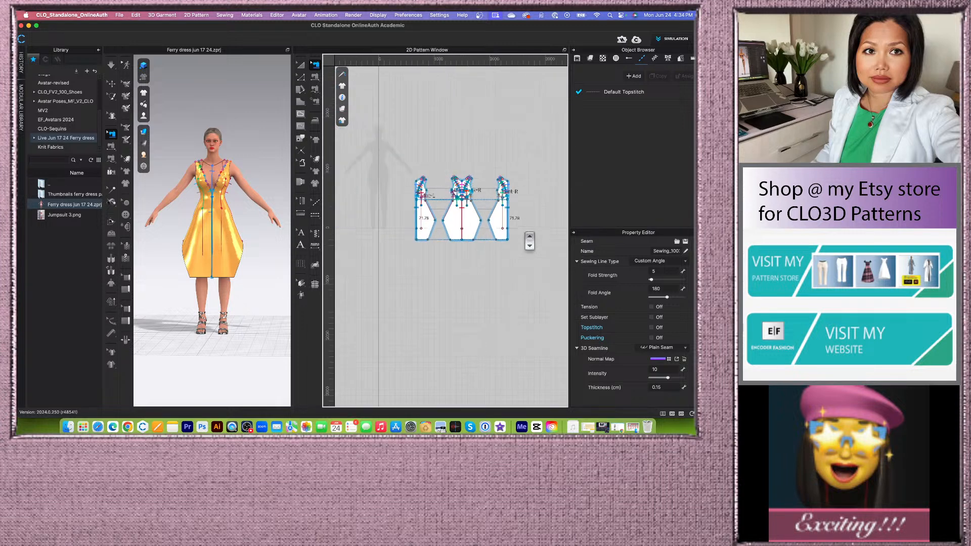
scroll(485, 273, "up", 3)
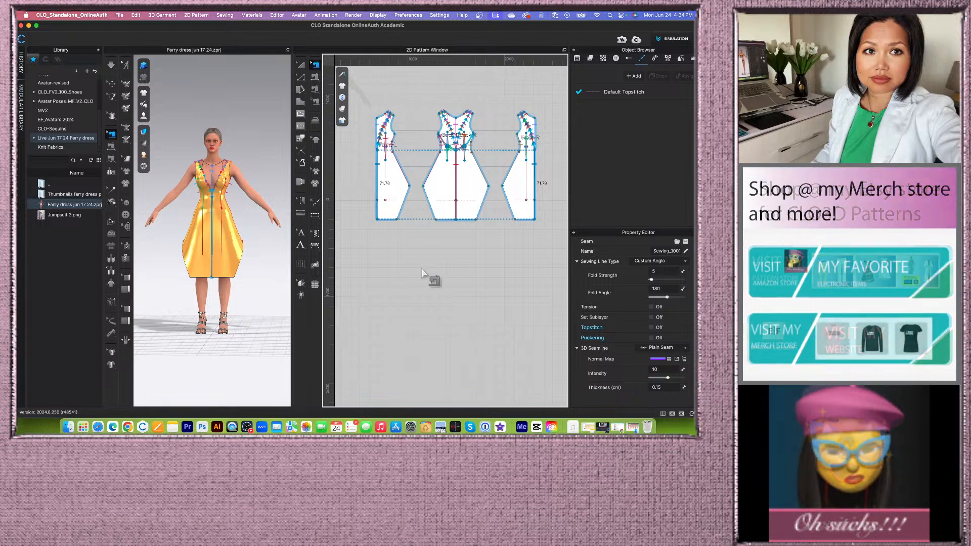
Simulate the dress with its extended centre seams and check the drape of the skirt from the front.
left_click(303, 66)
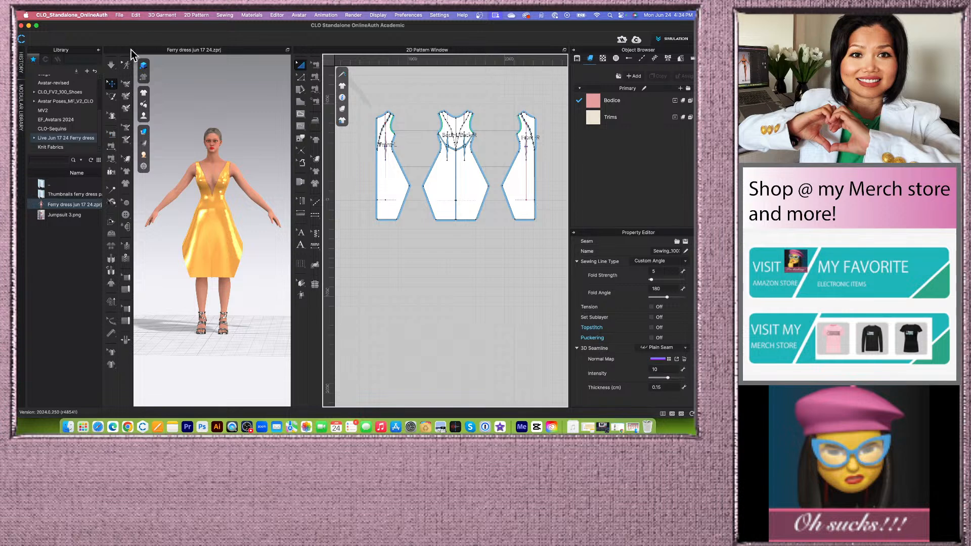
left_click(112, 66)
left_click(111, 84)
scroll(238, 331, "up", 3)
mouse_move(246, 316)
right_mouse_down()
mouse_move(176, 312)
mouse_move(248, 318)
right_mouse_up()
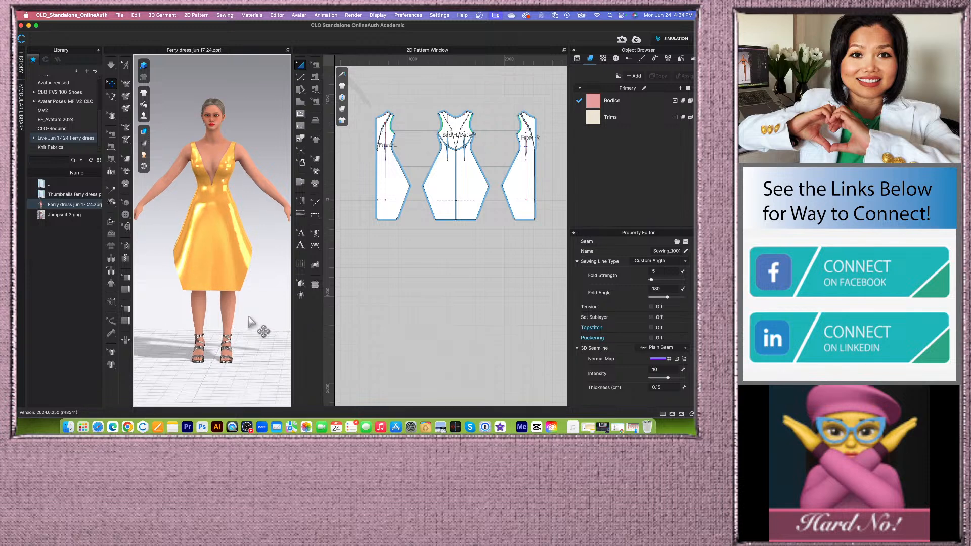
scroll(399, 198, "down", 3)
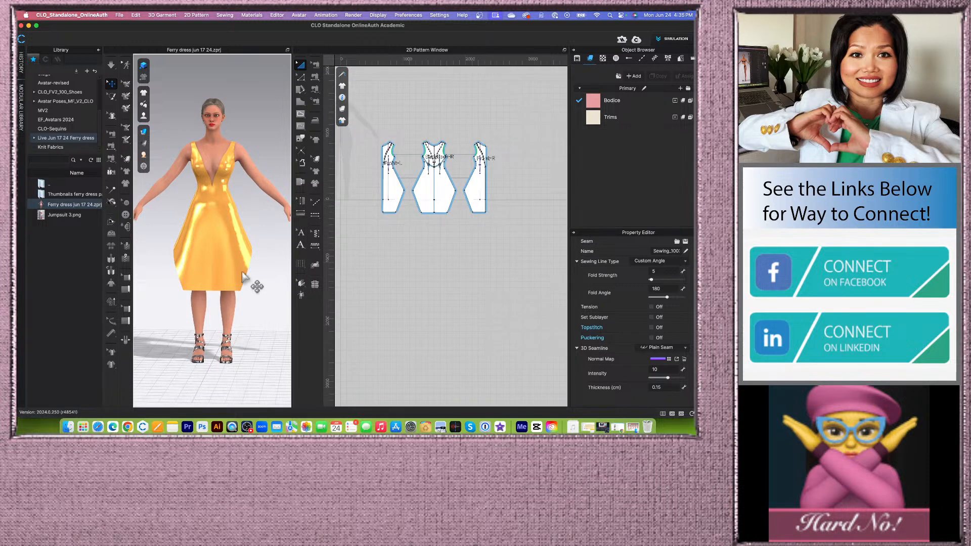
scroll(243, 276, "up", 2)
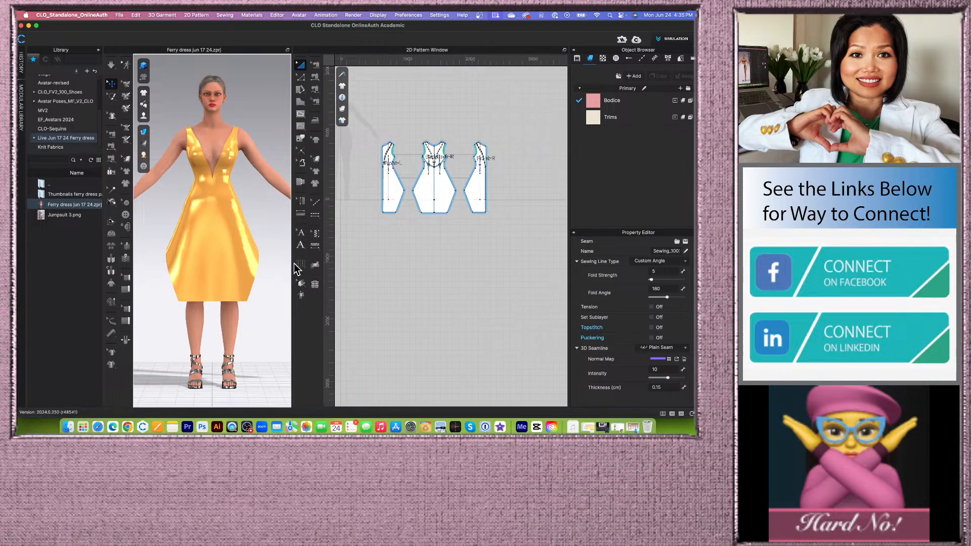
Enlarge the 3D window and examine the dress from the back and the front.
left_click_drag(293, 264, 385, 263)
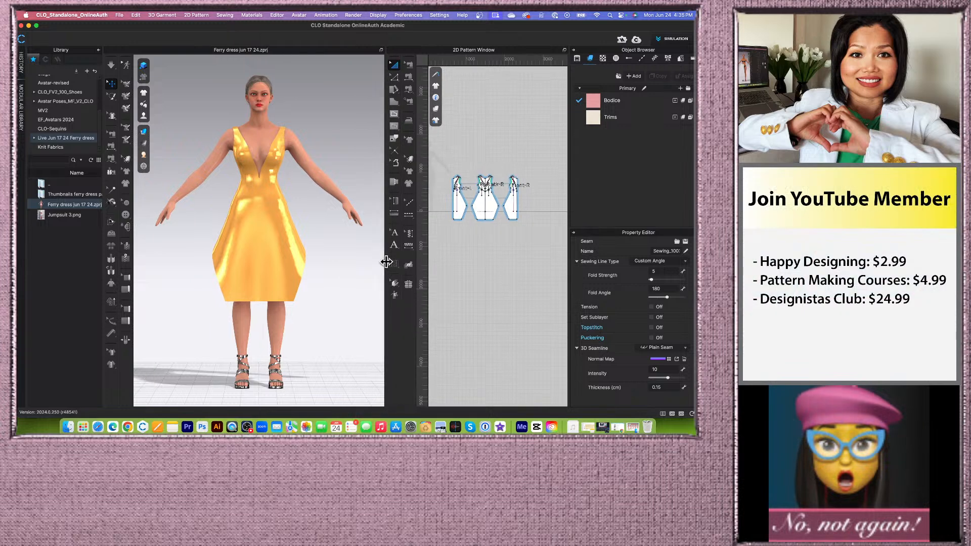
scroll(324, 299, "up", 1)
key("8")
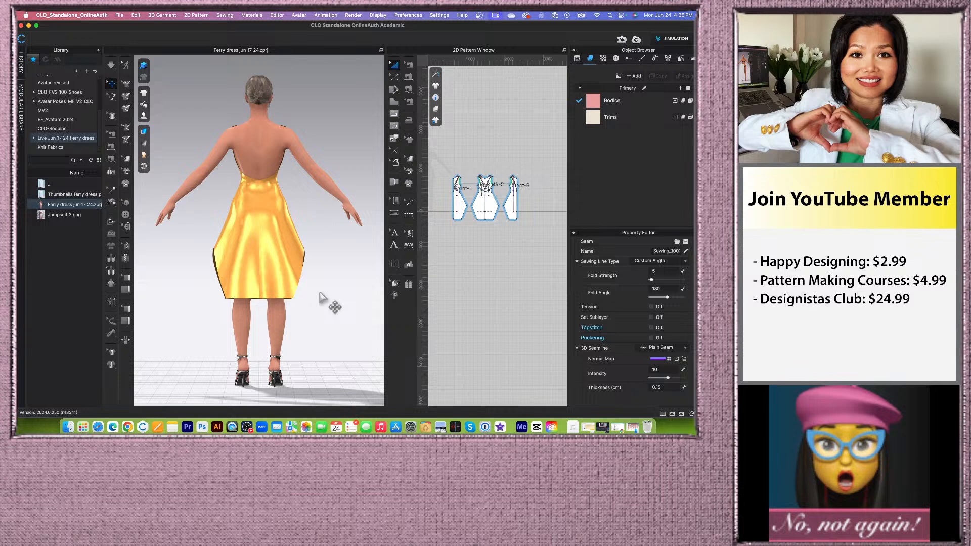
key("2")
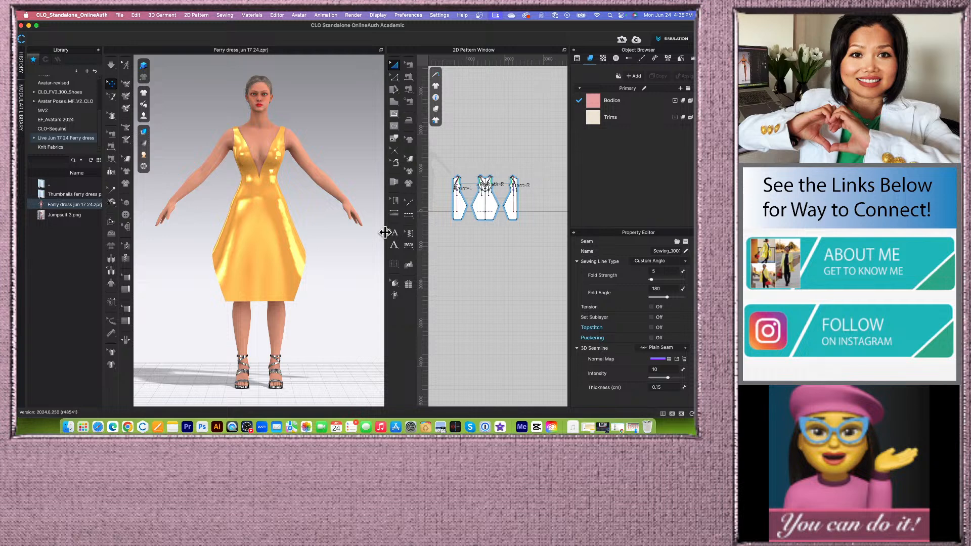
Add a 3D state of the current dress named "Dress 2" in the history and save the project.
left_click(22, 65)
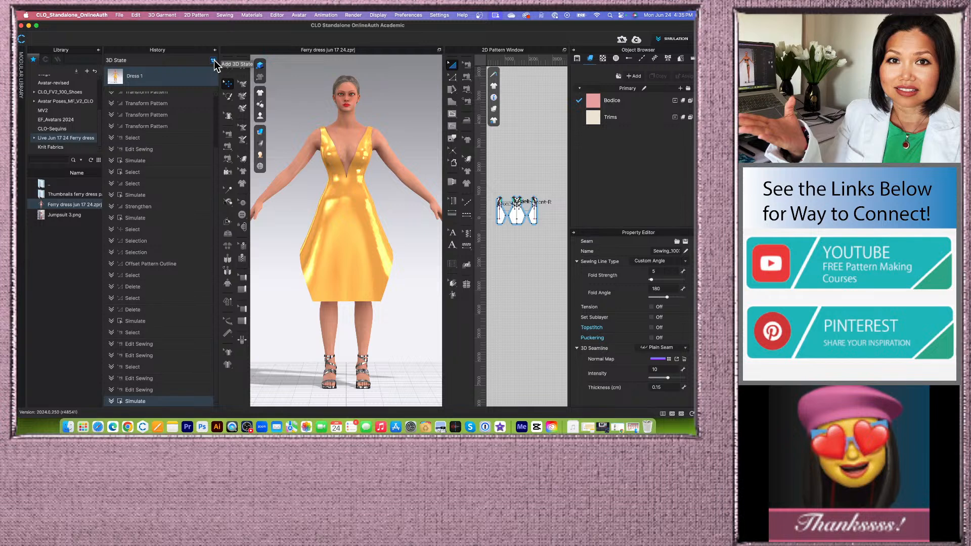
left_click(214, 62)
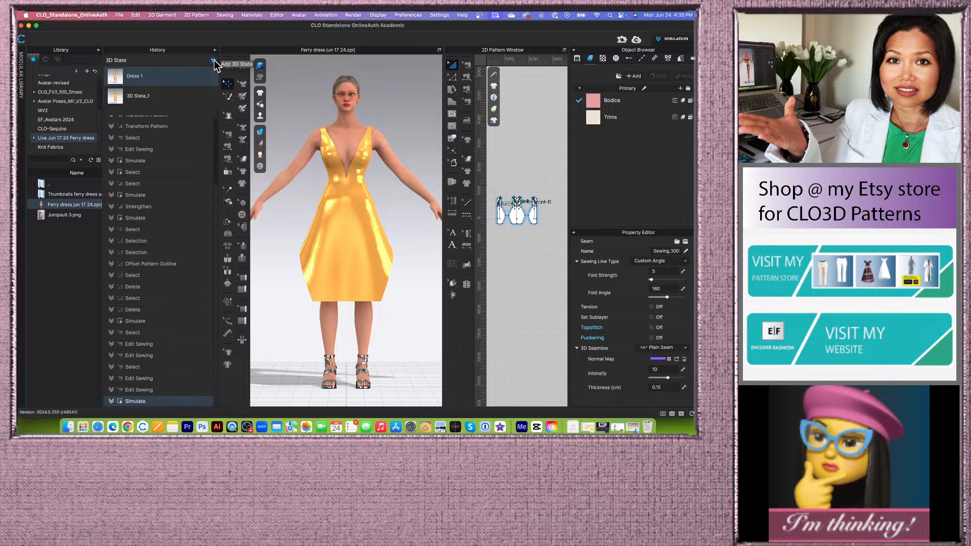
right_click(144, 98)
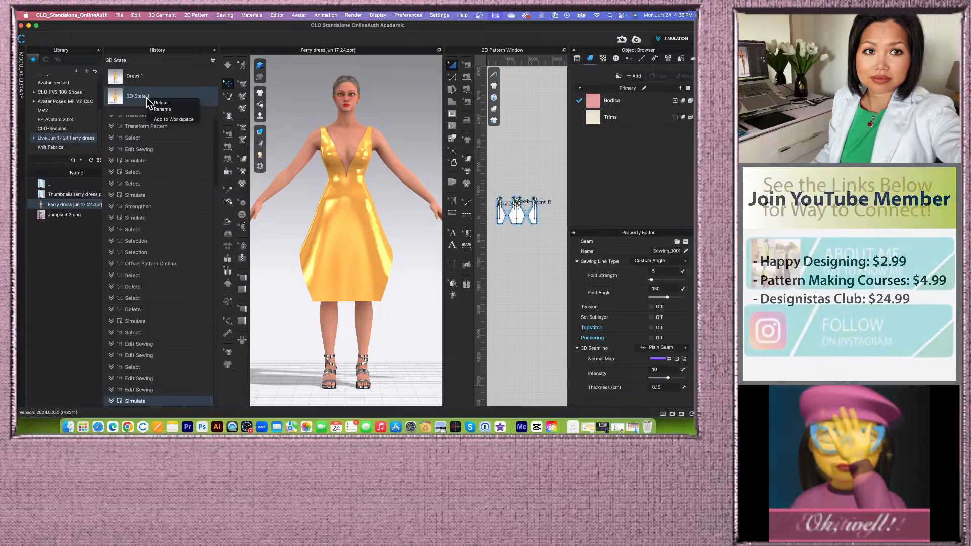
left_click(172, 110)
type("Dress 2")
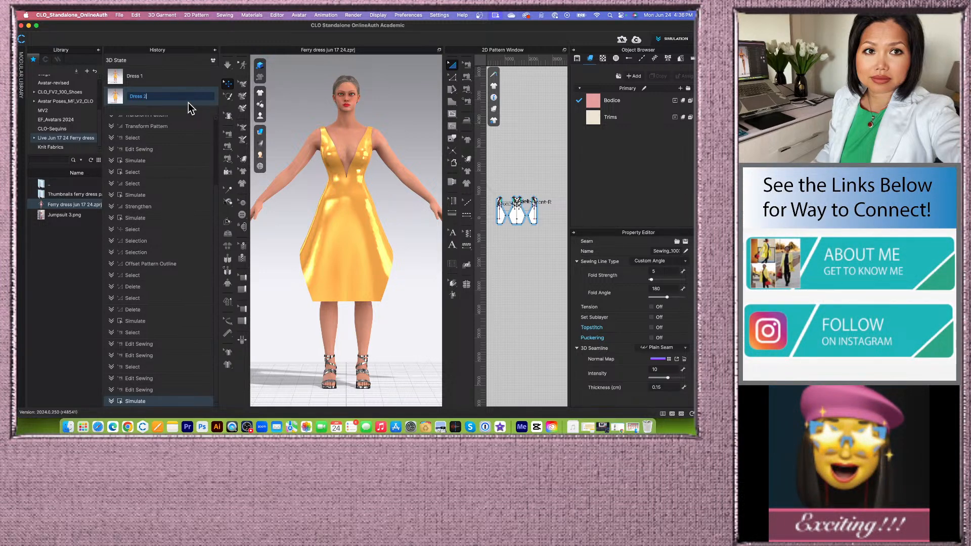
key("Return")
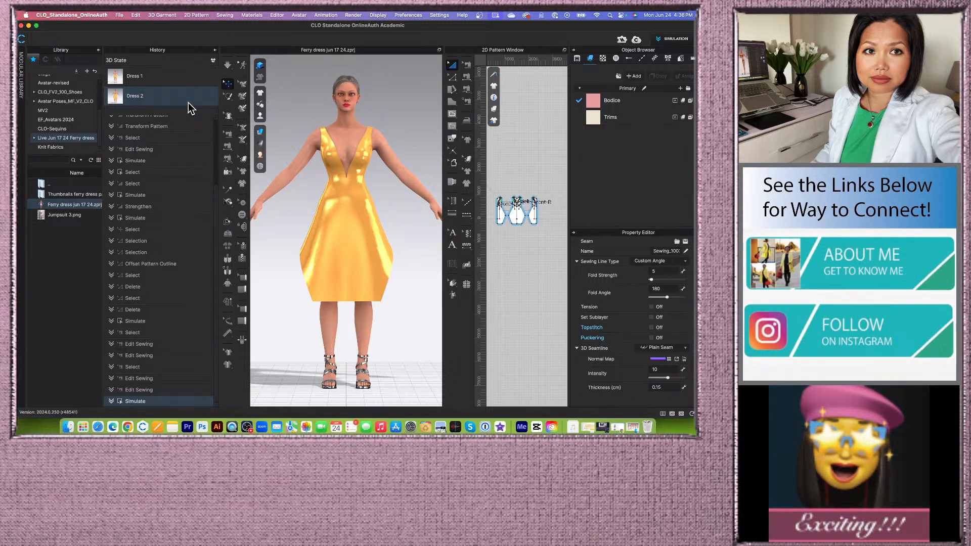
left_click(214, 51)
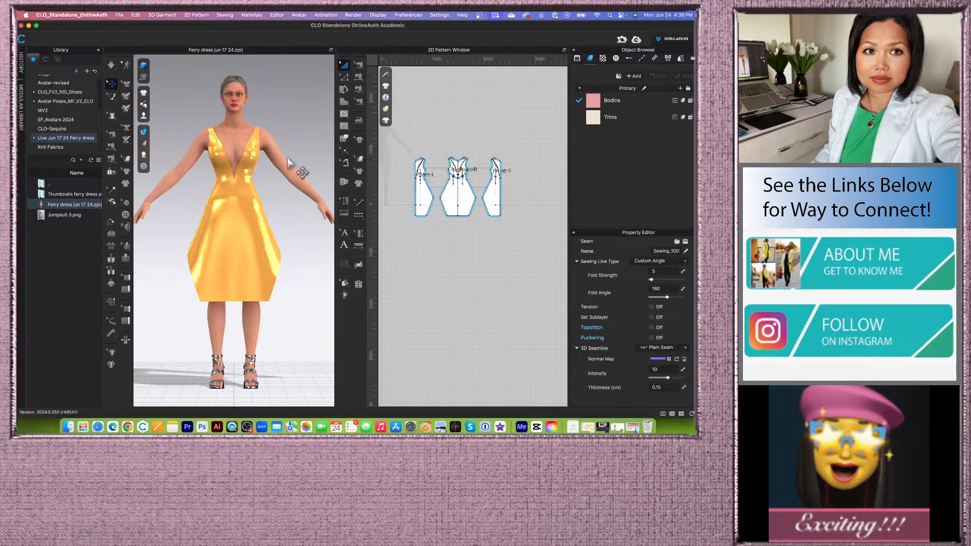
left_click(290, 246)
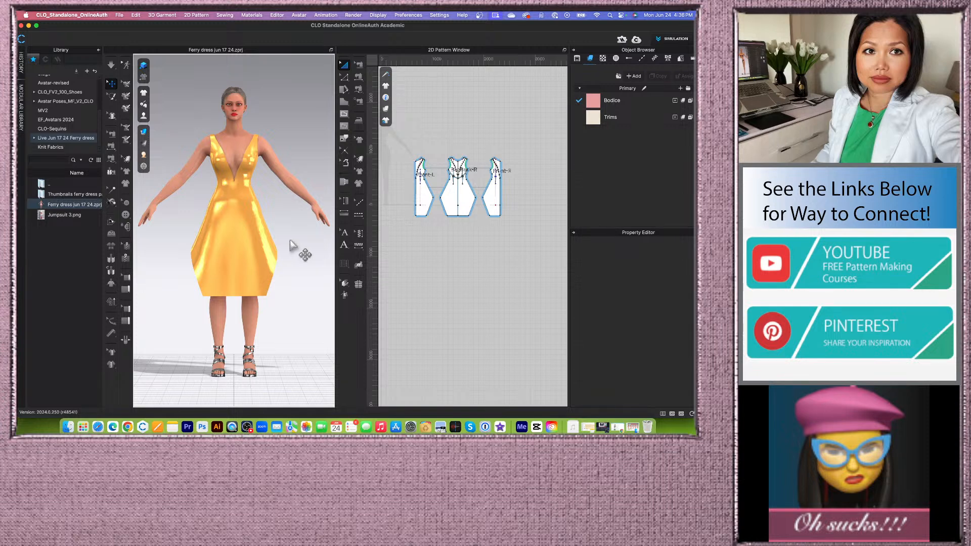
key("super+s")
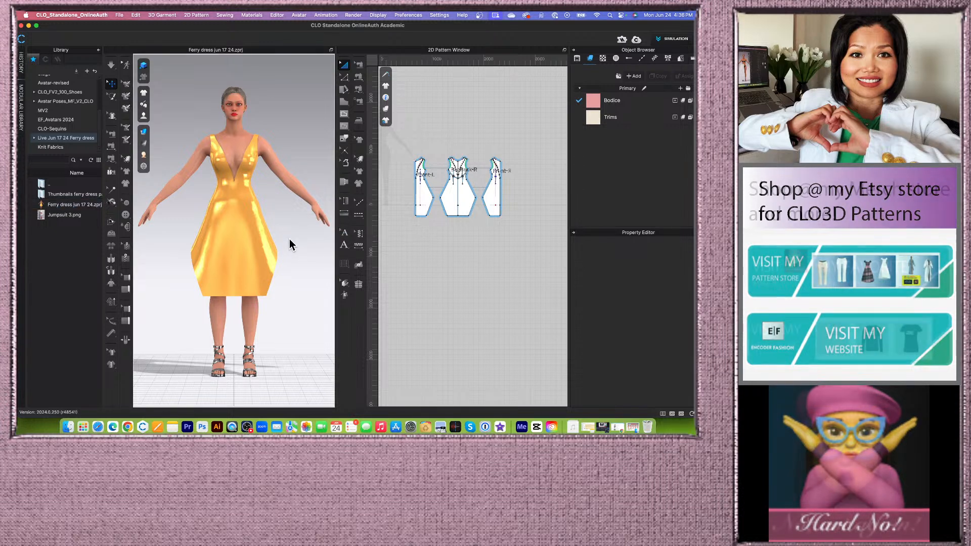
Compare the current pattern pieces with the pointed-hem third dress in the Ferry Dresses reference image.
scroll(433, 230, "down", 5)
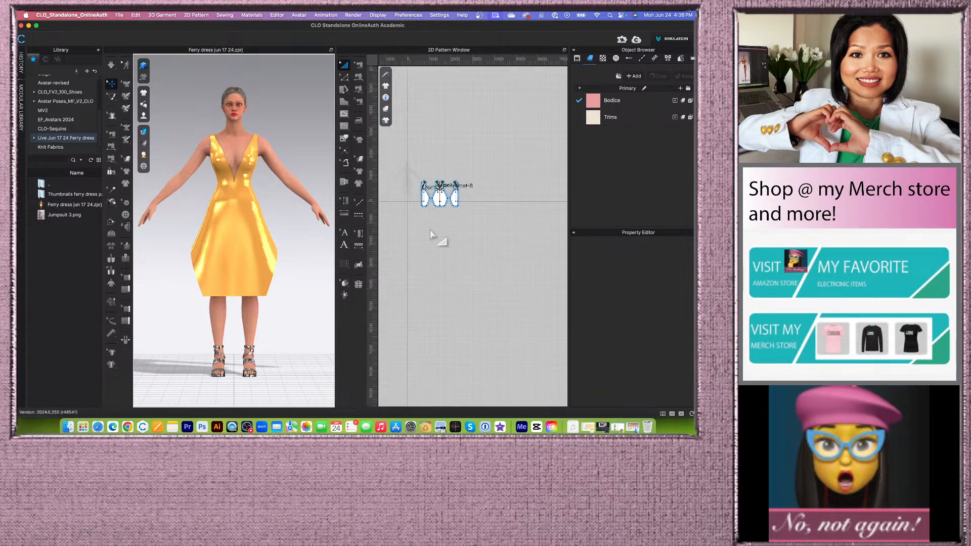
scroll(435, 238, "up", 5)
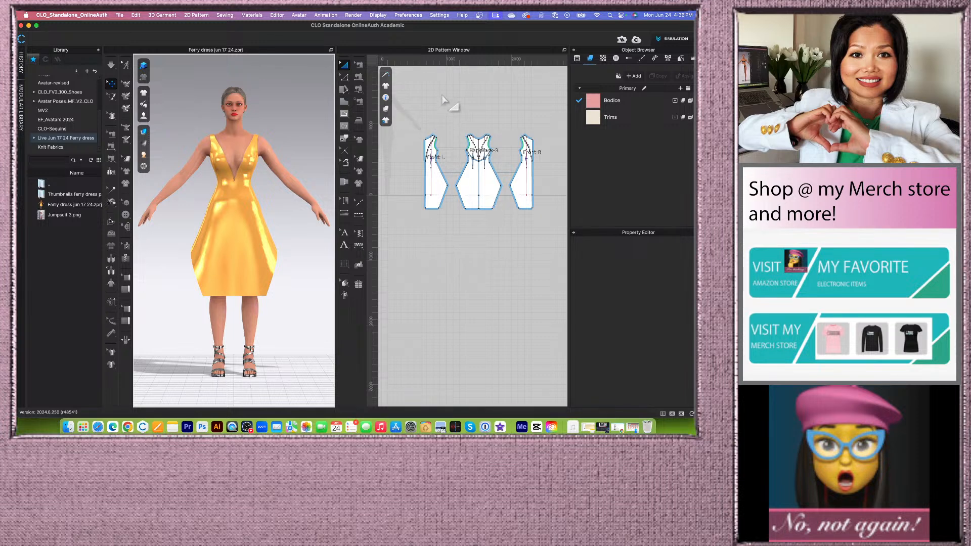
scroll(453, 106, "up", 2)
scroll(453, 108, "down", 3)
scroll(455, 106, "up", 2)
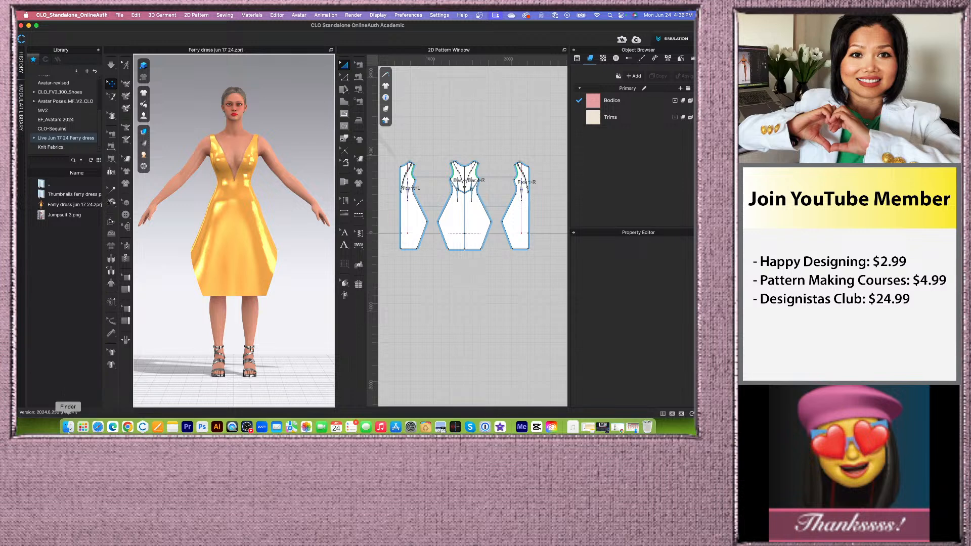
left_click(68, 428)
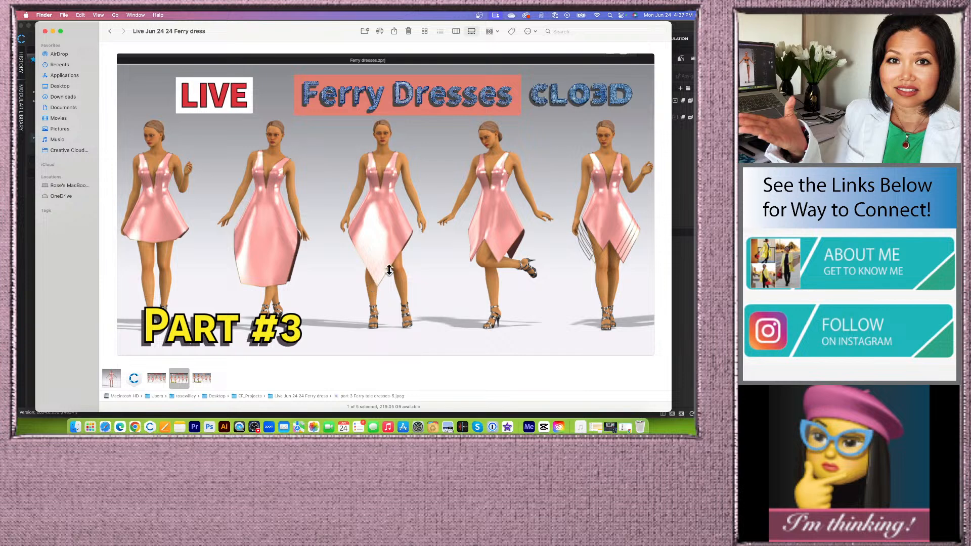
left_click(53, 32)
Delete the outer hem corner points of the back and front skirt pieces so each hem slants to a point at centre.
scroll(468, 251, "up", 5)
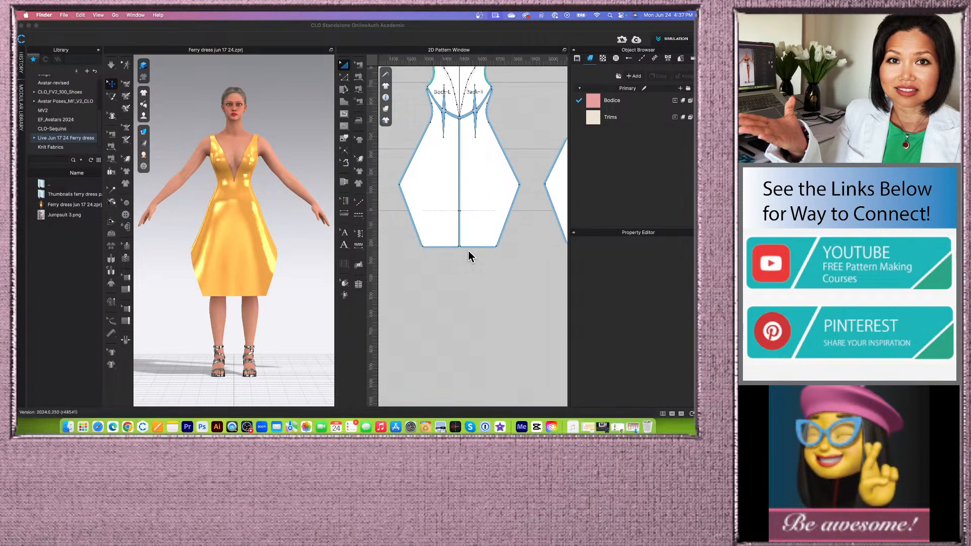
left_click(347, 80)
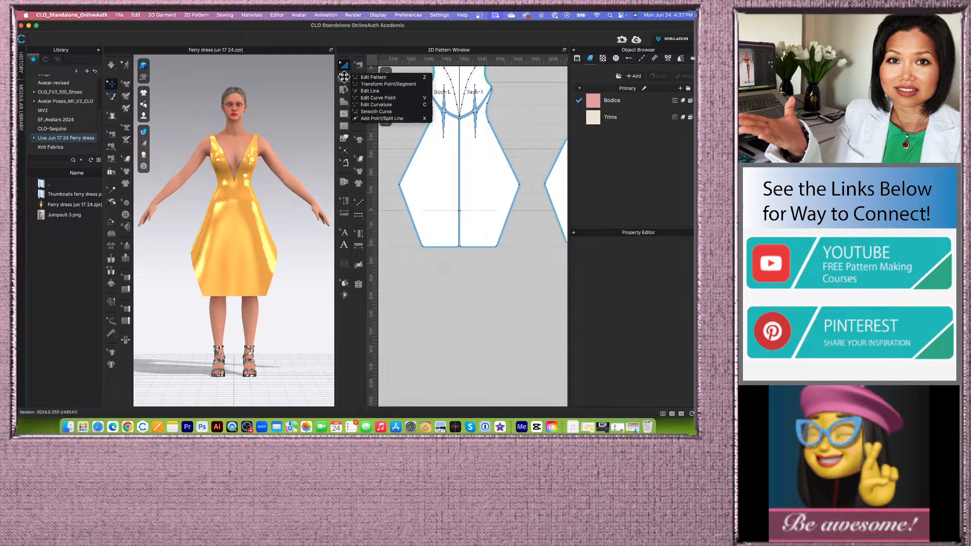
left_click(389, 77)
left_click(497, 247)
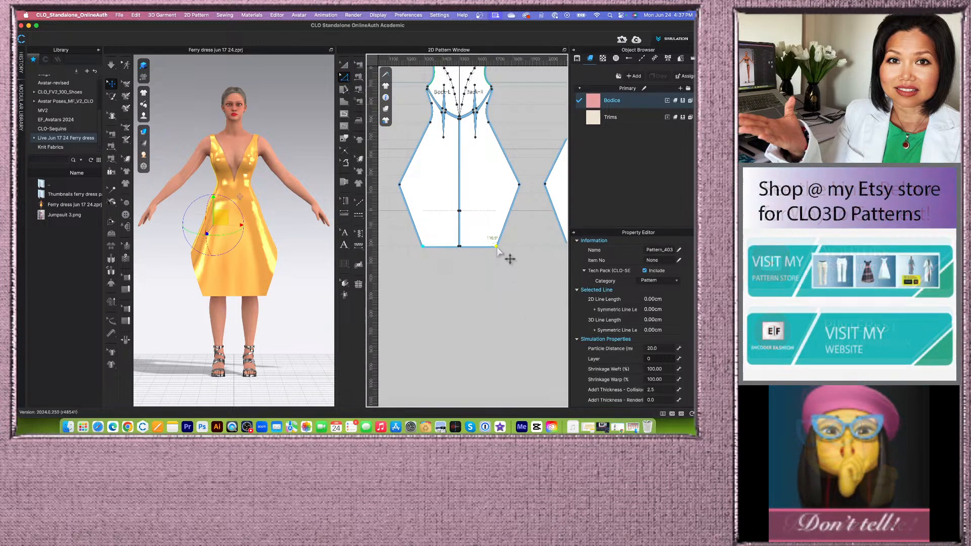
key("Delete")
scroll(498, 253, "down", 5)
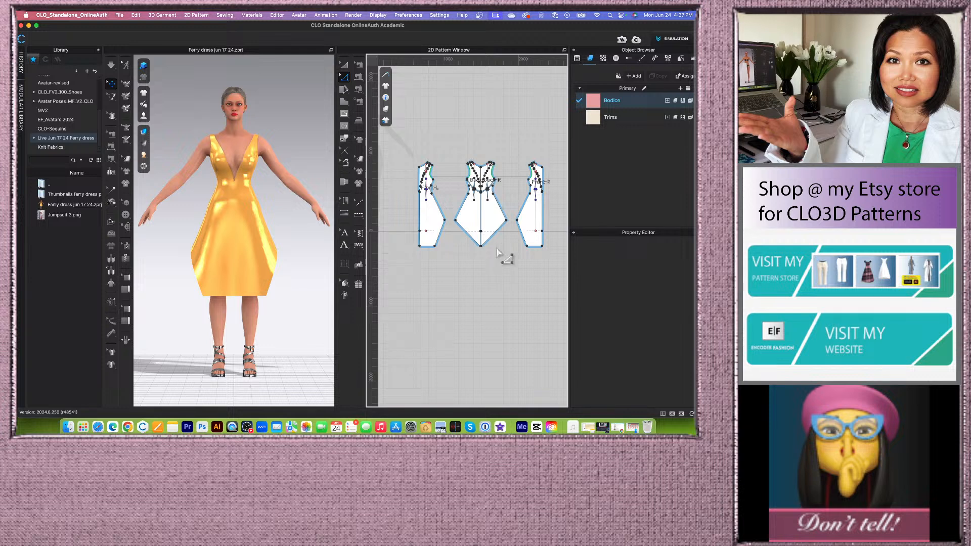
left_click(435, 247)
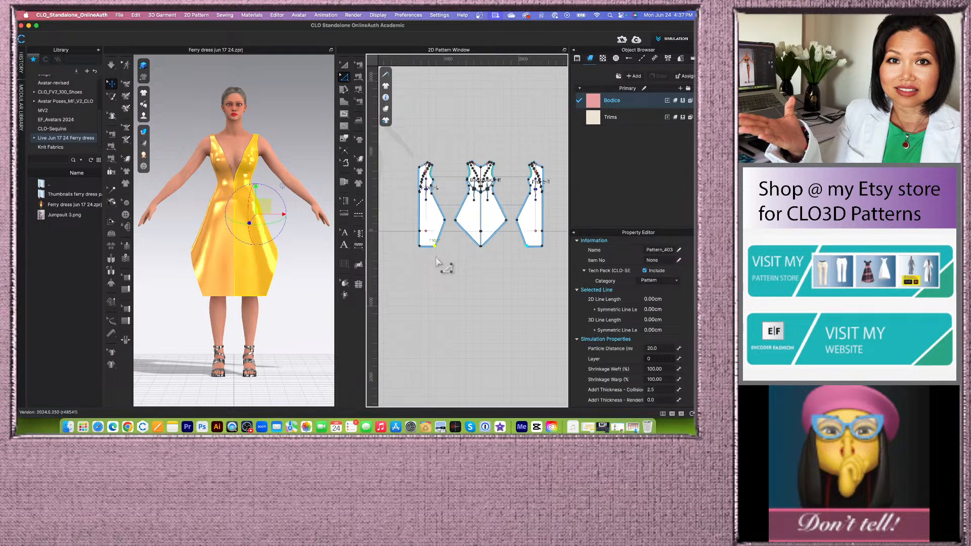
key("Delete")
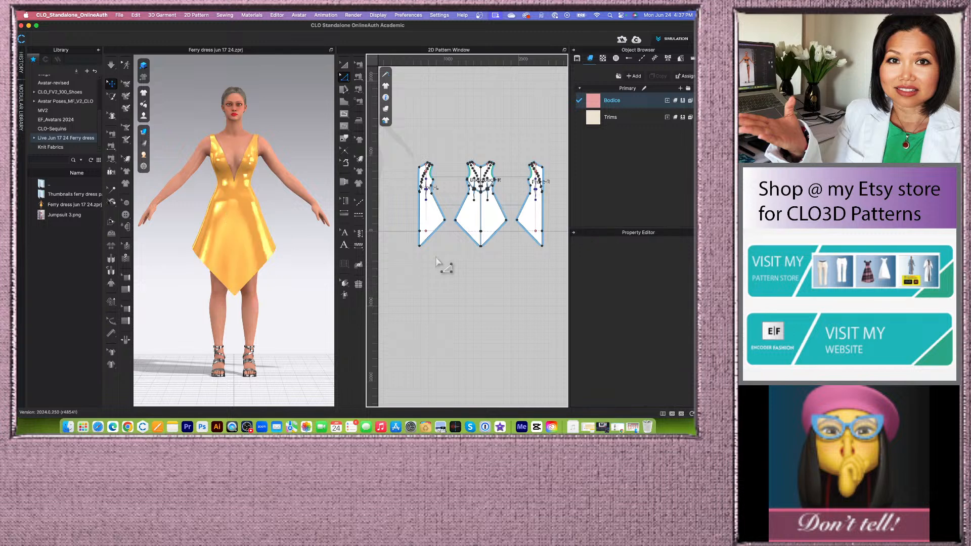
Check the side seam between the front and back pieces with Edit Sewing while viewing the dress from the side.
right_click_drag(297, 256, 259, 257)
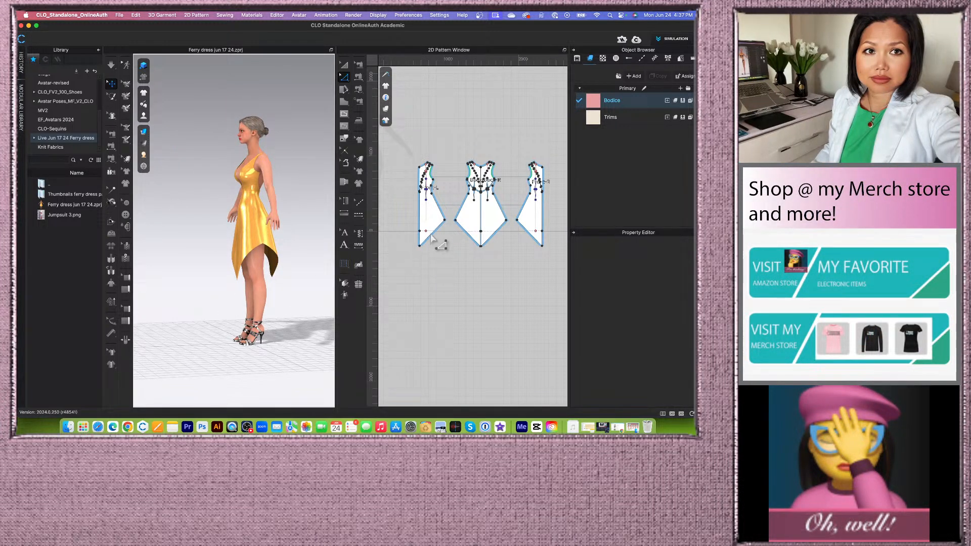
left_click(358, 65)
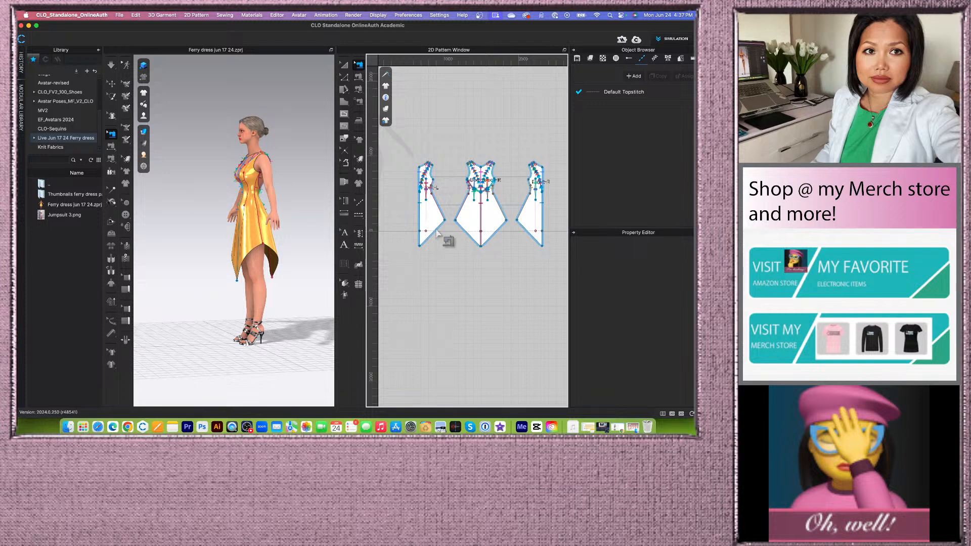
scroll(445, 241, "up", 5)
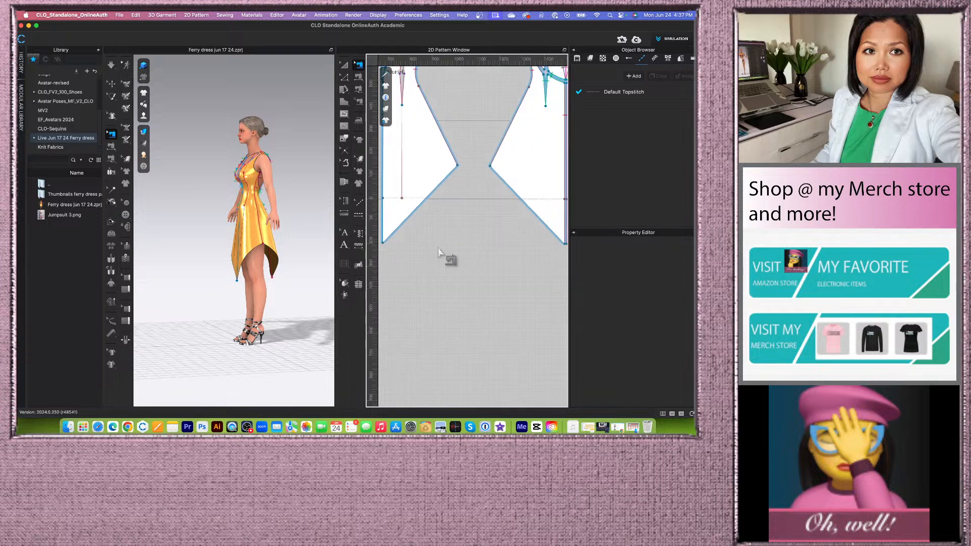
left_click(455, 163)
scroll(466, 222, "down", 8)
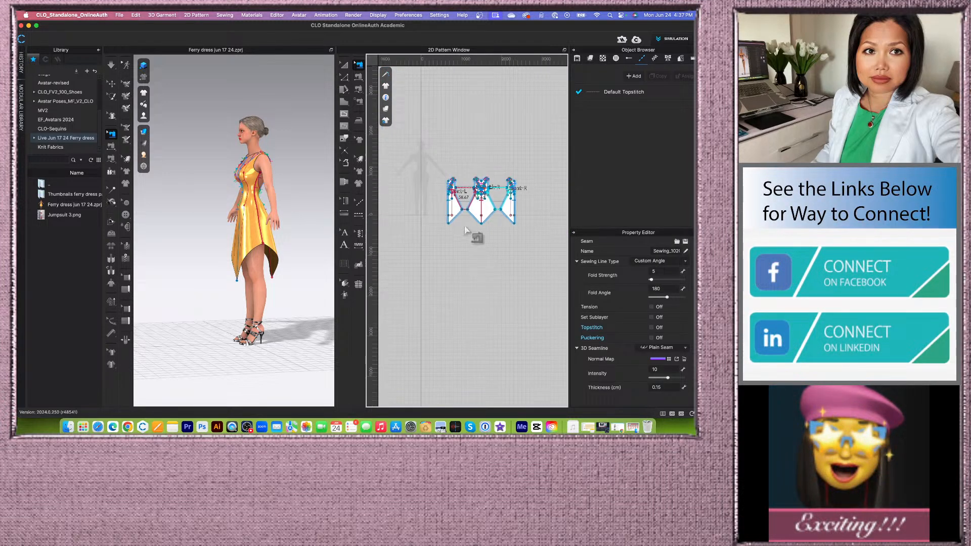
left_click(343, 65)
left_click(455, 294)
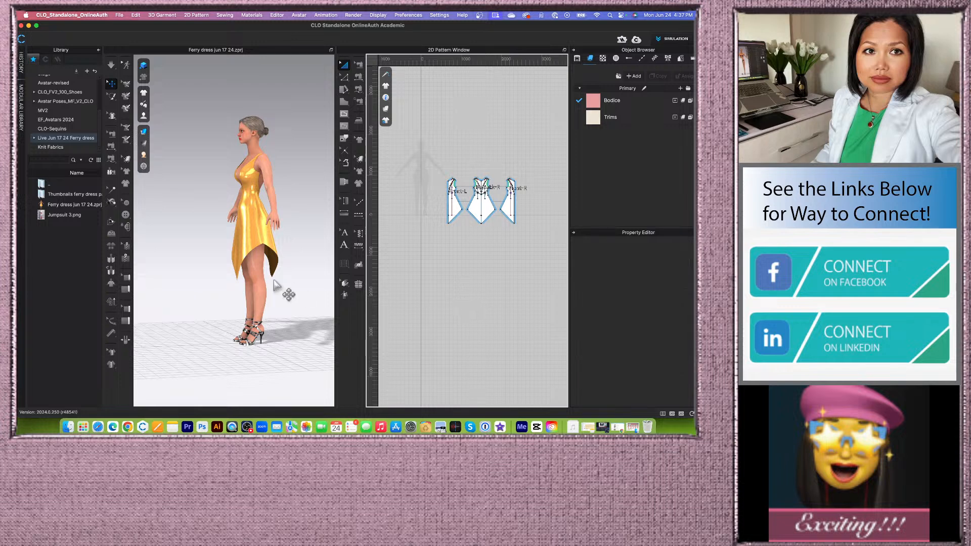
Simulate the pointed-hem dress and view its drape from the front.
scroll(221, 297, "up", 2)
right_click_drag(199, 297, 230, 304)
key("2")
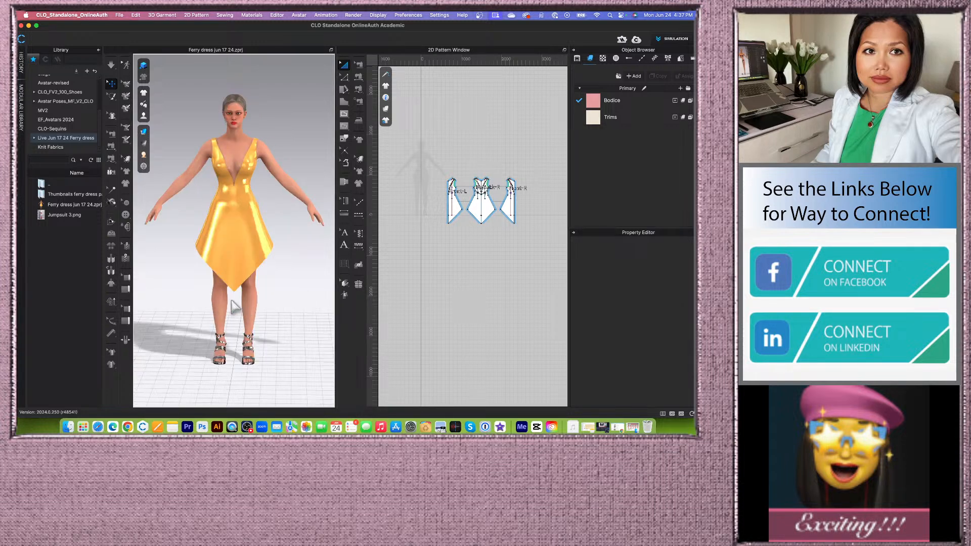
scroll(239, 306, "up", 2)
left_click(111, 65)
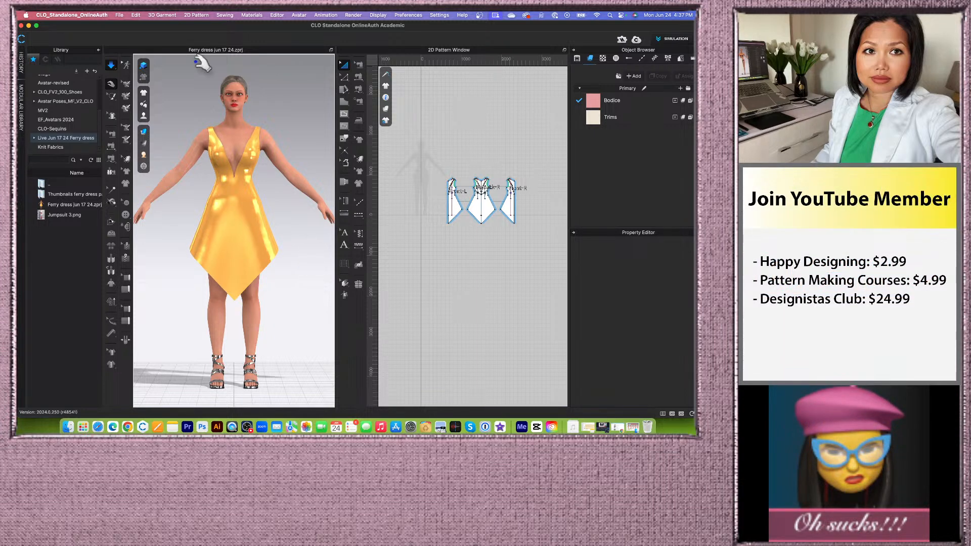
left_click(110, 66)
scroll(472, 247, "up", 3)
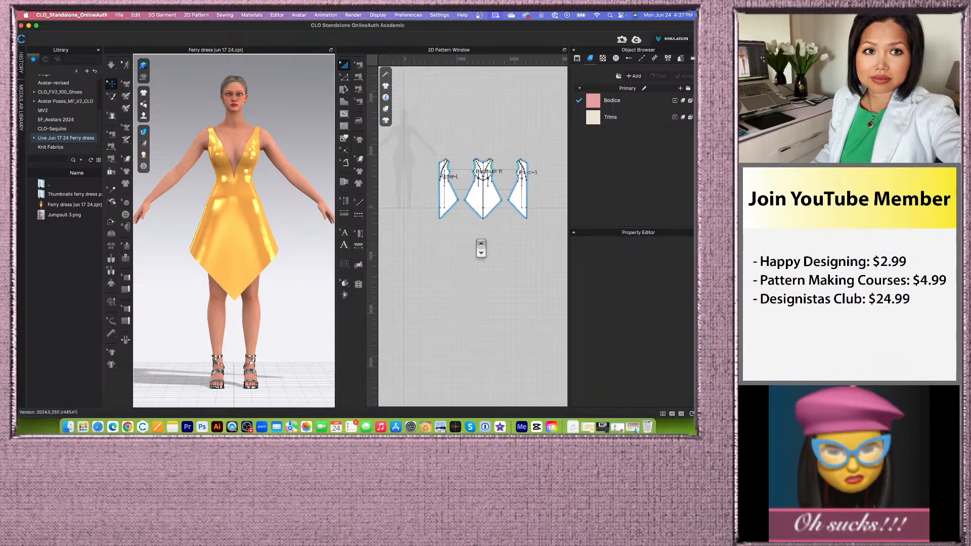
scroll(455, 76, "down", 2)
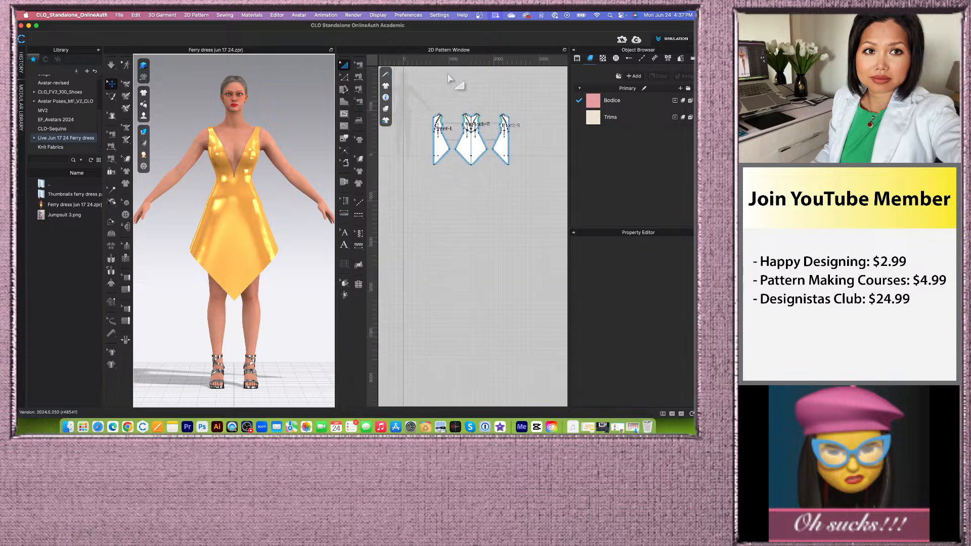
scroll(455, 83, "up", 4)
scroll(445, 97, "down", 3)
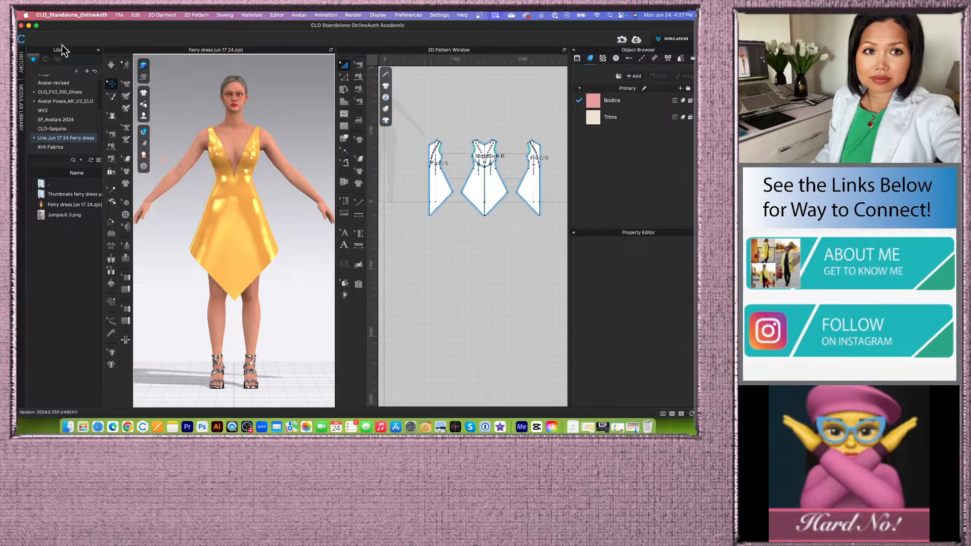
Add a 3D state of the current dress named "Dress 3" in the history and save the project.
left_click(22, 63)
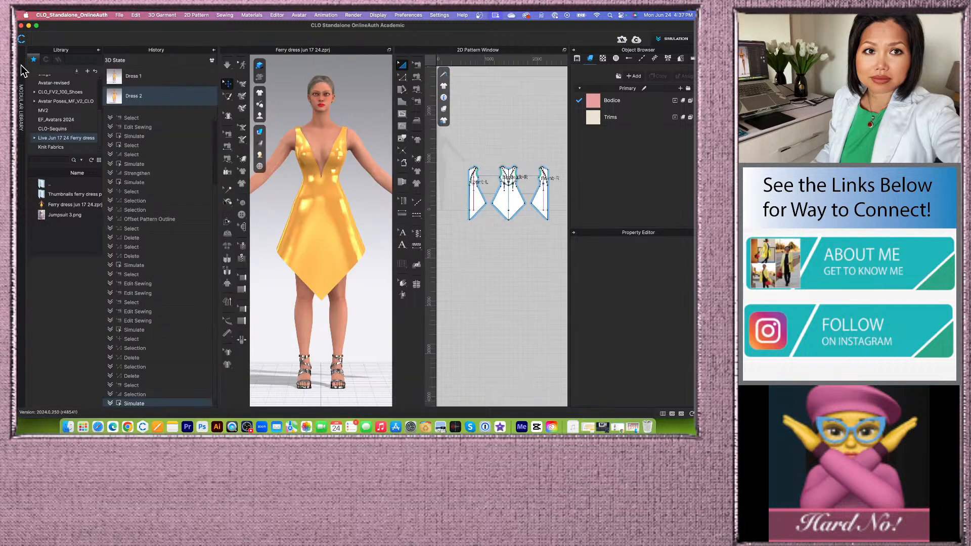
left_click(213, 61)
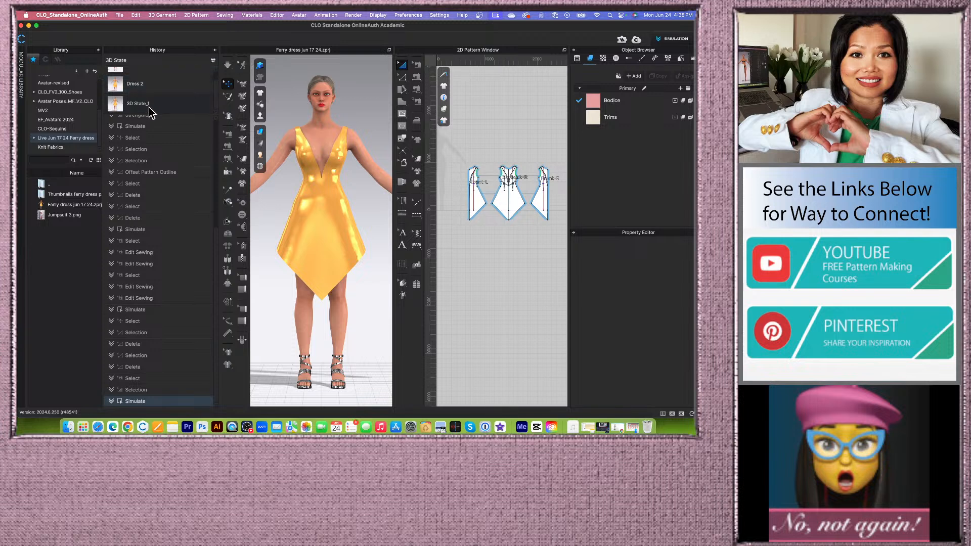
right_click(144, 107)
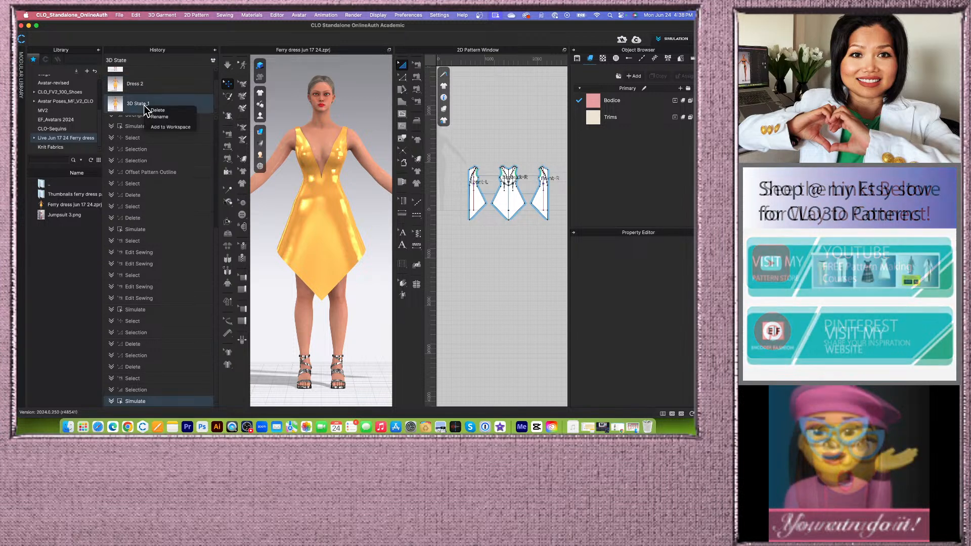
left_click(168, 119)
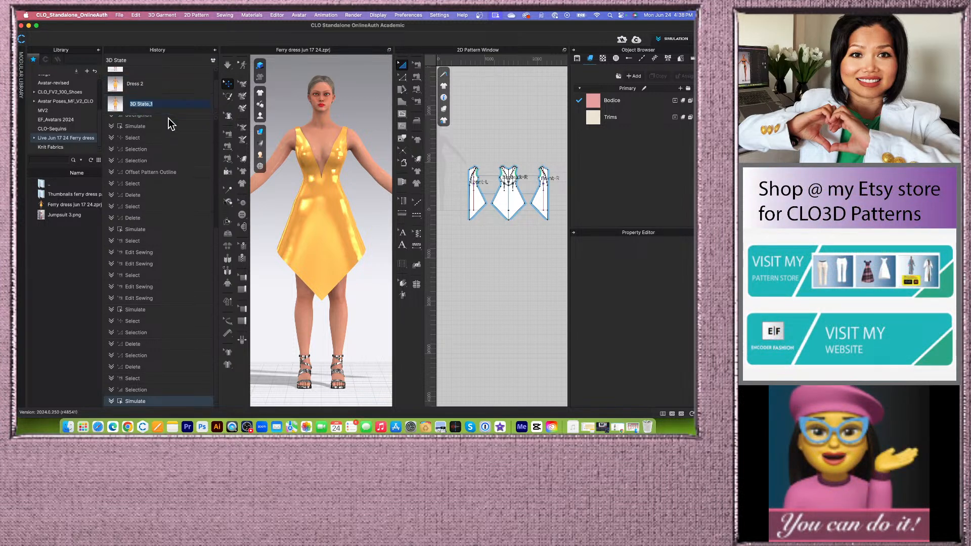
type("Dress 3")
key("Return")
left_click(214, 50)
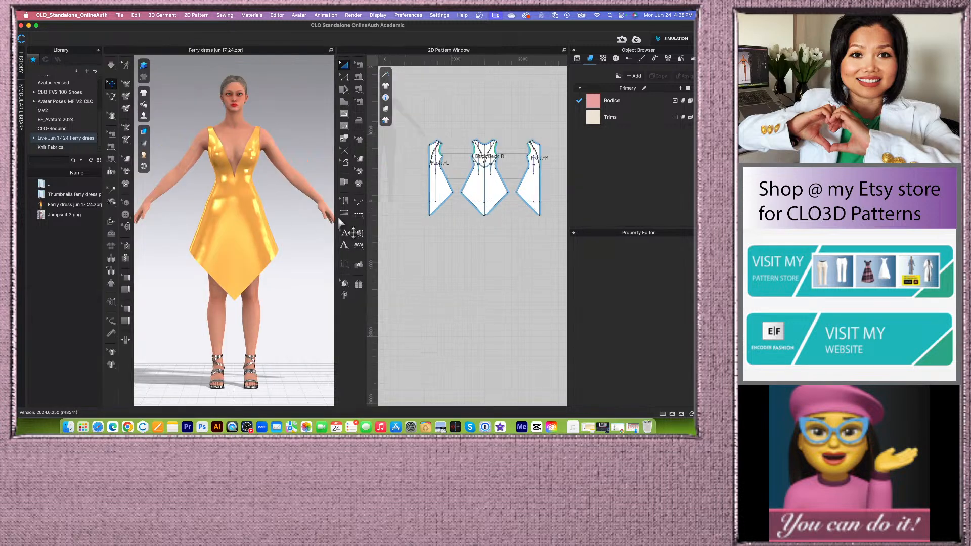
scroll(437, 182, "down", 2)
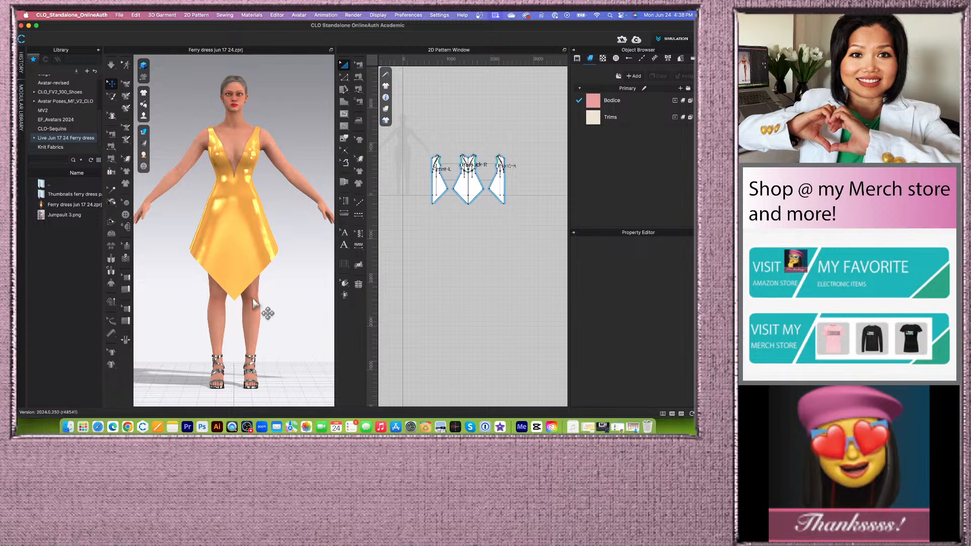
key("super+s")
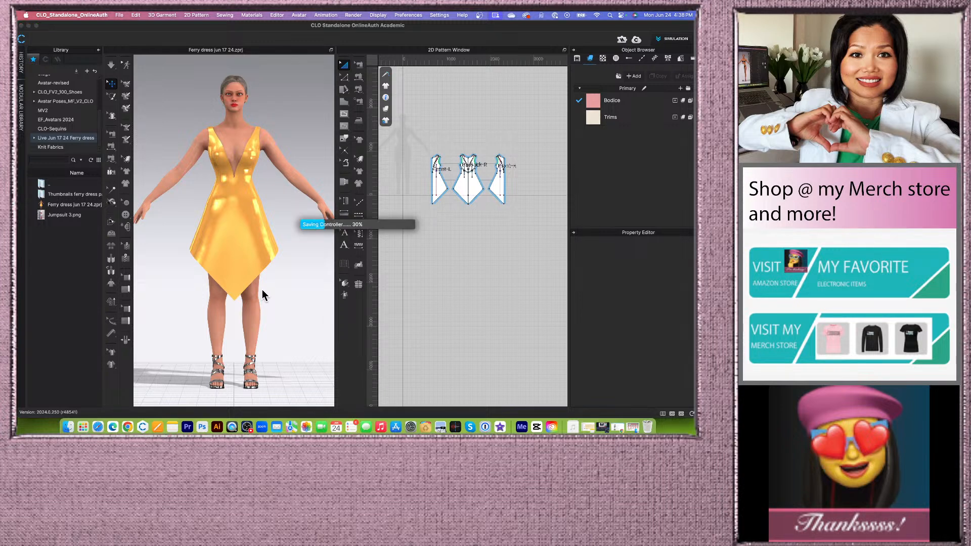
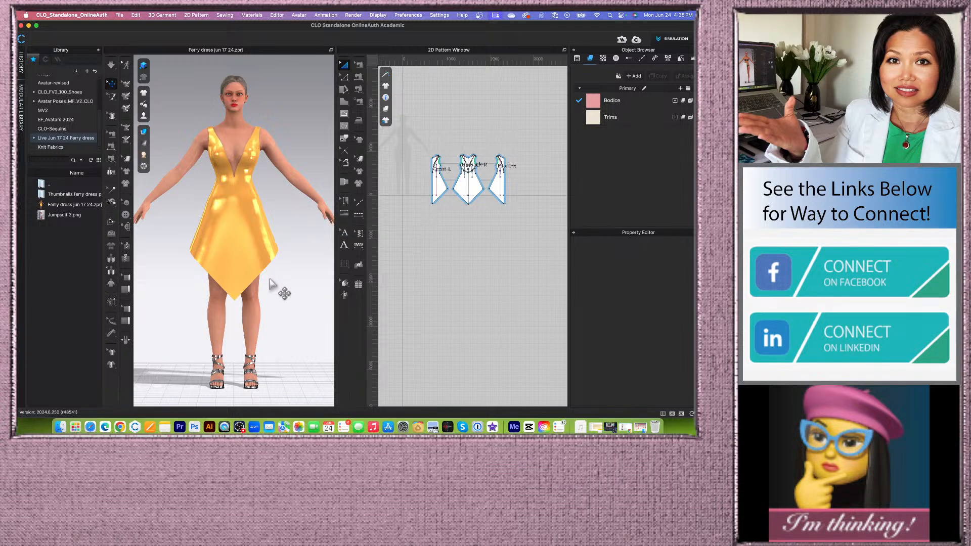
Compare the pointed skirt and its pattern hems with the next dress in the Ferry Dresses reference image.
left_click(61, 427)
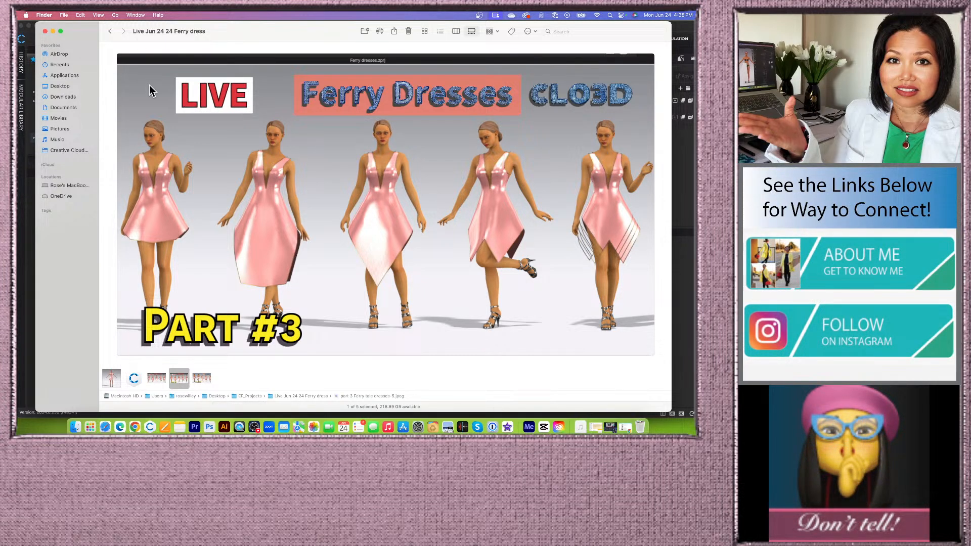
left_click(53, 32)
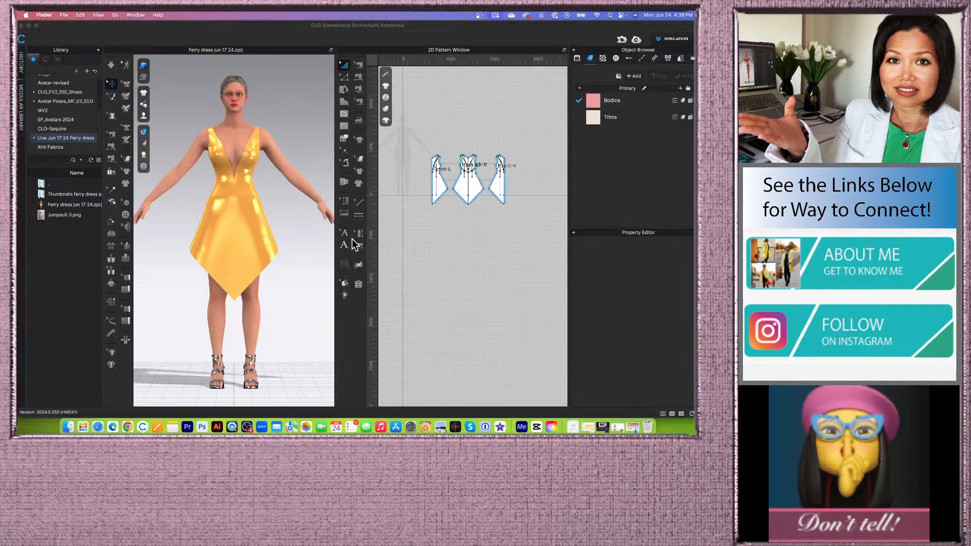
scroll(242, 303, "up", 3)
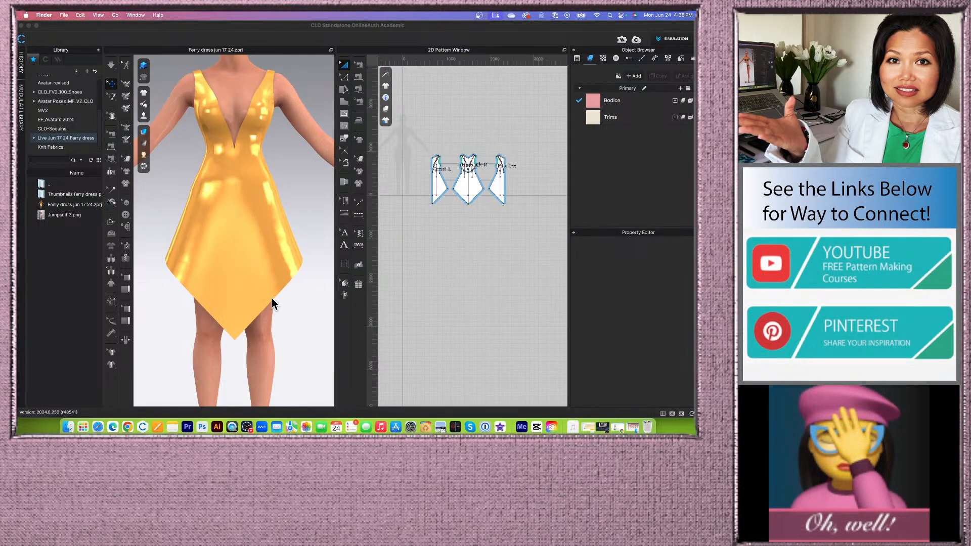
scroll(462, 180, "up", 5)
scroll(440, 187, "down", 2)
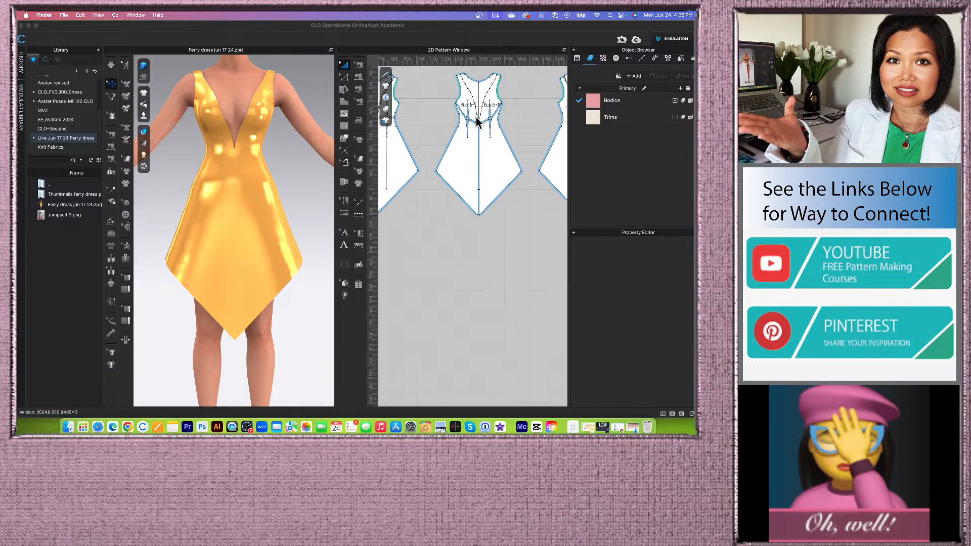
scroll(450, 165, "up", 5)
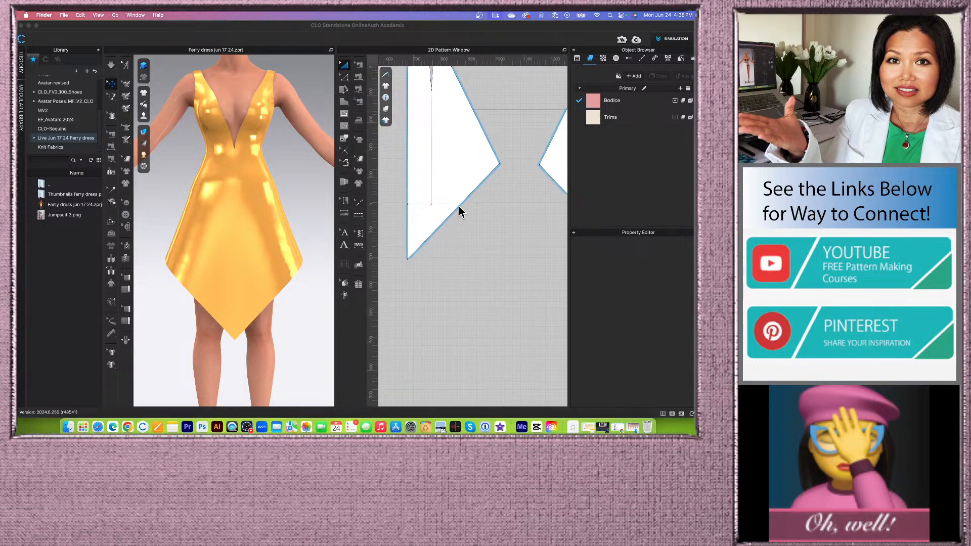
Select the slanted hem line of the half front piece with Edit Pattern and open Split Line for it.
scroll(459, 206, "down", 2)
left_click(346, 83)
left_click(345, 83)
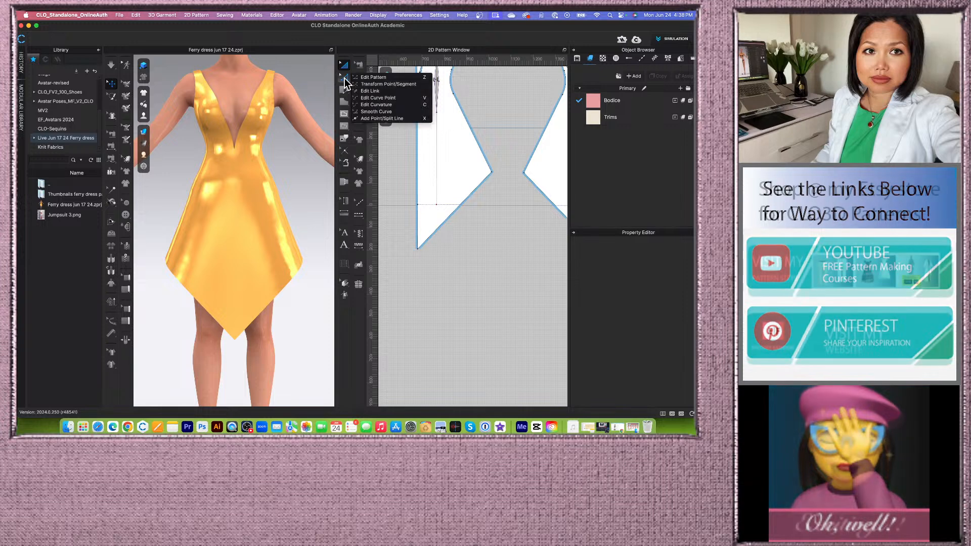
left_click(388, 77)
left_click(450, 216)
right_click(449, 218)
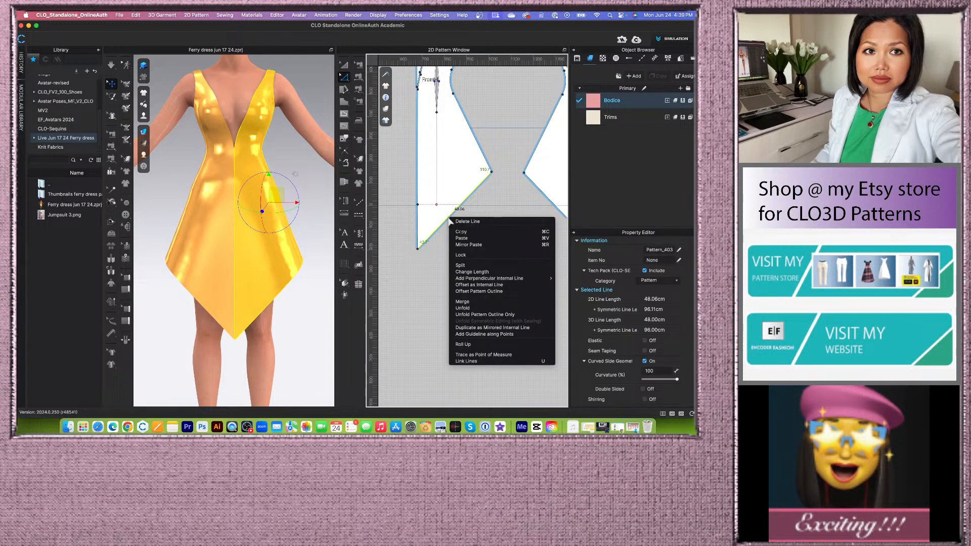
left_click(462, 265)
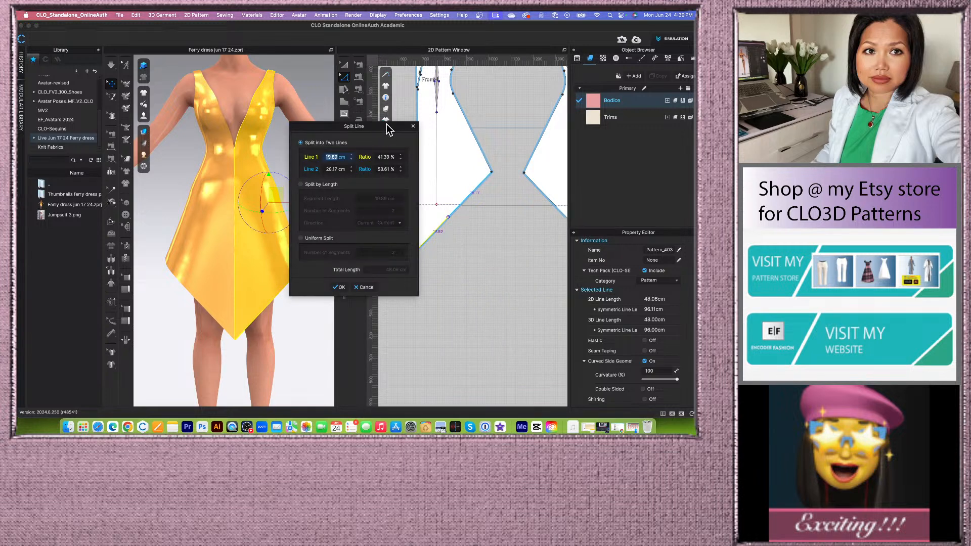
left_click_drag(389, 126, 316, 120)
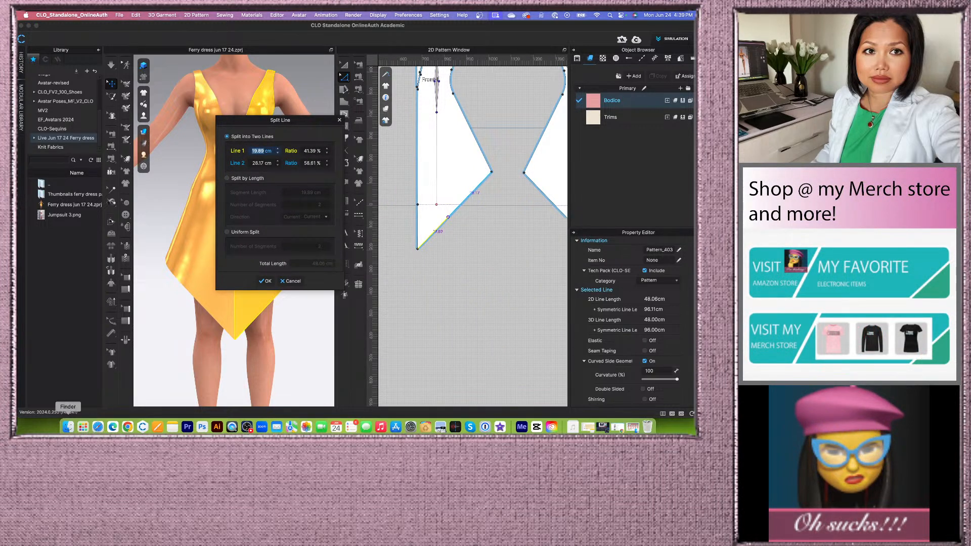
Check the fourth dress in the Ferry Dresses reference image and split the front hem line uniformly into 3 segments.
left_click(69, 427)
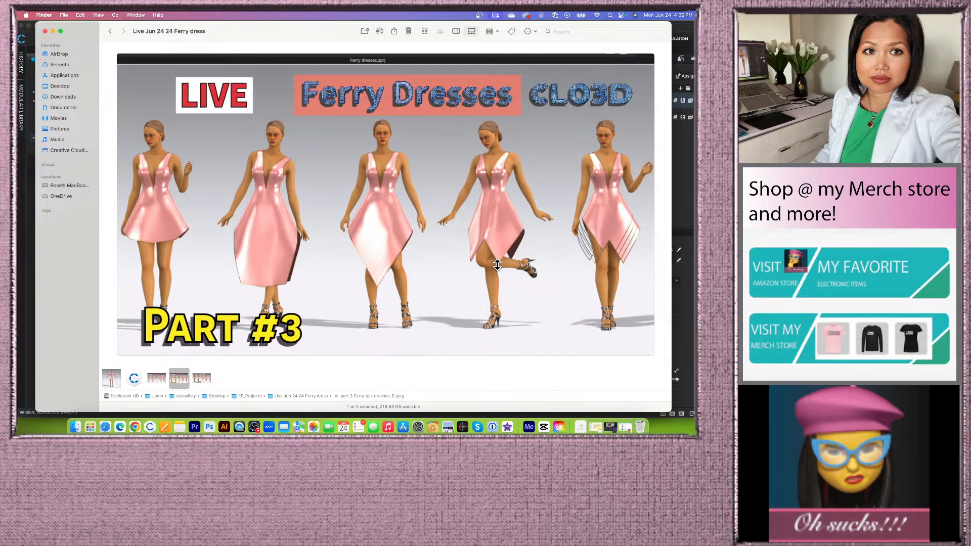
left_click(53, 31)
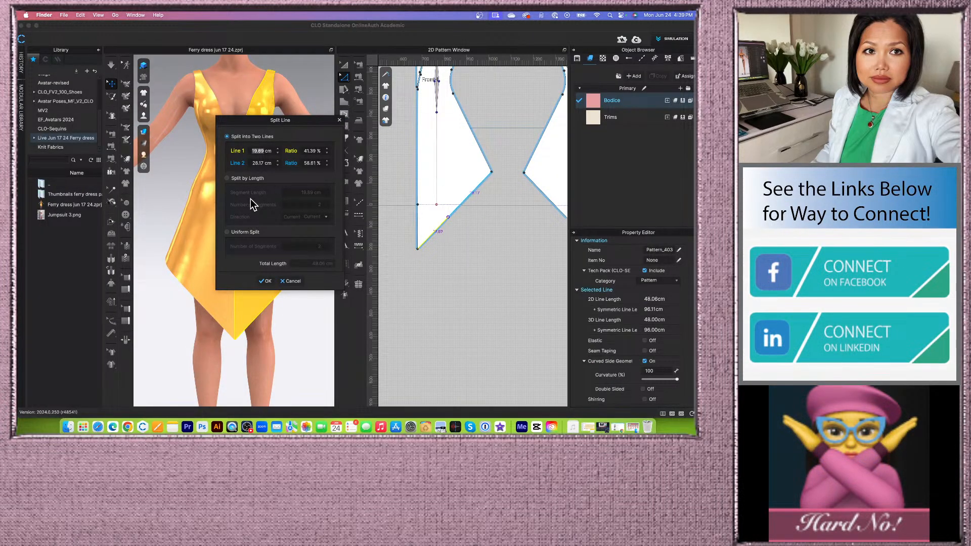
left_click(228, 232)
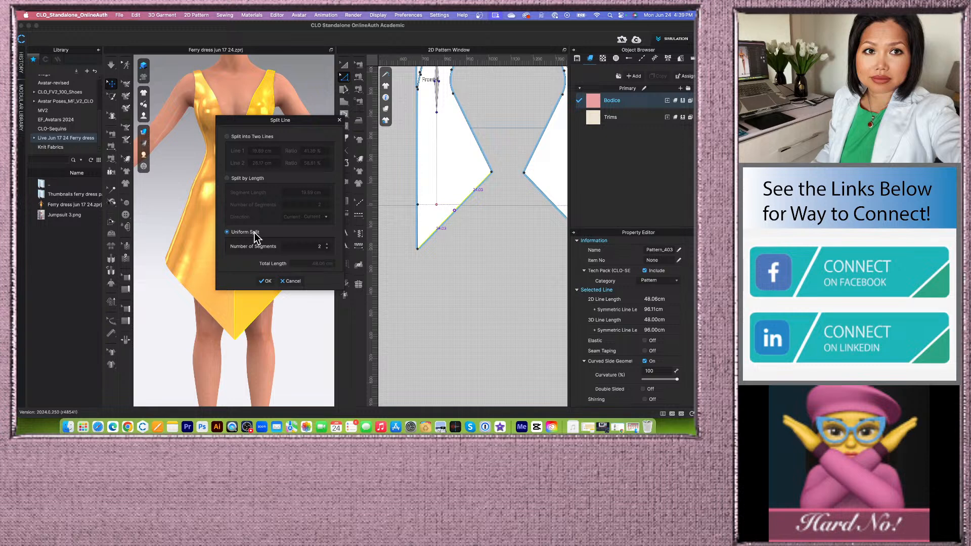
left_click(327, 244)
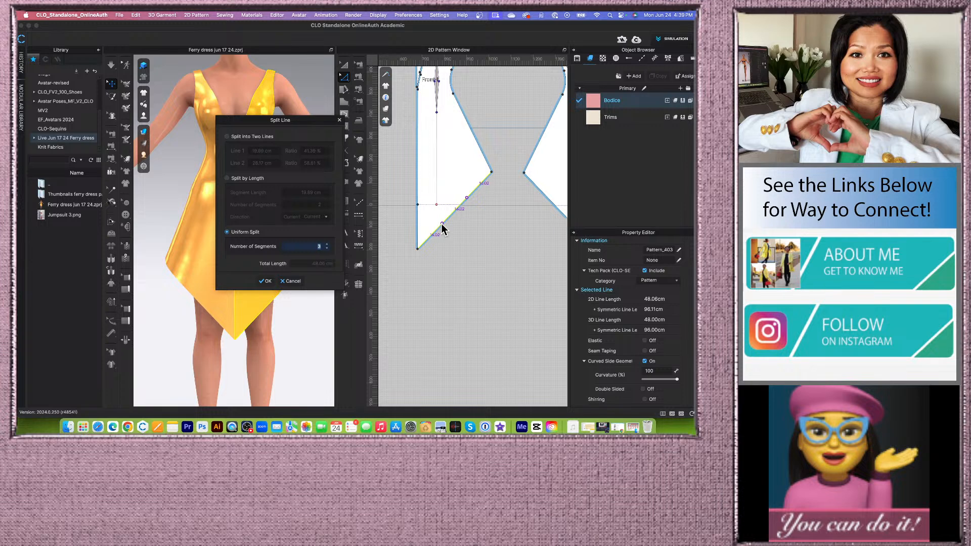
left_click(265, 282)
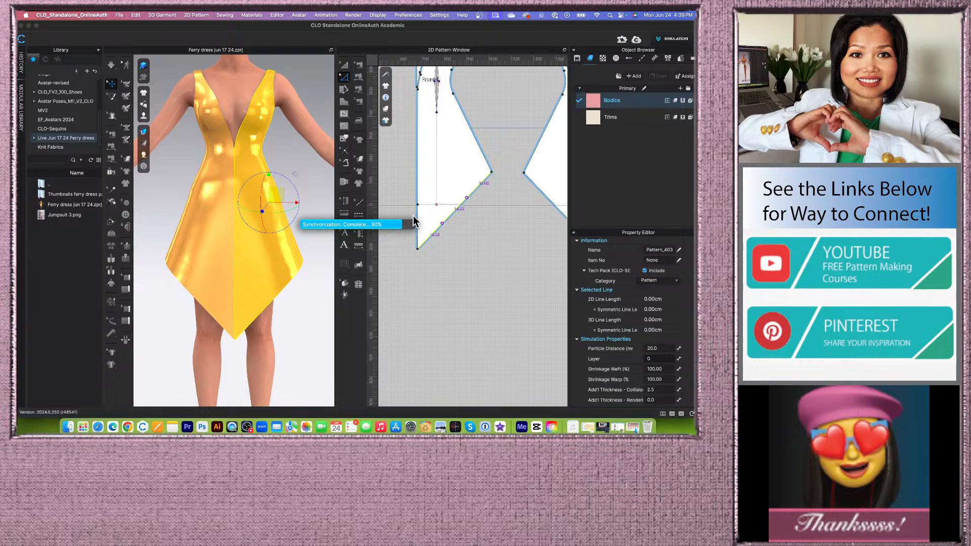
Select the slanted hem line on one side of the back piece and set it up for a uniform split.
scroll(413, 215, "down", 5)
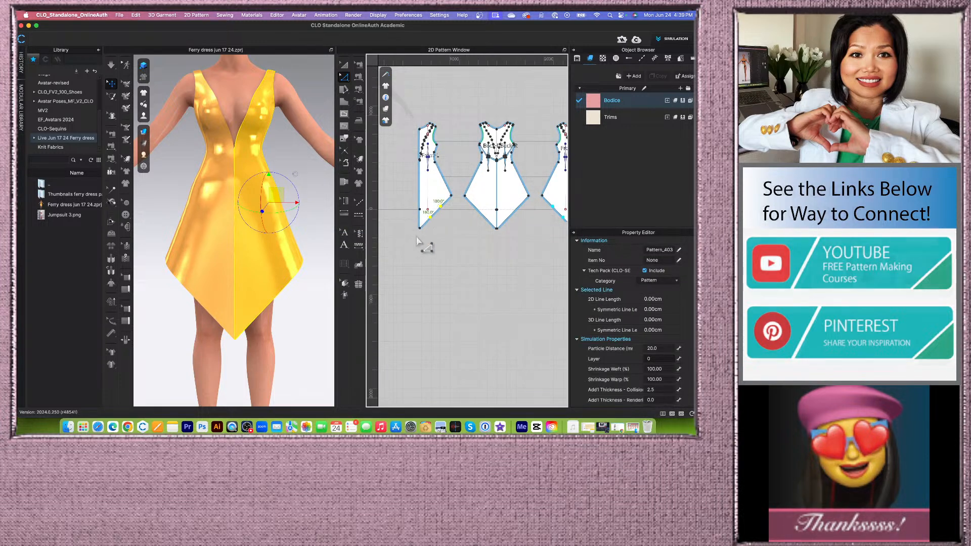
scroll(526, 232, "up", 3)
scroll(521, 228, "down", 2)
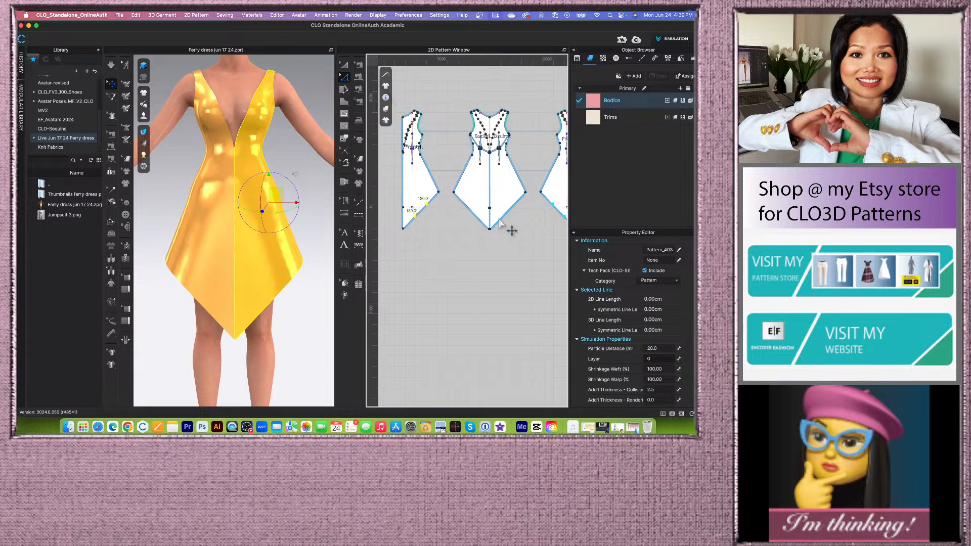
left_click(501, 223)
right_click(501, 222)
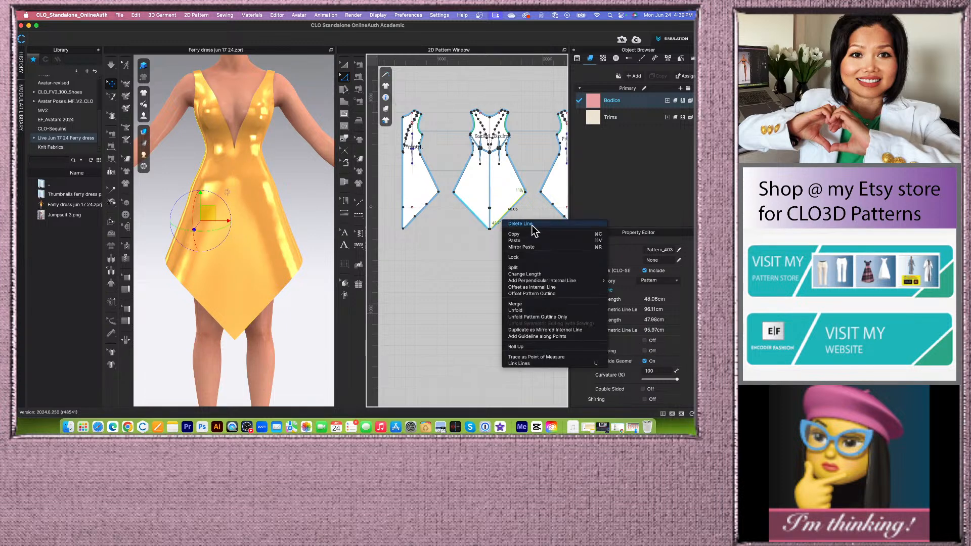
left_click(524, 266)
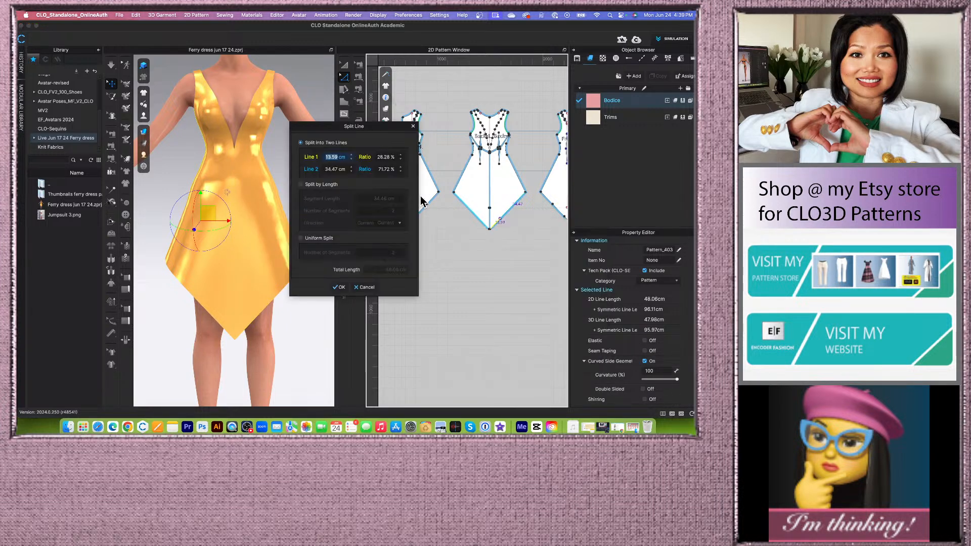
left_click(301, 239)
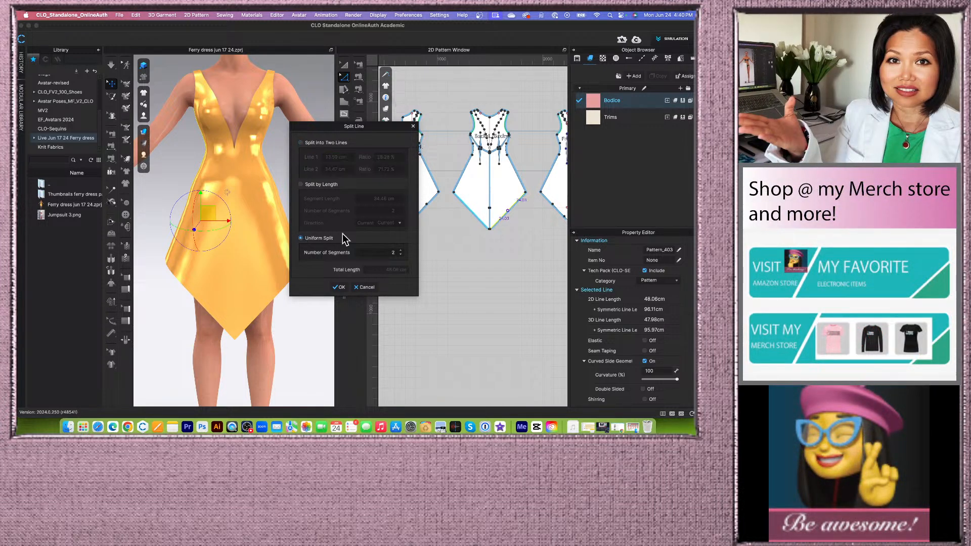
Split the back panel's selected hem edge uniformly into 3 segments and delete the lowest centre point.
left_click(401, 251)
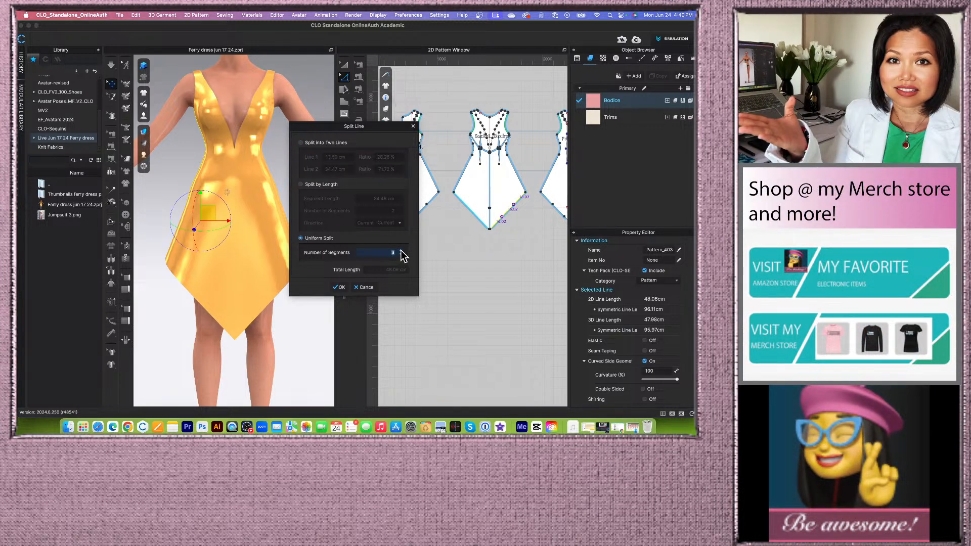
left_click(339, 287)
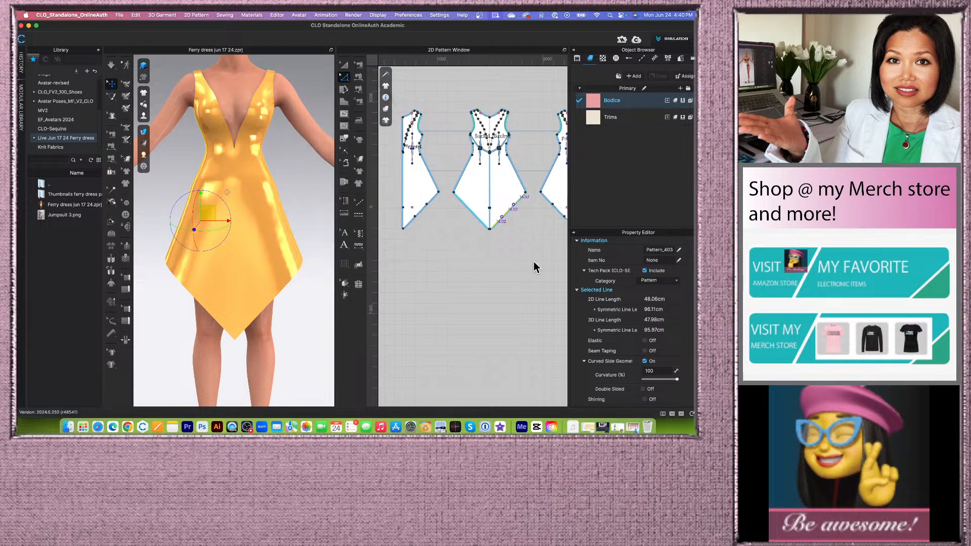
scroll(503, 261, "up", 4)
scroll(502, 262, "up", 2)
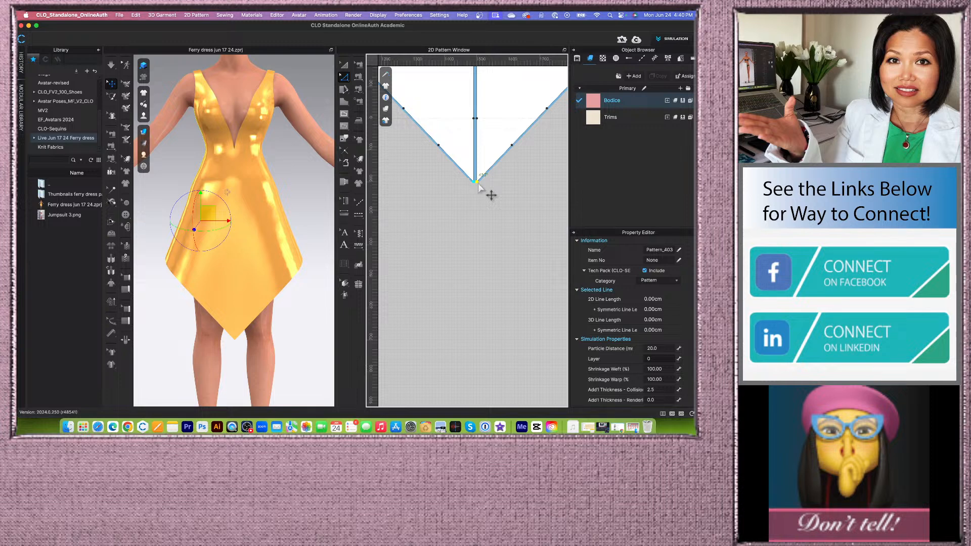
key("Delete")
scroll(481, 191, "down", 6)
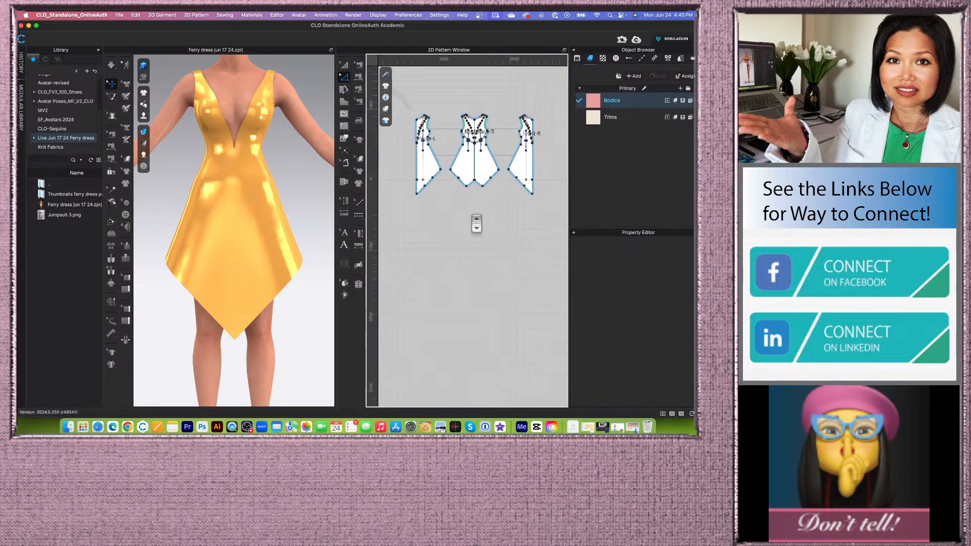
Delete the lowest centre-front point of the front panel's hem.
scroll(433, 202, "up", 2)
left_click(416, 199)
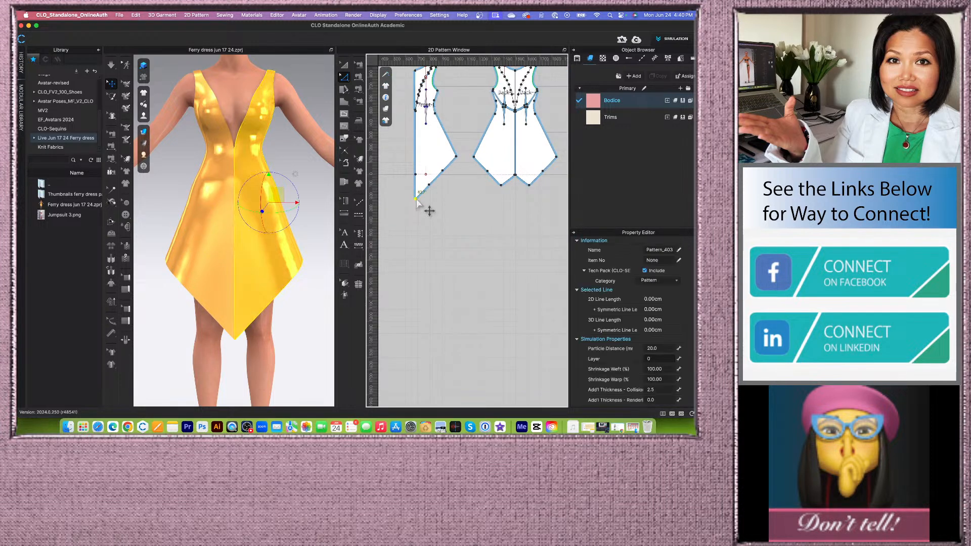
key("Delete")
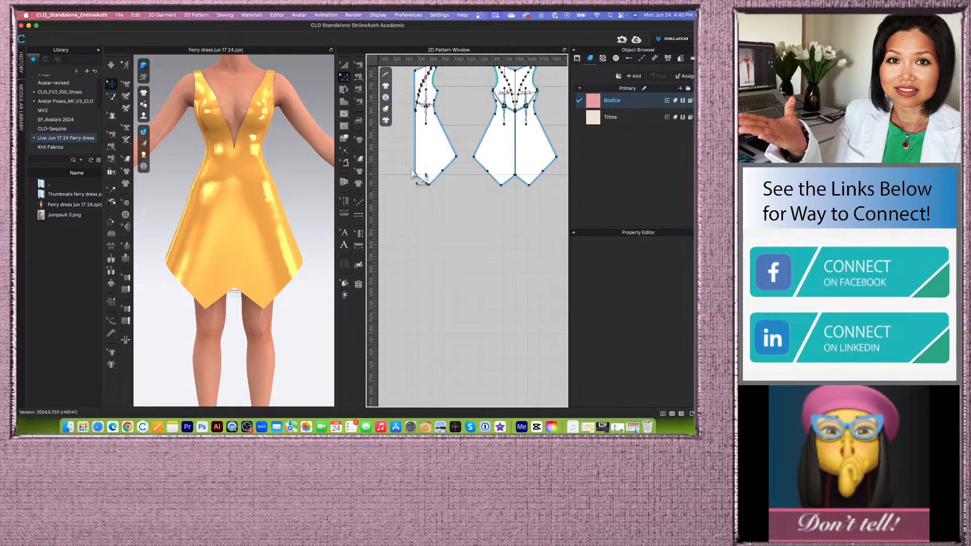
Compare the two-pointed hem with the Ferry Dresses reference picture and examine the centre corner of the front and back panels.
scroll(420, 182, "up", 2)
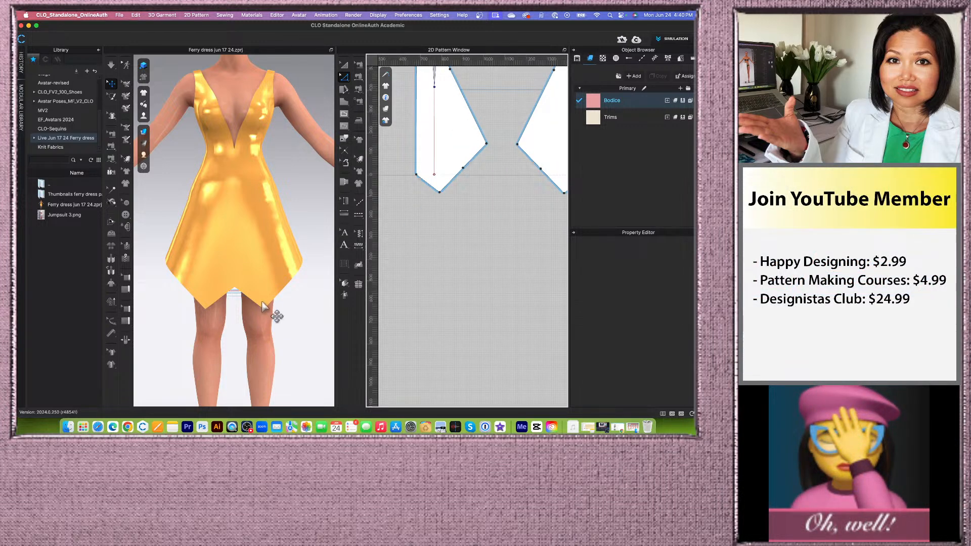
scroll(268, 304, "down", 3)
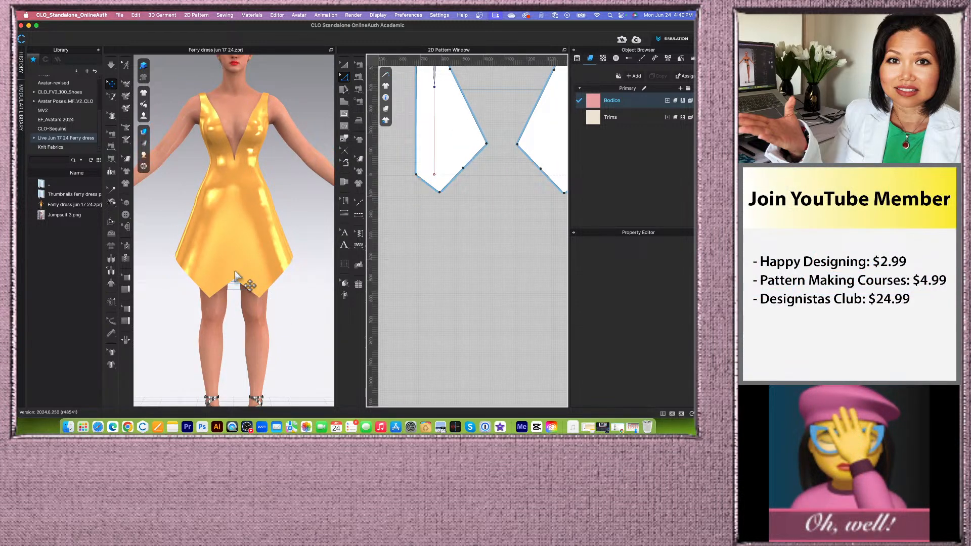
scroll(417, 209, "down", 2)
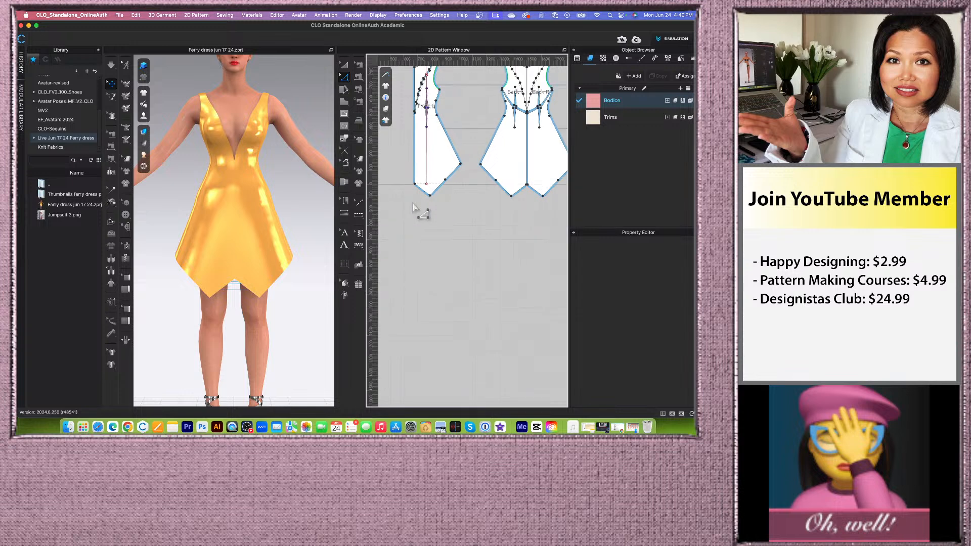
scroll(416, 202, "up", 2)
scroll(424, 174, "up", 2)
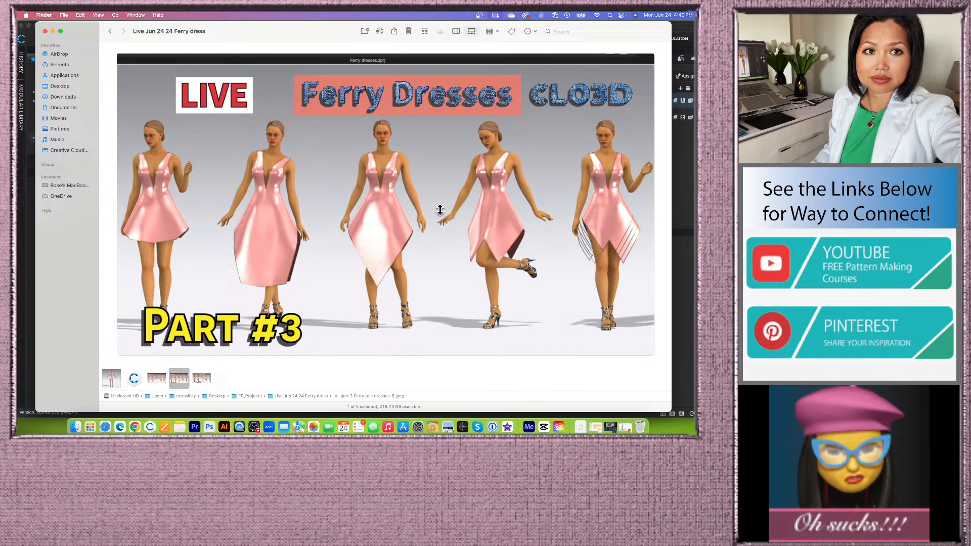
left_click(52, 32)
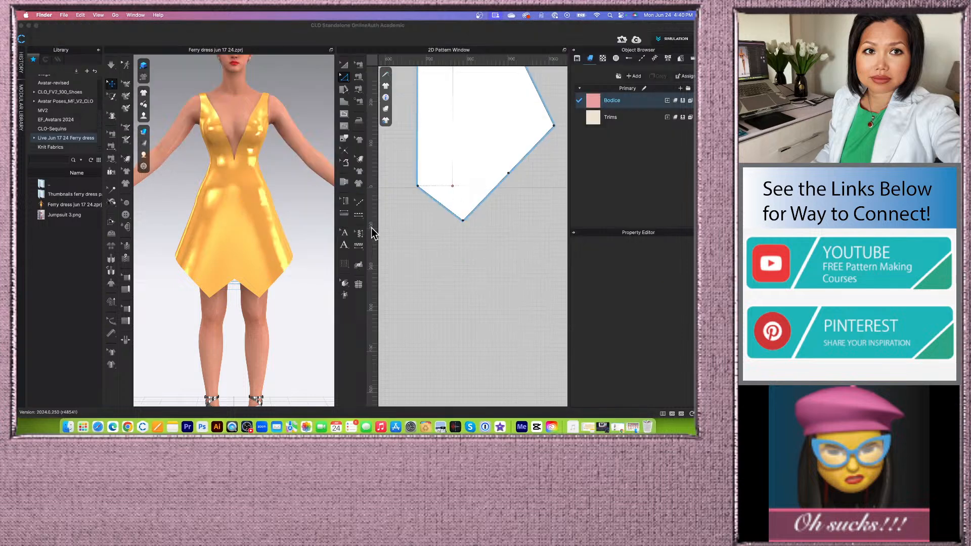
scroll(430, 275, "down", 5)
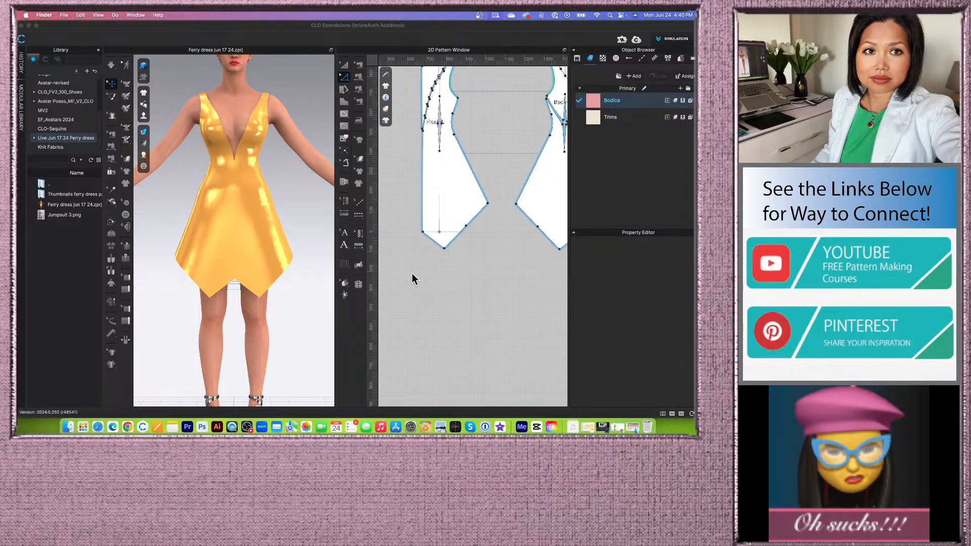
scroll(440, 268, "up", 2)
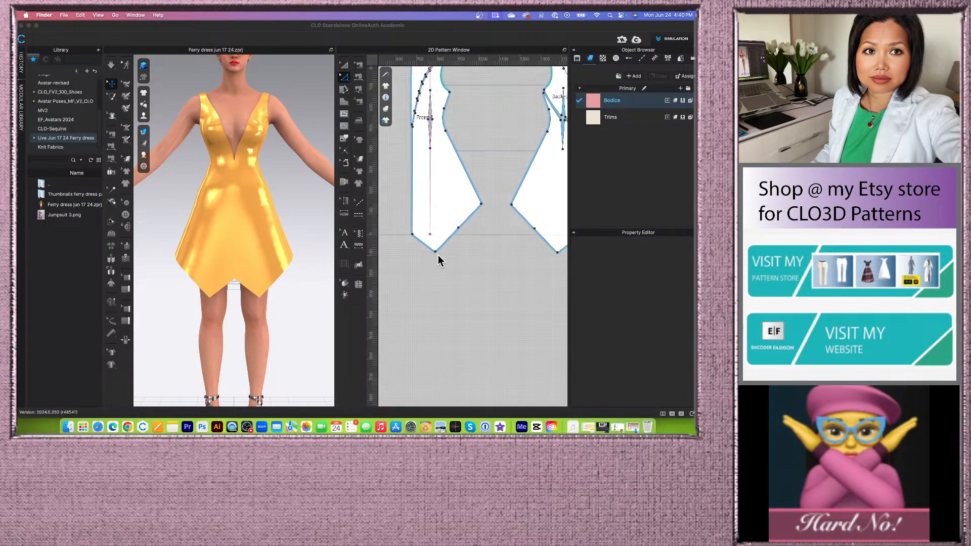
left_click(413, 236)
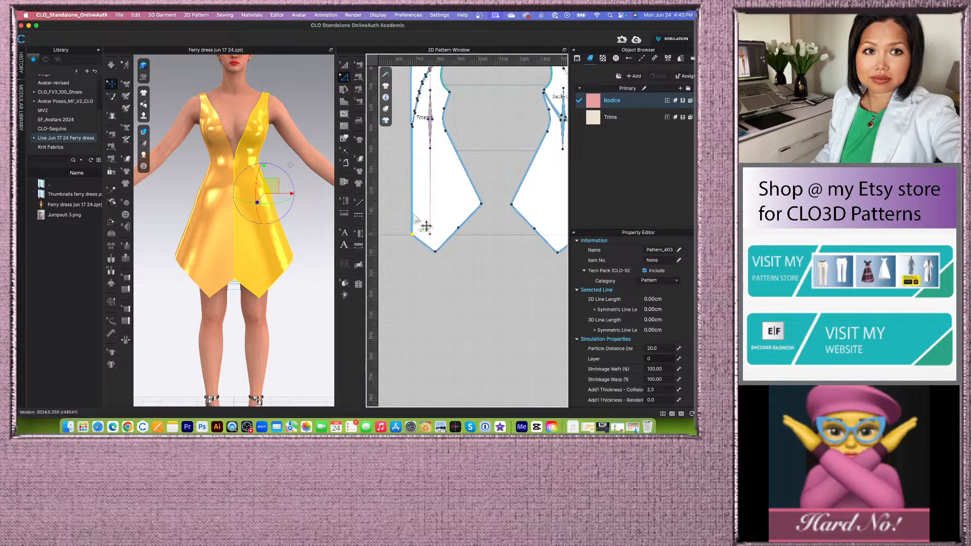
scroll(426, 225, "down", 2)
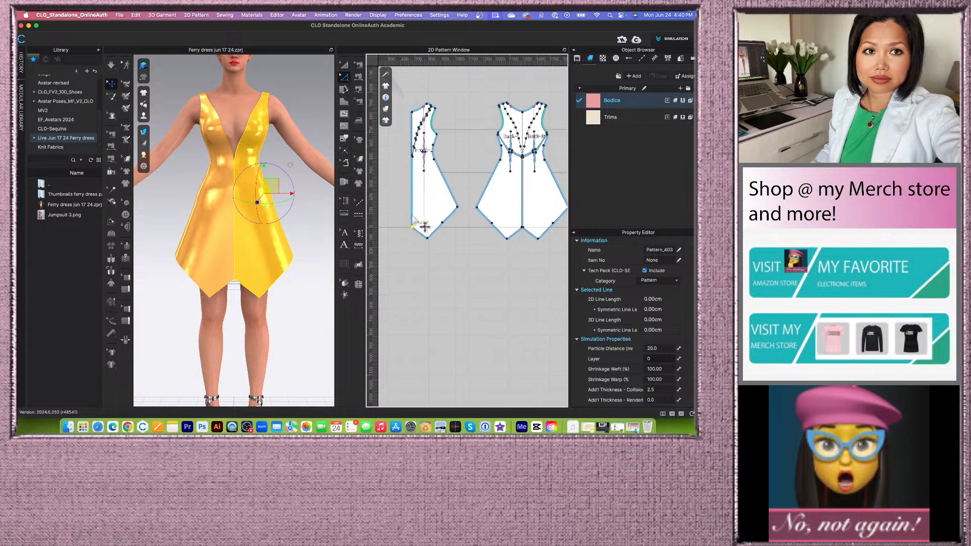
scroll(428, 229, "down", 3)
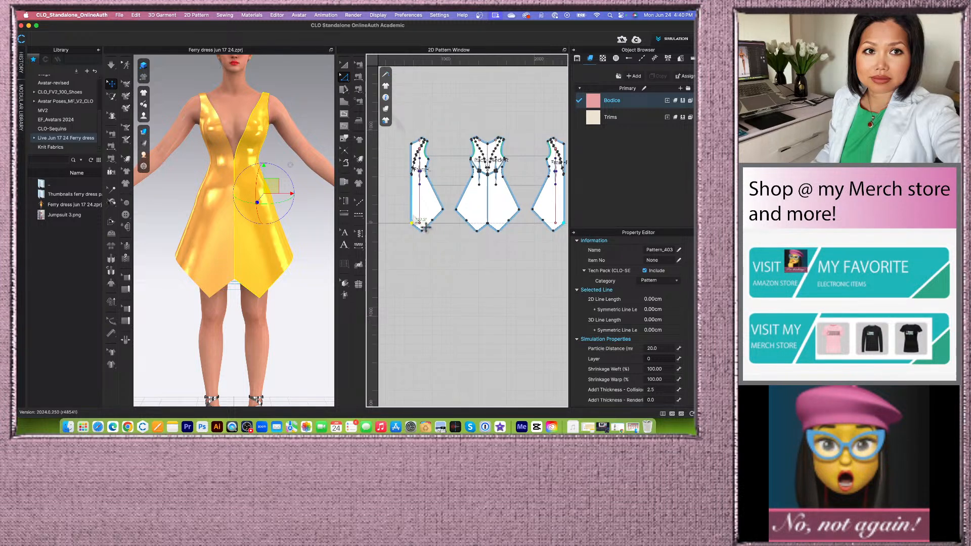
Split the front panel's centre-front line into two lines, with Line 1 set to 10 cm from the hem corner.
scroll(428, 231, "up", 4)
left_click(342, 73)
left_click(368, 81)
left_click(411, 222)
right_click(411, 223)
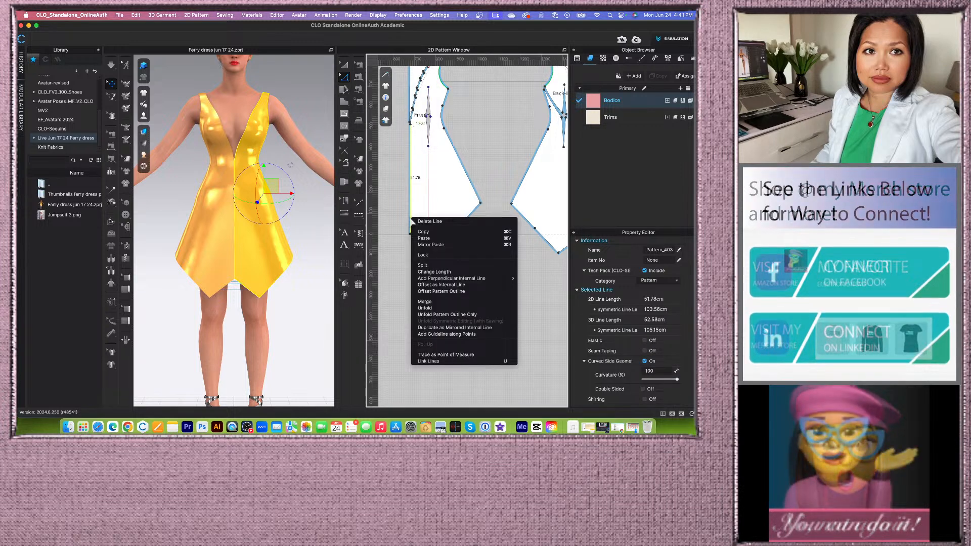
left_click(427, 271)
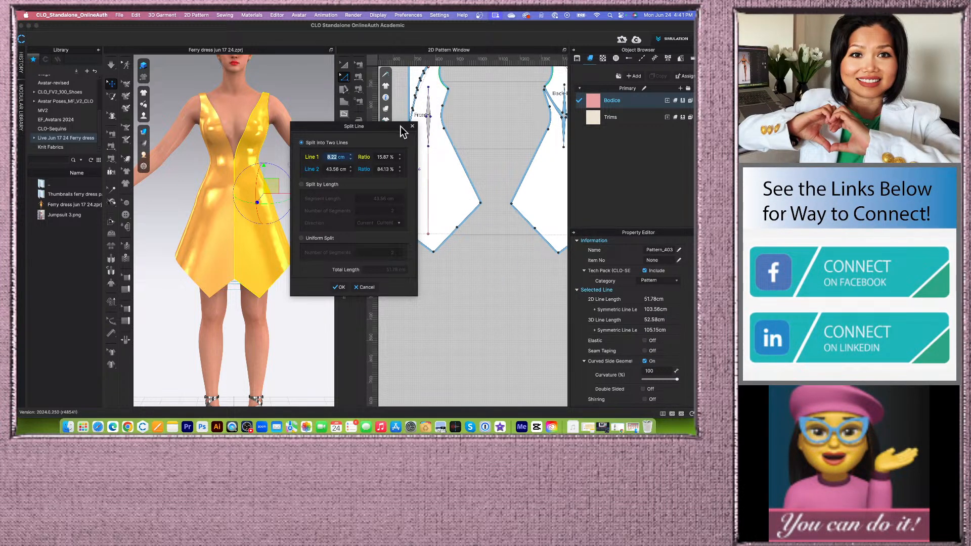
left_click_drag(401, 127, 314, 123)
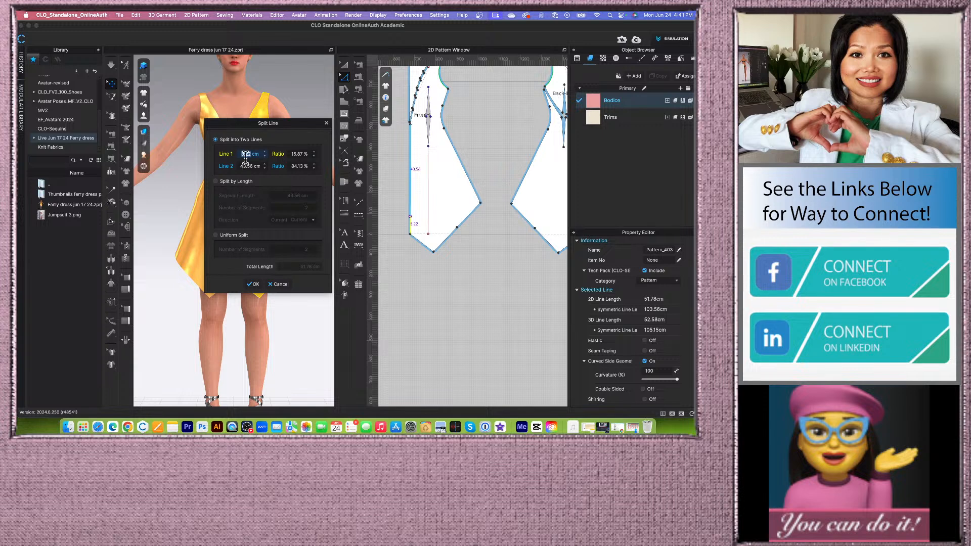
type("10")
left_click(253, 284)
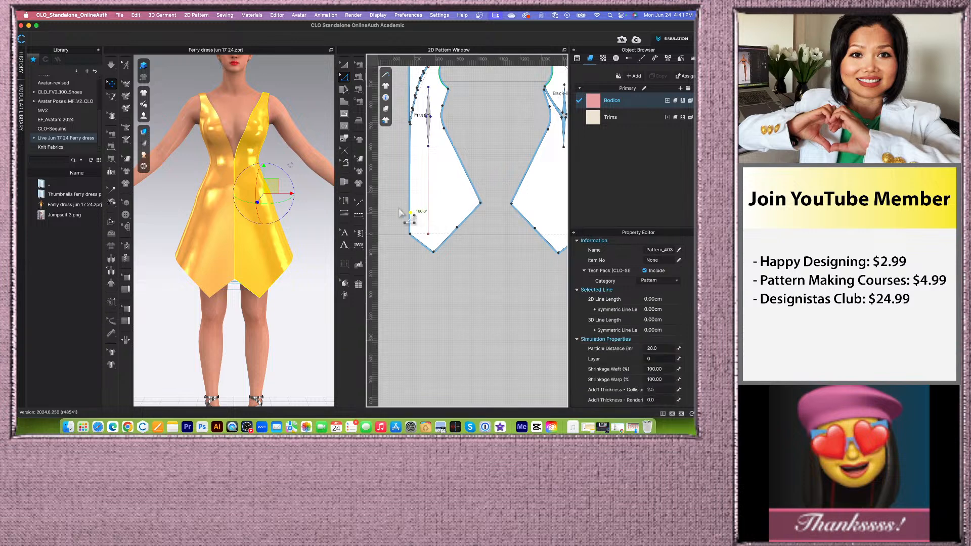
Split the back panel's centre-back line into two lines, with Line 1 set to 10 cm from the hem corner.
scroll(402, 217, "up", 4)
scroll(409, 237, "down", 4)
scroll(410, 239, "up", 4)
scroll(515, 226, "down", 5)
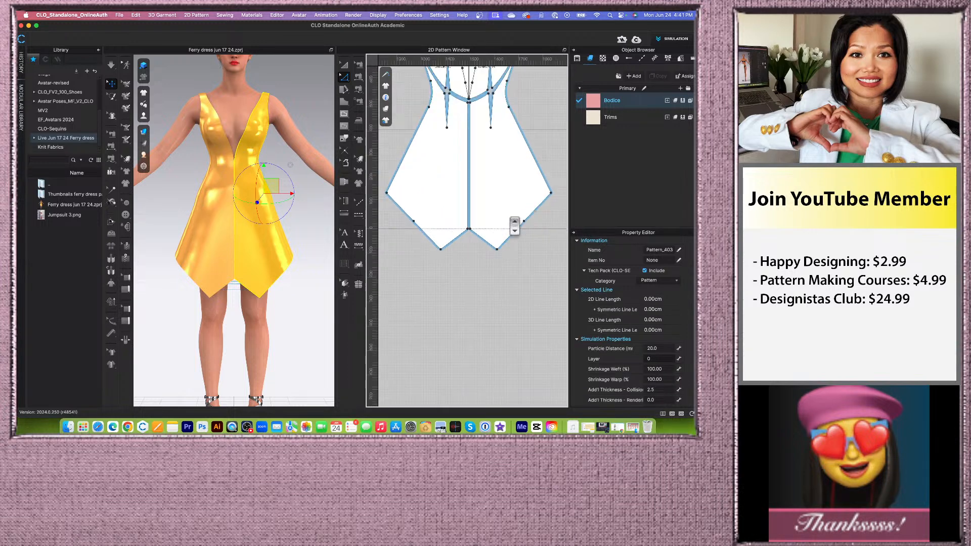
scroll(477, 213, "down", 3)
left_click(464, 204)
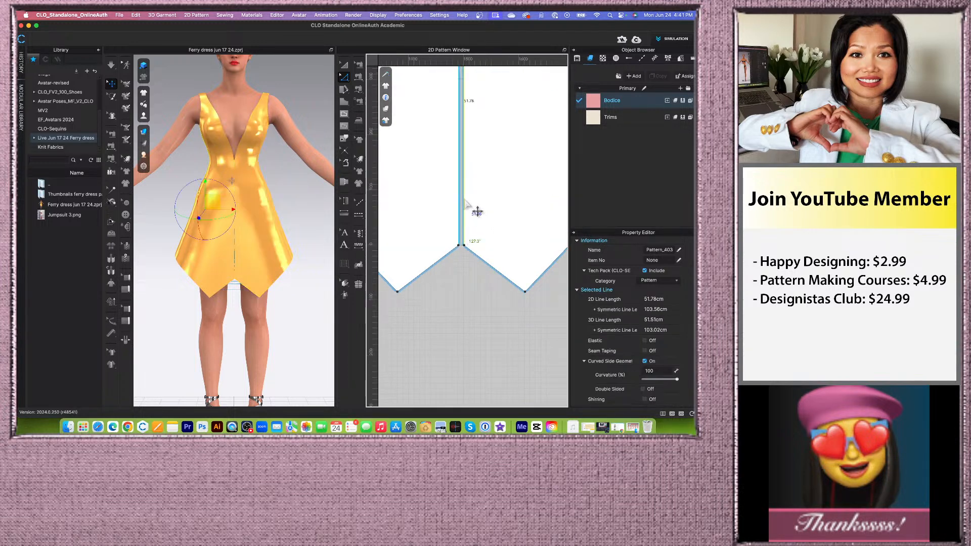
right_click(467, 203)
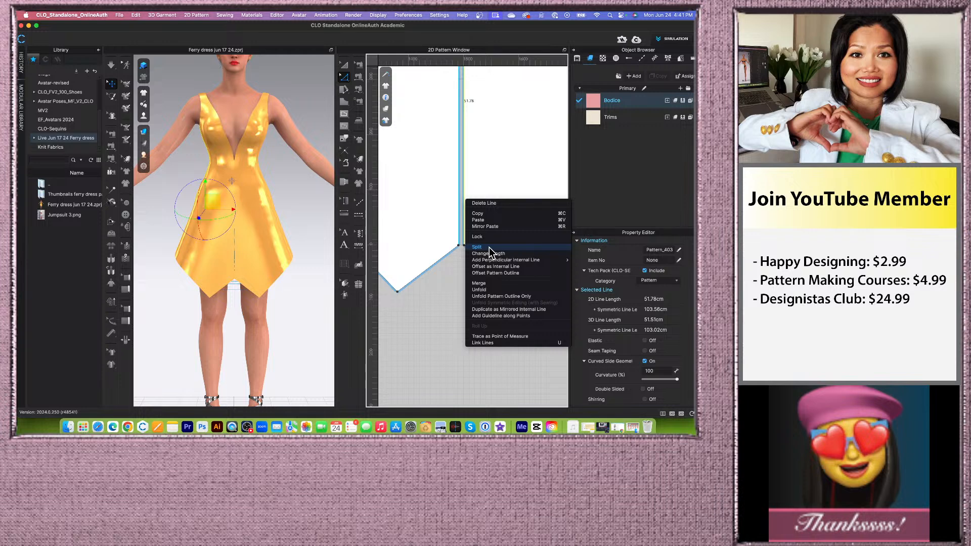
left_click(478, 248)
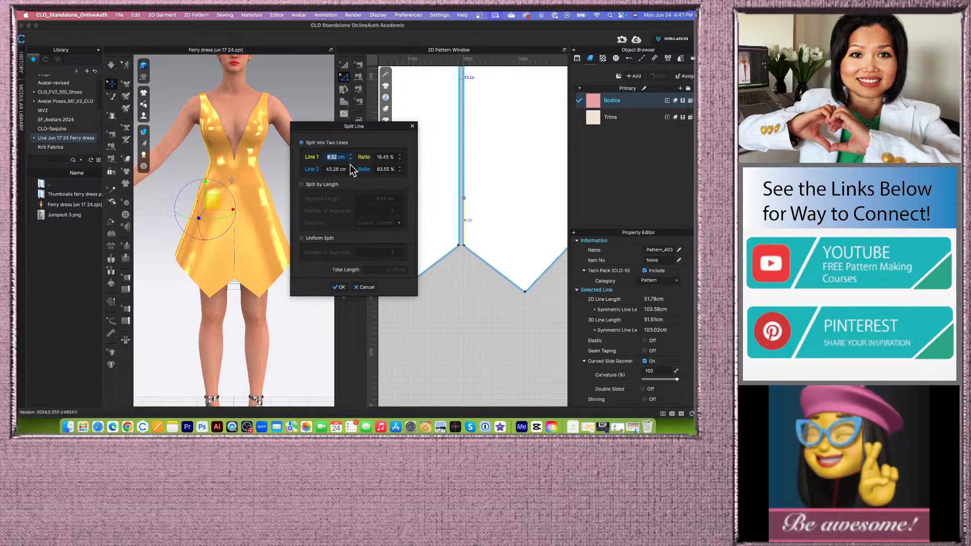
type("10")
key("Return")
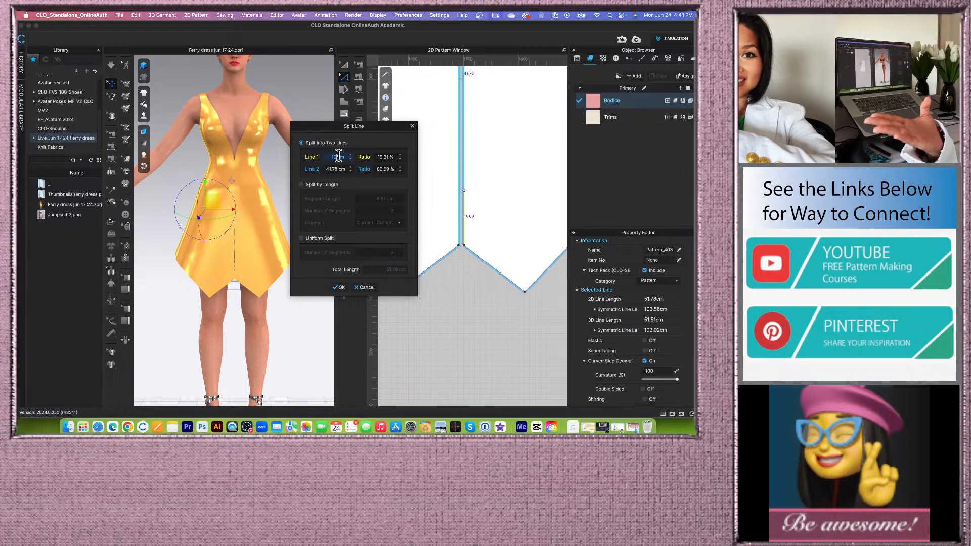
left_click(339, 168)
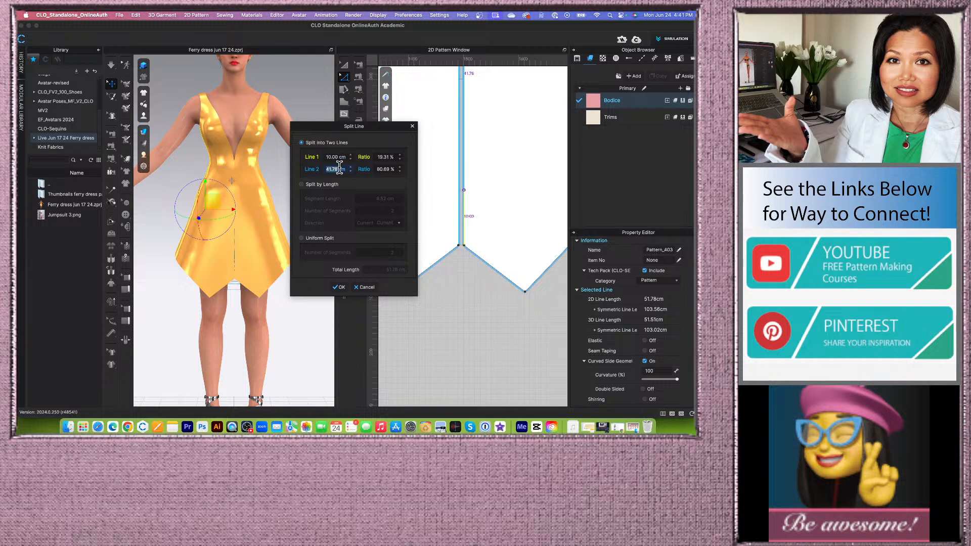
left_click(340, 288)
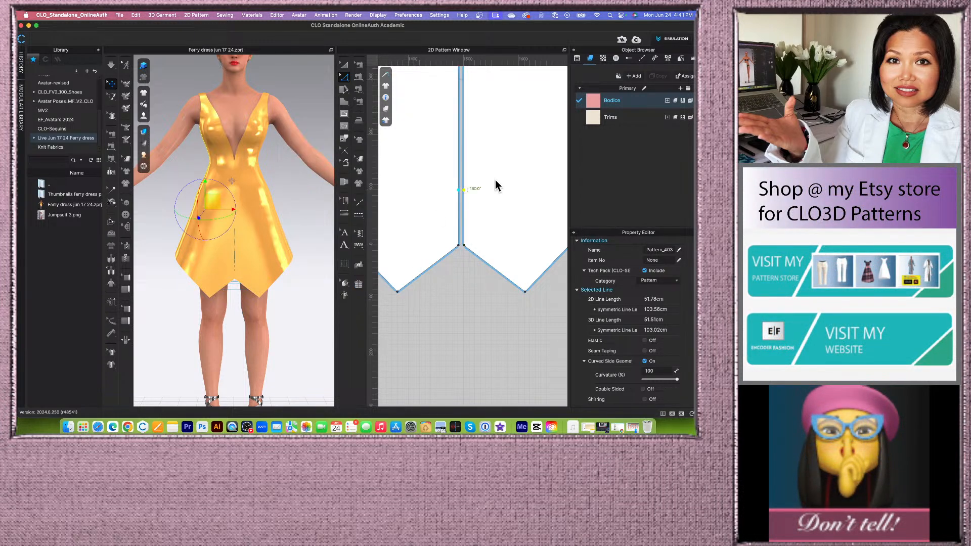
Delete the lower corner points of the centre-back line to deepen the hem notch up to the split points.
scroll(477, 279, "up", 5)
left_click(462, 227)
scroll(463, 282, "down", 8)
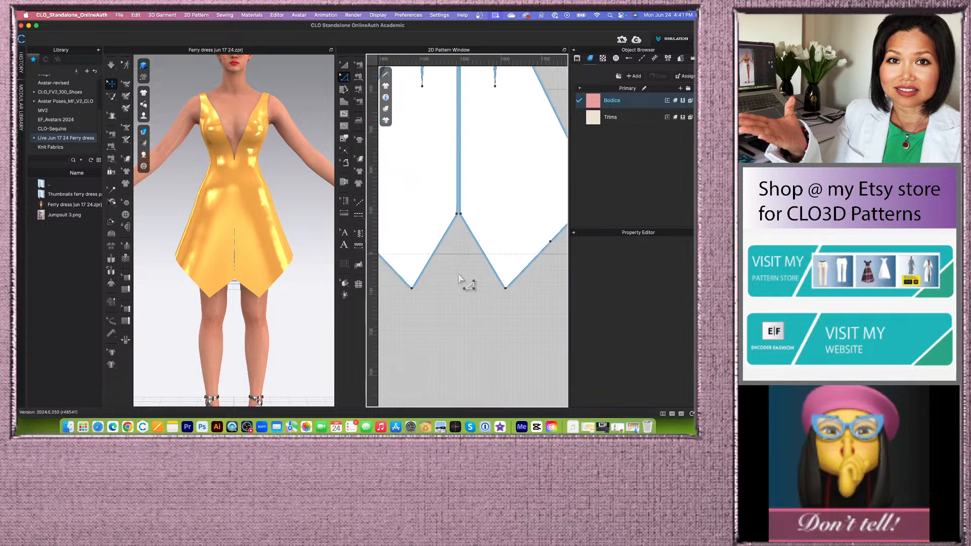
Delete the lower corner point of the front panel's centre line to deepen the front hem notch, and inspect it on the avatar.
scroll(504, 254, "down", 3)
scroll(429, 260, "up", 4)
left_click(425, 251)
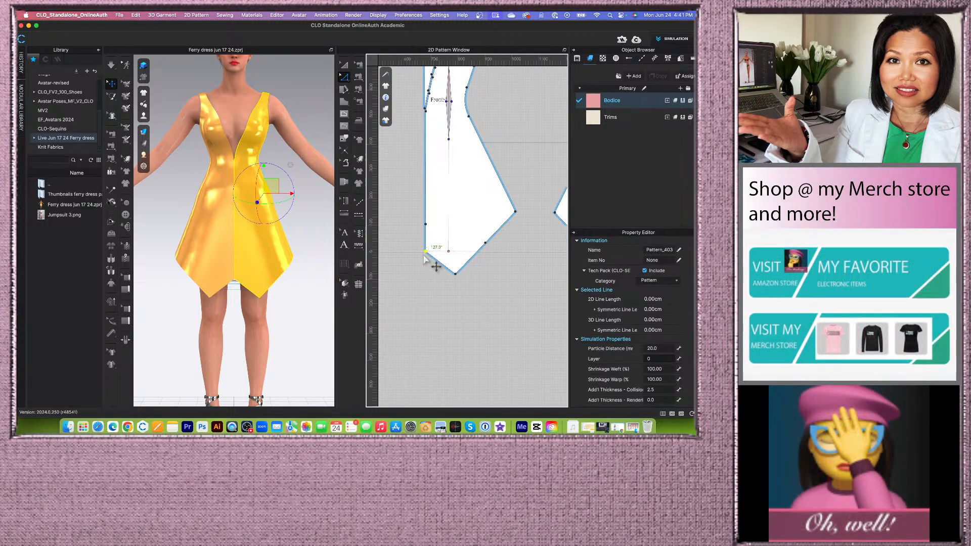
key("Delete")
right_click_drag(298, 310, 277, 307)
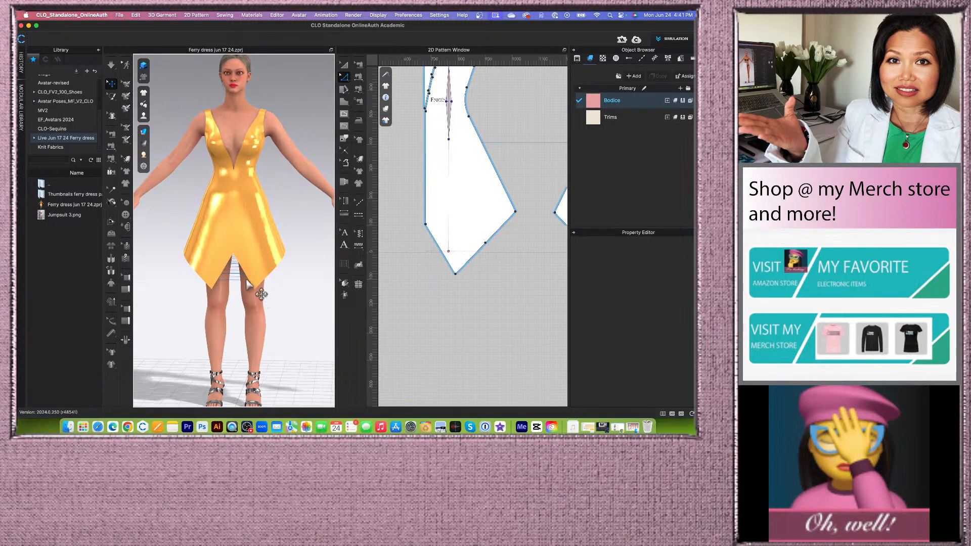
scroll(289, 310, "up", 3)
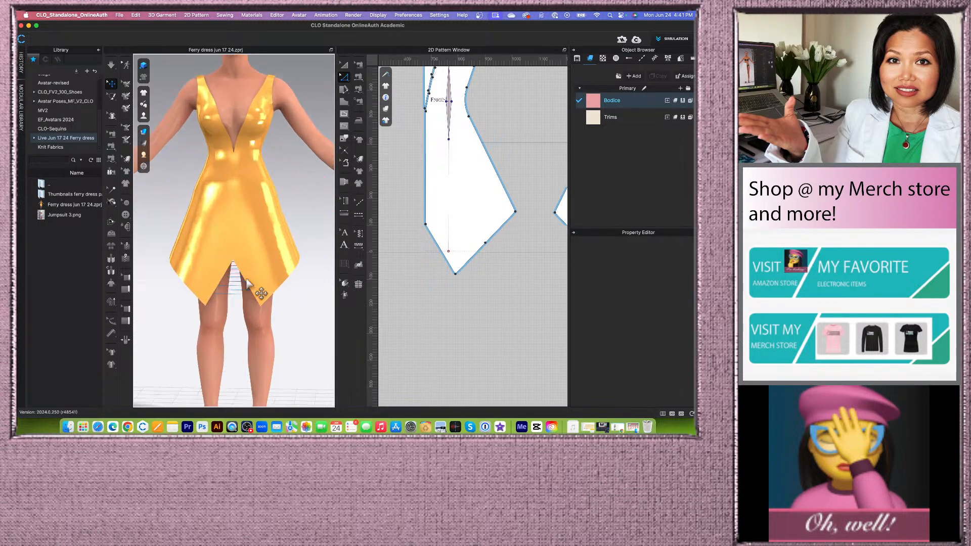
Edit the centre-front sewing by moving its lower end from the hem tip back up to the notch corner.
left_click(360, 65)
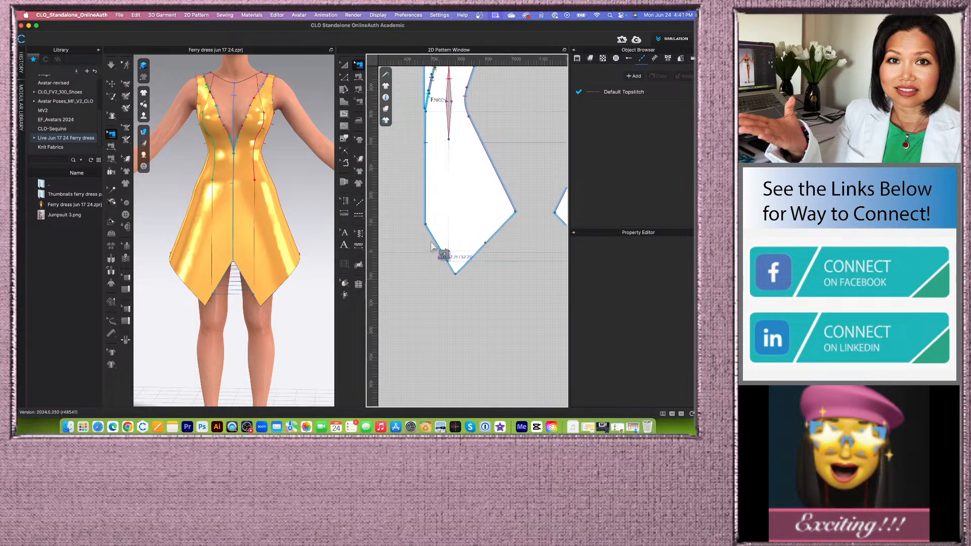
left_click(451, 265)
left_click_drag(455, 269, 391, 234)
scroll(390, 234, "down", 3)
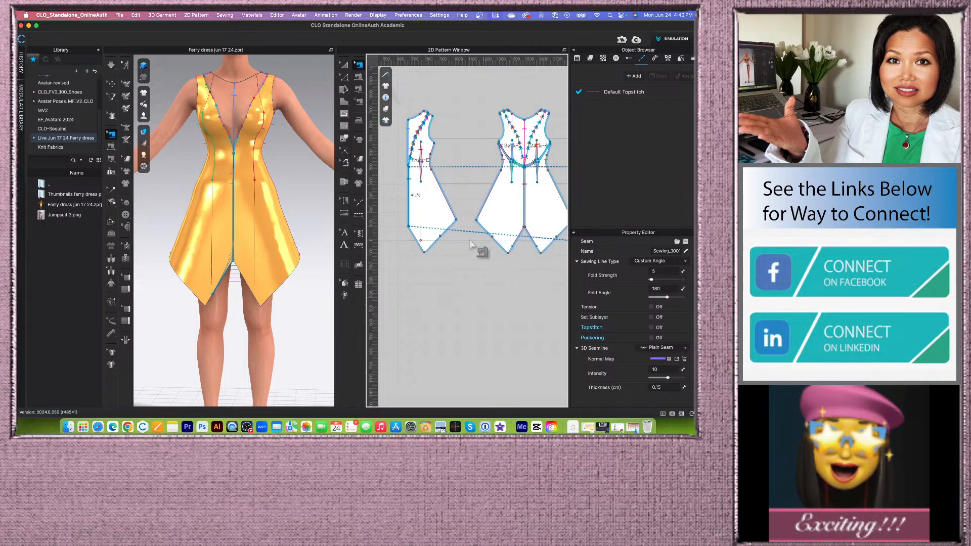
scroll(483, 253, "down", 5)
scroll(495, 257, "up", 8)
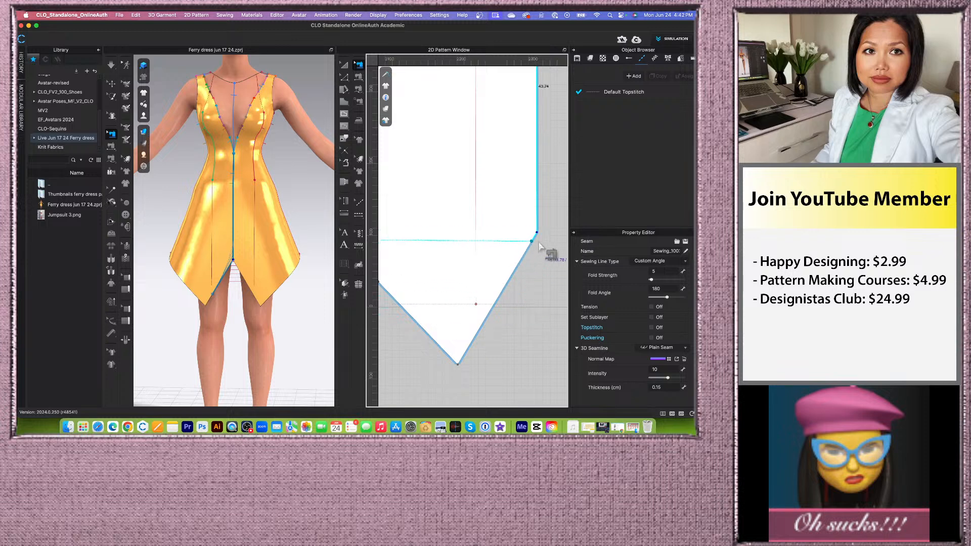
scroll(549, 224, "down", 8)
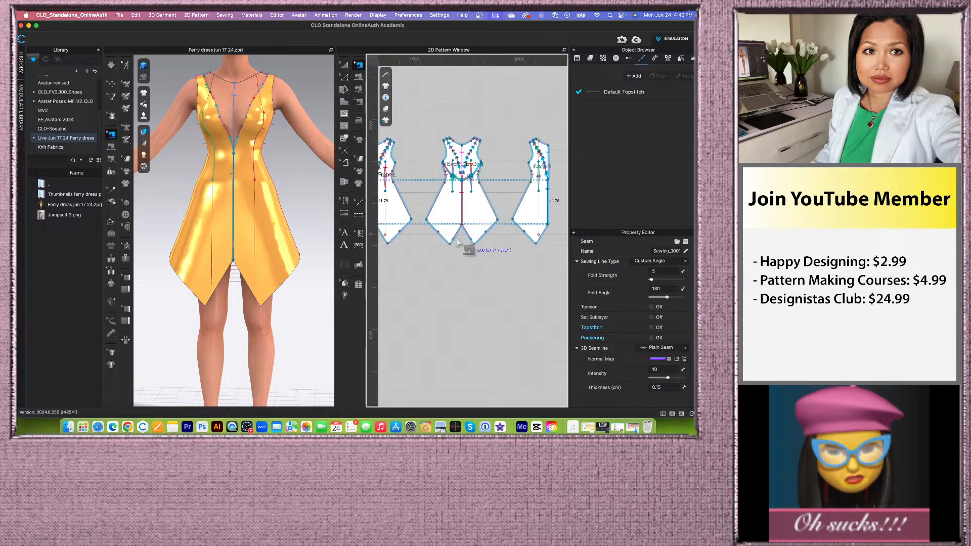
Edit the centre-back sewing by moving its lower ends on both back panels from the slanted notch edges up to the notch corner.
scroll(446, 239, "up", 6)
left_click(514, 209)
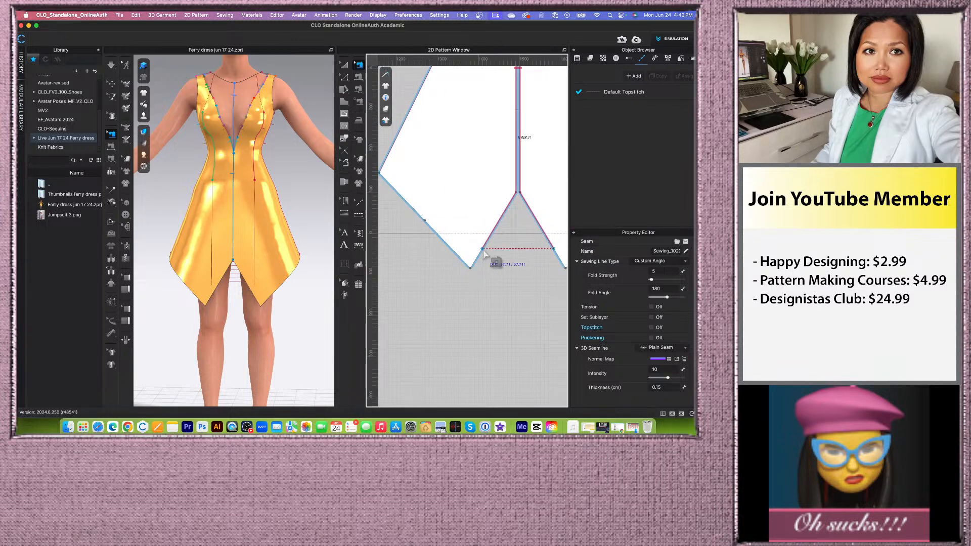
left_click_drag(482, 249, 517, 193)
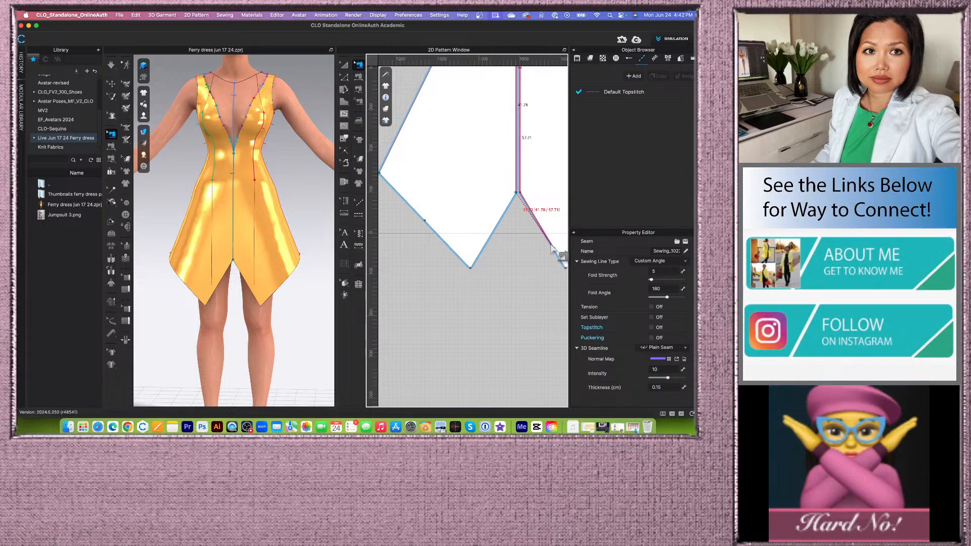
left_click(556, 252)
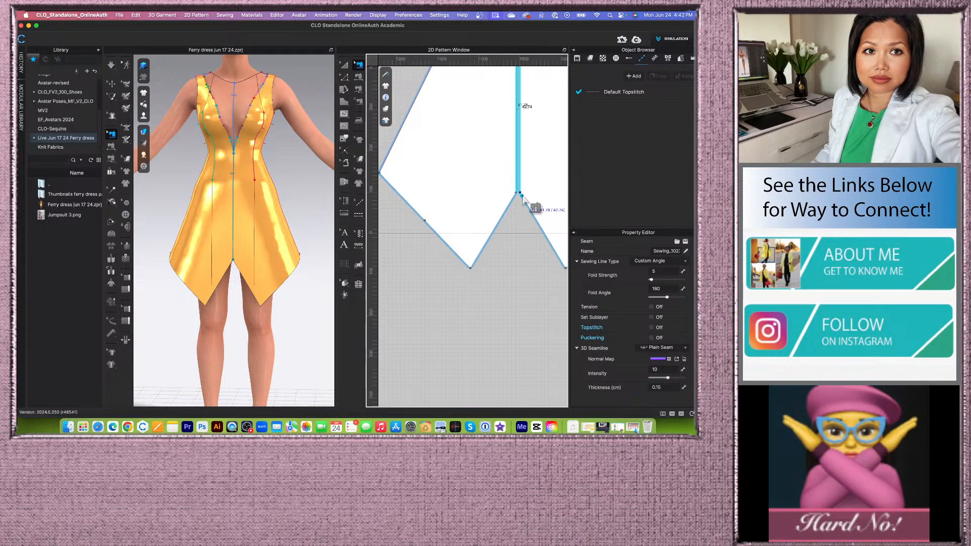
scroll(462, 197, "down", 5)
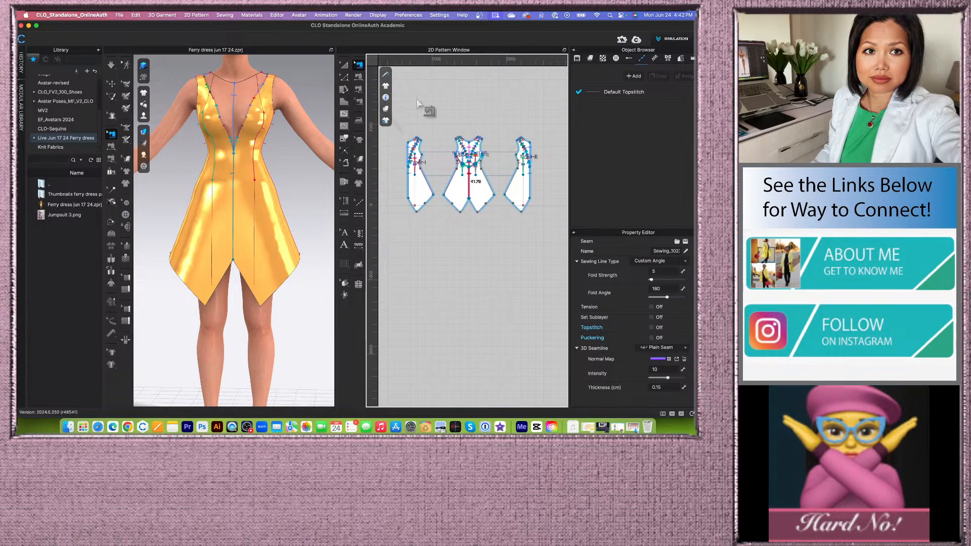
Simulate the dress with the corrected centre seams and inspect the full-length notched hem on the avatar.
left_click(112, 65)
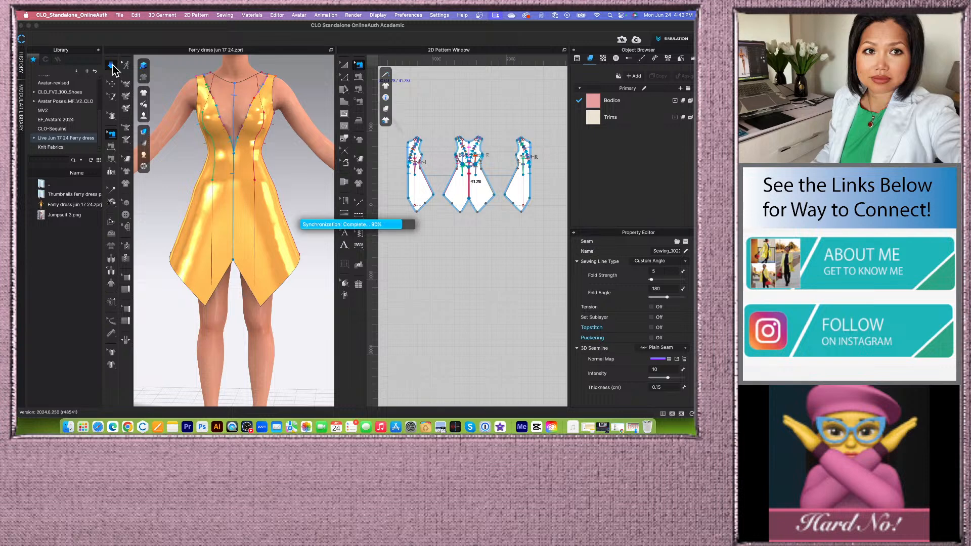
left_click(112, 68)
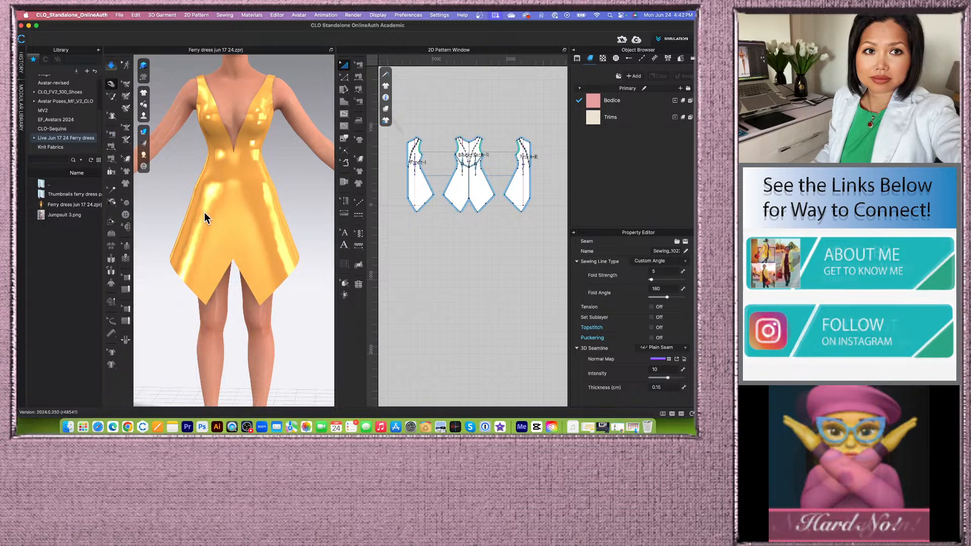
key("b")
scroll(233, 229, "down", 2)
right_click(269, 323)
left_click(283, 97)
left_click(112, 84)
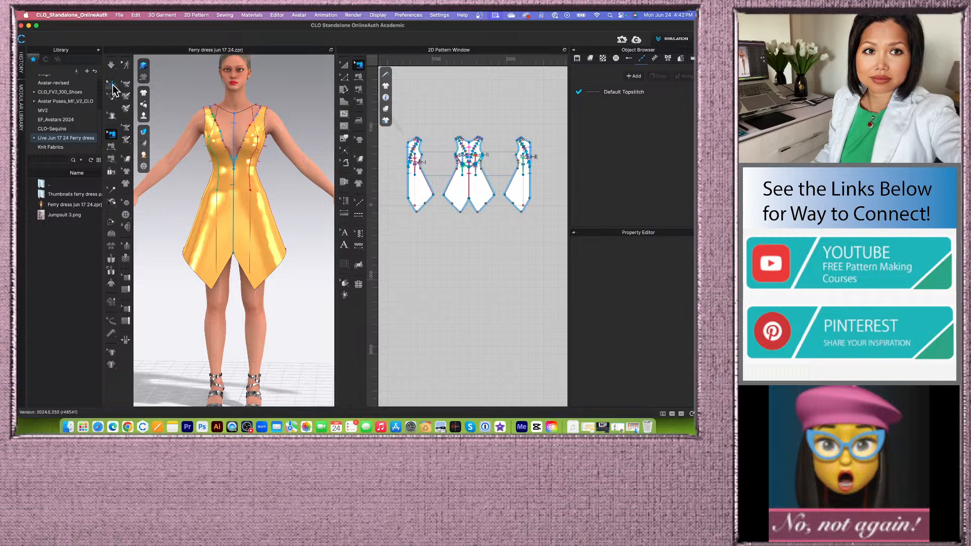
scroll(426, 248, "down", 2)
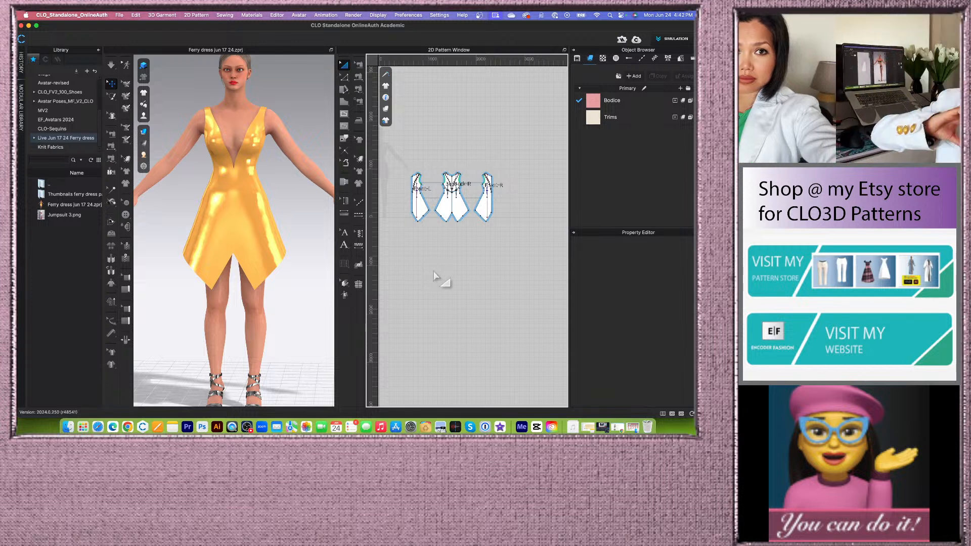
right_click_drag(317, 247, 297, 278)
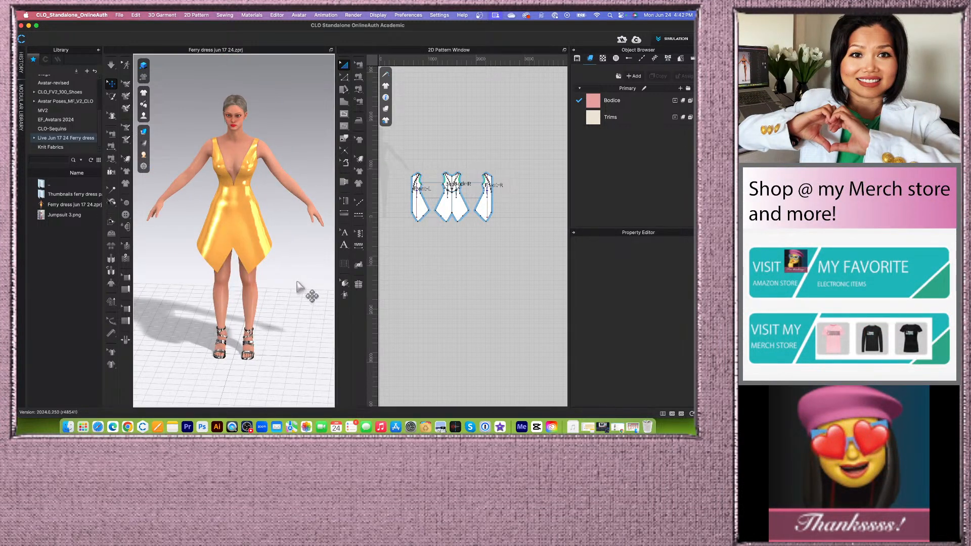
scroll(298, 282, "up", 2)
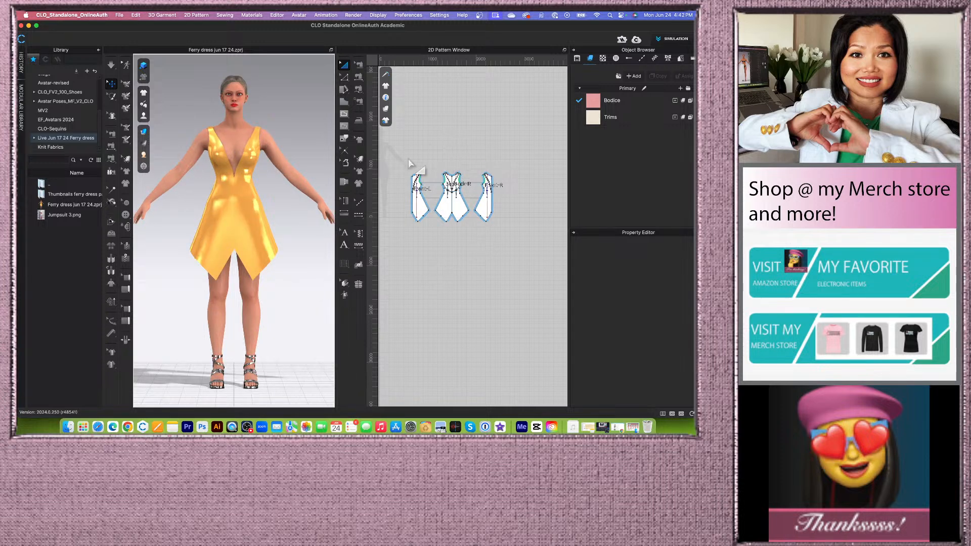
Save the current garment as a 3D state in the history and rename it Dress 4.
left_click(22, 62)
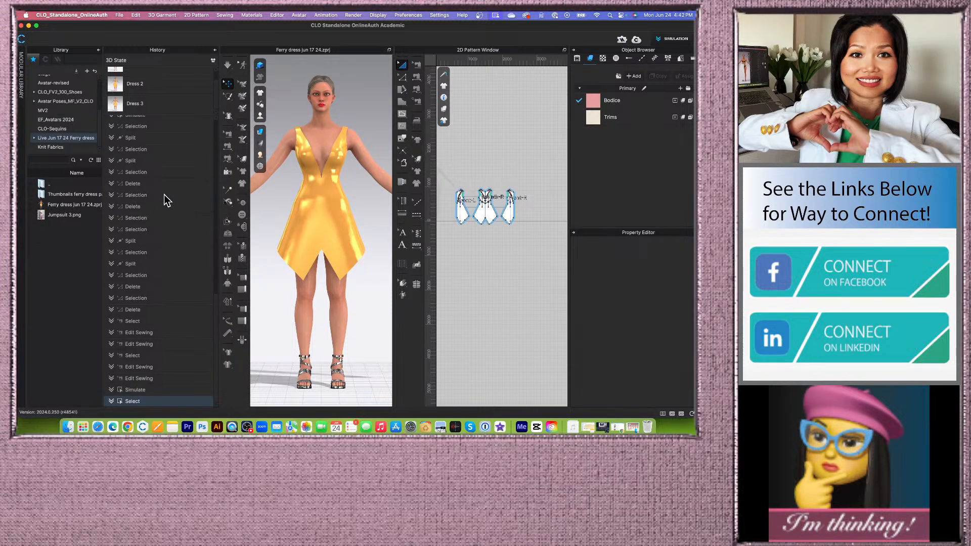
left_click(214, 61)
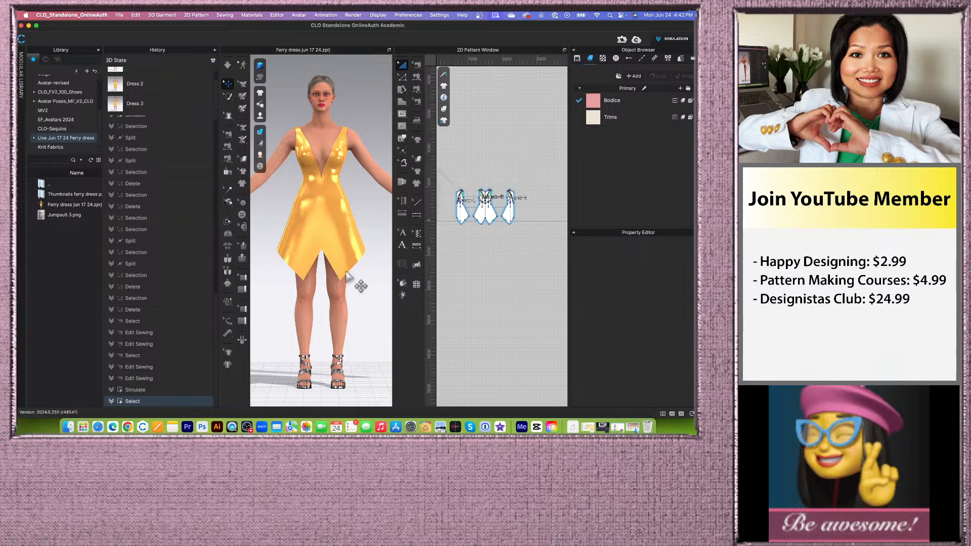
right_click(149, 106)
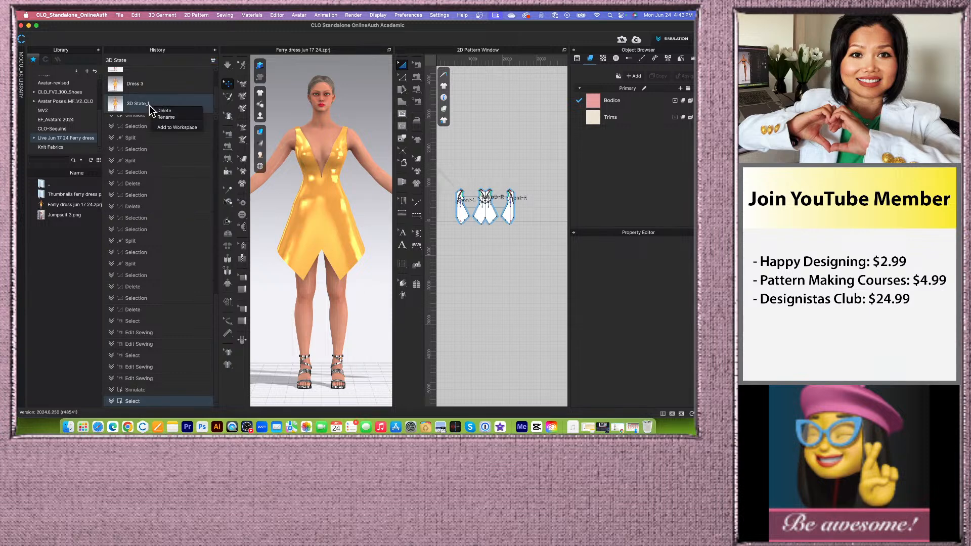
left_click(167, 117)
type("Dress")
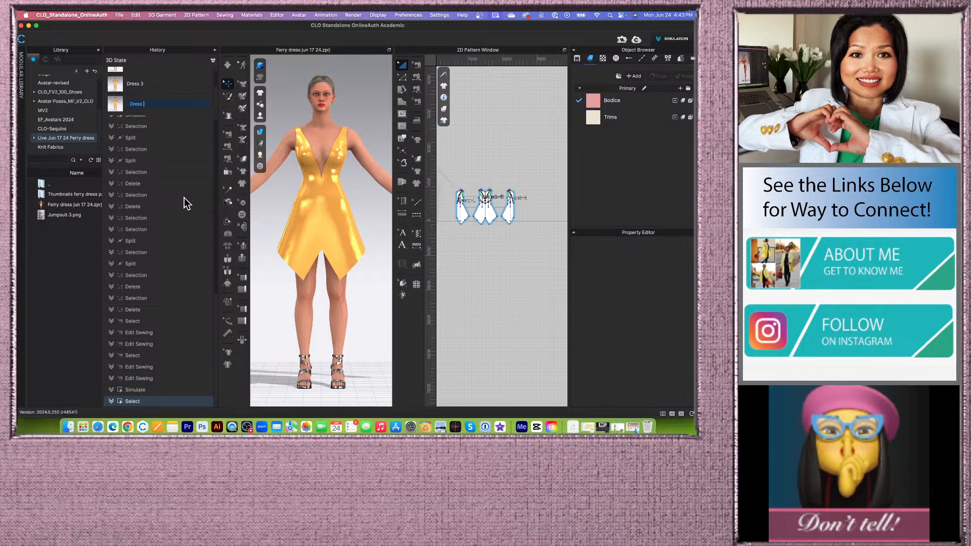
type(" 4")
key("Return")
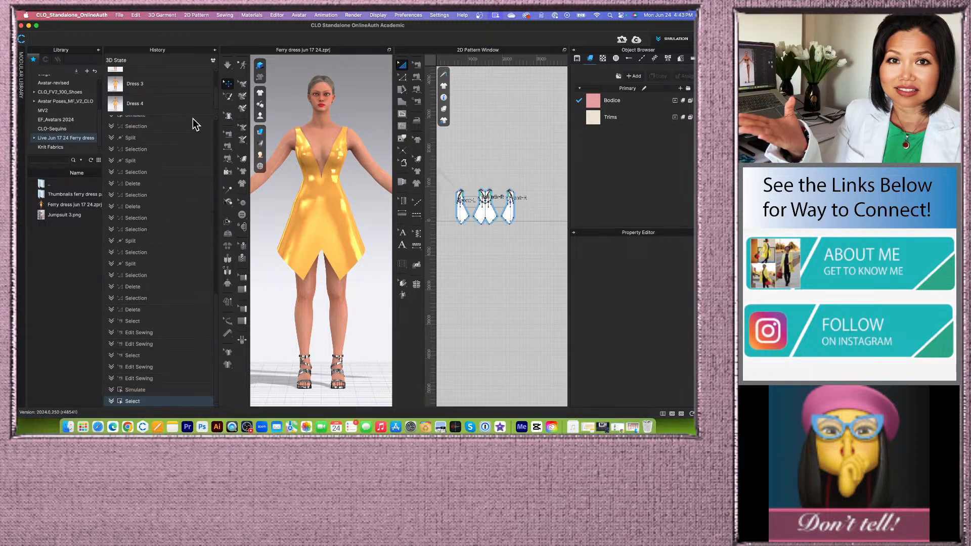
left_click(215, 50)
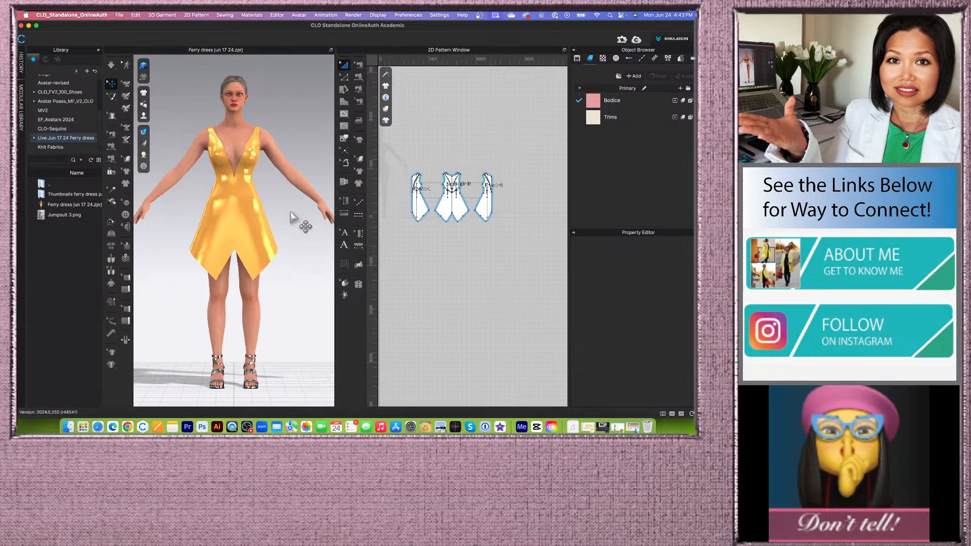
scroll(279, 190, "down", 2)
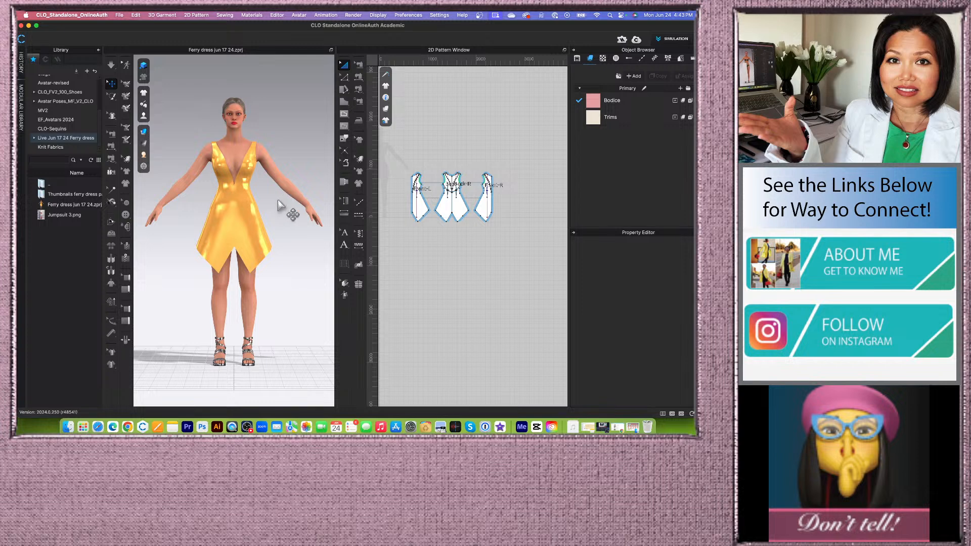
scroll(469, 245, "down", 3)
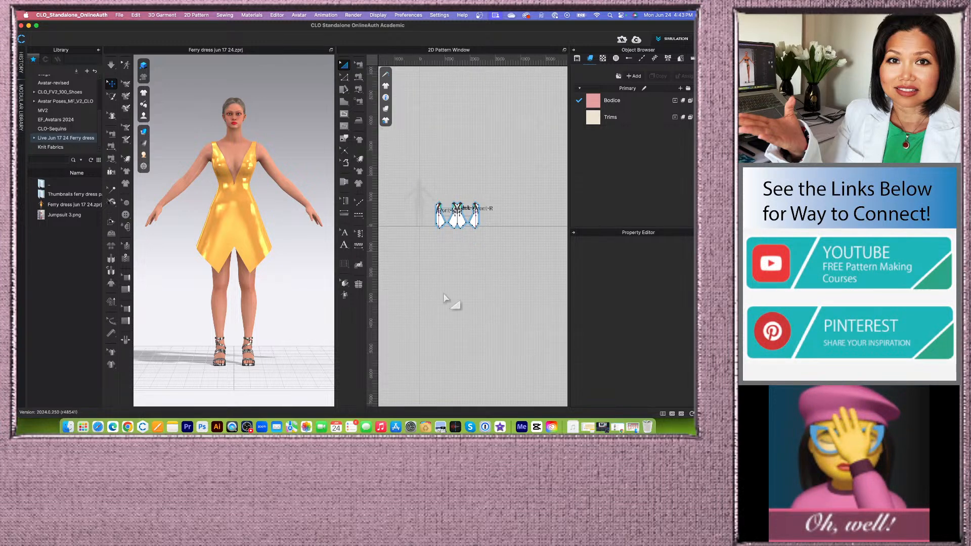
left_click(69, 428)
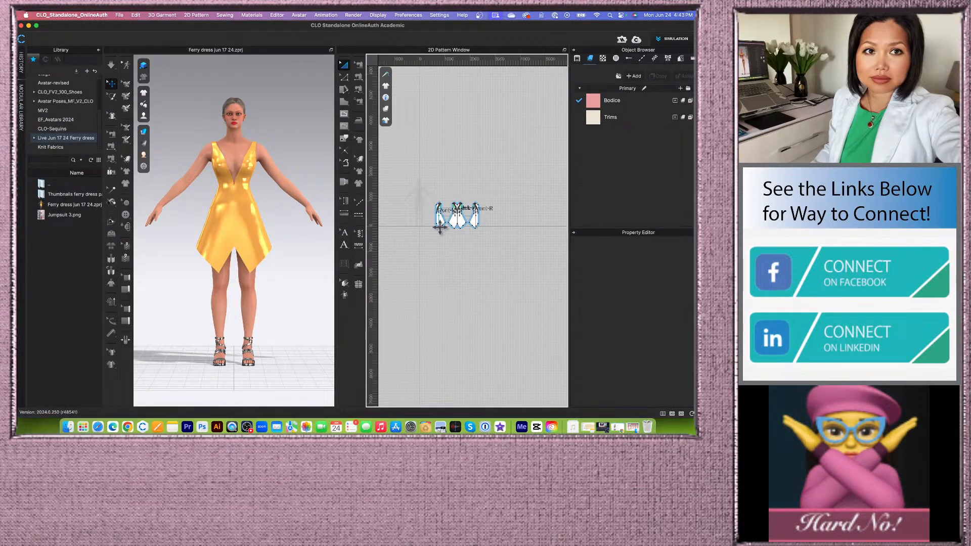
Delete the extra points in the middle of the slanted side hem lines on the front and back panels.
scroll(430, 220, "up", 3)
scroll(430, 220, "up", 5)
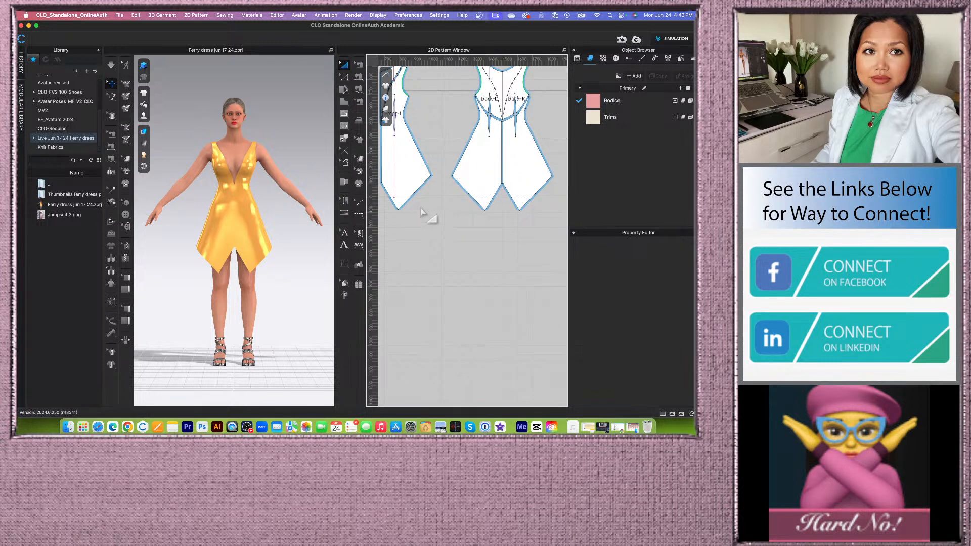
left_click(344, 77)
left_click(414, 194)
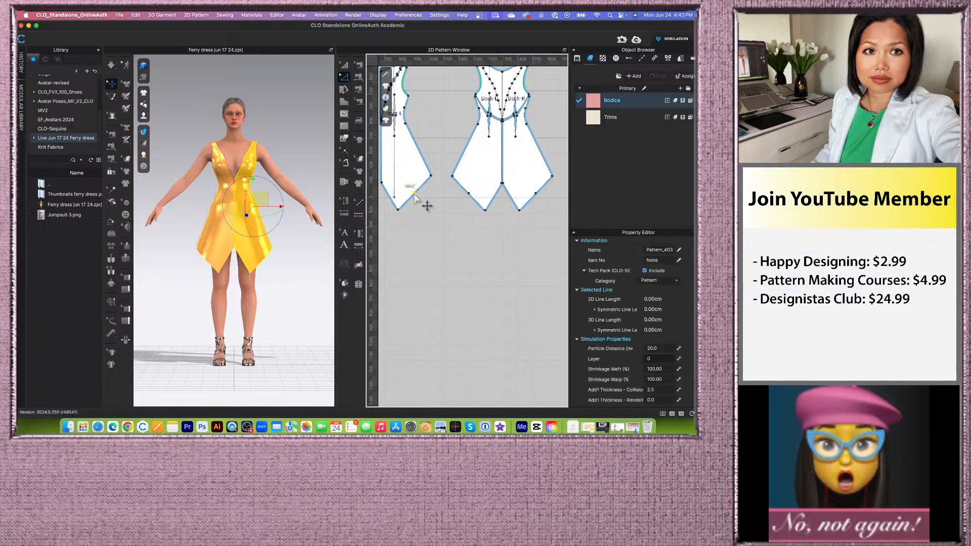
left_click(429, 215)
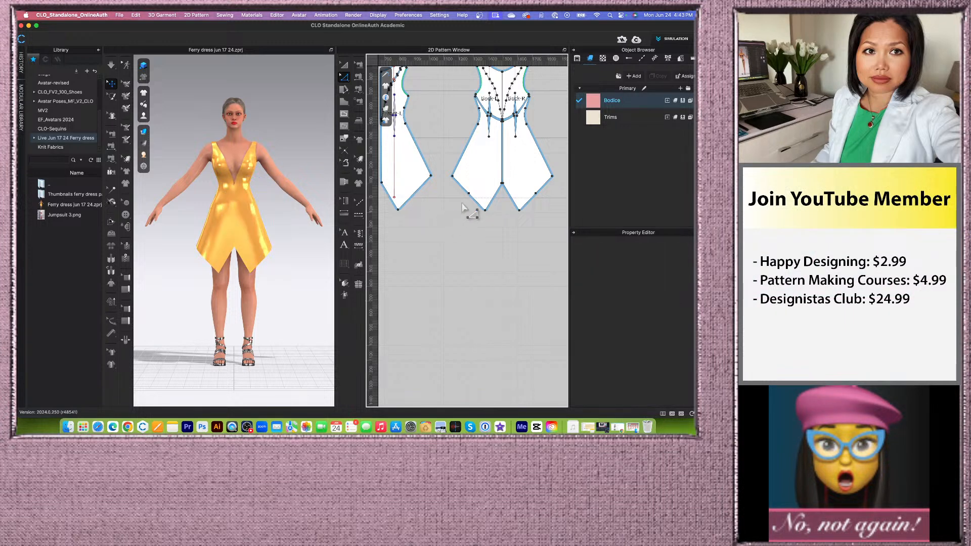
left_click(468, 193)
left_click(463, 224)
scroll(464, 225, "down", 3)
scroll(444, 226, "up", 3)
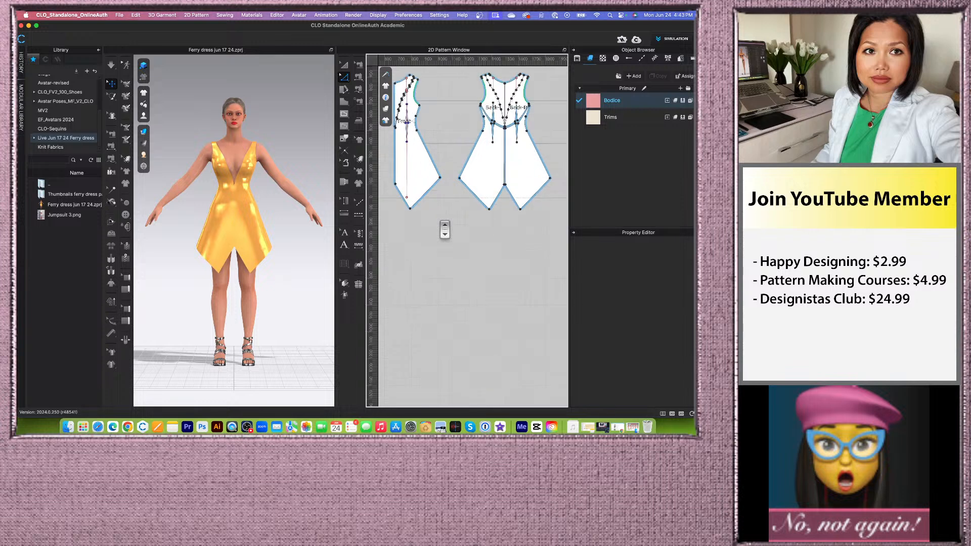
scroll(407, 226, "up", 5)
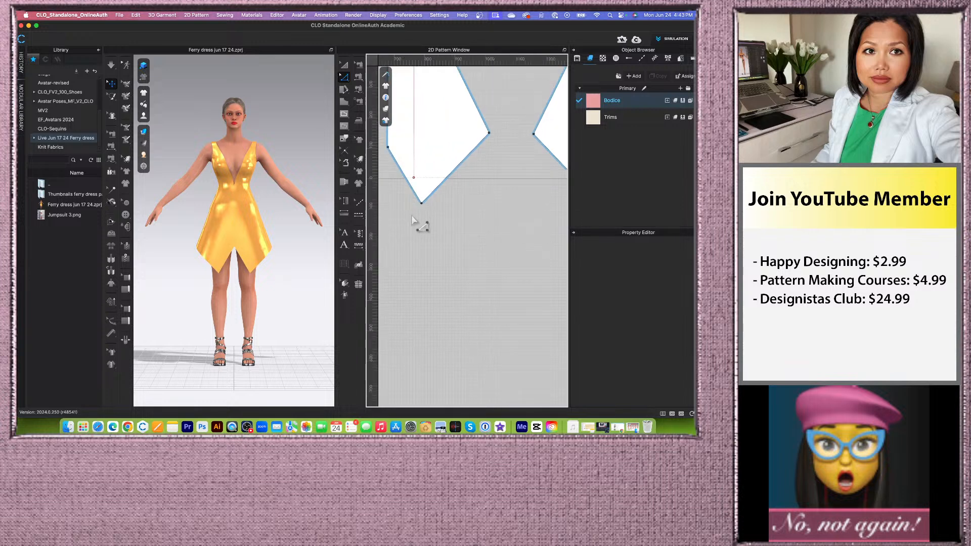
Select the slanted side hem lines of the front and back panels and start Offset as Internal Line on them.
left_click(454, 175)
scroll(450, 215, "down", 4)
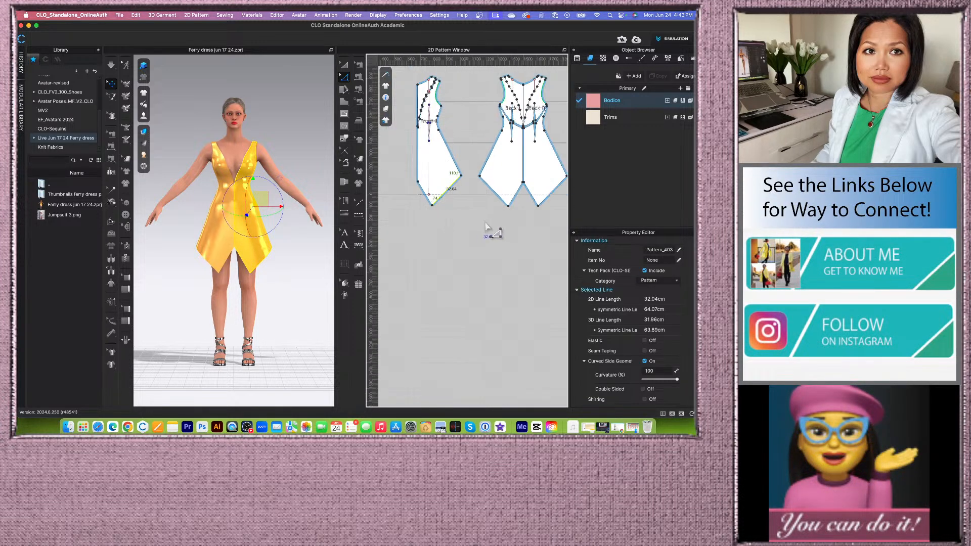
left_click(495, 194, "shift")
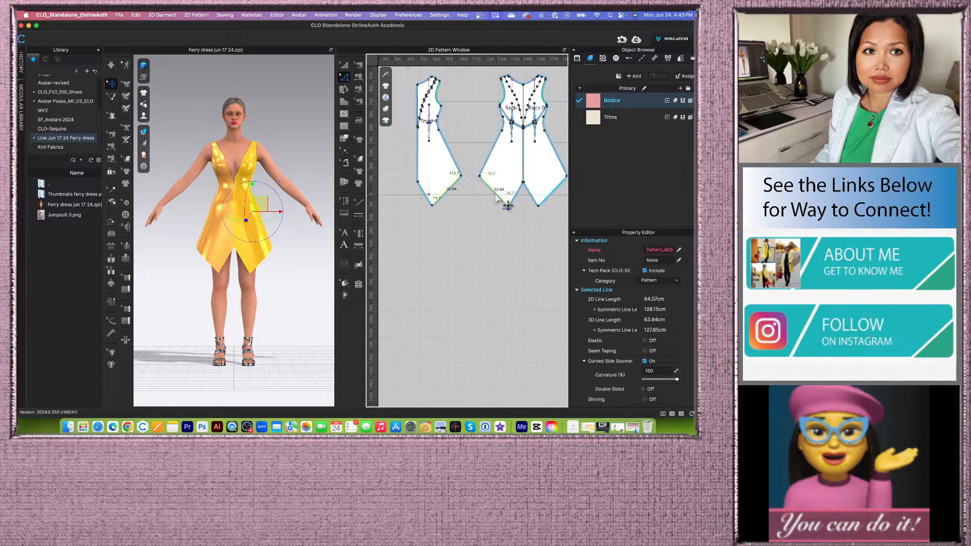
right_click(497, 195)
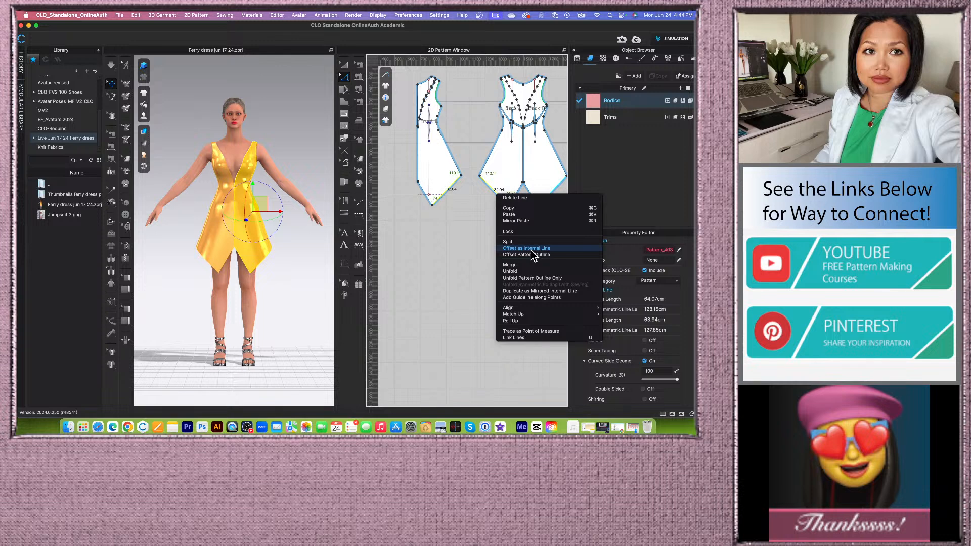
left_click(530, 248)
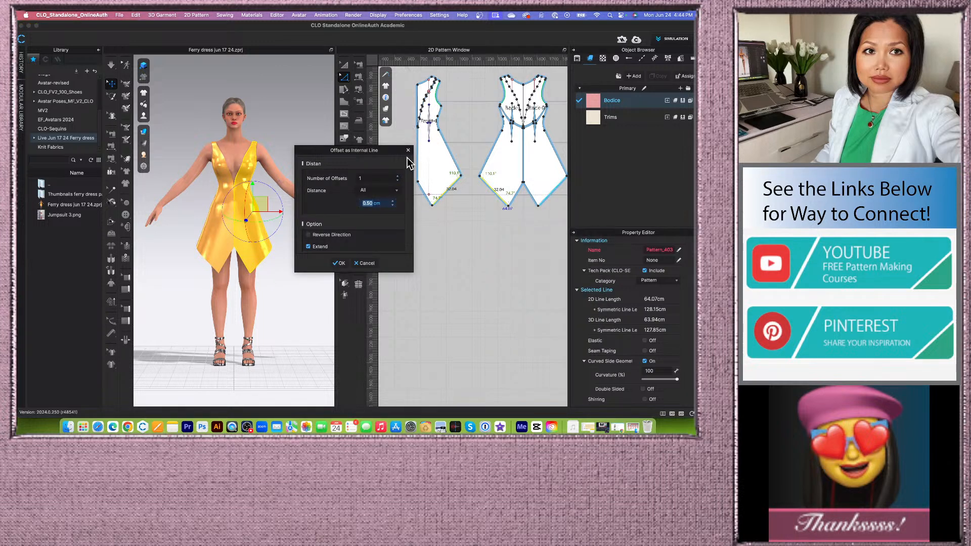
Configure the internal line offset with 3 offsets, Individual distances, measured from the Selected Line.
left_click(398, 176)
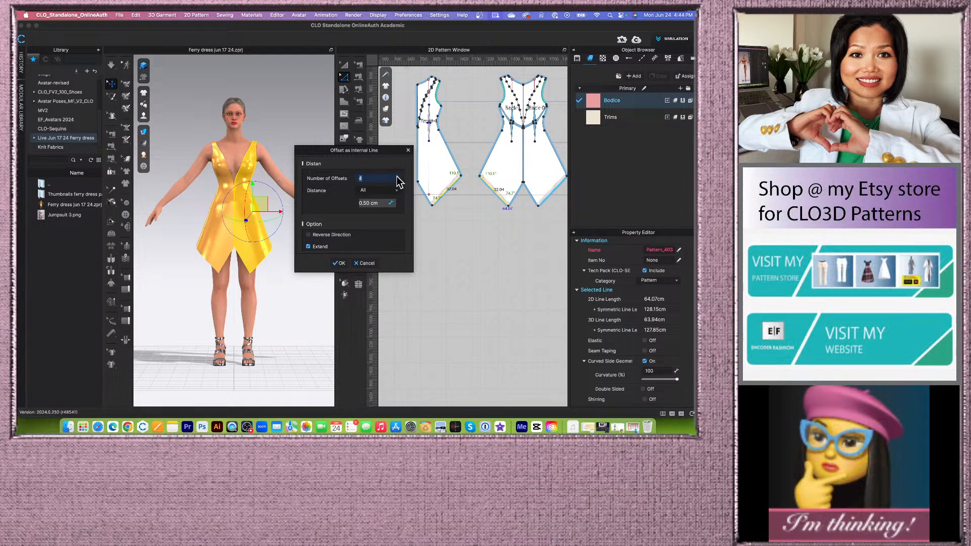
left_click(398, 180)
left_click(397, 191)
left_click(374, 198)
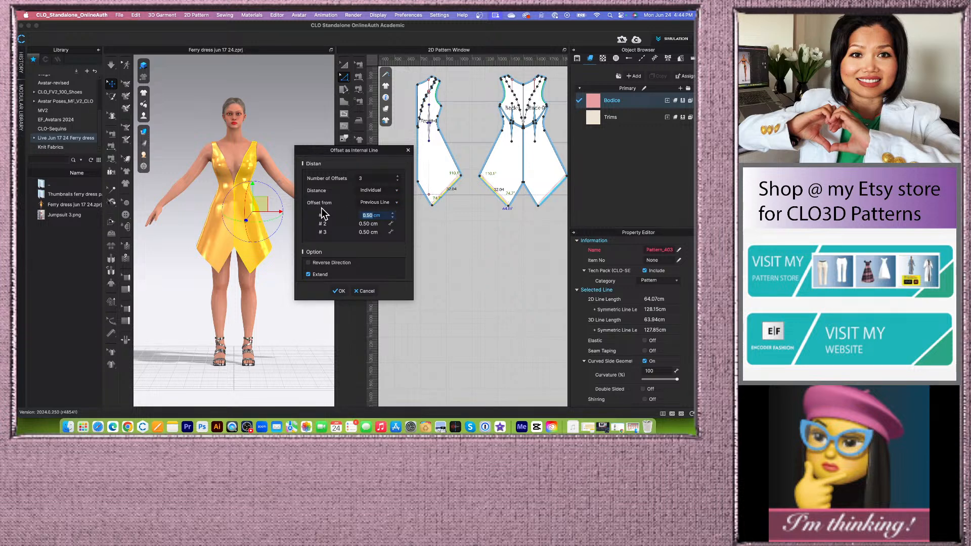
left_click(397, 202)
left_click(372, 214)
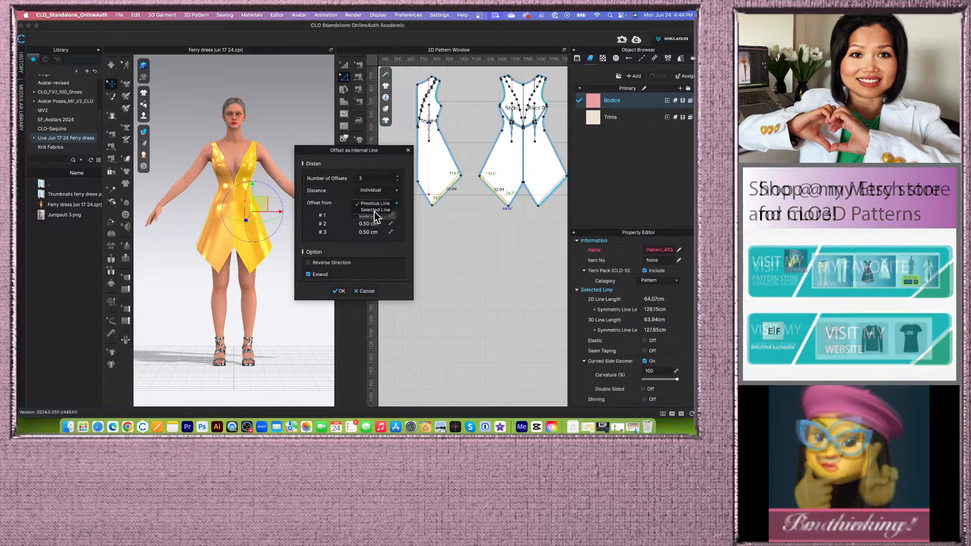
Set the distances of offsets 1, 2 and 3 to 5 cm each.
left_click_drag(386, 152, 339, 143)
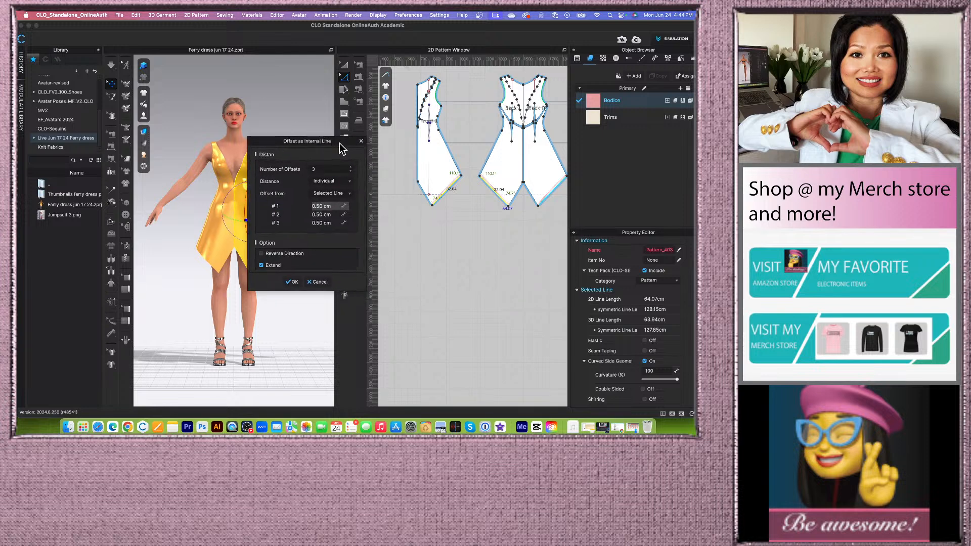
double_click(333, 206)
type("5")
key("Tab")
type("5")
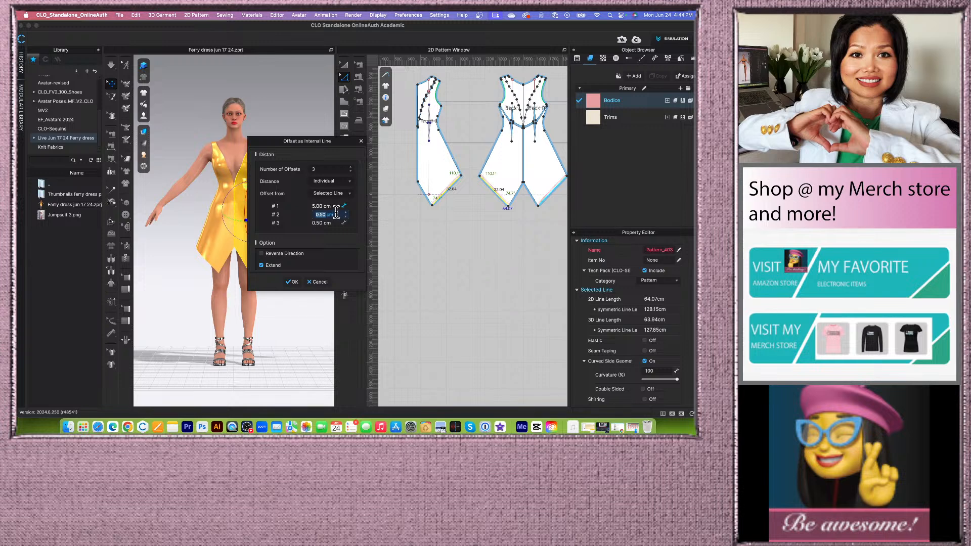
key("Tab")
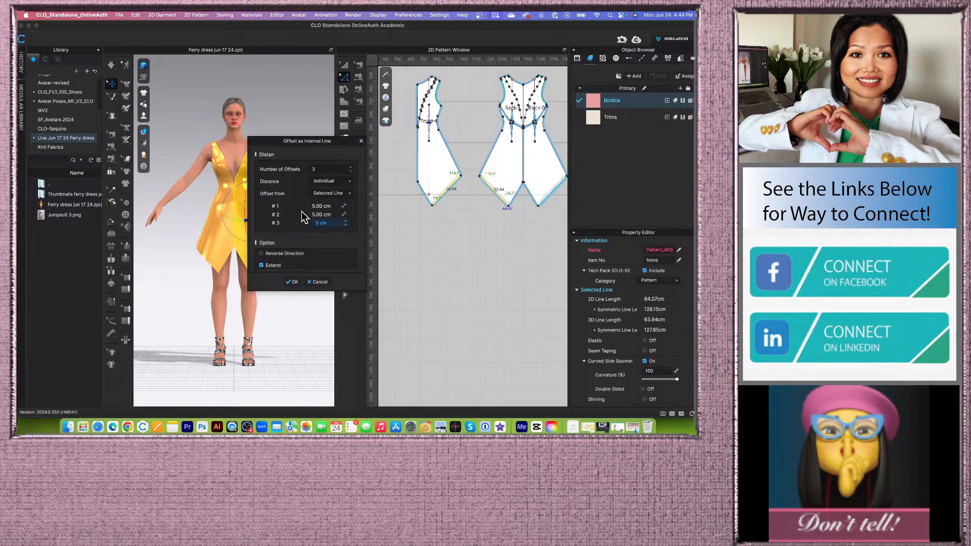
key("Tab")
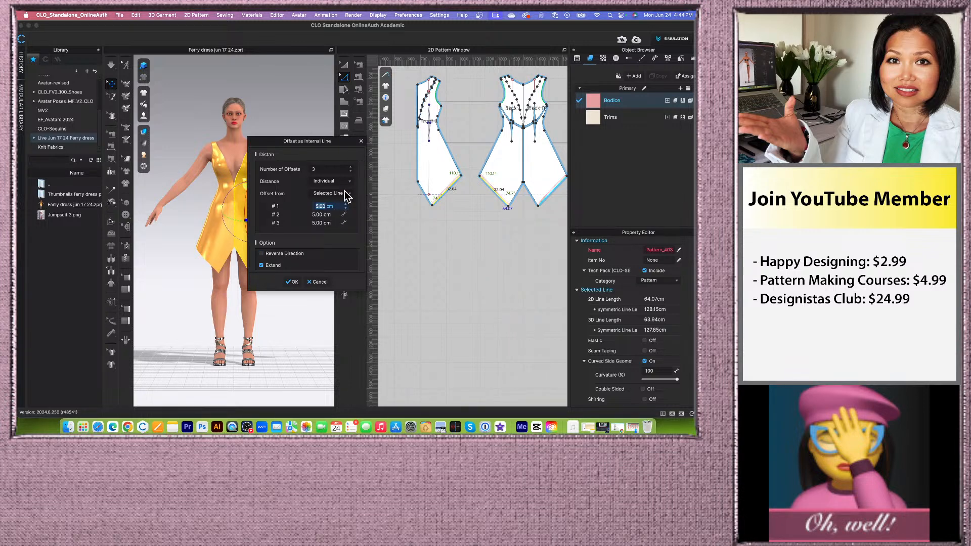
left_click(329, 193)
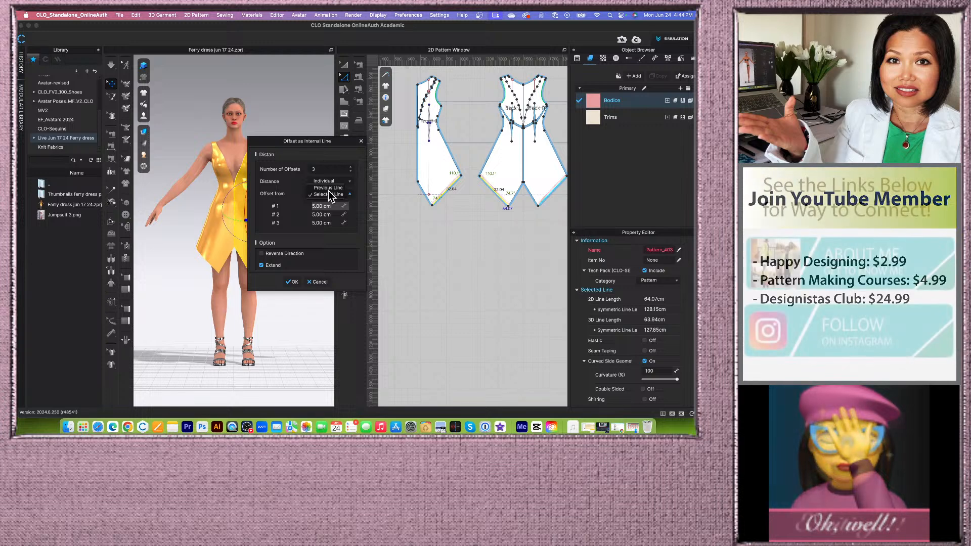
left_click(327, 194)
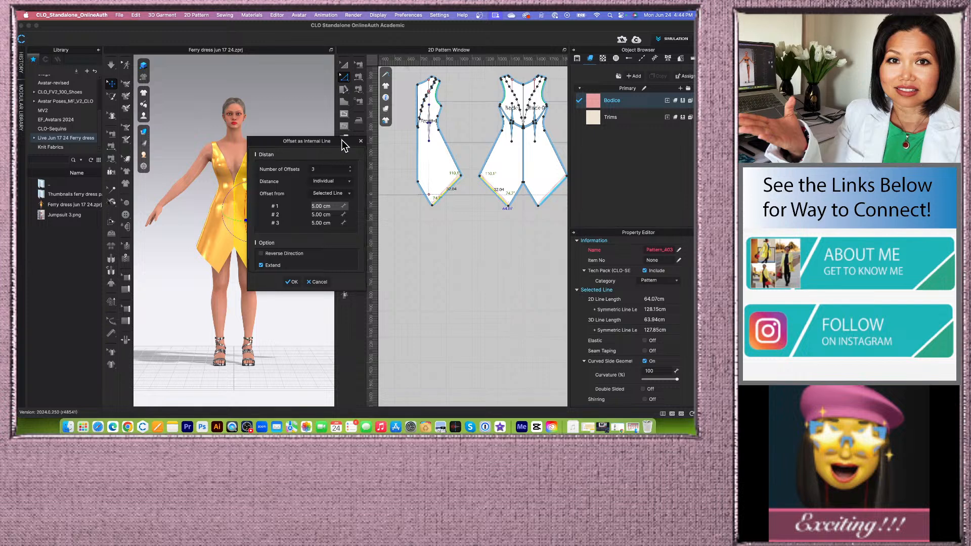
left_click_drag(343, 145, 289, 145)
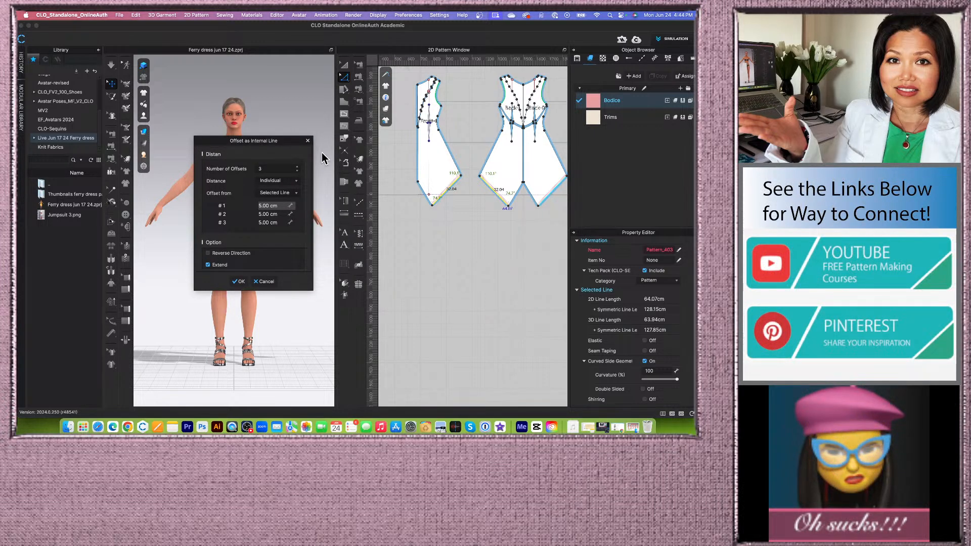
left_click(262, 283)
Offset the front panel's slanted side hem line as 3 internal lines, with a distance of 5 cm for all.
scroll(427, 164, "up", 5)
scroll(424, 160, "down", 4)
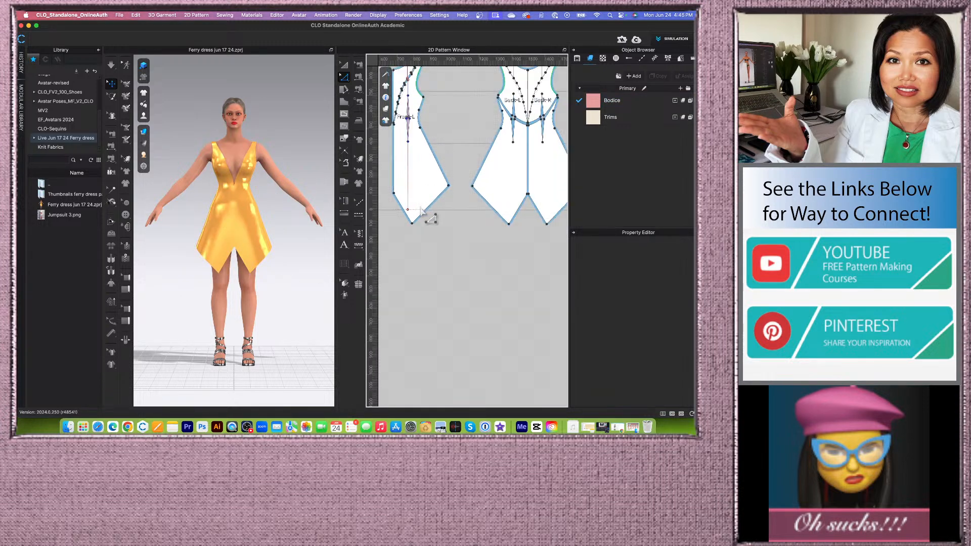
left_click(436, 203)
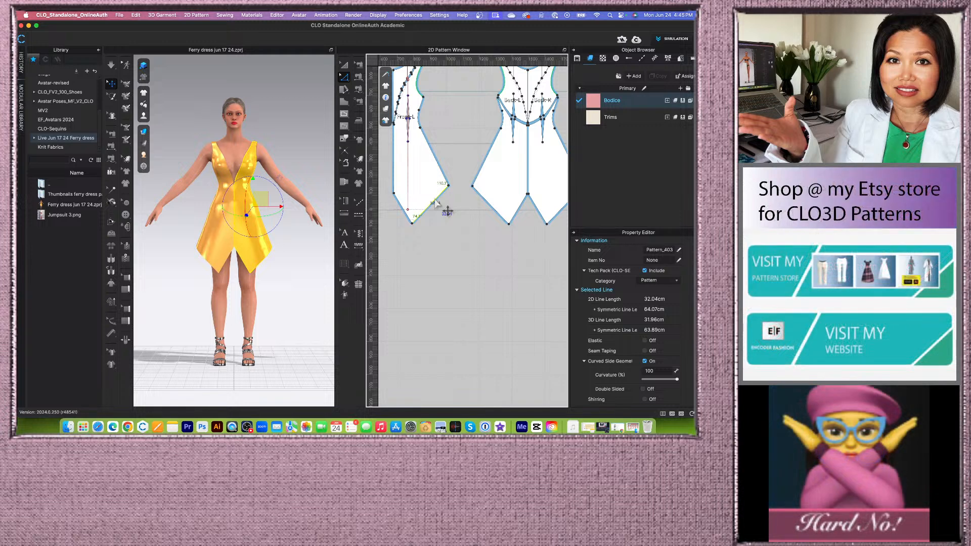
right_click(435, 202)
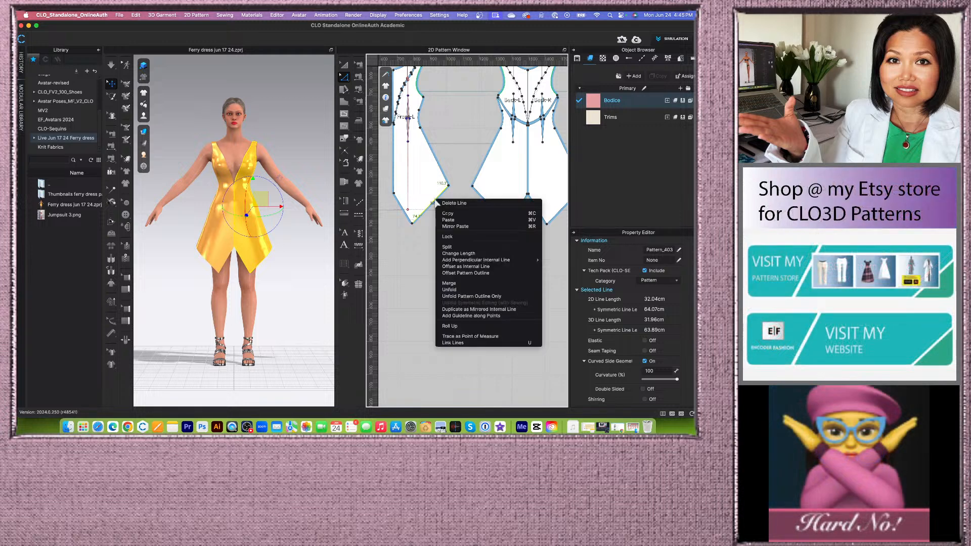
left_click(470, 268)
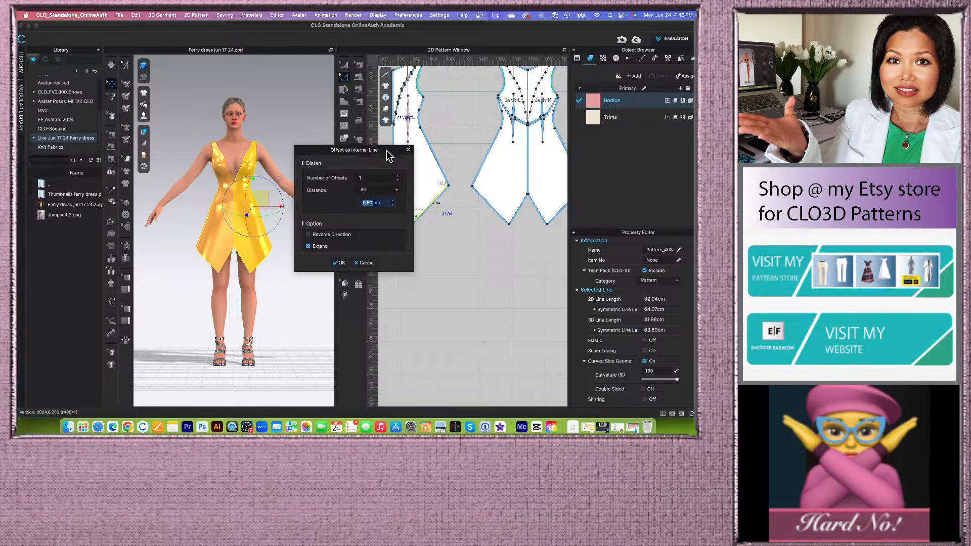
left_click_drag(386, 151, 328, 148)
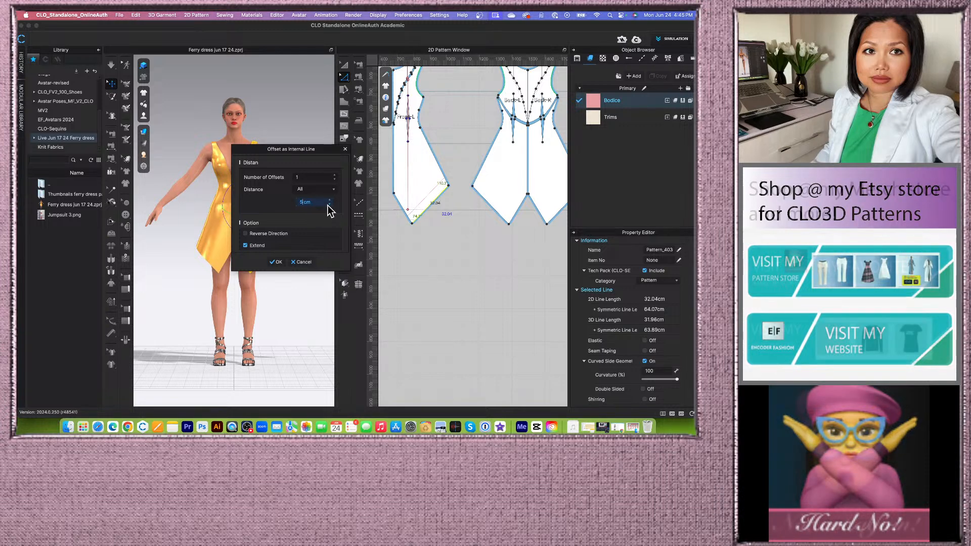
left_click(335, 175)
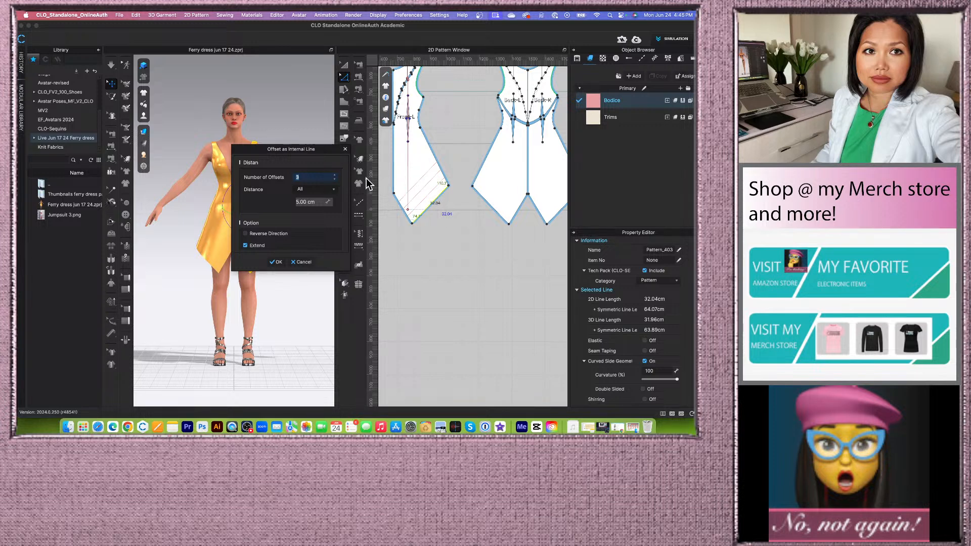
left_click_drag(316, 149, 285, 143)
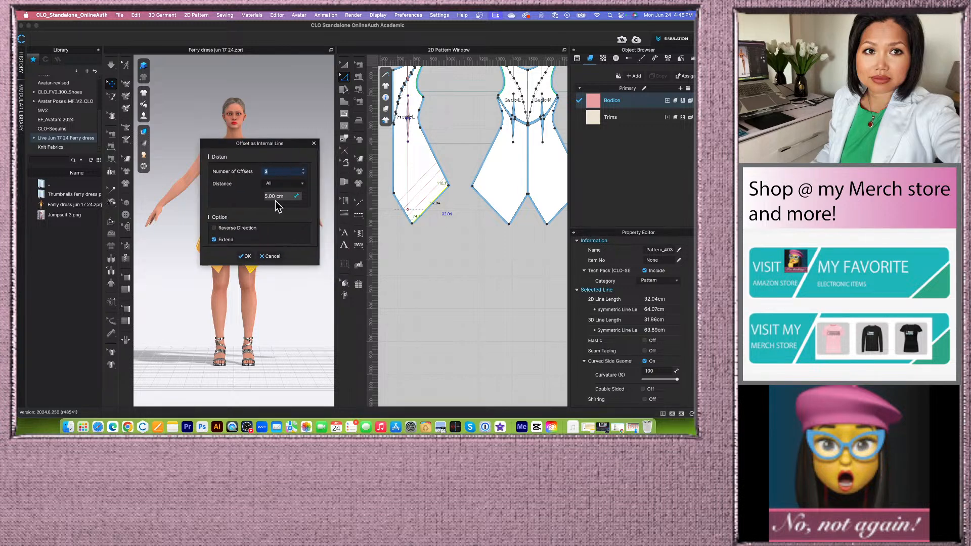
left_click(247, 257)
Offset the back panel's slanted side hem line as 3 internal lines, with a distance of 5 cm for all.
left_click(503, 216)
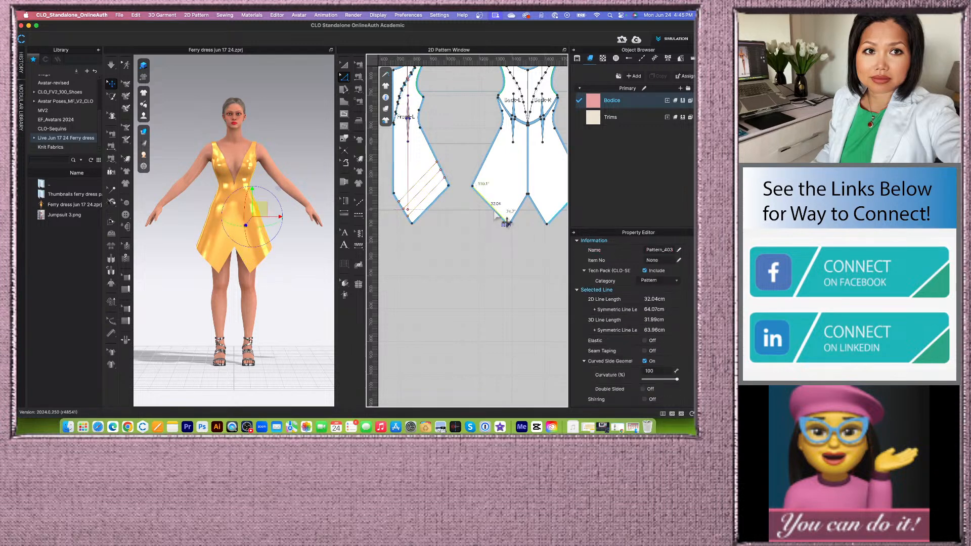
right_click(495, 212)
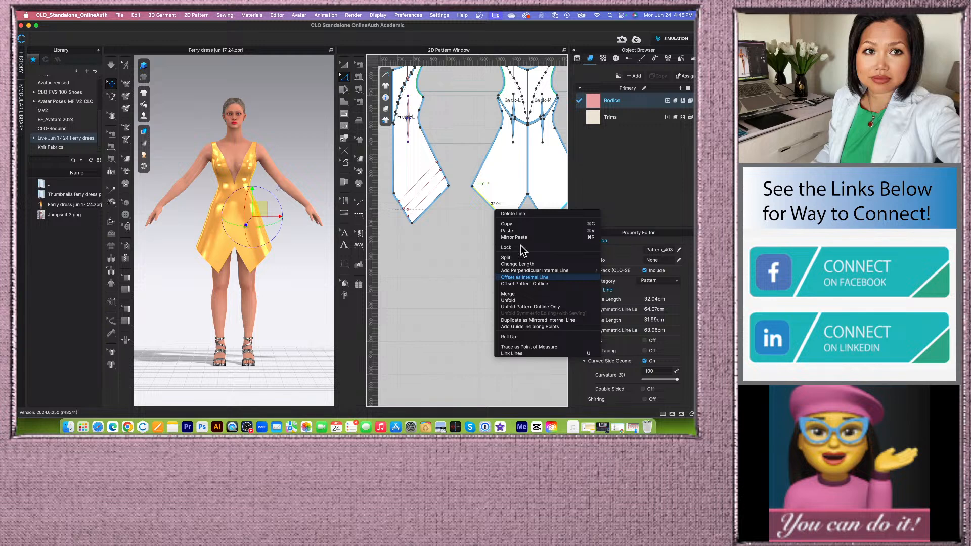
left_click(526, 277)
left_click_drag(342, 154, 273, 146)
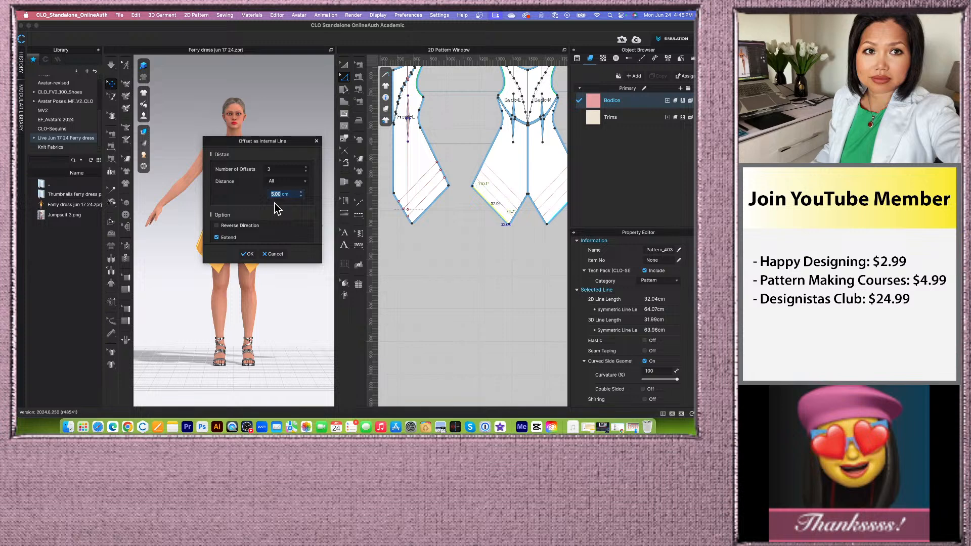
left_click(248, 254)
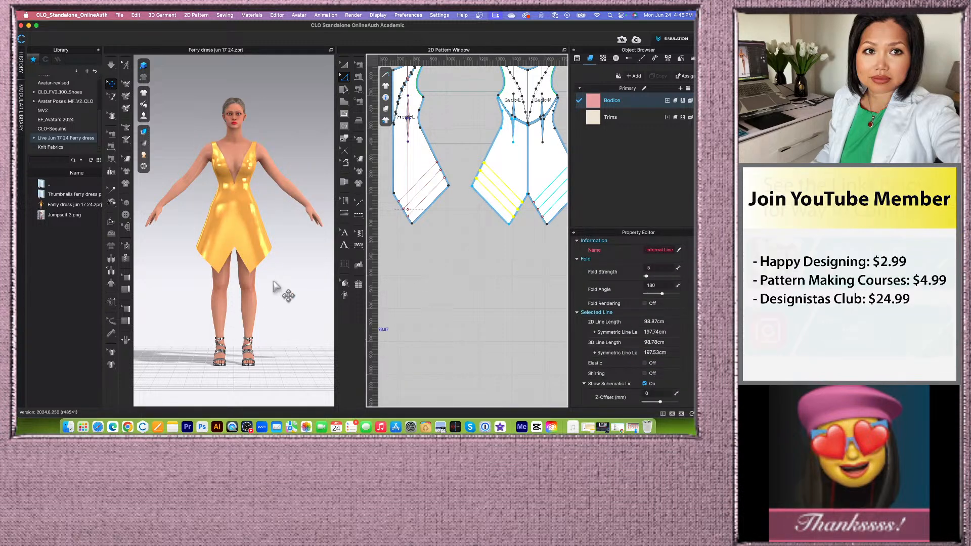
scroll(508, 215, "down", 3)
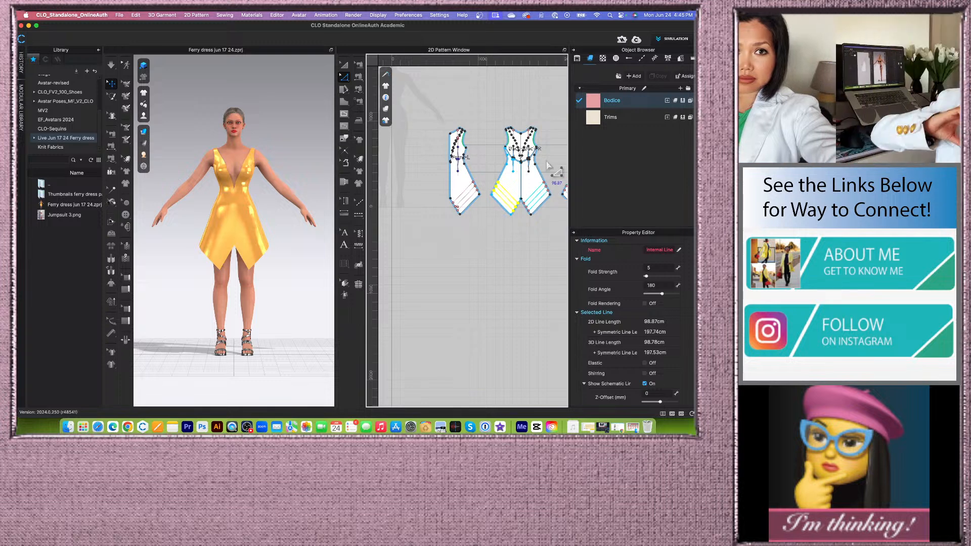
scroll(556, 143, "up", 3)
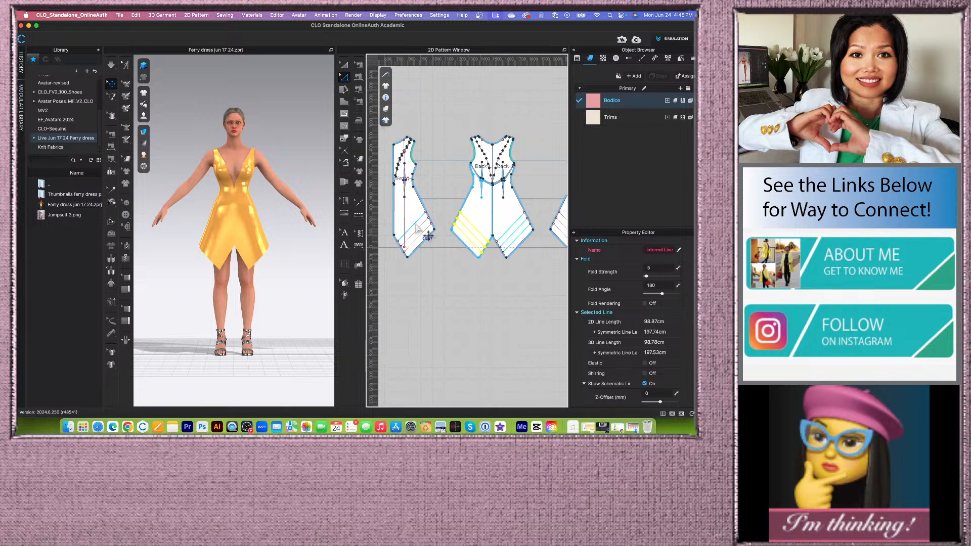
Switch to Finder and view the Ferry dress reference images, checking the layered strips at the hem.
left_click(69, 427)
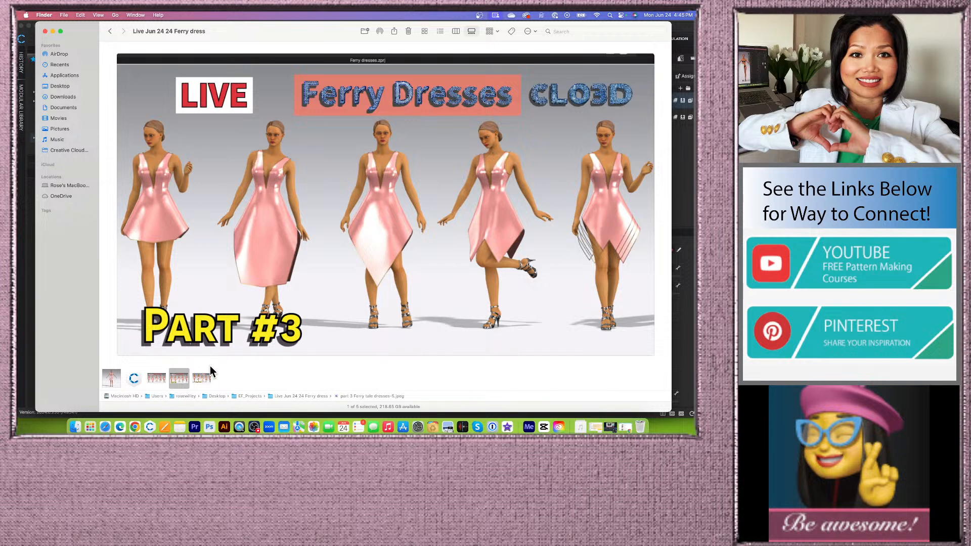
left_click(154, 380)
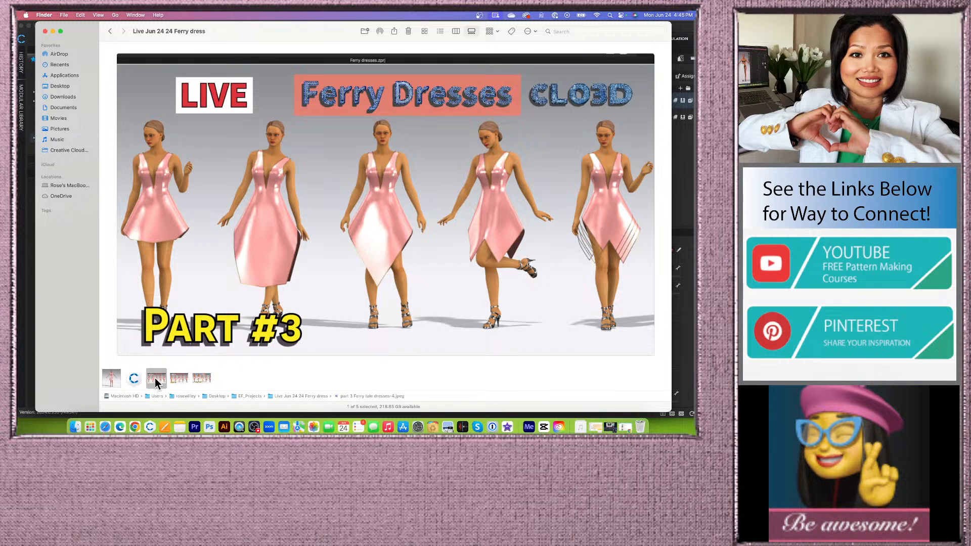
left_click(202, 379)
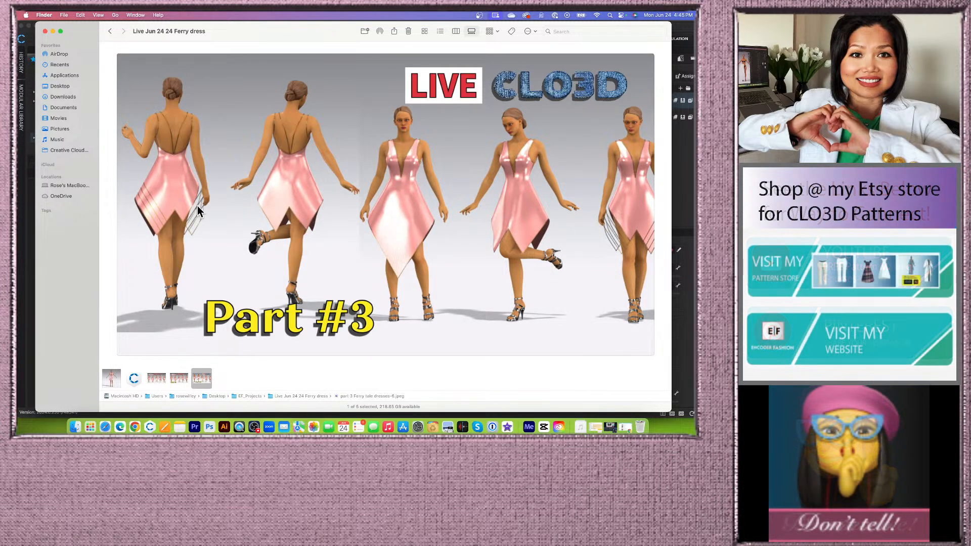
left_click(53, 30)
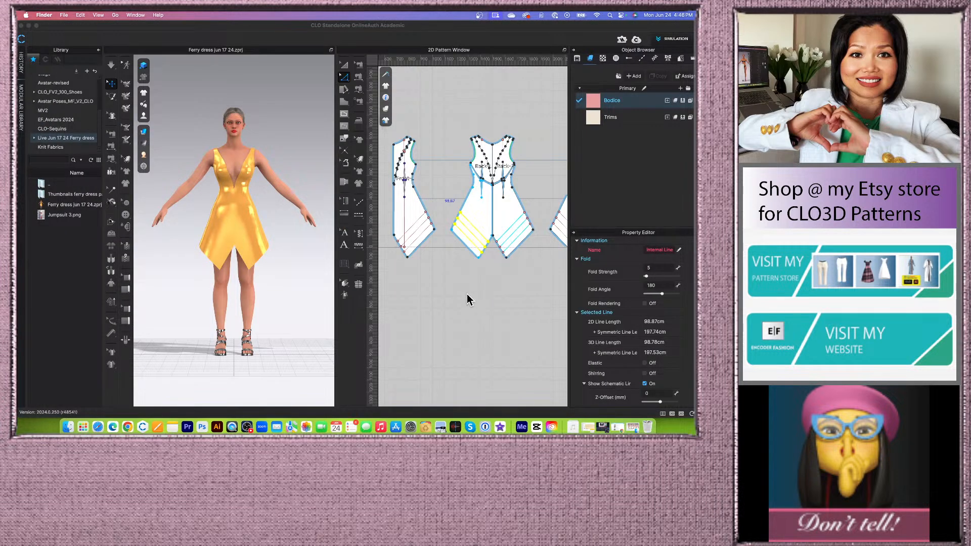
Cut & Sew the back panel along its three offset internal lines above the hem.
scroll(476, 226, "up", 3)
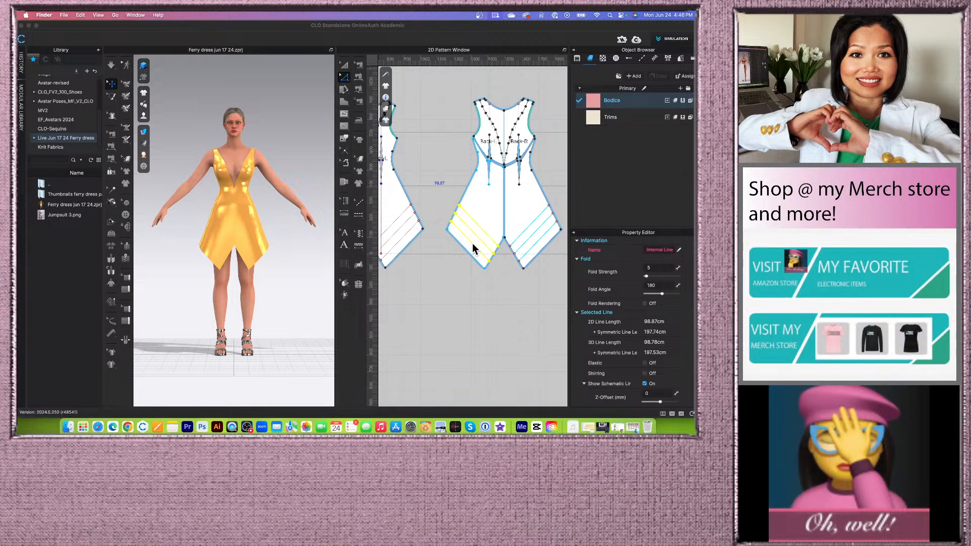
right_click(472, 244)
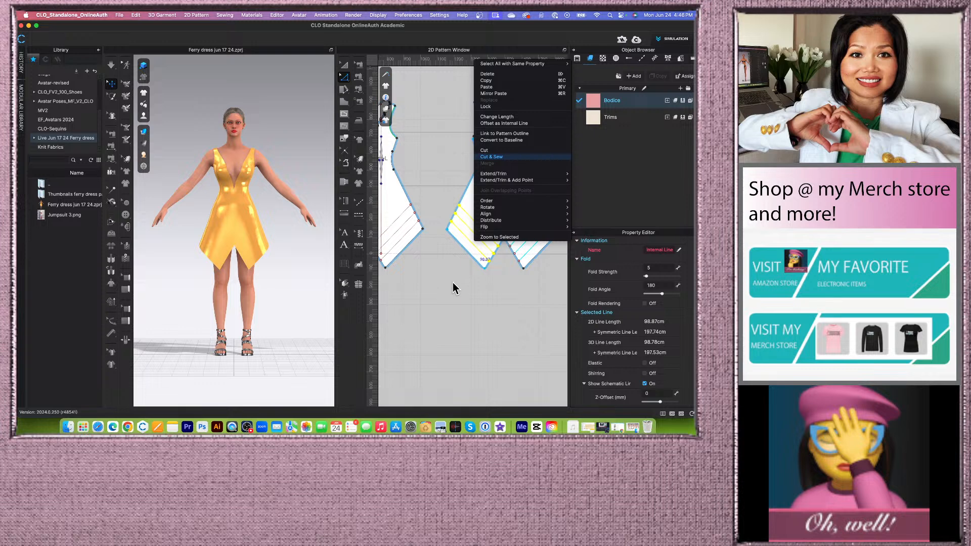
scroll(391, 211, "up", 4)
scroll(430, 214, "down", 3)
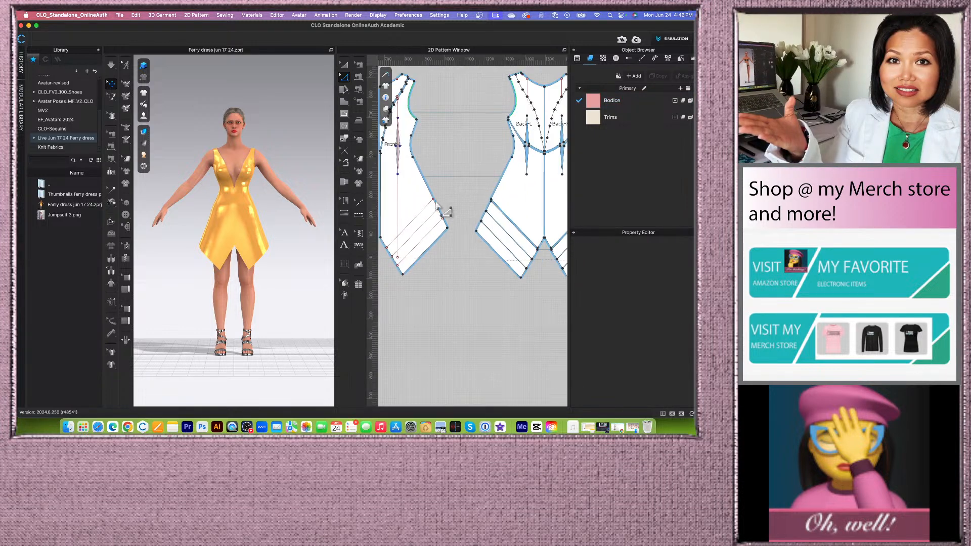
Select the three offset internal lines on the front panel and apply Cut & Sew to them.
left_click(423, 211)
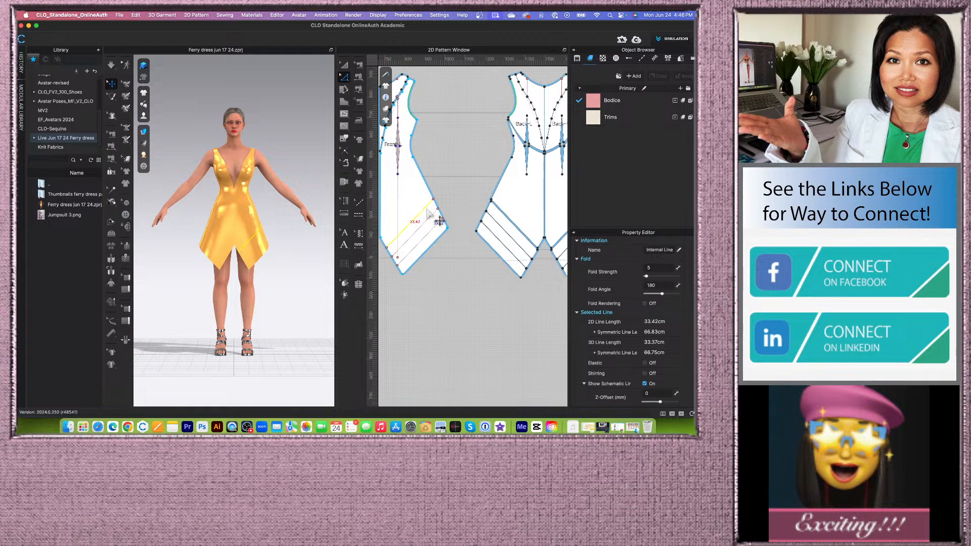
left_click(427, 224, "shift")
left_click(433, 234, "shift")
right_click(433, 231)
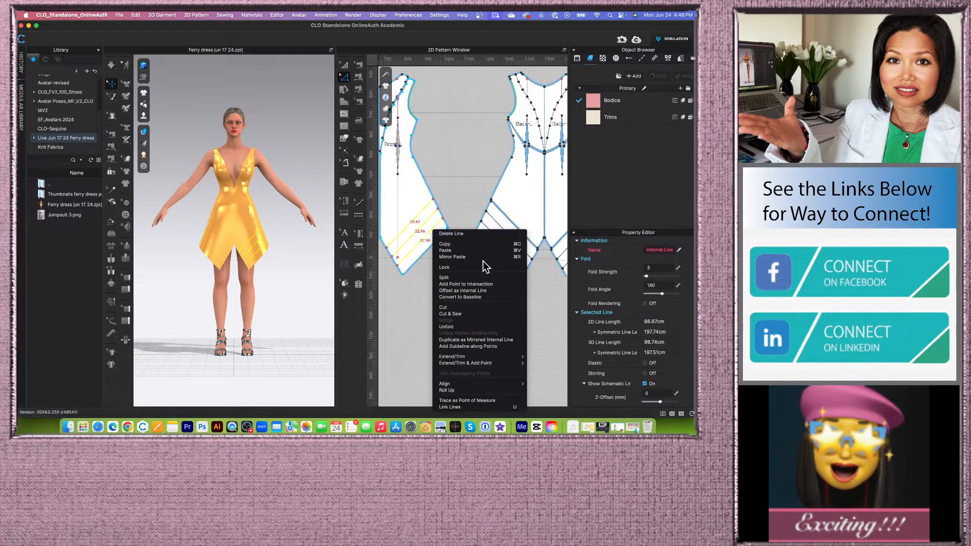
left_click(466, 315)
Examine the cut hem strips on all panels and compare them with the Ferry dress reference image in Finder.
scroll(453, 208, "down", 5)
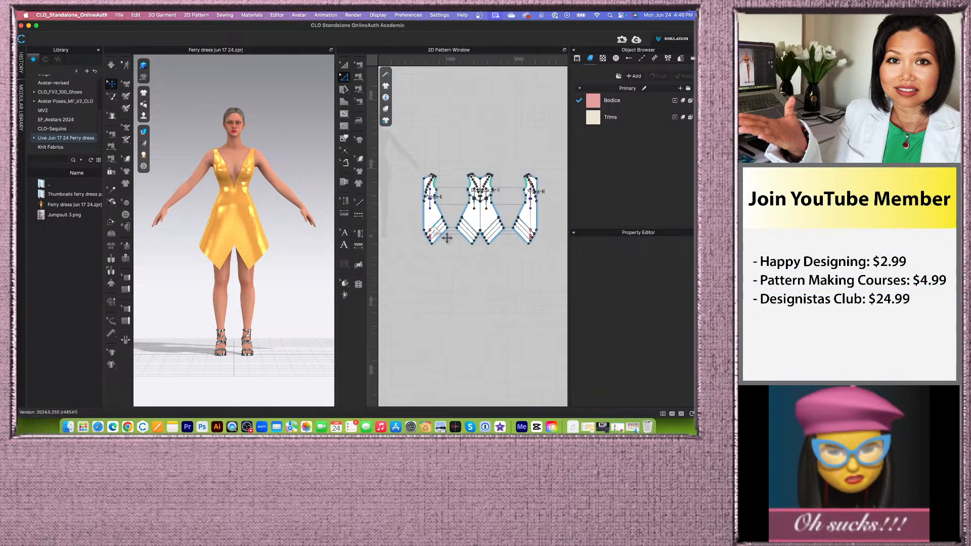
scroll(475, 281, "up", 4)
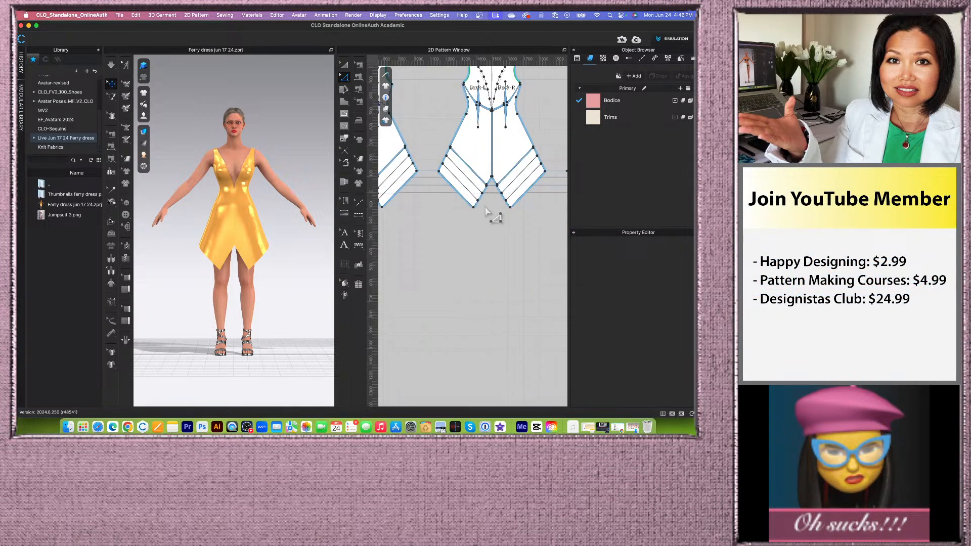
scroll(476, 232, "down", 3)
scroll(472, 238, "down", 2)
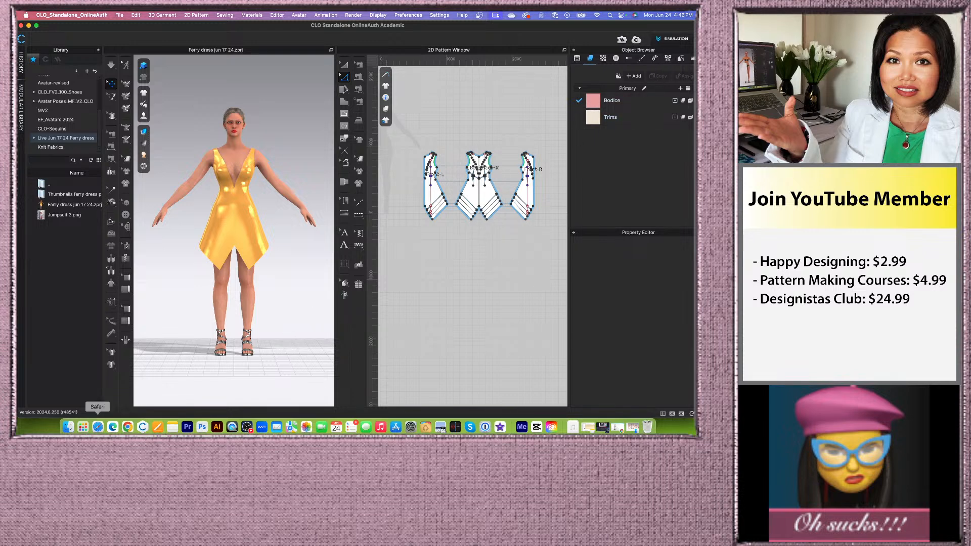
left_click(68, 428)
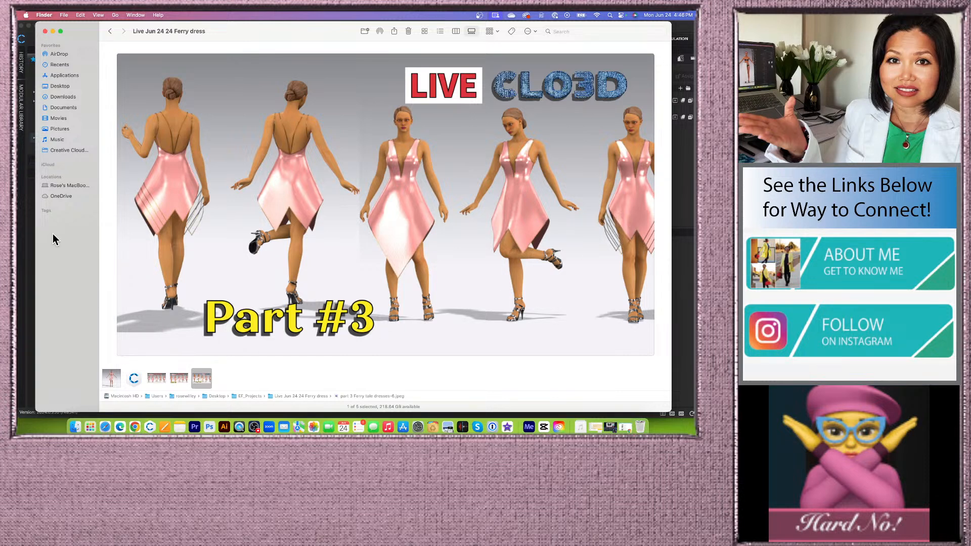
left_click(53, 31)
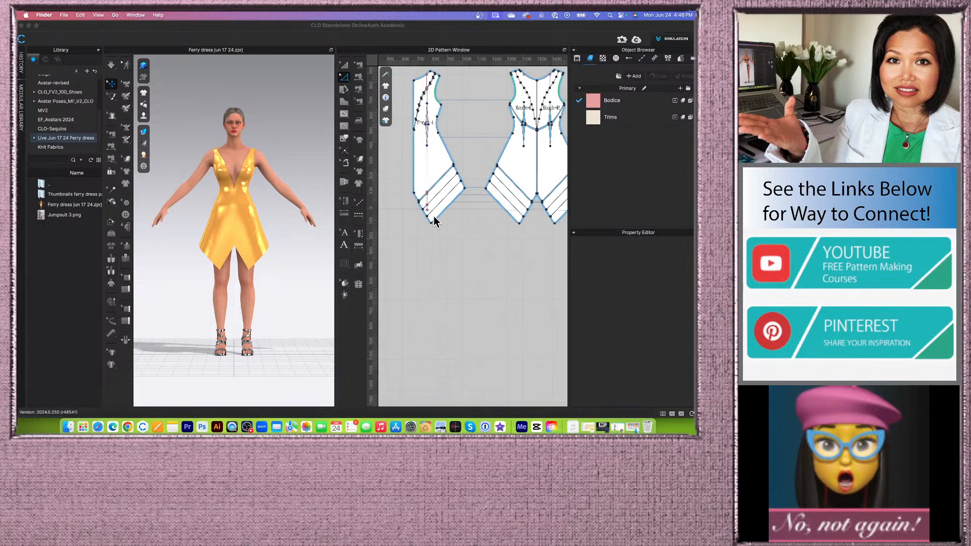
Assign the Trims fabric to the three hem strips on the Back-L half of the back panel.
scroll(409, 216, "down", 3)
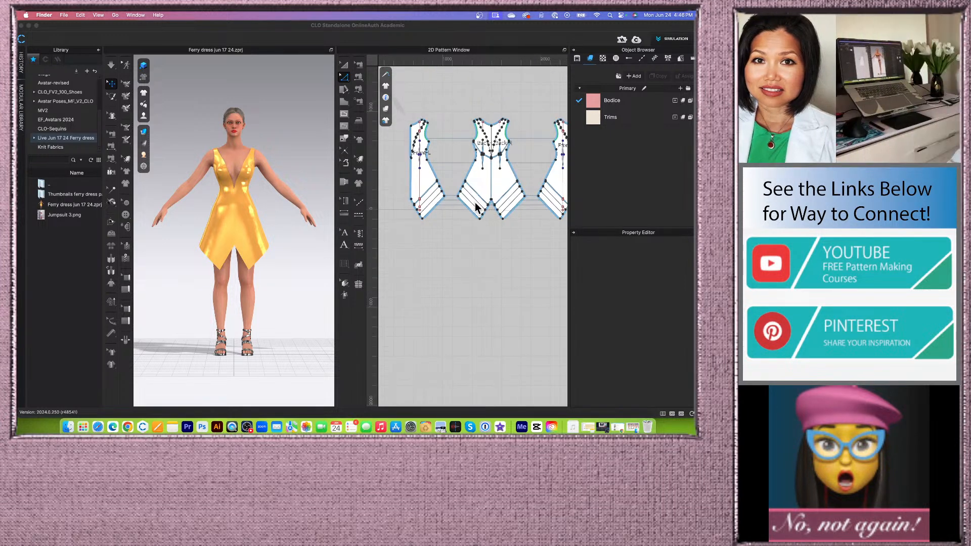
scroll(474, 200, "up", 3)
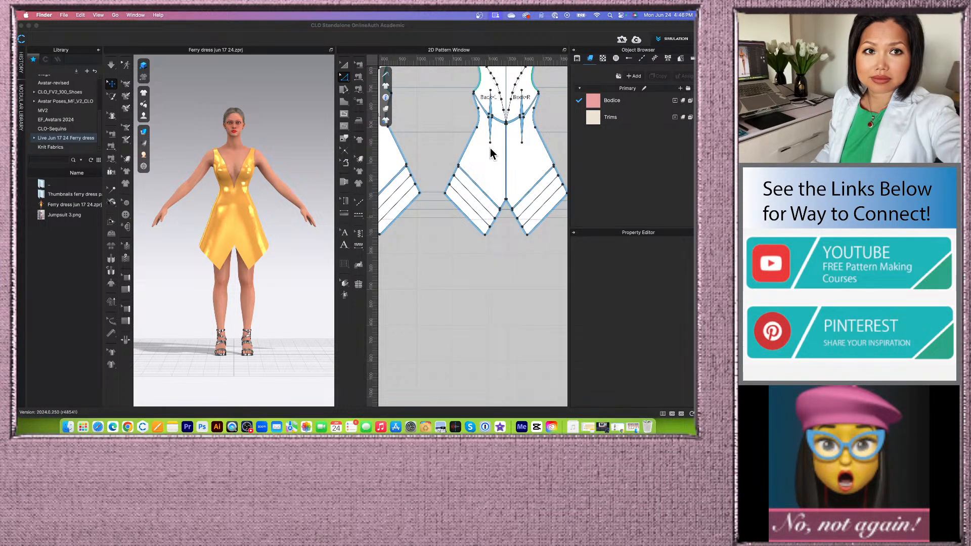
scroll(490, 150, "up", 2)
left_click(593, 119)
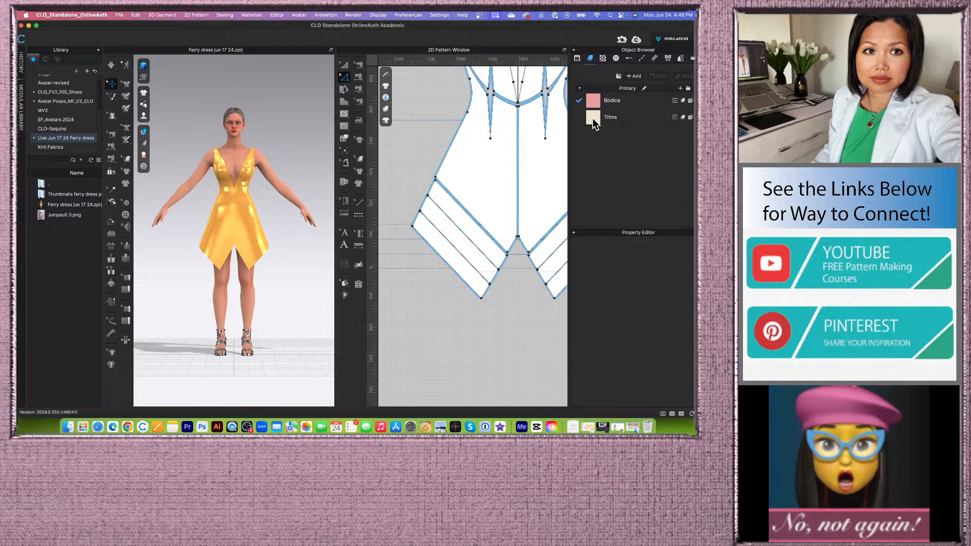
left_click(463, 224)
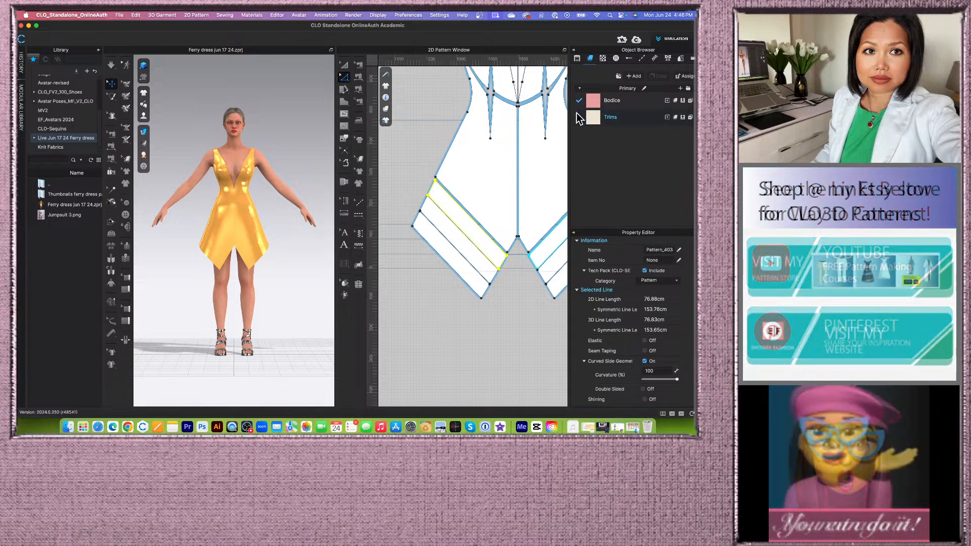
left_click(455, 238)
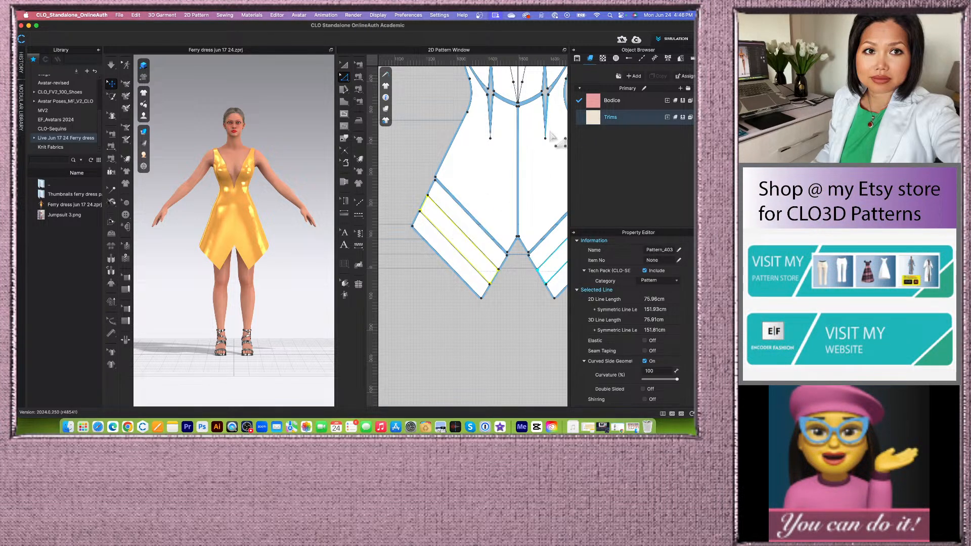
left_click_drag(446, 244, 447, 246)
Assign the Trims fabric to the three hem strips on the Front-R panel and clear the selection.
scroll(414, 244, "down", 5)
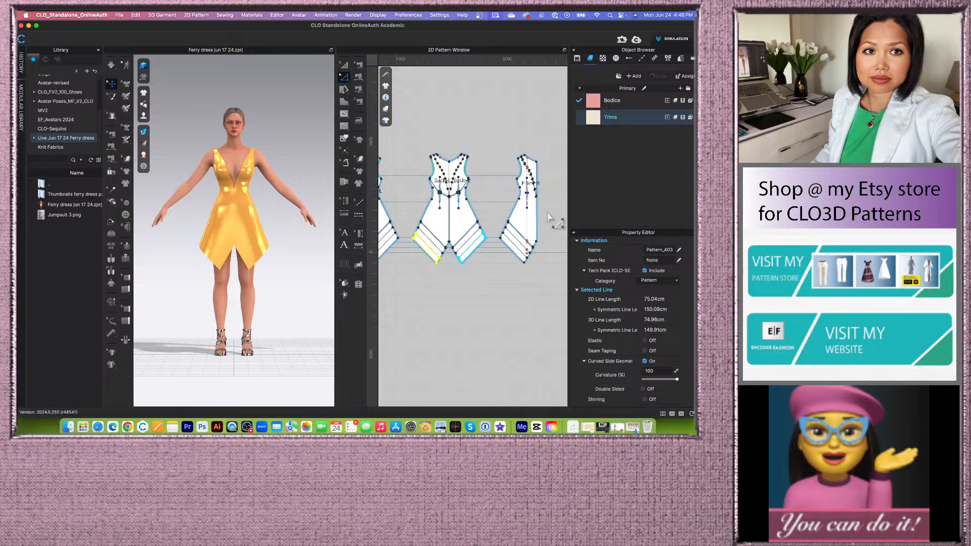
scroll(540, 221, "up", 3)
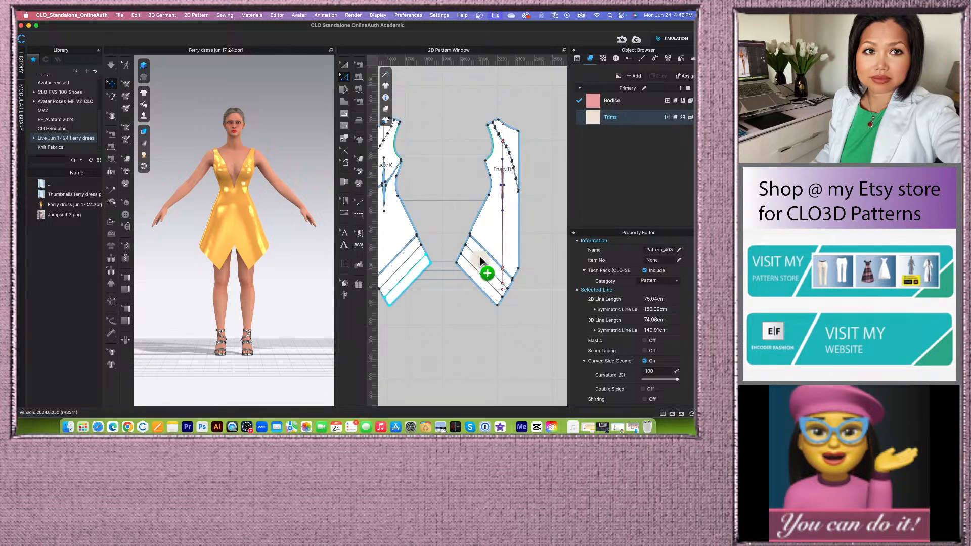
left_click(482, 255)
left_click_drag(591, 119, 546, 188)
left_click_drag(479, 263, 477, 275)
left_click(476, 329)
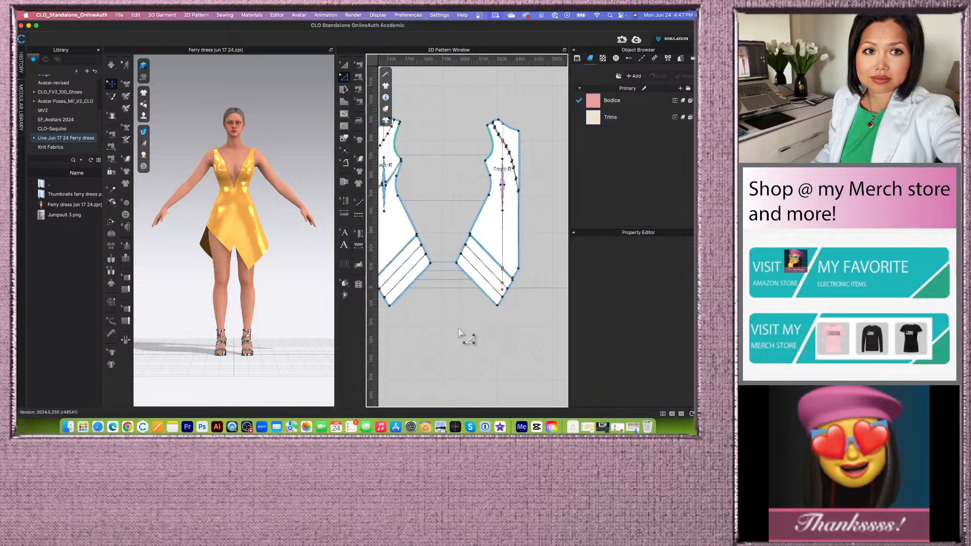
Inspect the dress hem from the back and front, and check it against the Part #3 reference image in Finder.
right_click_drag(310, 292, 225, 299)
scroll(278, 277, "up", 5)
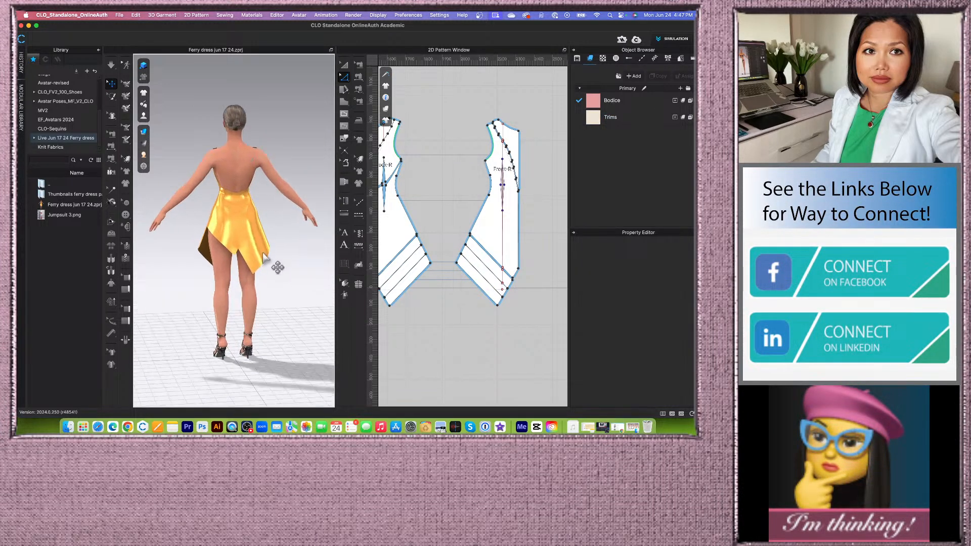
scroll(253, 265, "up", 4)
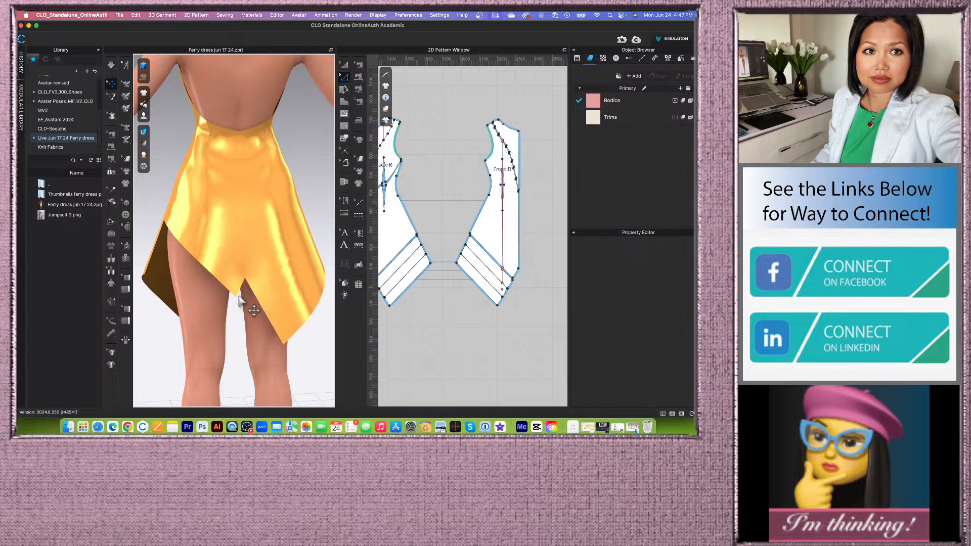
scroll(248, 313, "down", 6)
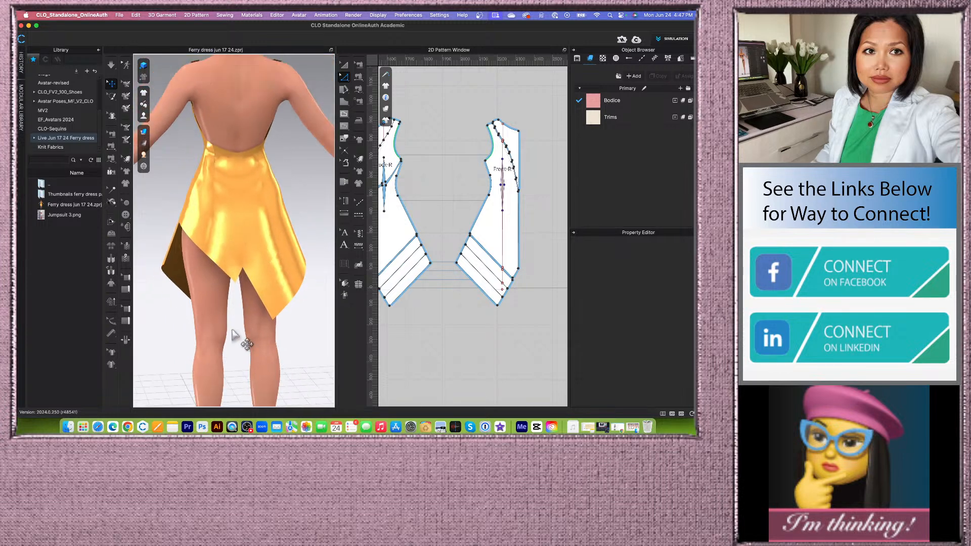
right_click_drag(207, 291, 220, 309)
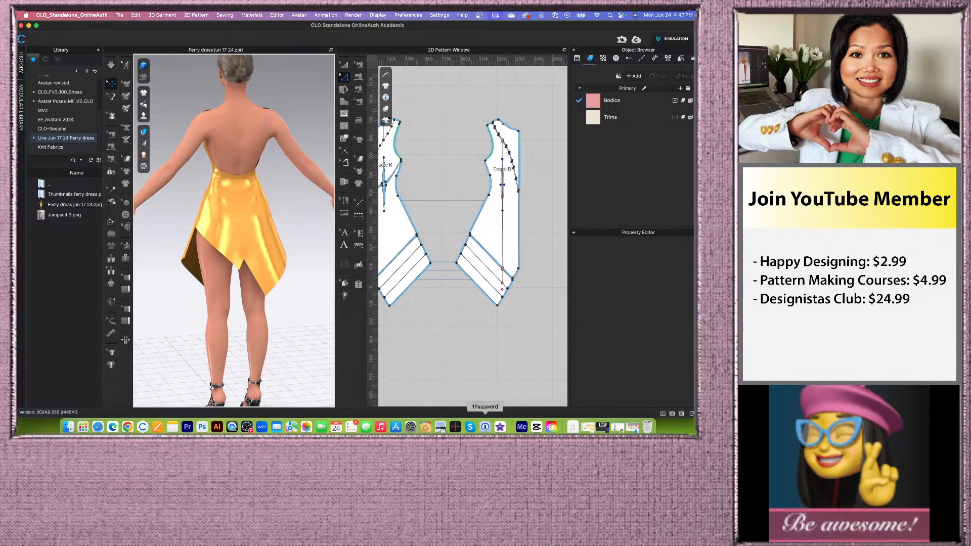
scroll(235, 299, "up", 3)
scroll(235, 300, "down", 3)
right_click_drag(220, 352, 212, 344)
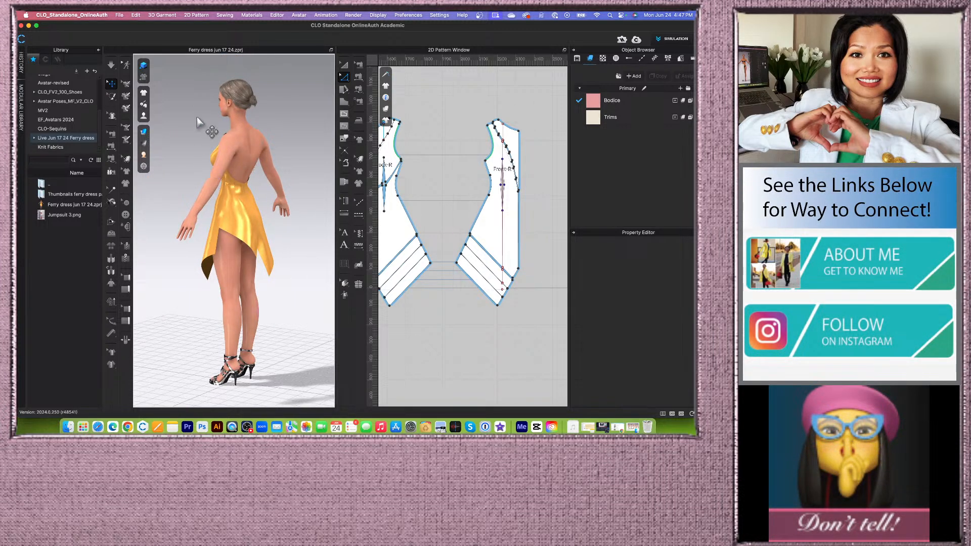
left_click(75, 428)
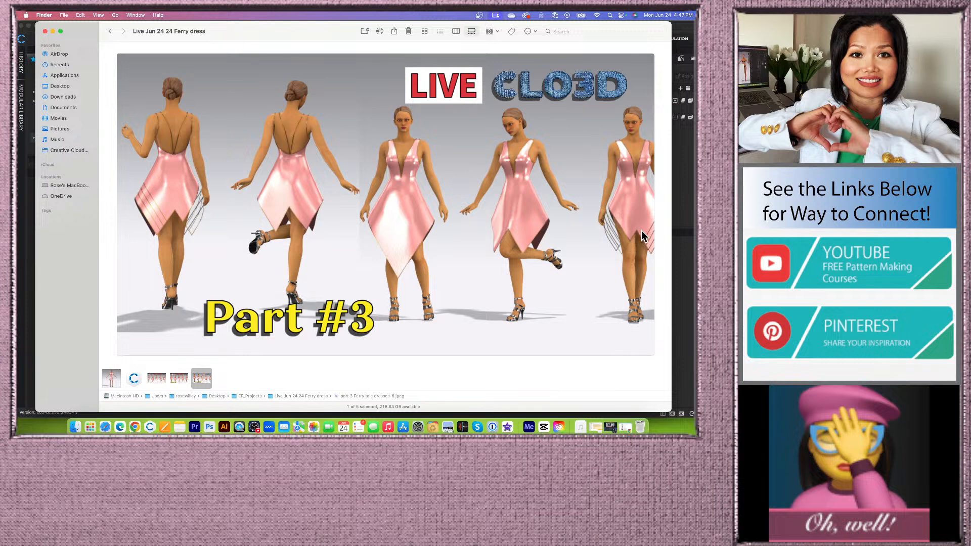
left_click(52, 32)
right_click_drag(300, 281, 187, 310)
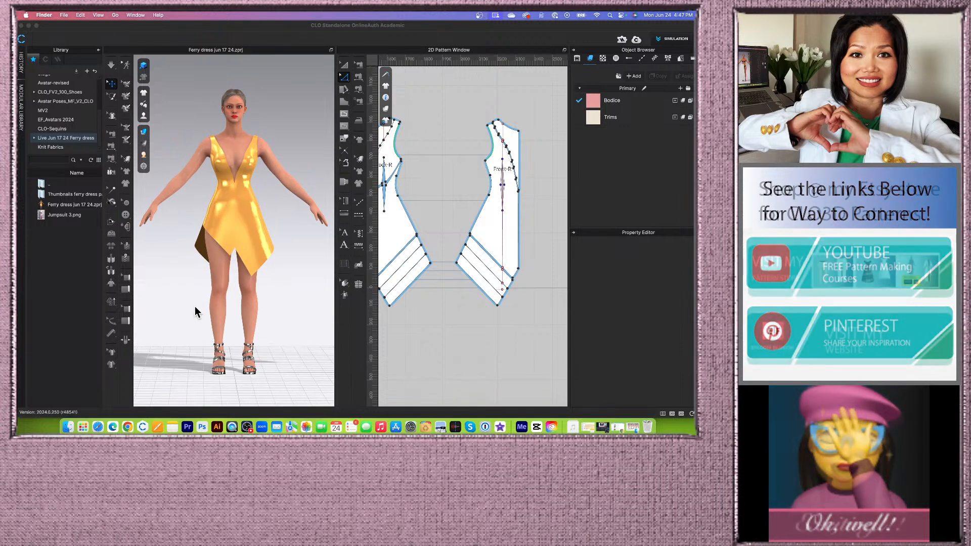
mouse_move(287, 308)
right_mouse_down()
mouse_move(253, 306)
mouse_move(292, 307)
right_mouse_up()
Assign the Trims fabric to the three hem strips on the Back-R half of the back panel.
scroll(459, 201, "down", 5)
scroll(432, 216, "up", 3)
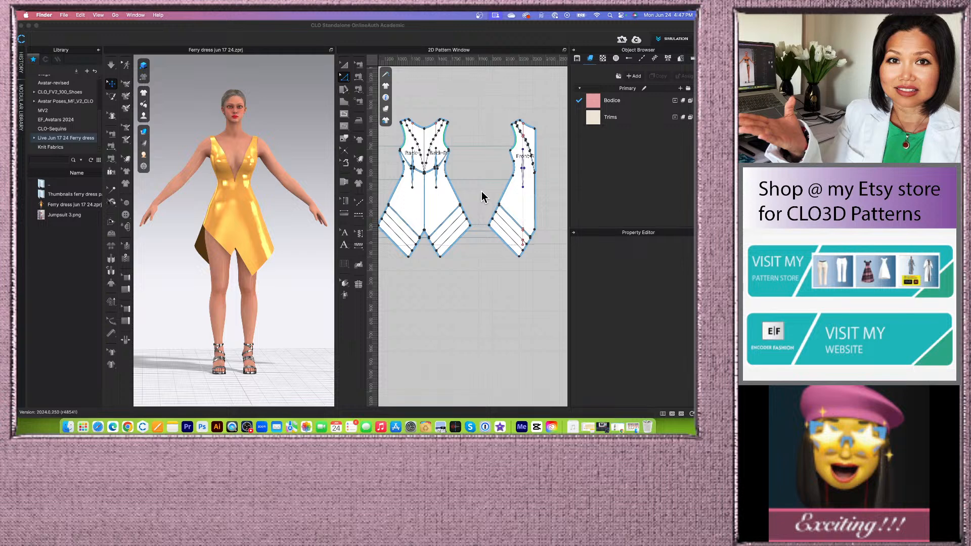
scroll(481, 197, "down", 2)
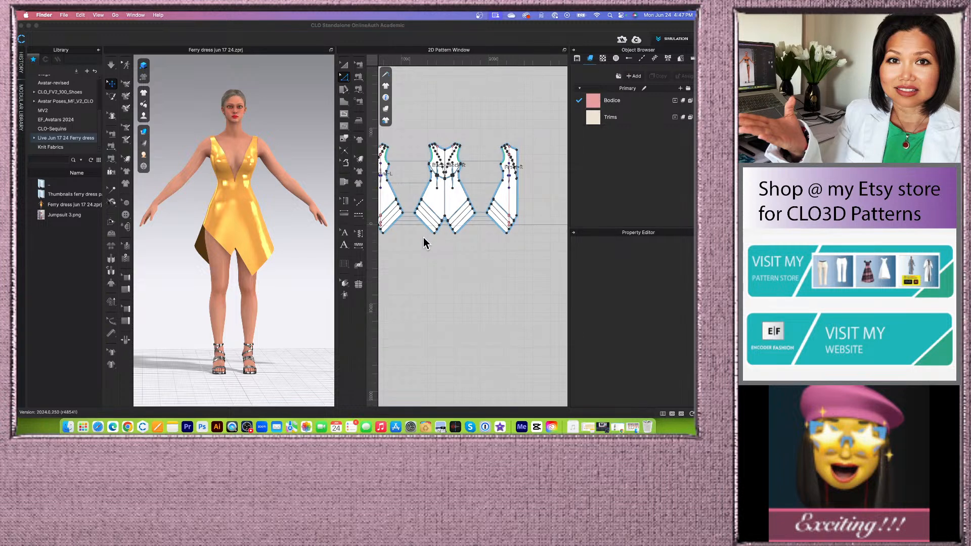
scroll(424, 244, "up", 2)
scroll(525, 152, "up", 2)
left_click(583, 136)
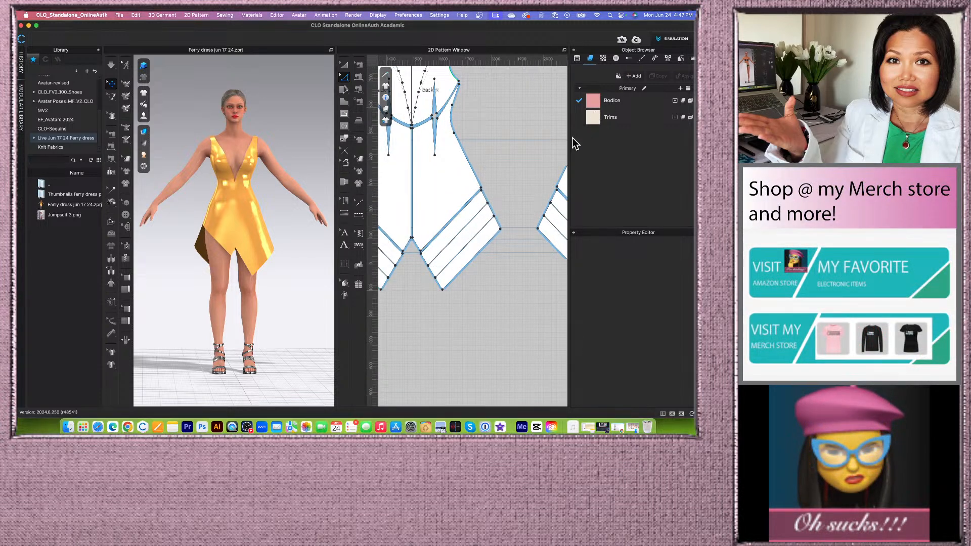
left_click(472, 219)
left_click_drag(586, 116, 489, 221)
left_click_drag(592, 121, 590, 121)
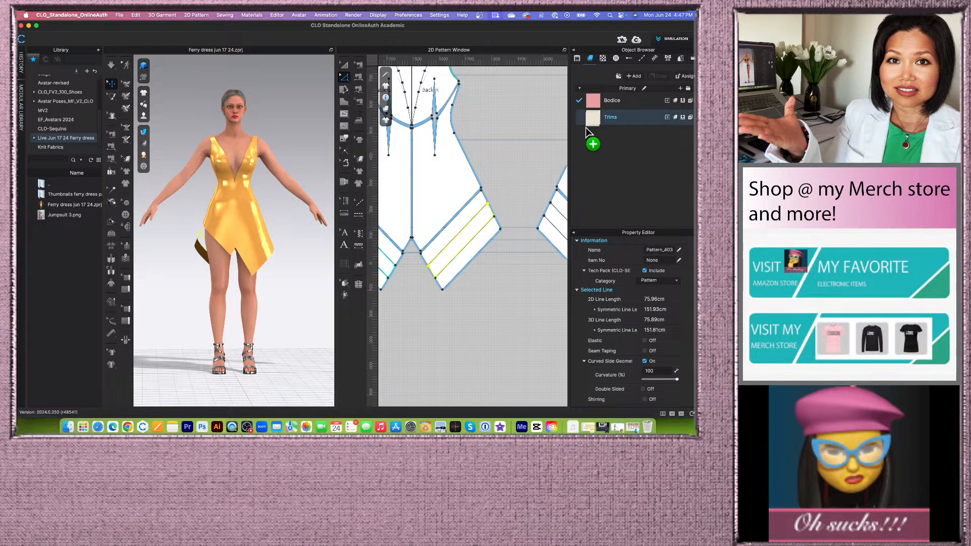
left_click_drag(492, 233, 491, 231)
scroll(526, 165, "down", 3)
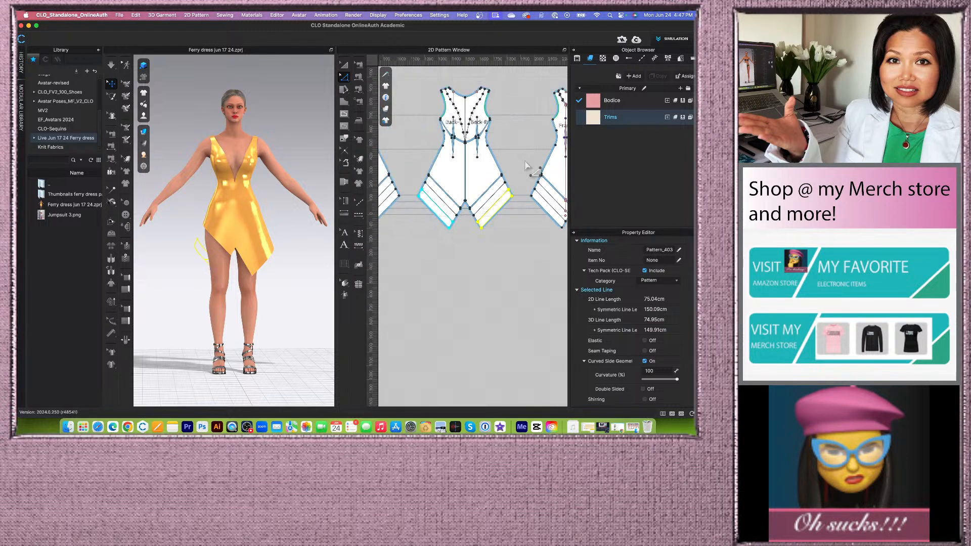
Reassign the Bodice fabric to the three hem strips on the Back-L half of the back panel.
scroll(526, 234, "down", 3)
scroll(443, 257, "up", 2)
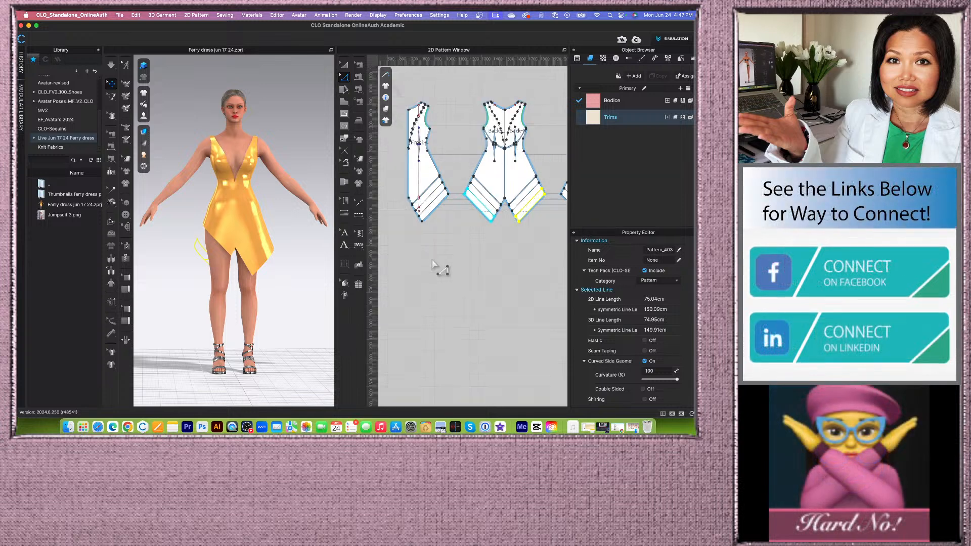
left_click_drag(627, 108, 486, 195)
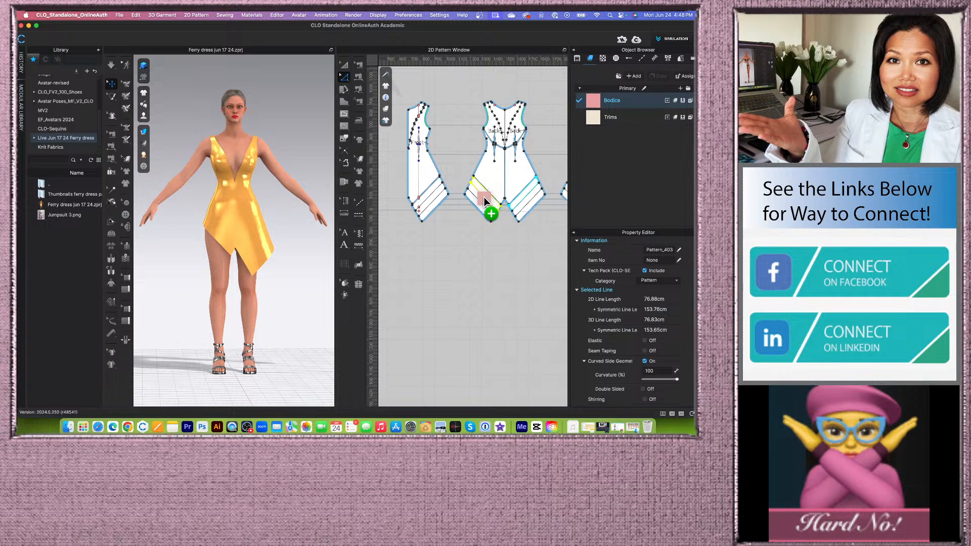
scroll(484, 199, "up", 5)
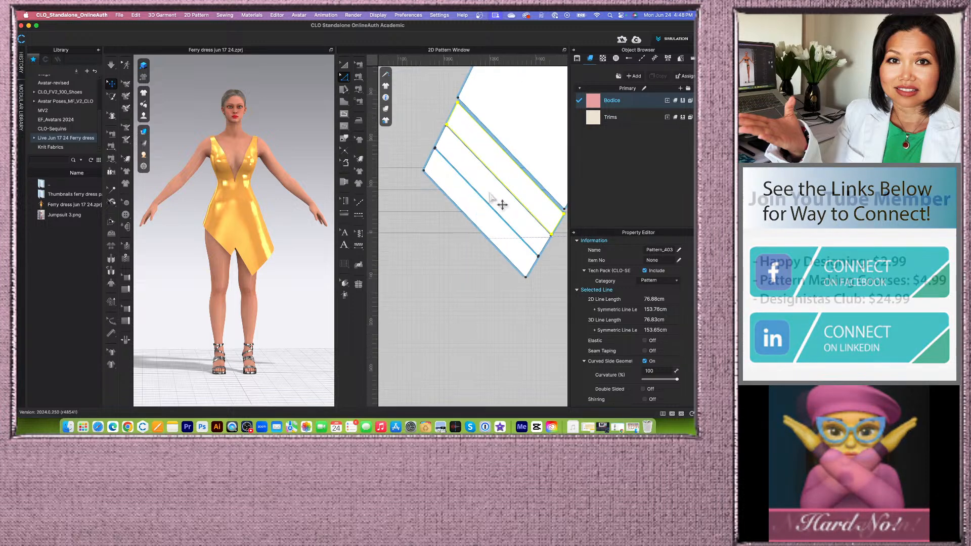
left_click_drag(592, 103, 467, 197)
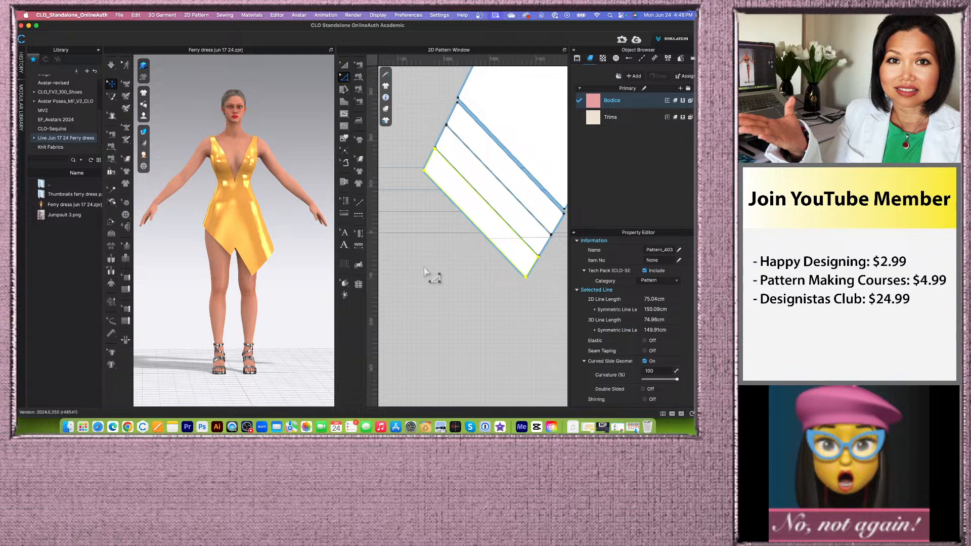
Examine the asymmetrical hem from behind on the avatar and check the back panel's strips in the 2D pattern.
scroll(432, 273, "down", 5)
right_click_drag(304, 282, 213, 284)
scroll(286, 268, "up", 5)
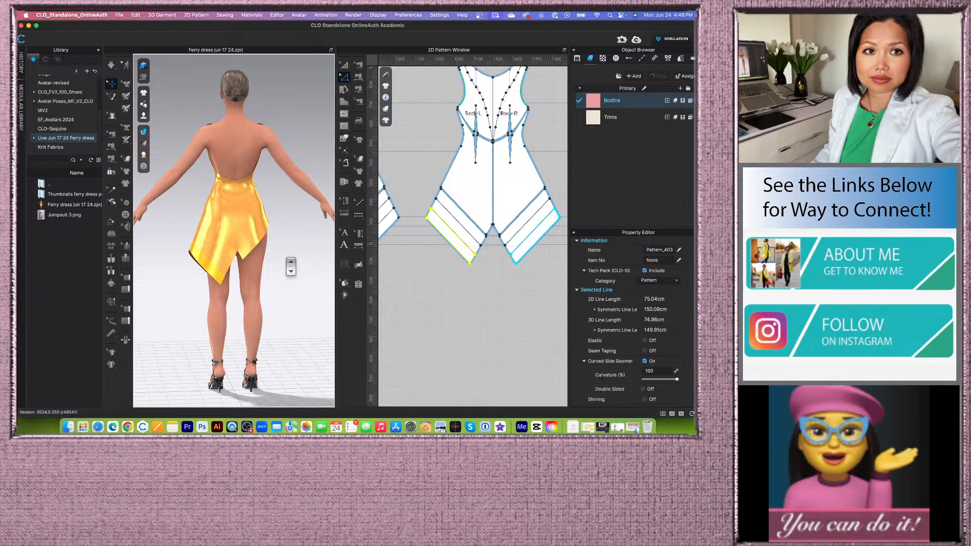
scroll(286, 263, "down", 3)
right_click_drag(289, 260, 273, 260)
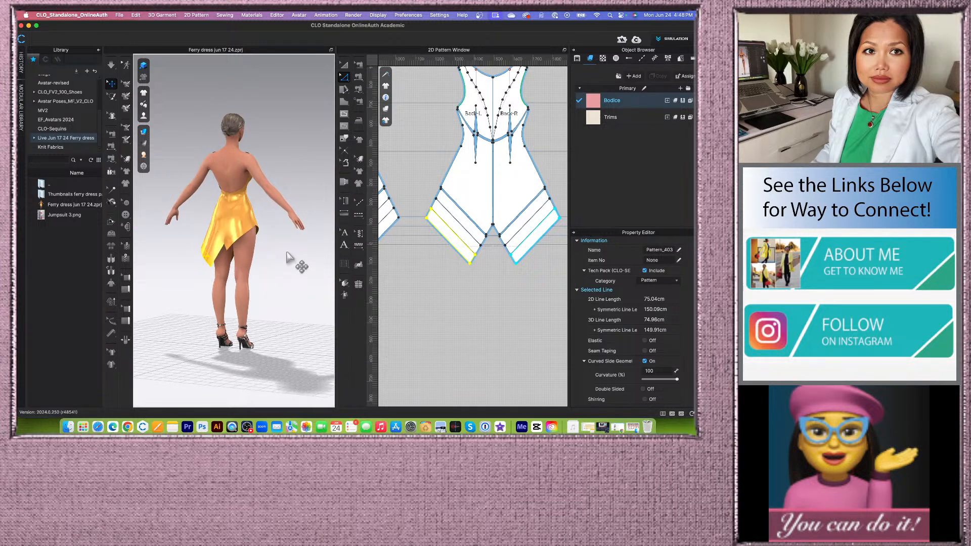
scroll(285, 257, "down", 2)
scroll(496, 228, "up", 3)
scroll(489, 217, "down", 2)
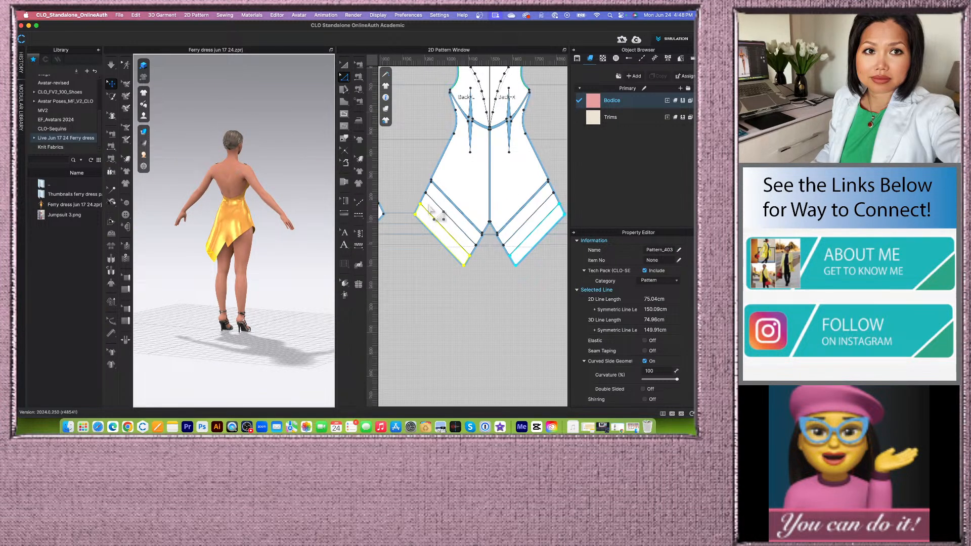
scroll(431, 220, "up", 3)
scroll(466, 195, "down", 2)
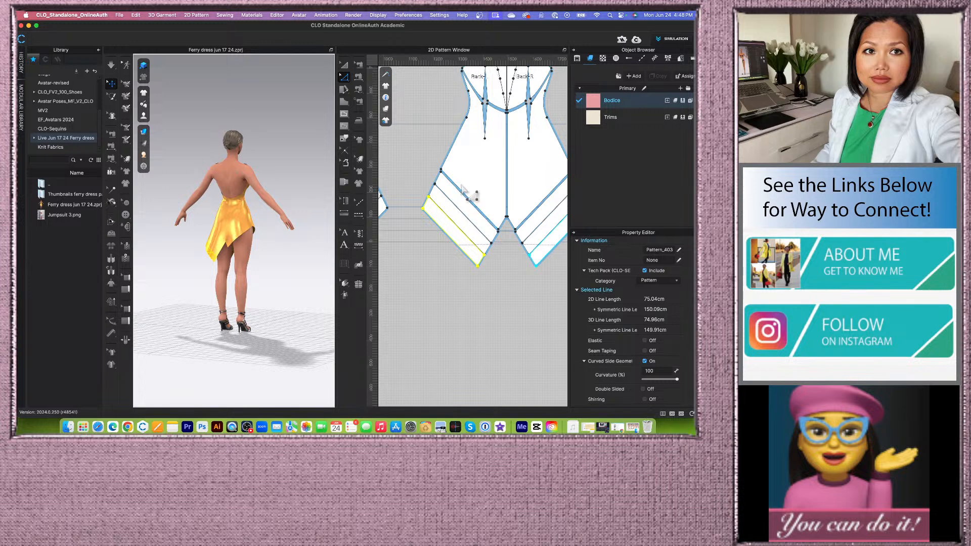
scroll(471, 201, "down", 3)
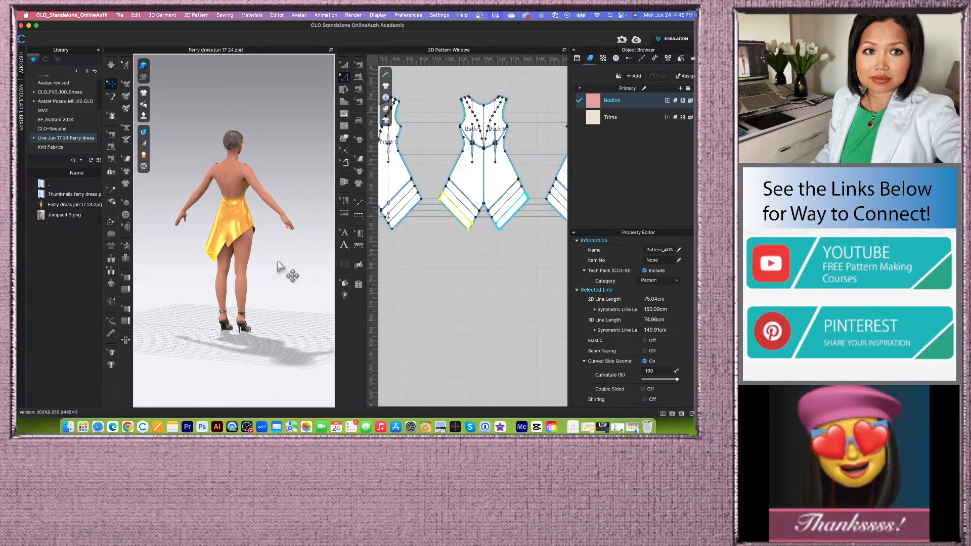
Examine the hem from the side and front, and compare it with the Ferry dress reference image in Finder.
scroll(269, 250, "up", 2)
right_click_drag(270, 249, 260, 258)
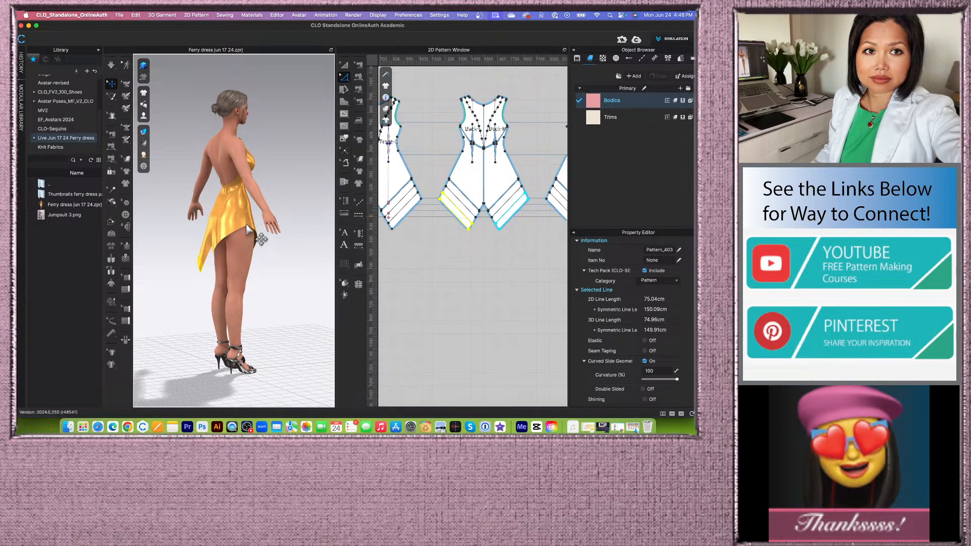
scroll(223, 238, "up", 5)
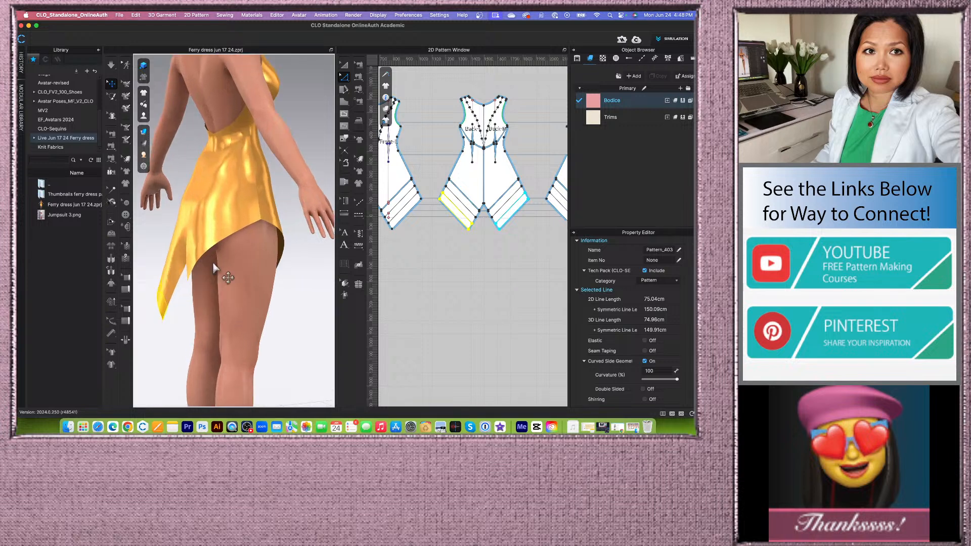
right_click_drag(208, 289, 267, 338)
scroll(265, 293, "down", 2)
scroll(271, 340, "up", 2)
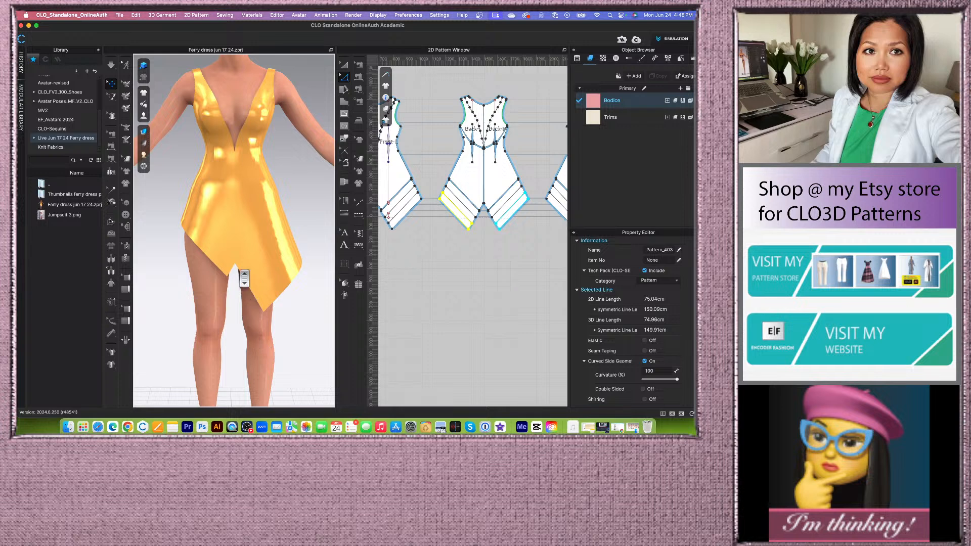
scroll(220, 252, "up", 3)
left_click(68, 427)
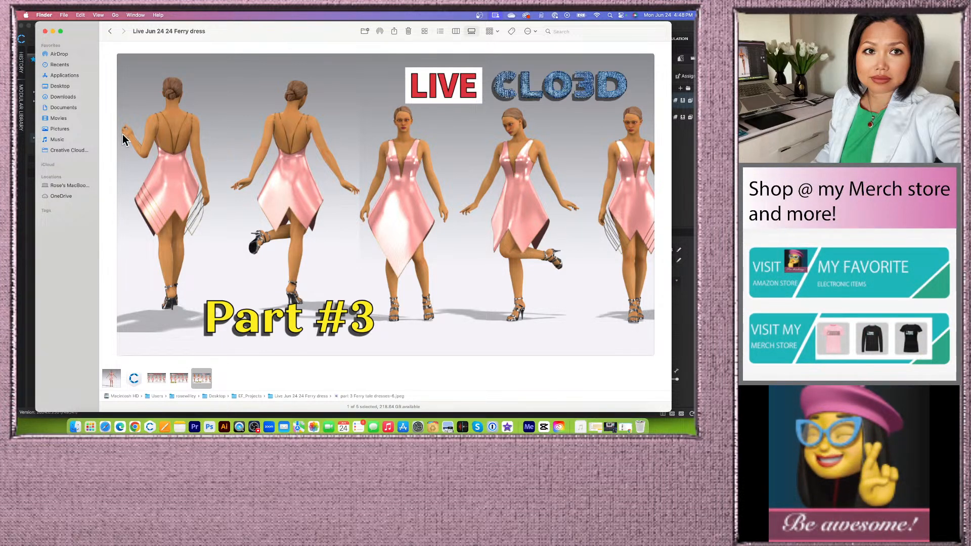
left_click(53, 31)
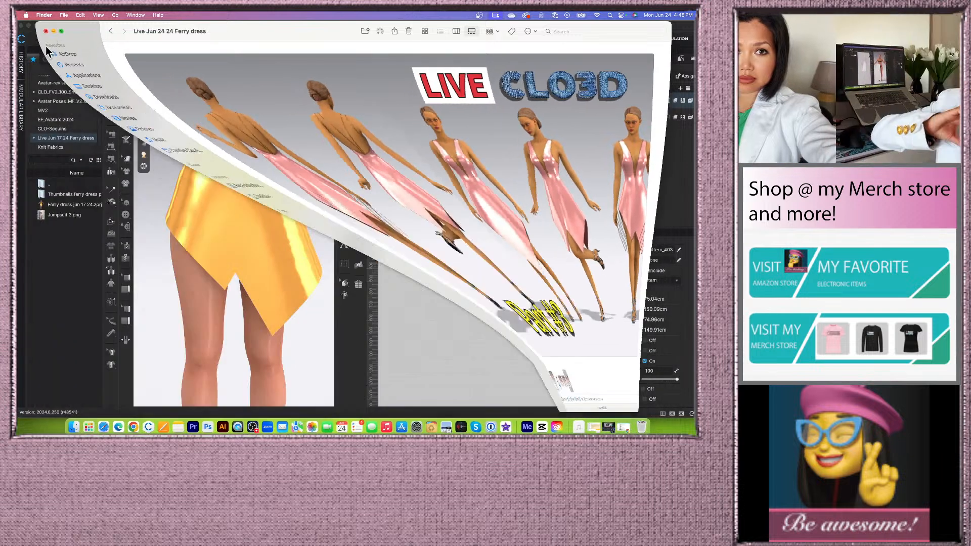
scroll(252, 289, "down", 5)
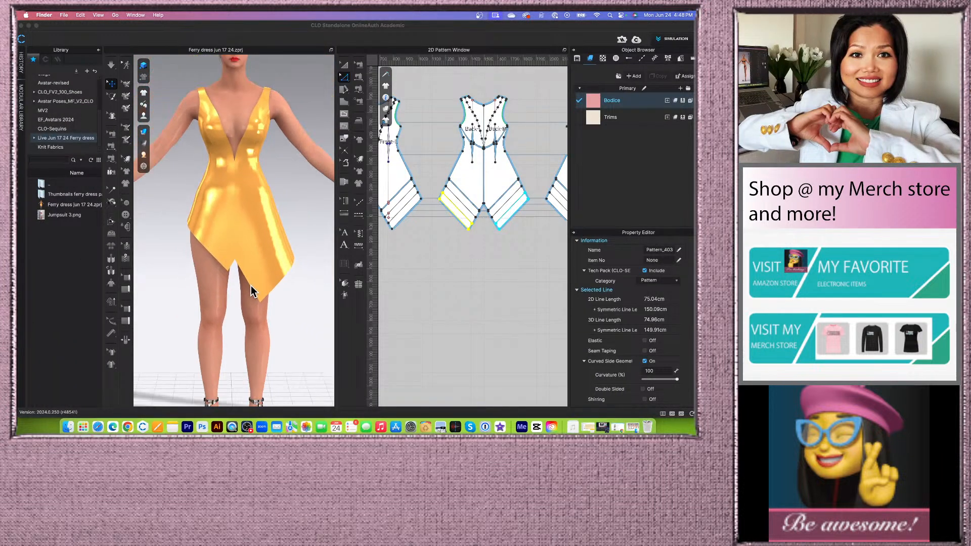
Reassign the Bodice fabric to the three hem strips on the Back-R half of the back panel.
scroll(253, 321, "down", 3)
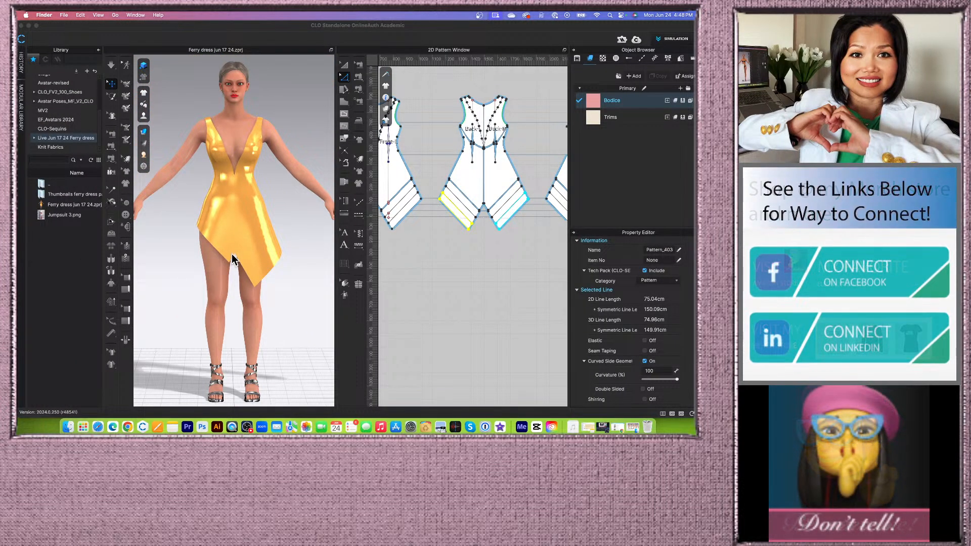
scroll(425, 211, "down", 2)
scroll(491, 216, "up", 5)
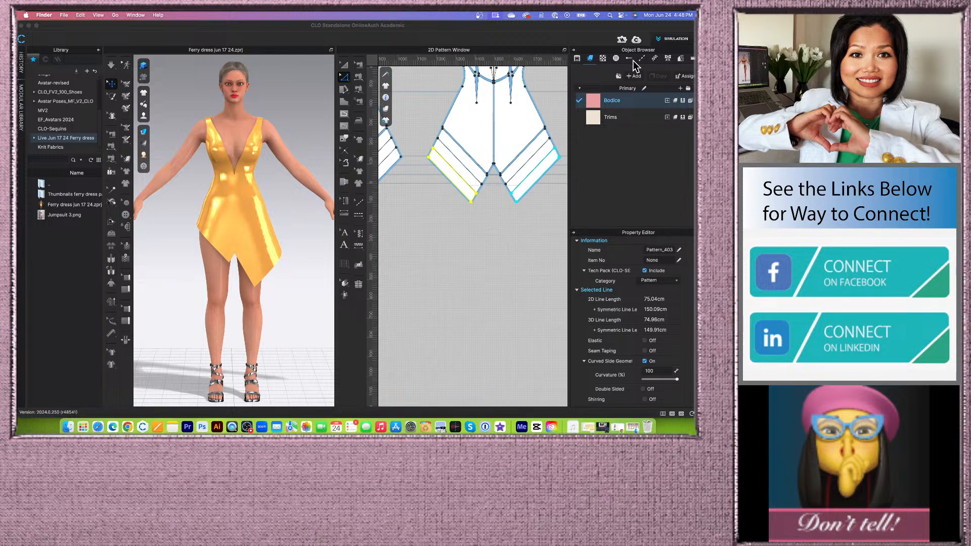
scroll(475, 219, "down", 3)
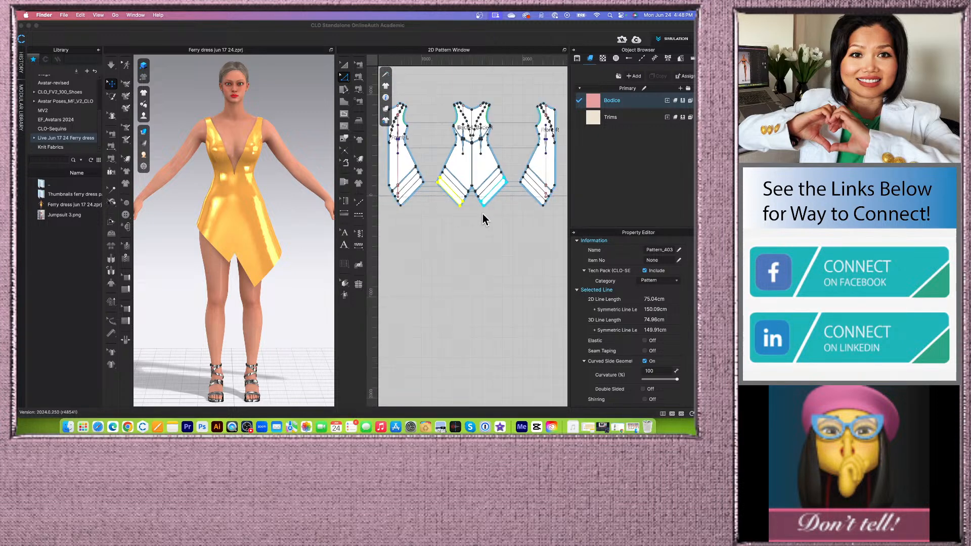
left_click(592, 101)
left_click_drag(490, 195, 491, 194)
left_click_drag(593, 100, 581, 105)
left_click_drag(499, 181, 498, 180)
scroll(510, 169, "up", 5)
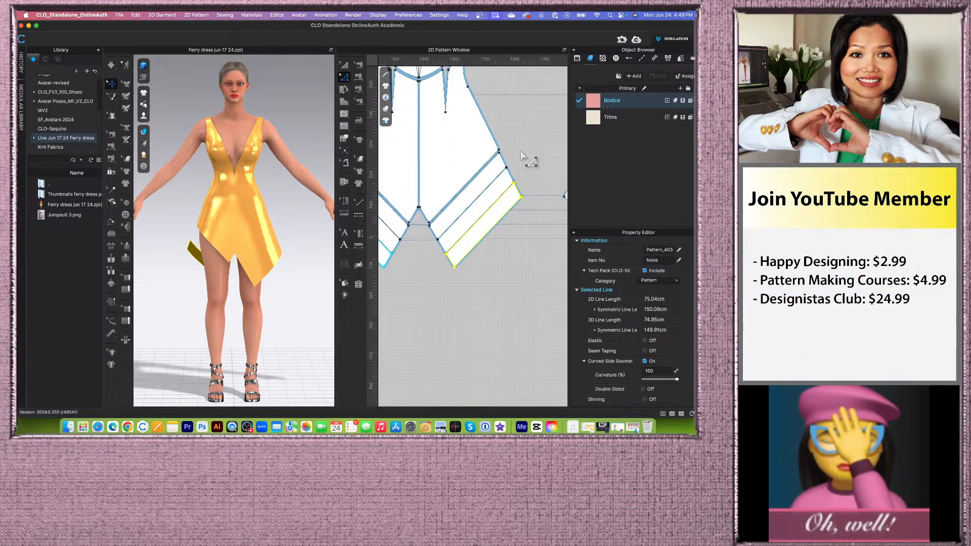
left_click_drag(598, 96, 492, 166)
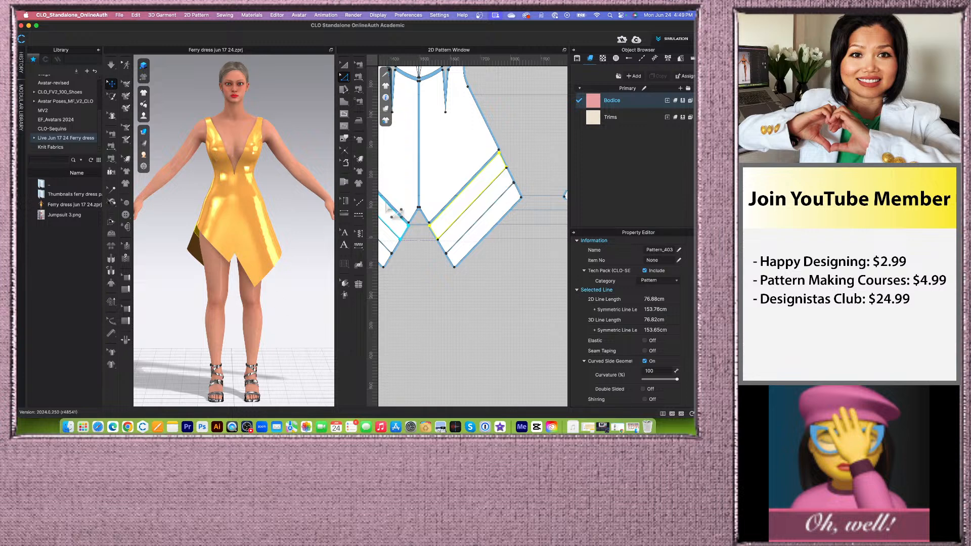
Reassign the Bodice fabric to the three hem strips on the Front-R panel.
scroll(500, 177, "down", 5)
scroll(455, 194, "up", 6)
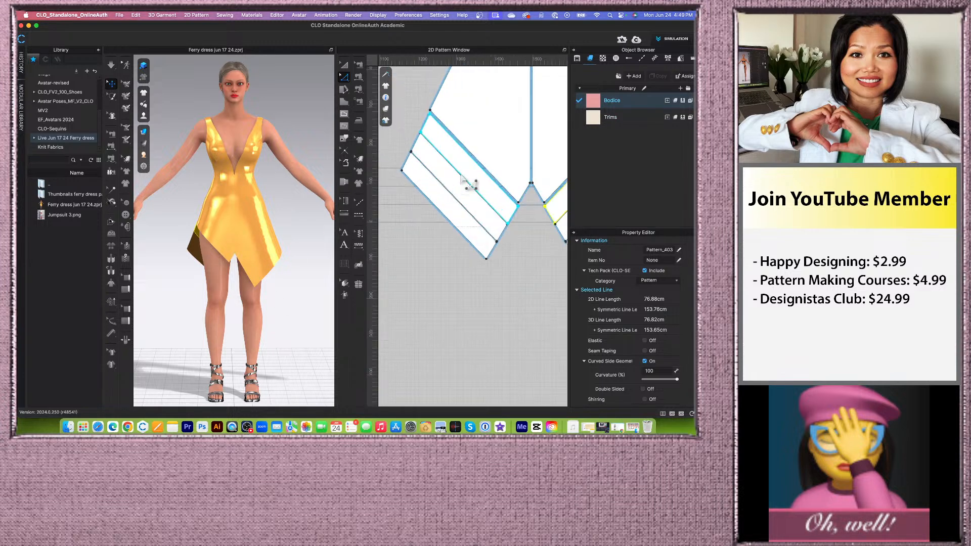
scroll(526, 148, "down", 4)
scroll(548, 143, "down", 4)
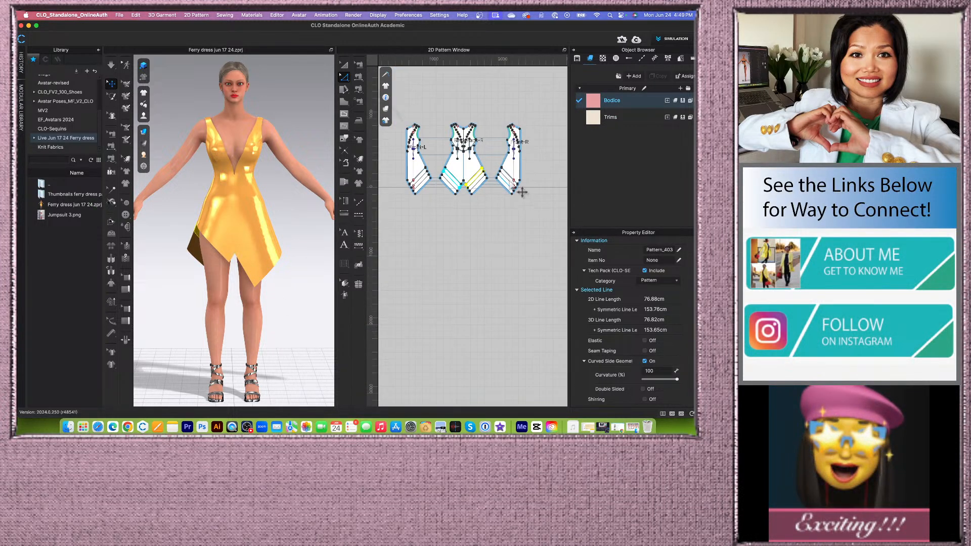
scroll(485, 152, "up", 5)
left_click_drag(597, 105, 499, 175)
left_click_drag(595, 104, 543, 145)
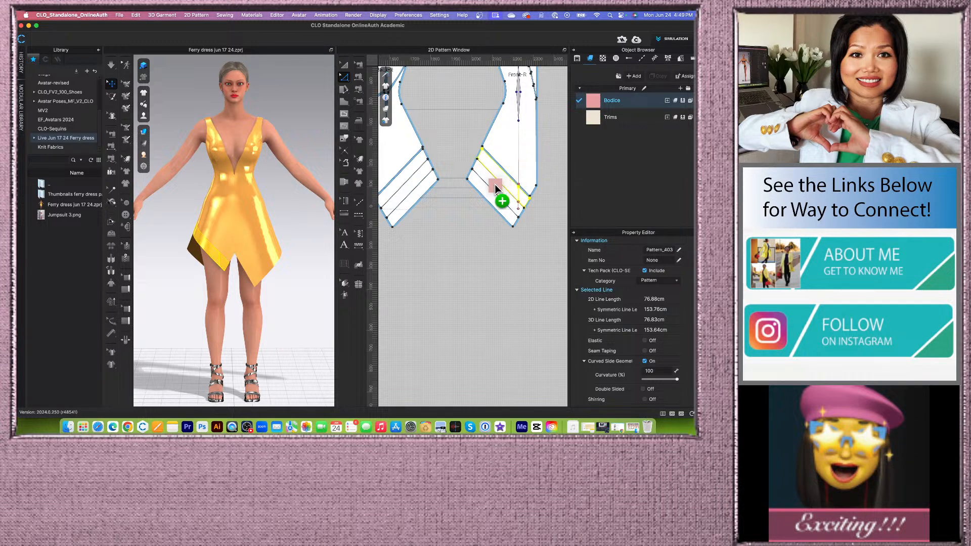
left_click_drag(495, 184, 499, 183)
left_click_drag(593, 102, 585, 108)
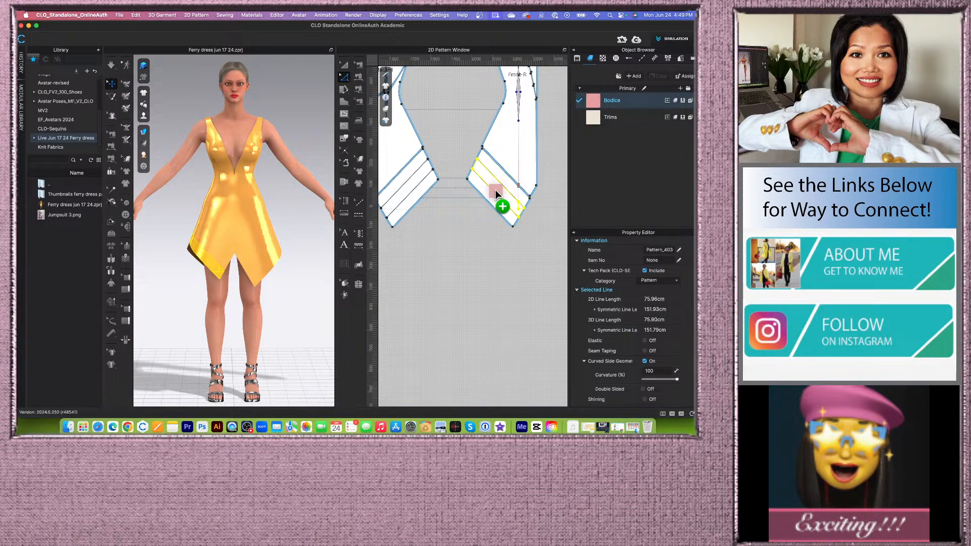
left_click_drag(493, 194, 493, 194)
Examine the symmetrical notched hem on the avatar from the front and behind, and review the panels in the 2D pattern.
scroll(285, 275, "up", 2)
left_click(289, 283)
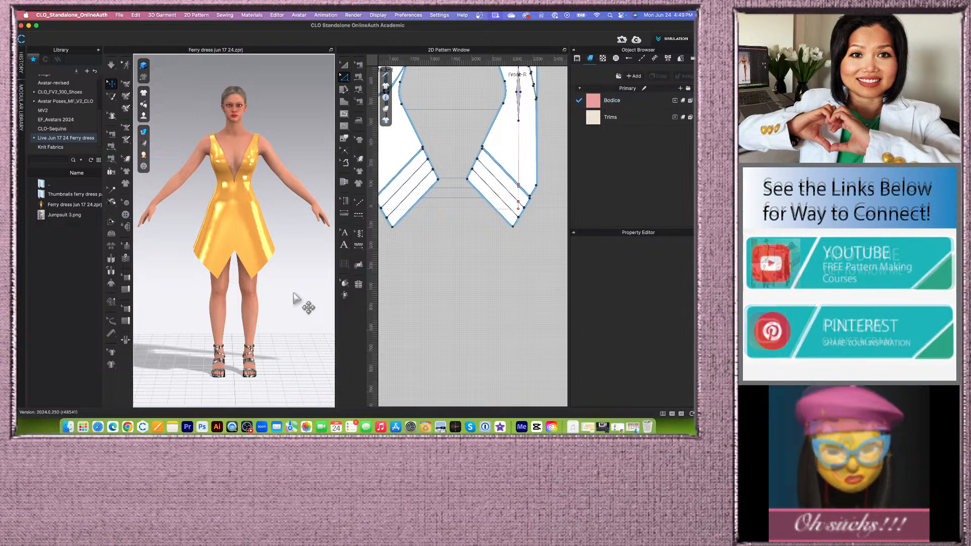
scroll(300, 301, "down", 2)
right_click_drag(300, 300, 256, 282)
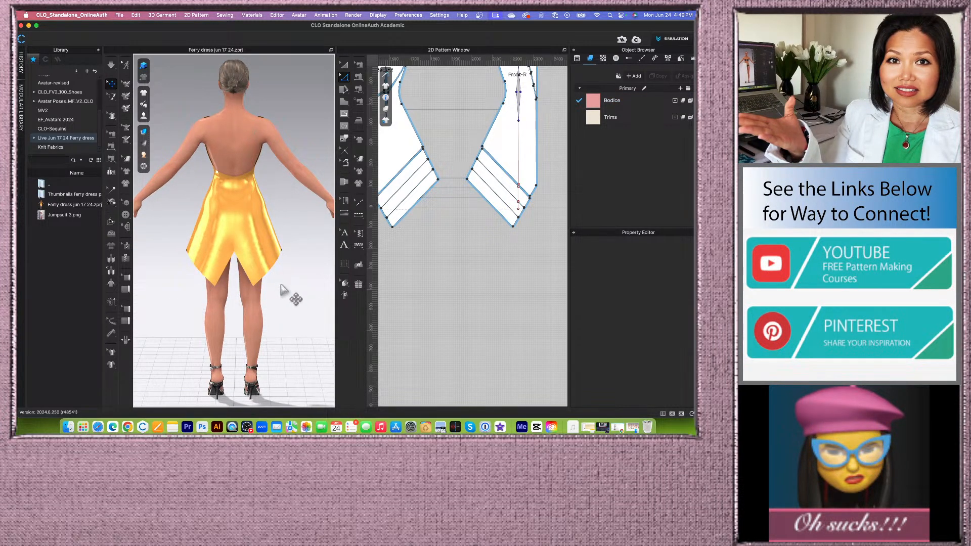
scroll(444, 219, "down", 4)
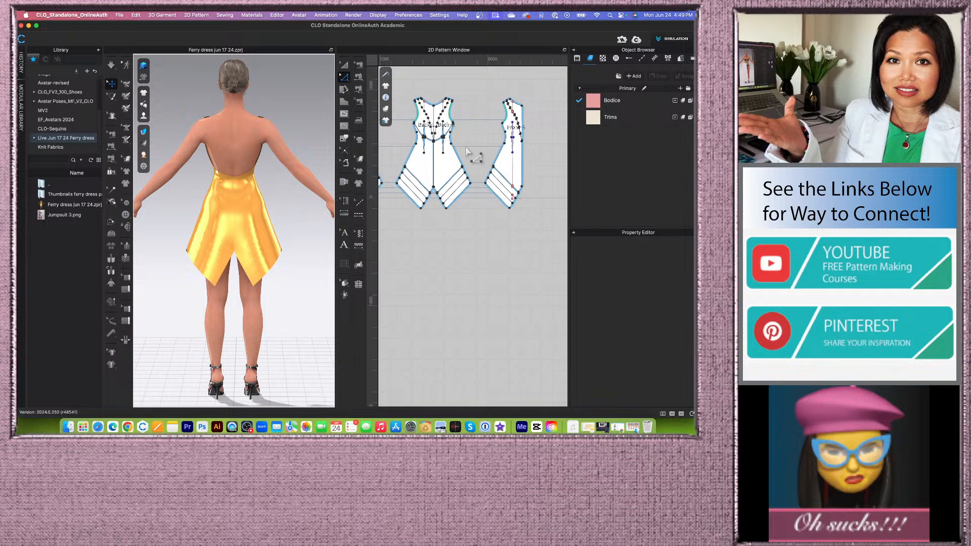
scroll(466, 146, "down", 3)
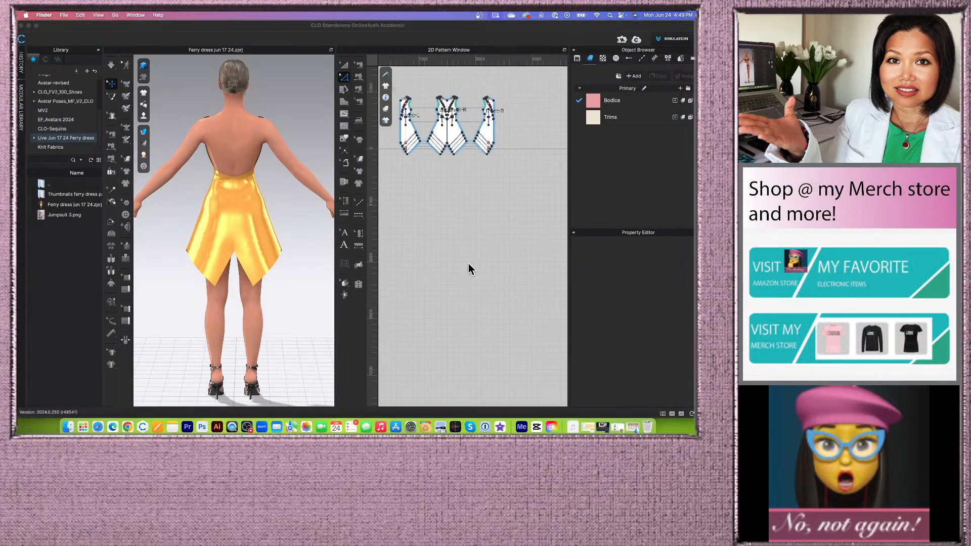
scroll(450, 86, "up", 5)
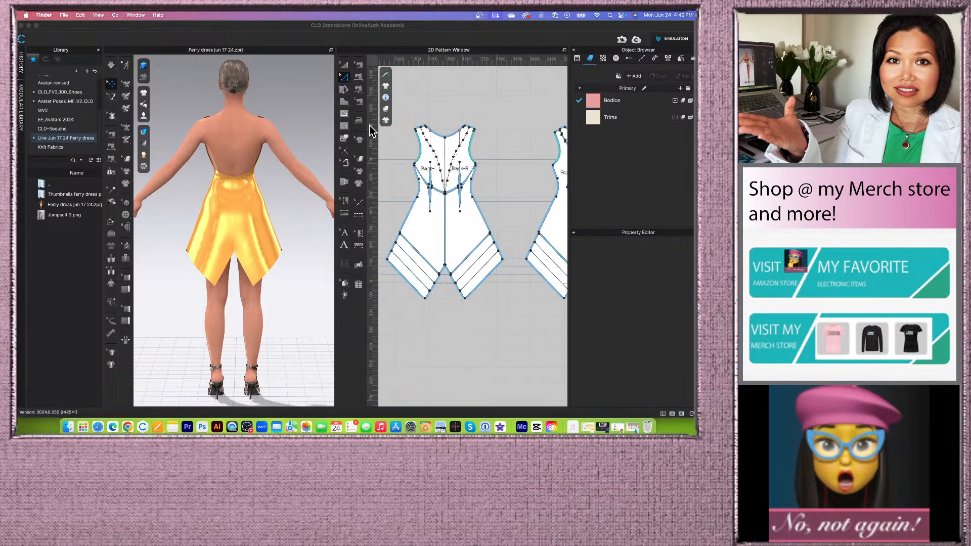
scroll(452, 164, "down", 3)
scroll(452, 164, "up", 3)
scroll(512, 146, "down", 3)
scroll(447, 152, "up", 2)
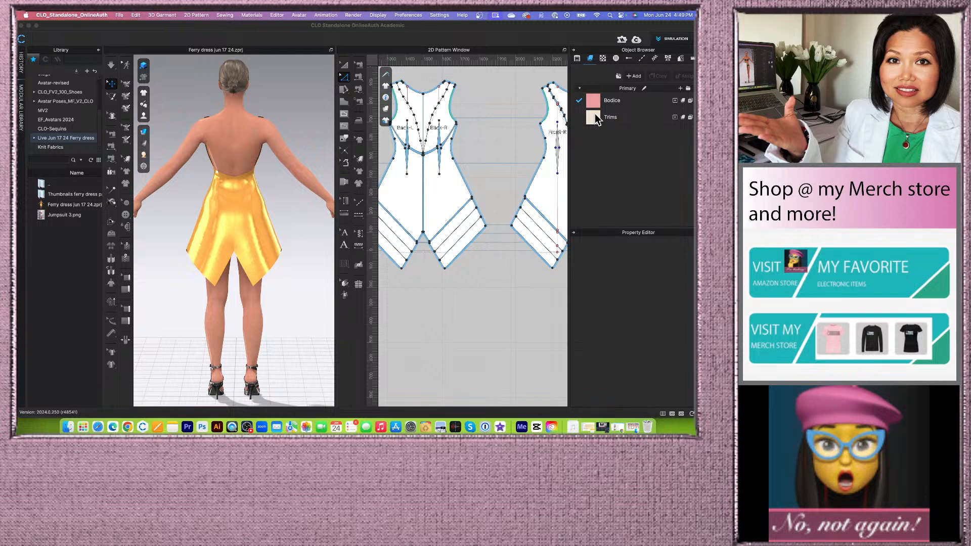
Assign the Trims fabric to the three hem strips on the Front-R panel and the three on the Back-R half.
left_click_drag(595, 117, 529, 217)
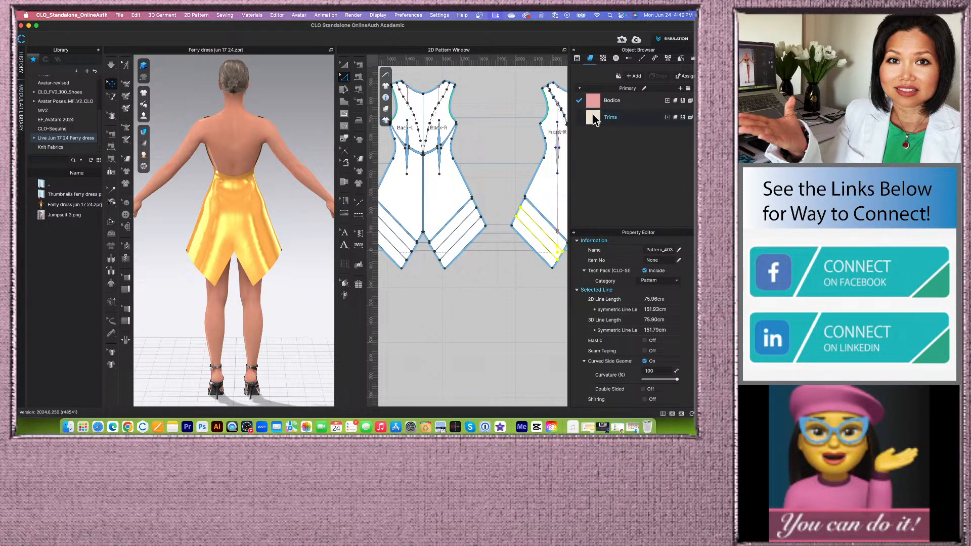
left_click(526, 227)
left_click(525, 236)
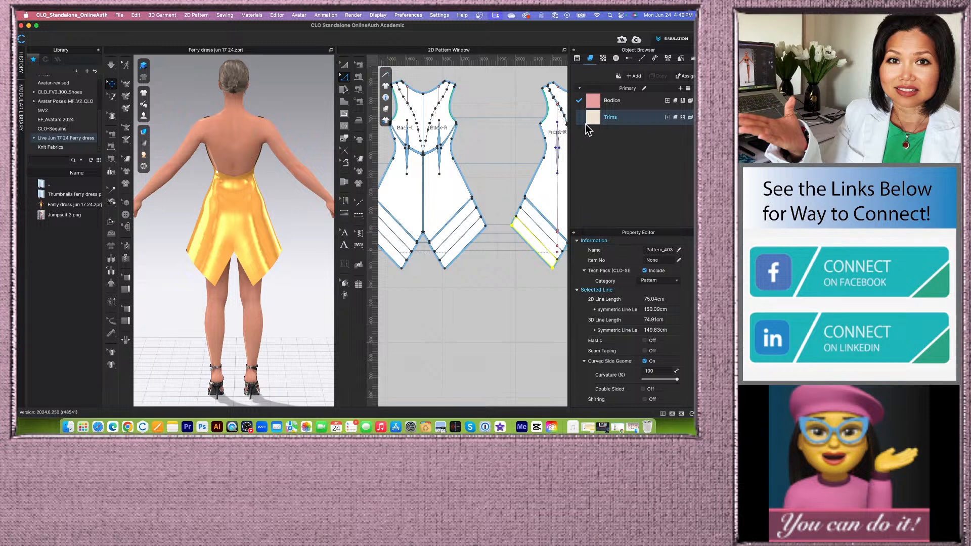
left_click(465, 208)
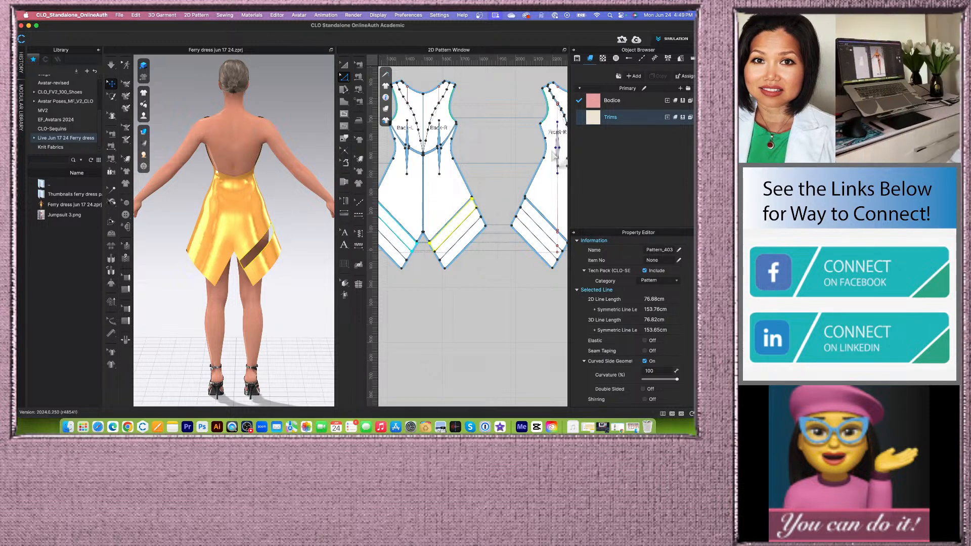
left_click(474, 215)
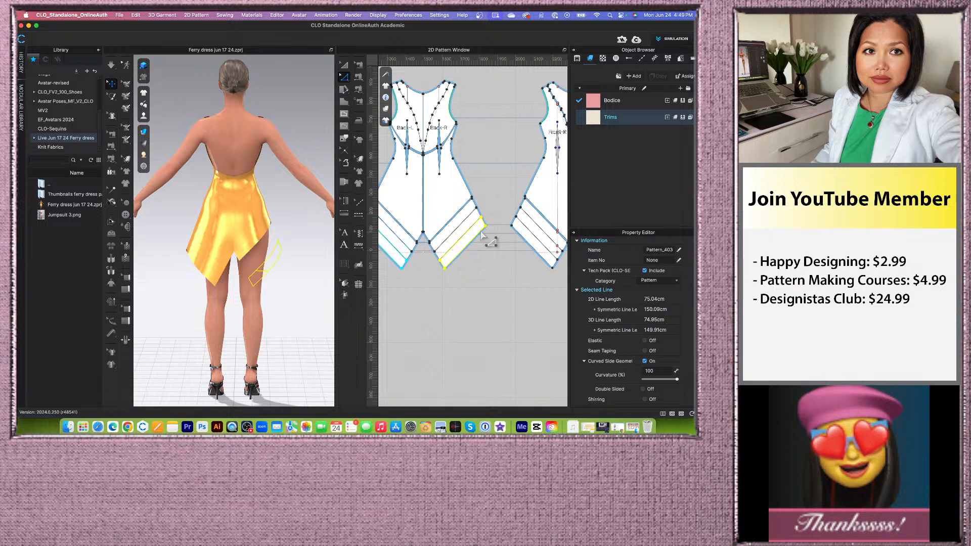
Examine the asymmetrical hem from the front and compare it with the Ferry dress reference image in Finder.
left_click(295, 296)
right_click_drag(301, 295, 209, 290)
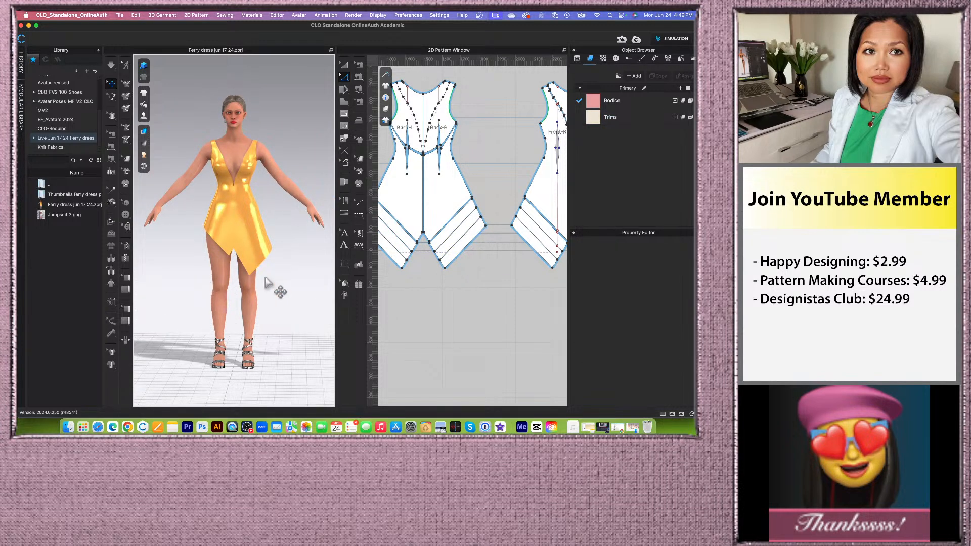
scroll(281, 283, "up", 2)
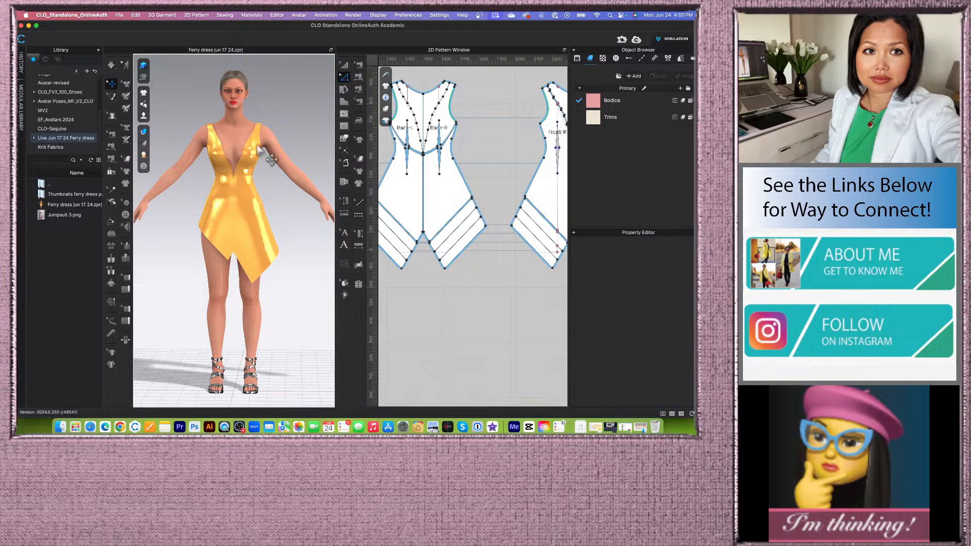
left_click(60, 428)
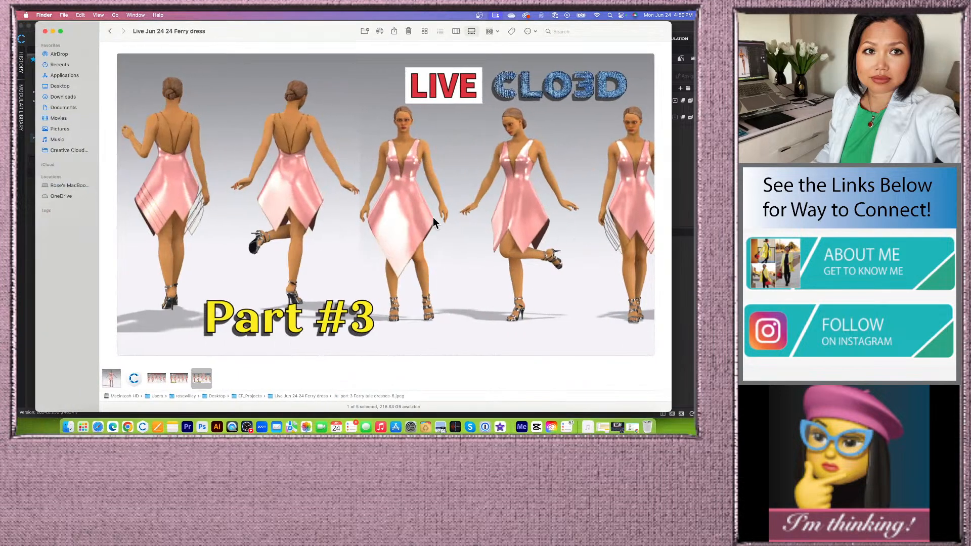
left_click(52, 31)
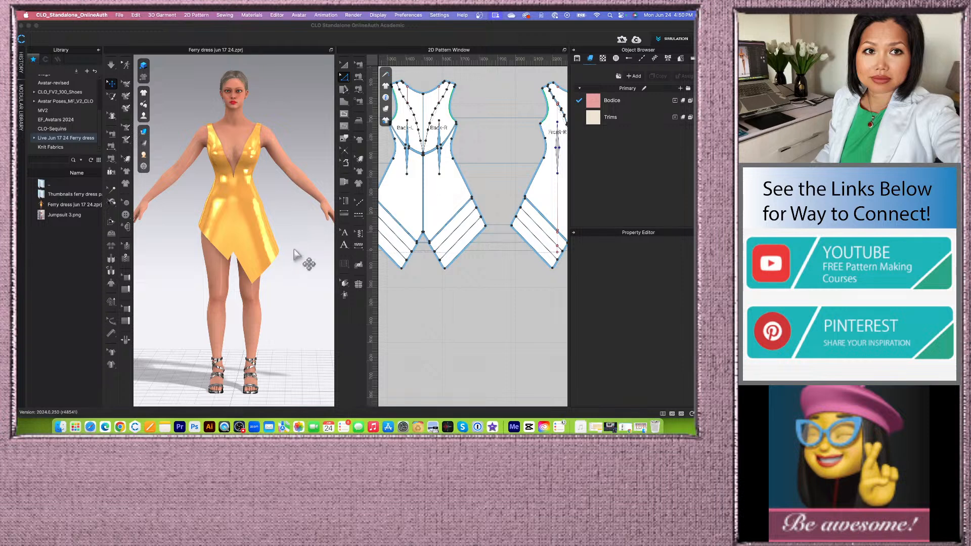
Unstrengthen all the dress pattern pieces together.
left_click(293, 249)
scroll(501, 151, "down", 6)
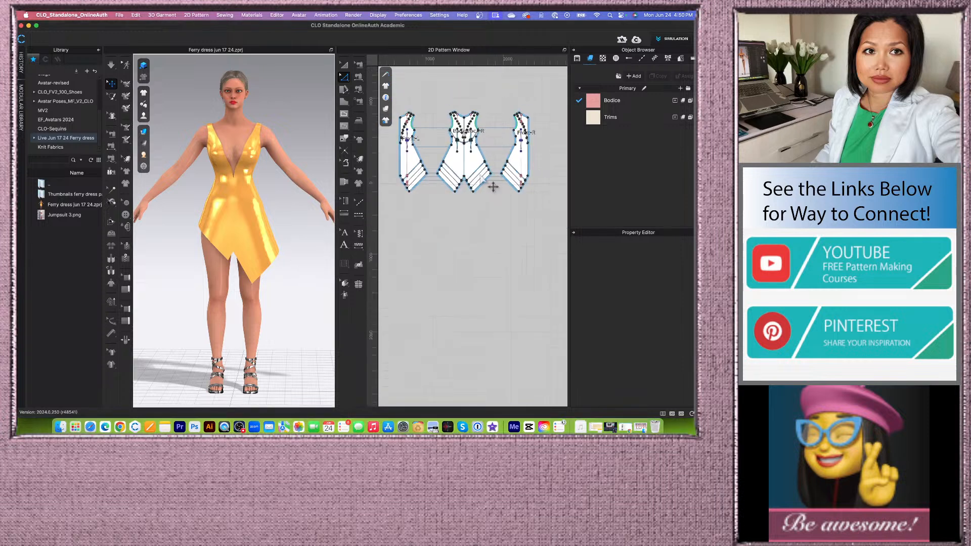
left_click(345, 65)
left_click_drag(414, 122, 544, 230)
right_click(496, 168)
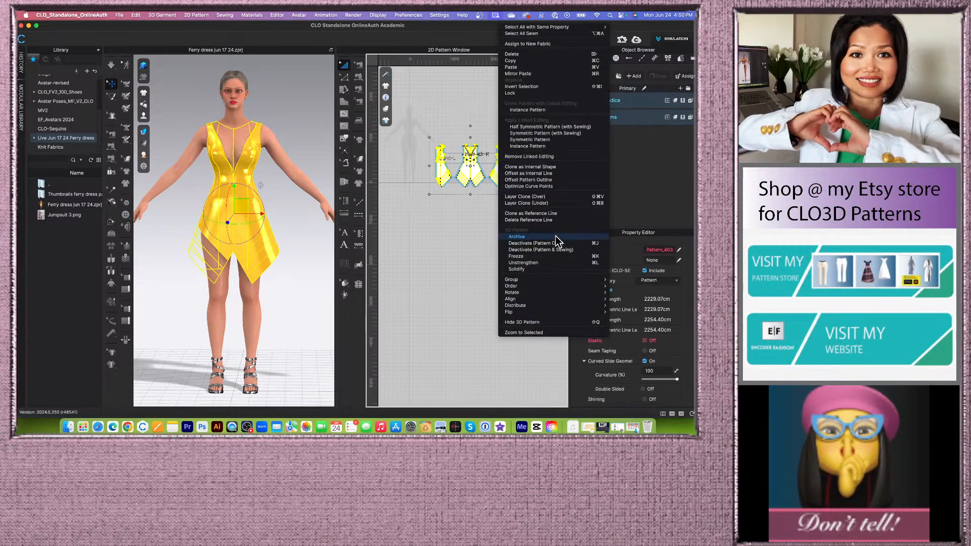
left_click(544, 263)
left_click(502, 275)
scroll(297, 274, "up", 3)
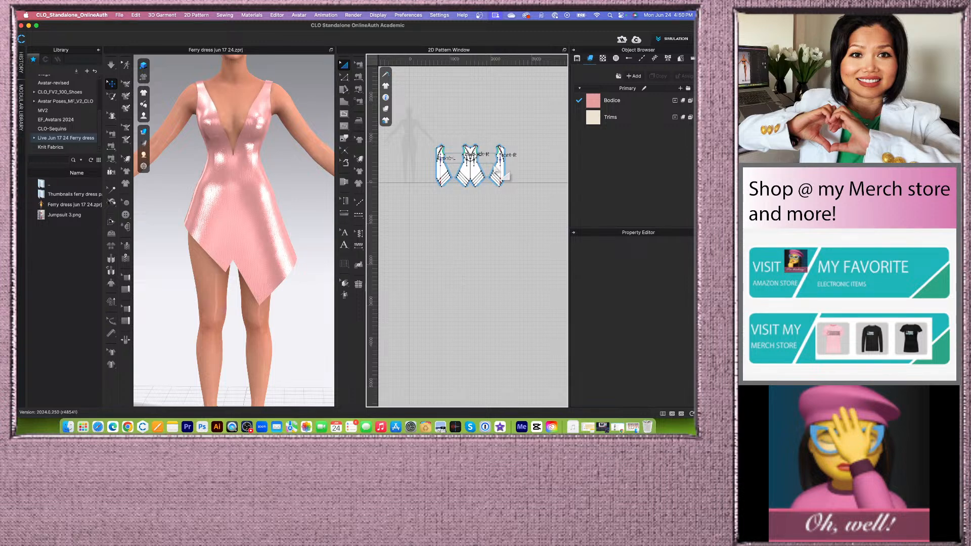
Activate the Free Topstitch tool for work on the Front-L panel's hem strips.
left_click(361, 200)
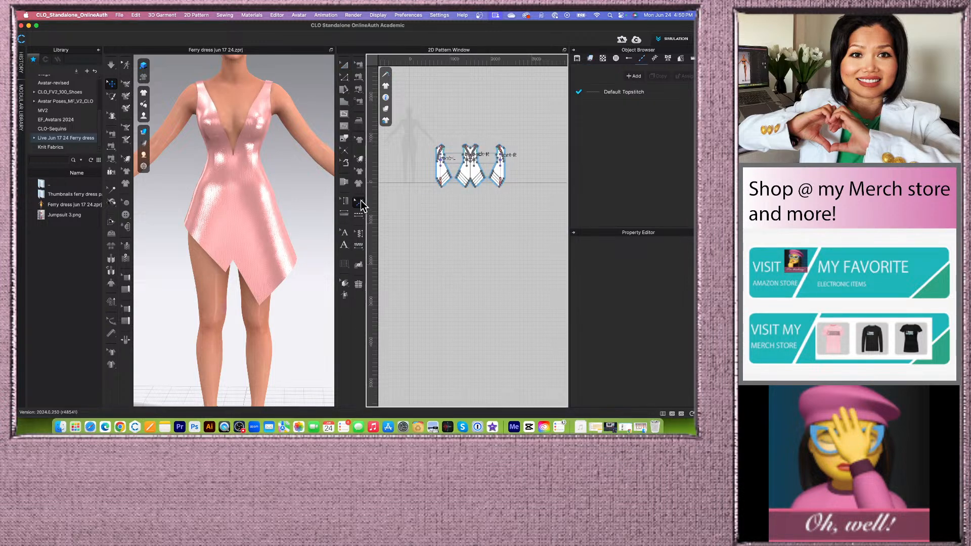
left_click_drag(360, 201, 359, 212)
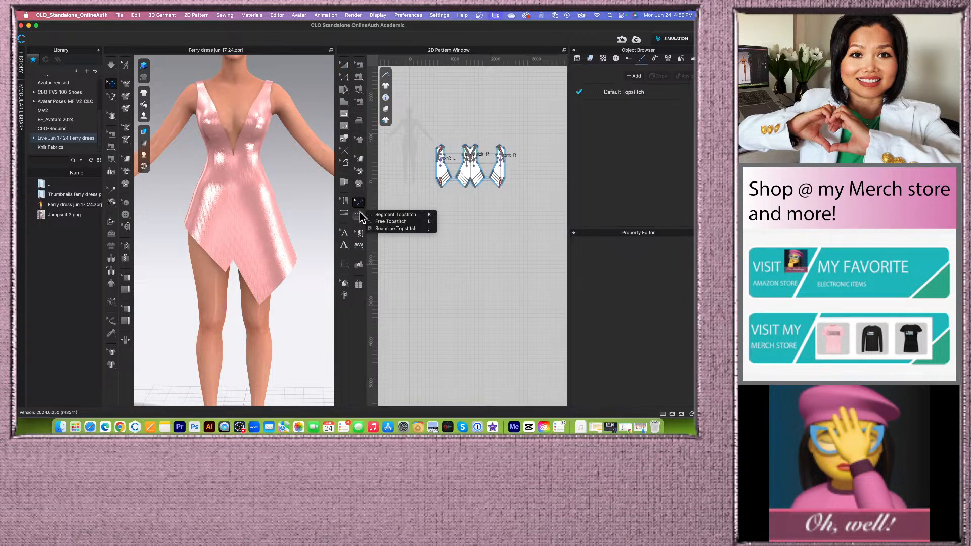
left_click(392, 221)
scroll(426, 210, "up", 6)
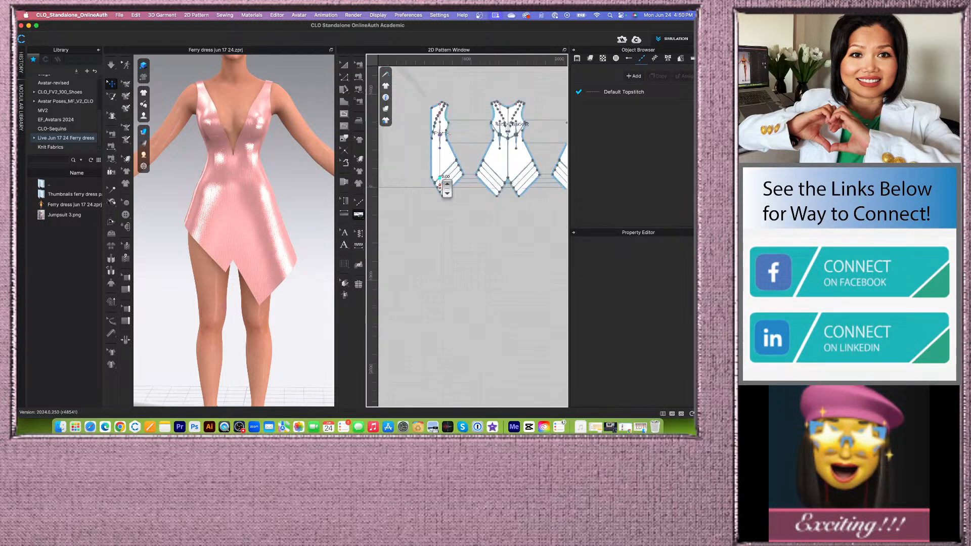
scroll(470, 174, "down", 2)
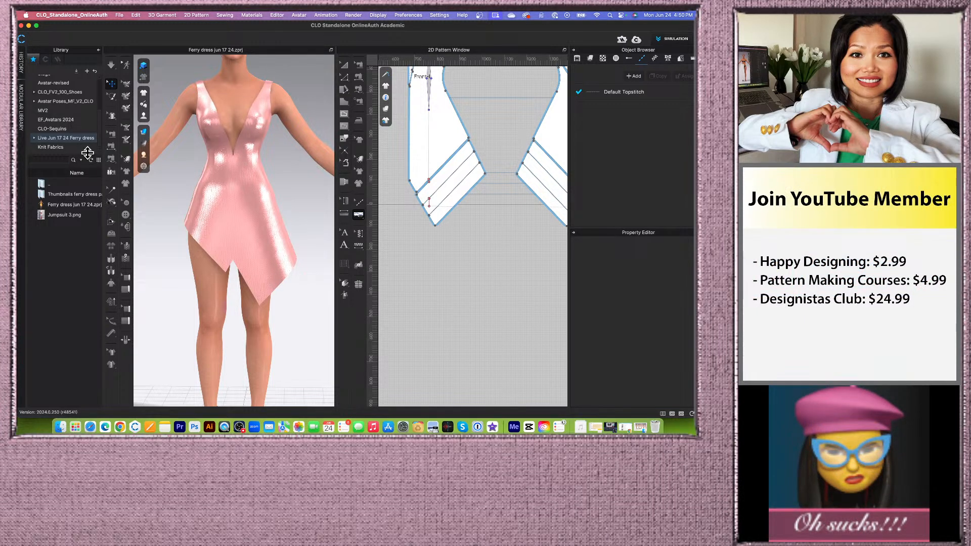
Add the Sequin_9_11_Bottom topstitch from the CLO-Sequins library folder to the project's topstitch styles.
left_click_drag(88, 153, 87, 213)
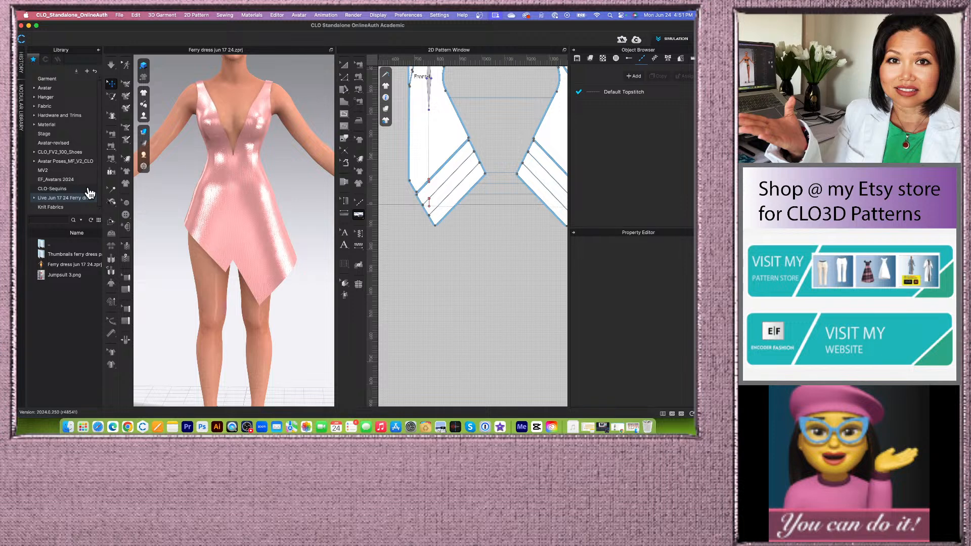
left_click(56, 188)
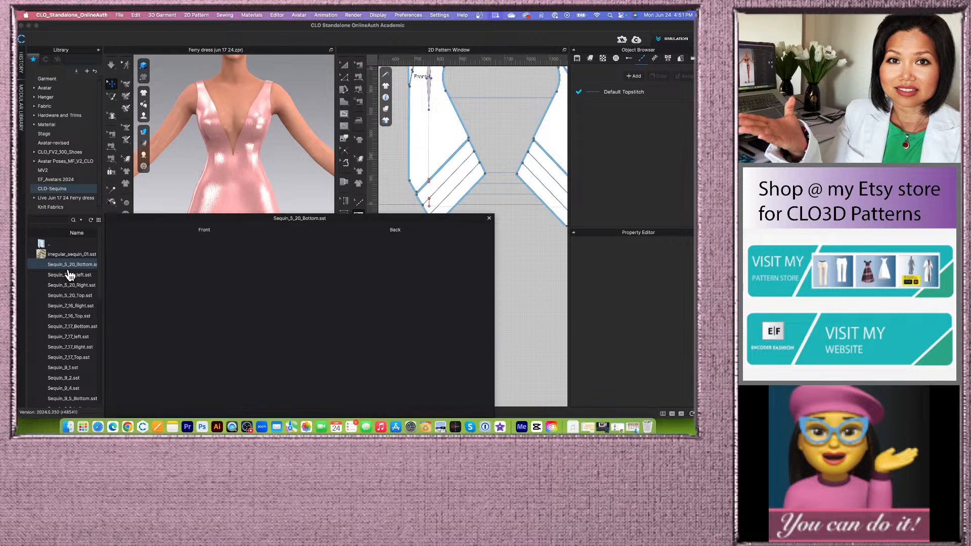
scroll(66, 369, "down", 5)
scroll(66, 372, "down", 3)
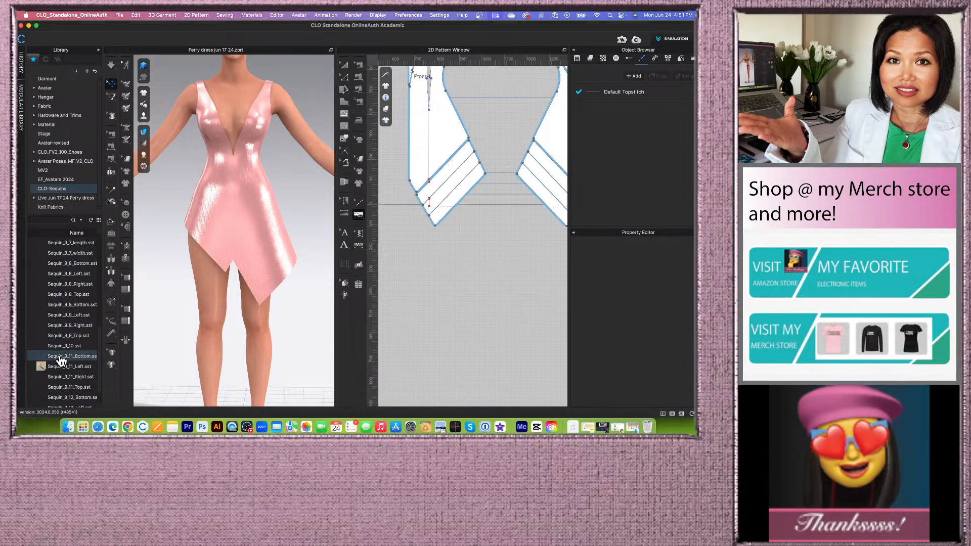
mouse_move(60, 360)
left_click_drag(47, 361, 565, 199)
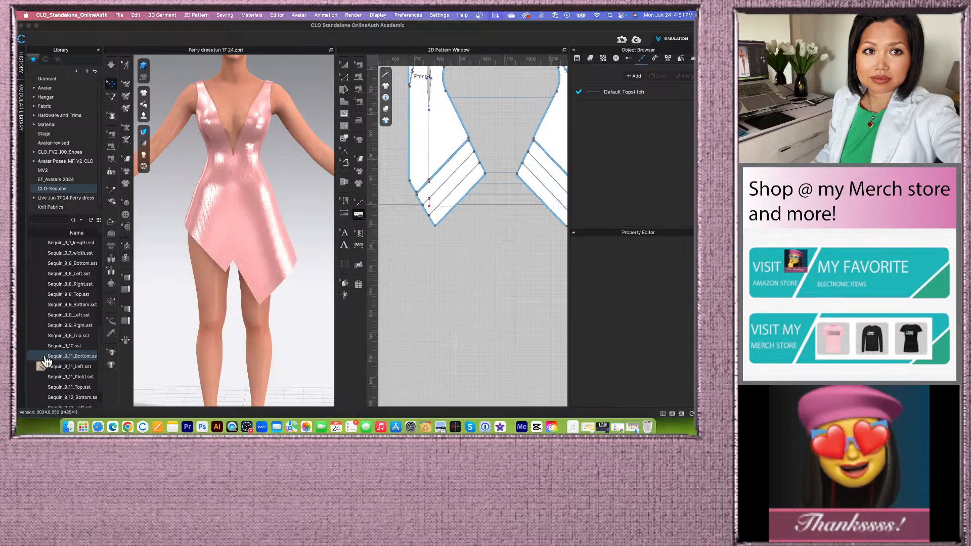
left_click_drag(658, 131, 659, 130)
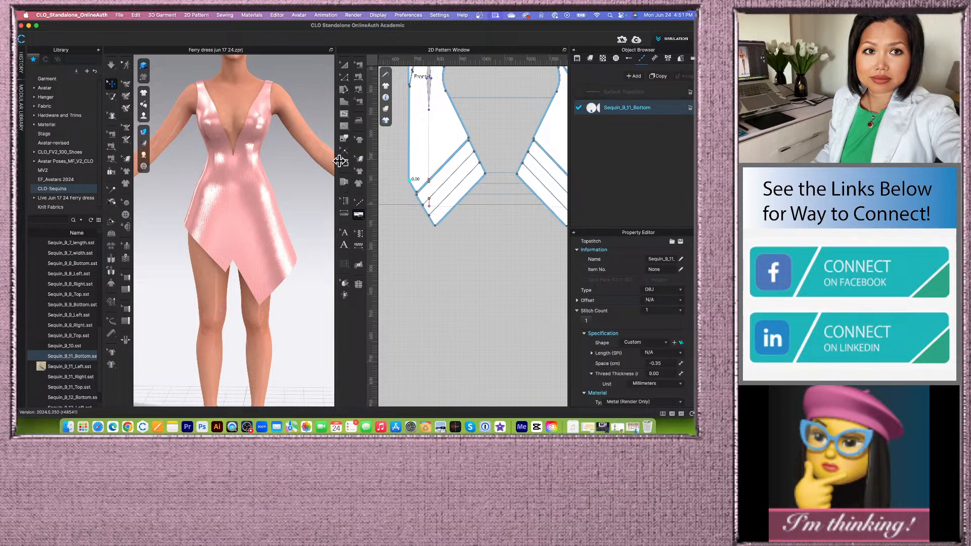
Add the Sequin_9_10, Sequin_5_20_left and Sequin_7_16_Right topstitches from the CLO-Sequins library folder to the project's topstitch styles.
scroll(459, 151, "up", 3)
scroll(459, 150, "down", 2)
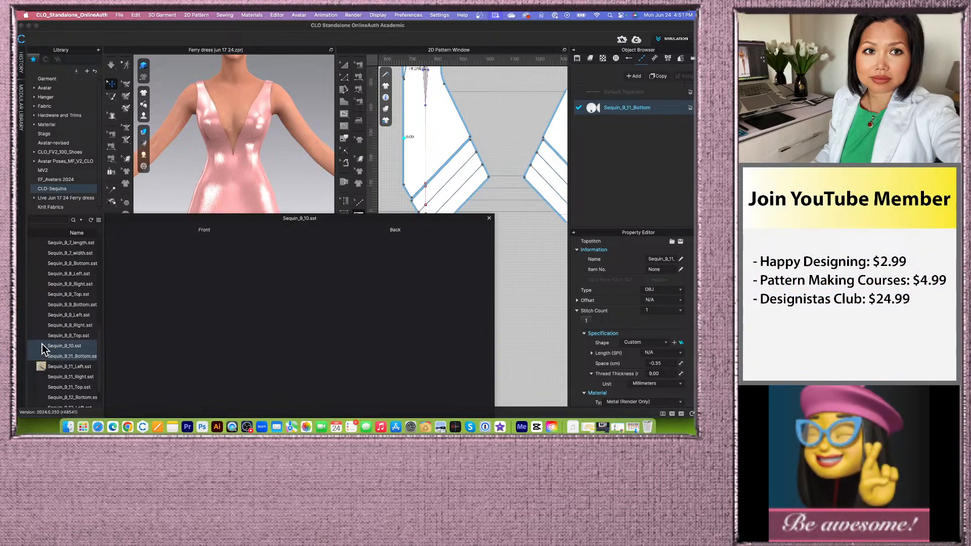
left_click_drag(43, 349, 623, 152)
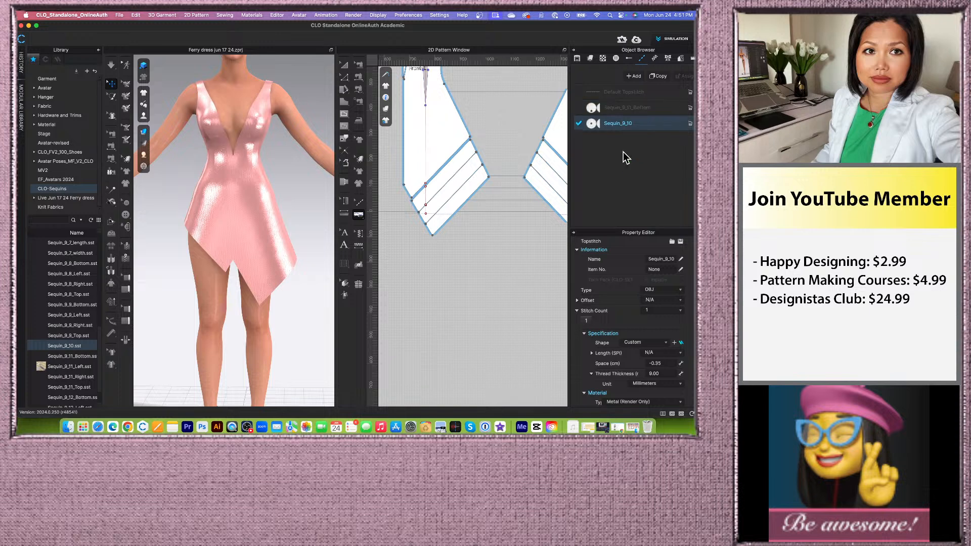
scroll(69, 321, "up", 10)
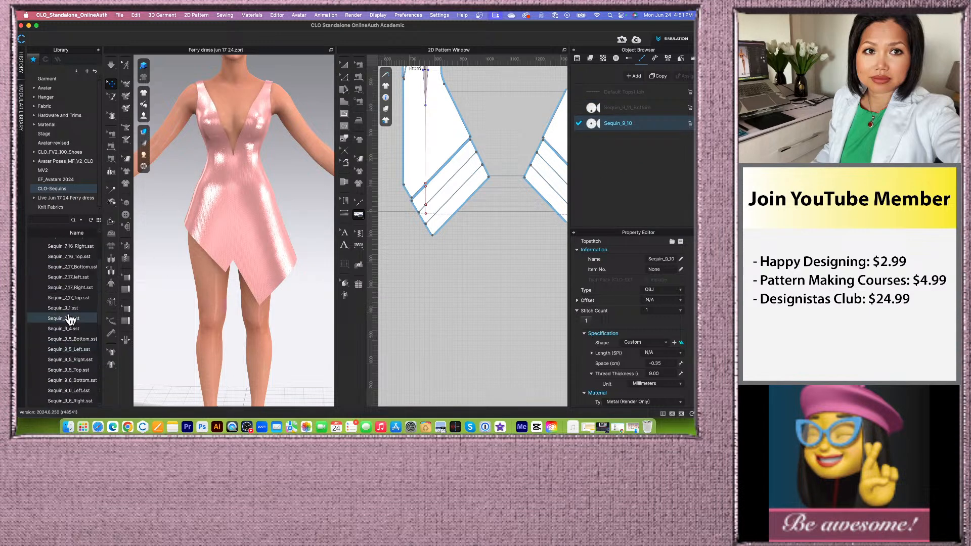
left_click_drag(38, 276, 655, 173)
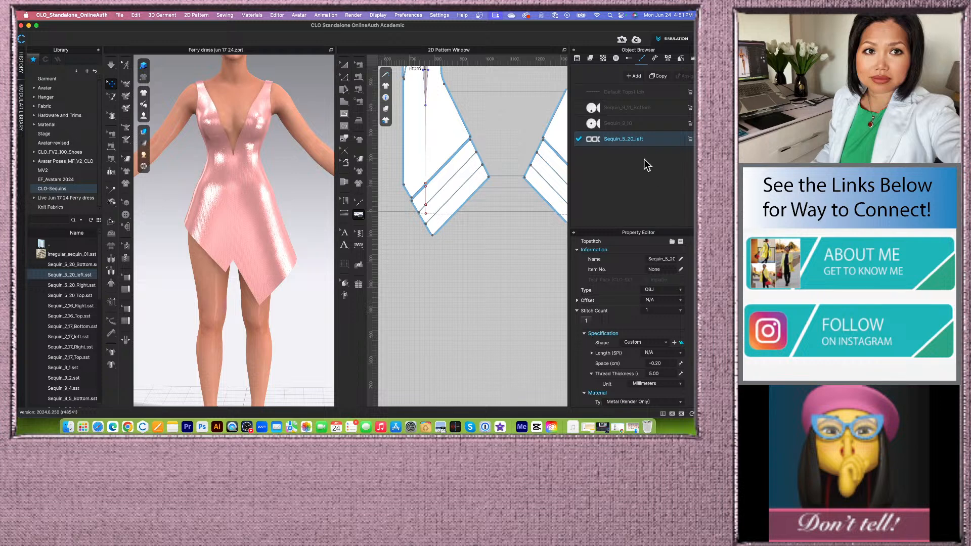
left_click(41, 305)
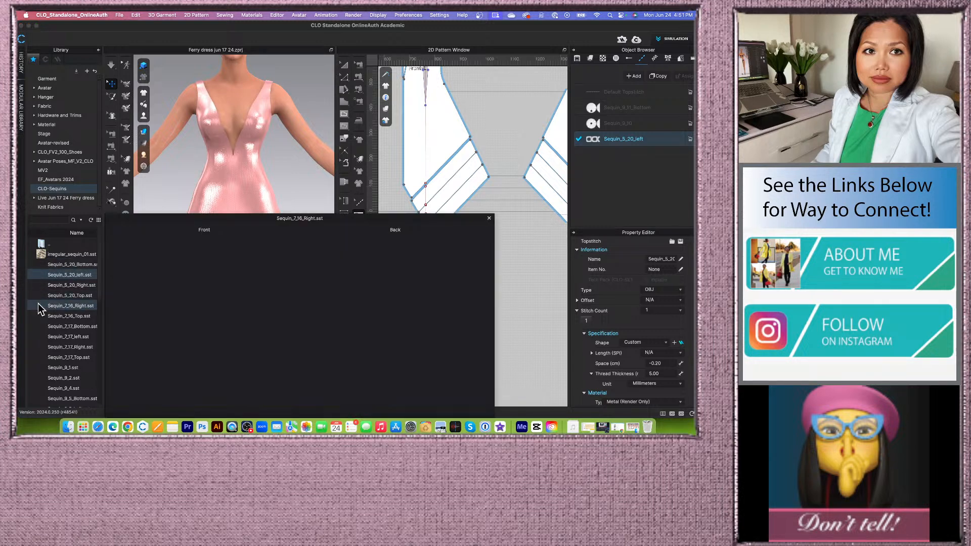
left_click_drag(104, 302, 634, 167)
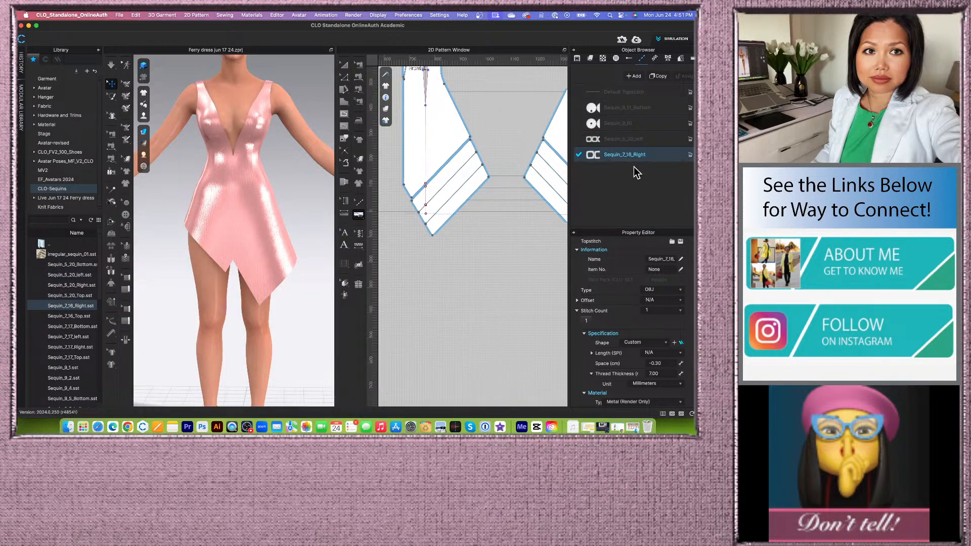
Add the Sequin_9_5_Top topstitch from the CLO-Sequins library folder to the project's topstitch styles.
scroll(97, 324, "down", 5)
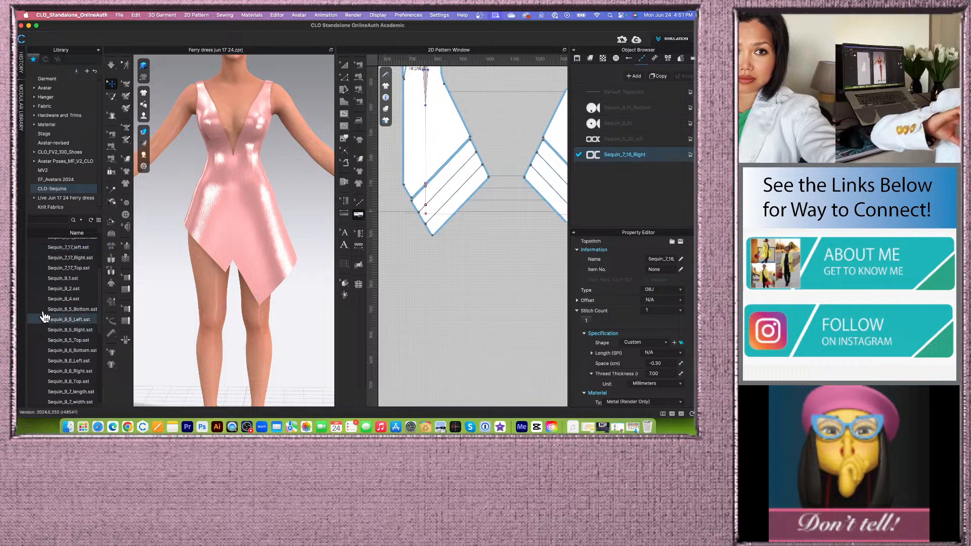
scroll(45, 288, "up", 5)
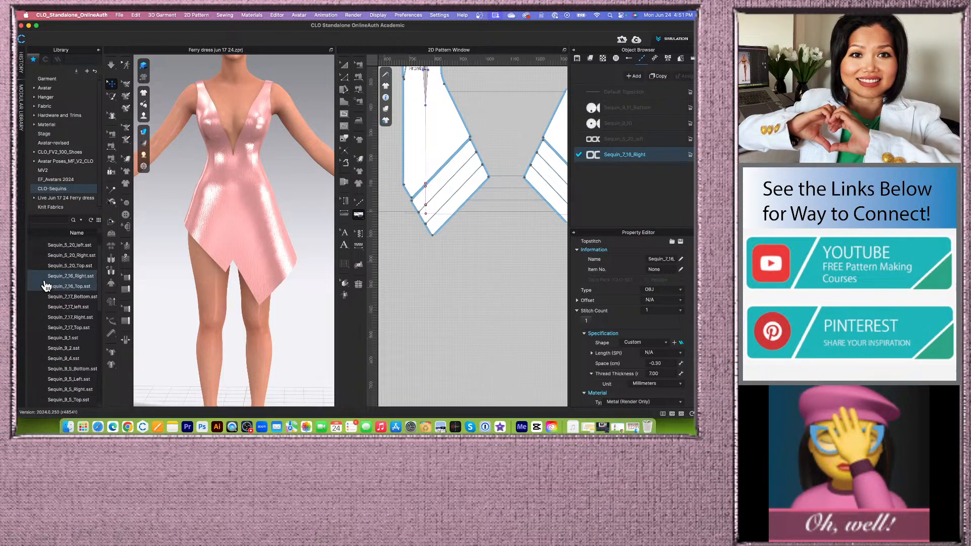
mouse_move(53, 284)
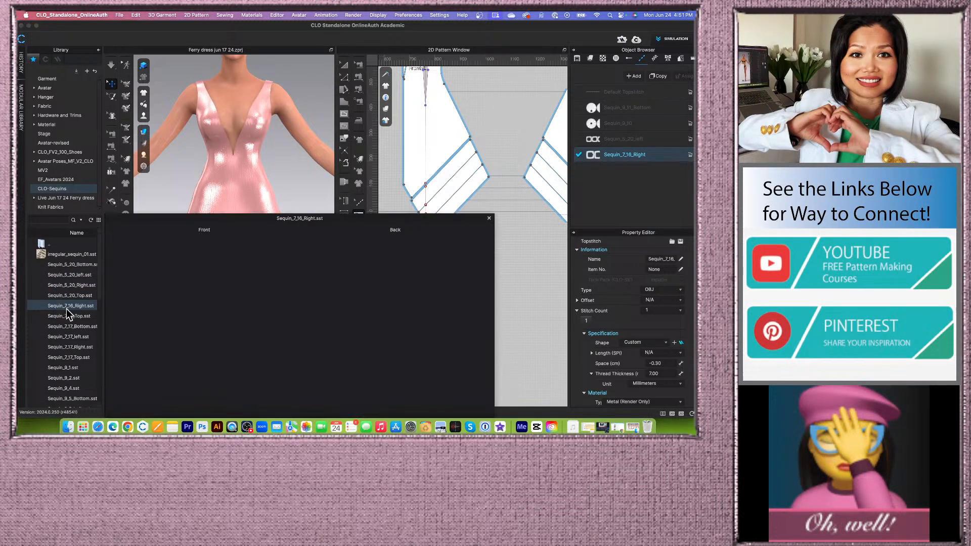
scroll(71, 349, "down", 5)
scroll(70, 350, "down", 3)
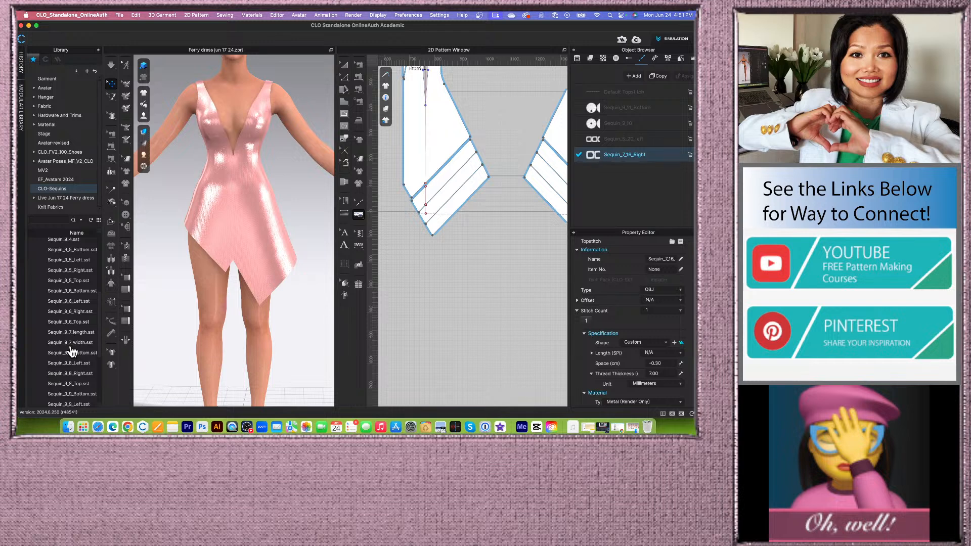
scroll(71, 350, "down", 3)
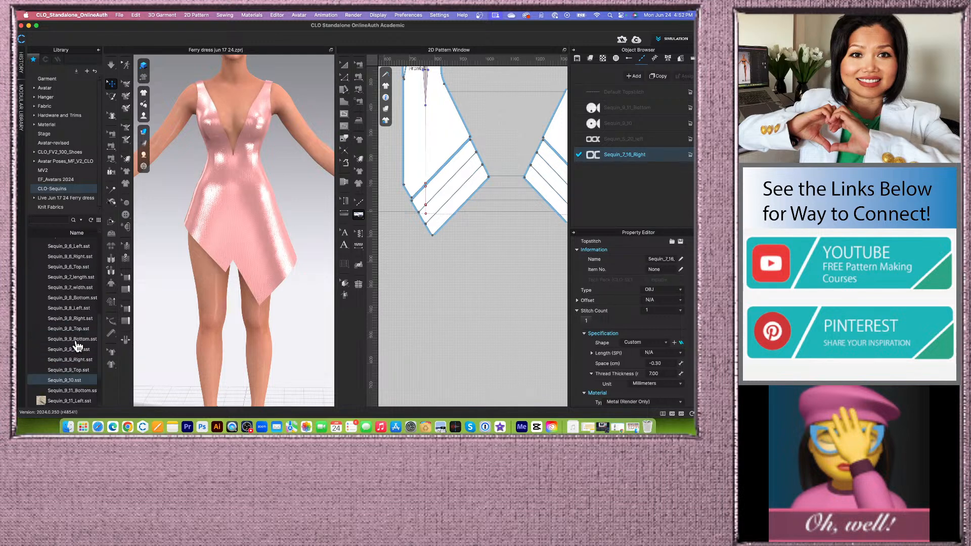
scroll(76, 349, "up", 3)
left_click(43, 286)
left_click_drag(40, 284, 590, 175)
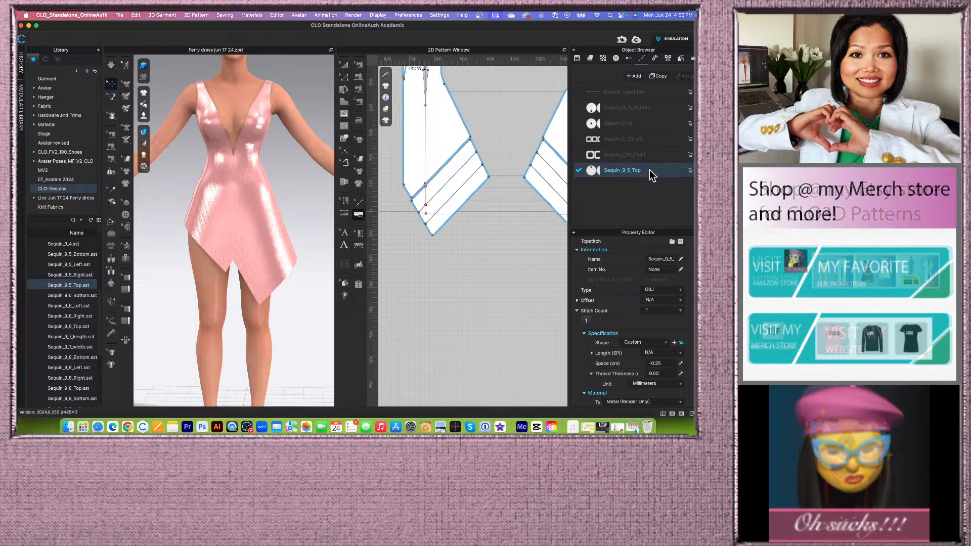
Apply Sequin_9_5_Top topstitching along the Front-L panel's diagonal hem strip lines, bottom hem edge and the short inner edges beside them.
left_click(358, 214)
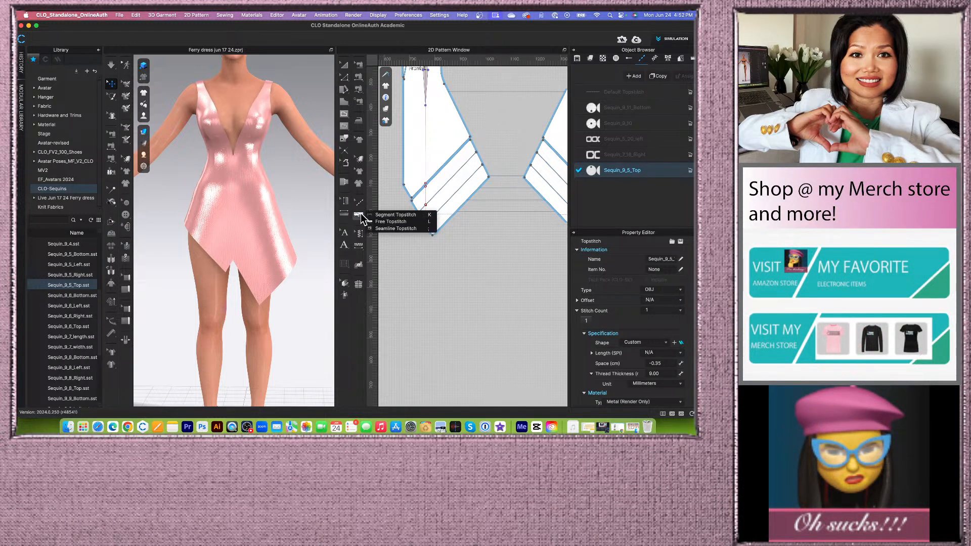
left_click(395, 215)
left_click(470, 137)
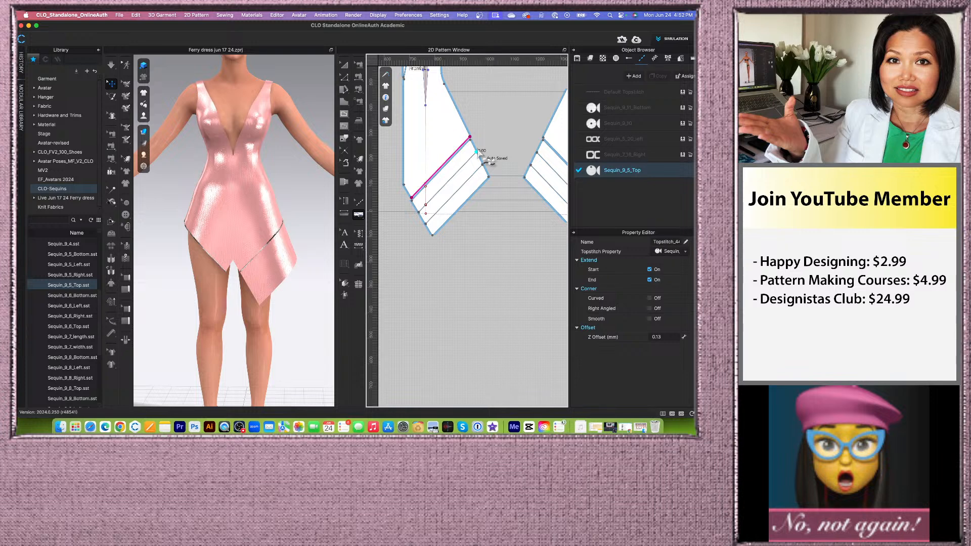
left_click(476, 155)
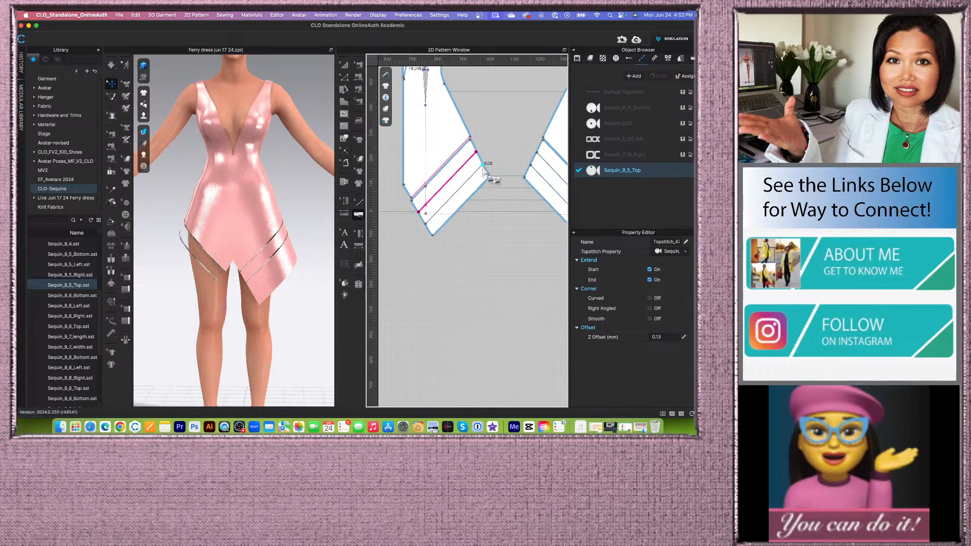
left_click(449, 215)
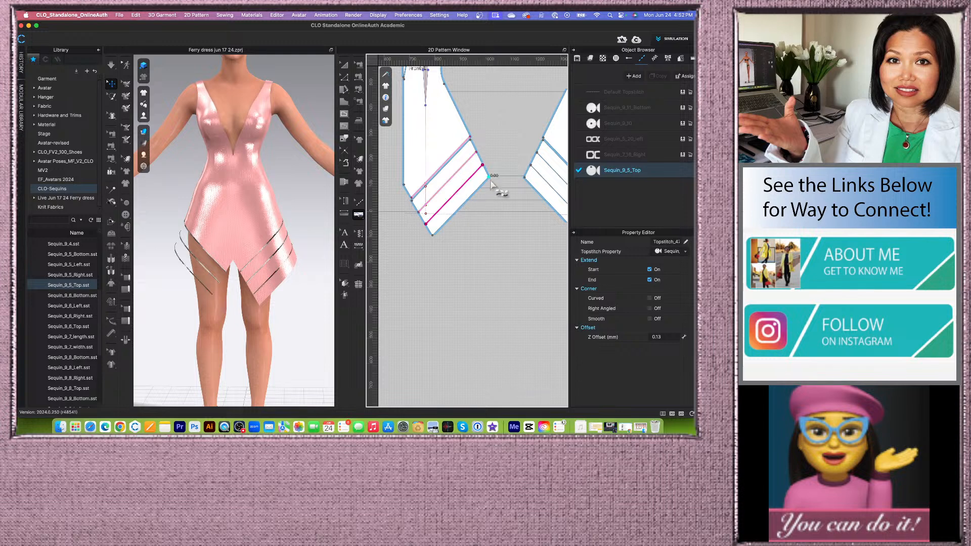
left_click(434, 237)
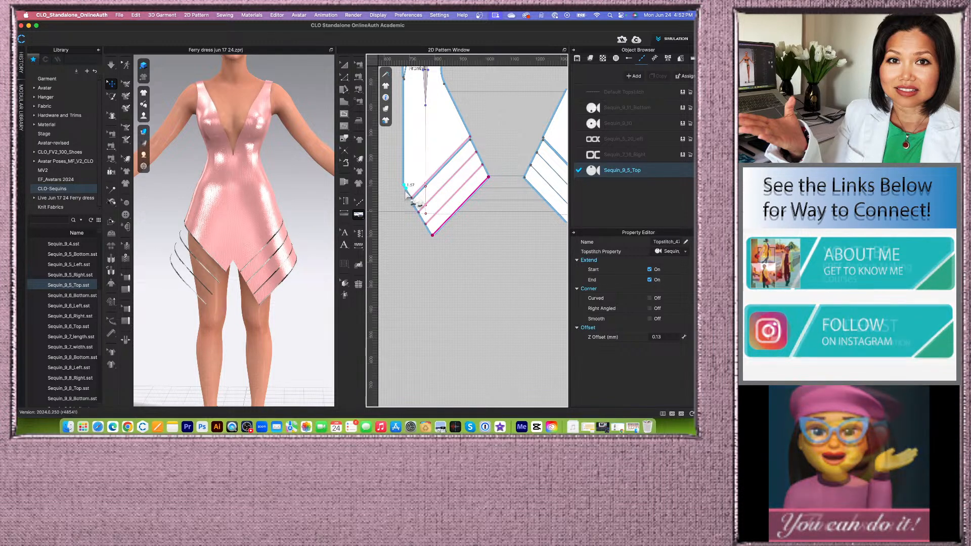
left_click(411, 200)
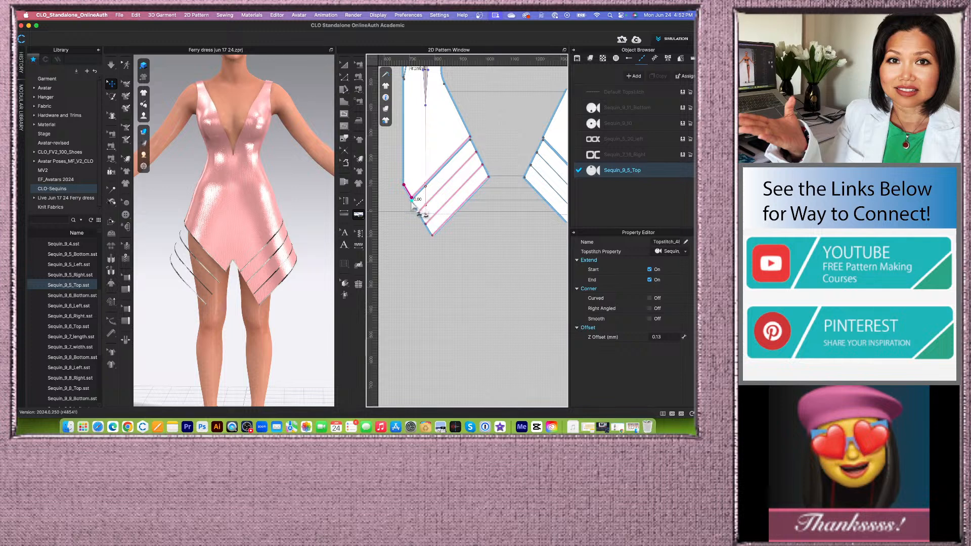
left_click(418, 213)
Move the two lower Front-L hem strips apart so a gap separates each strip from its neighbour.
left_click(344, 65)
scroll(421, 186, "up", 3)
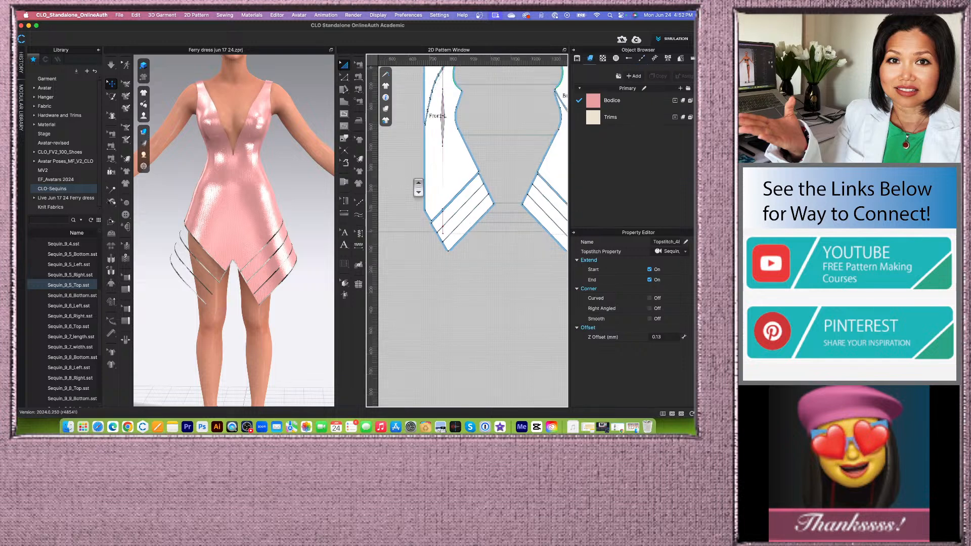
scroll(436, 190, "down", 5)
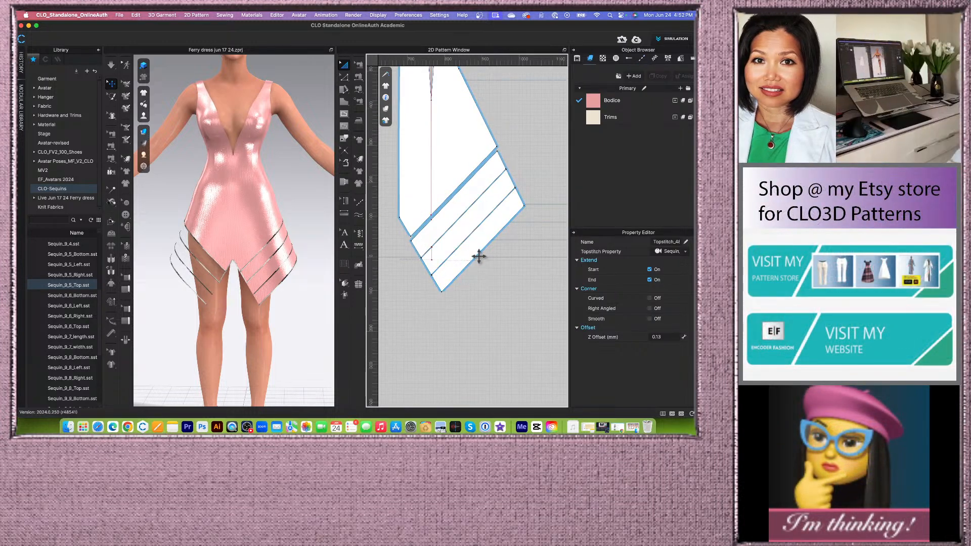
left_click_drag(443, 353, 487, 260)
left_click_drag(460, 229, 465, 235)
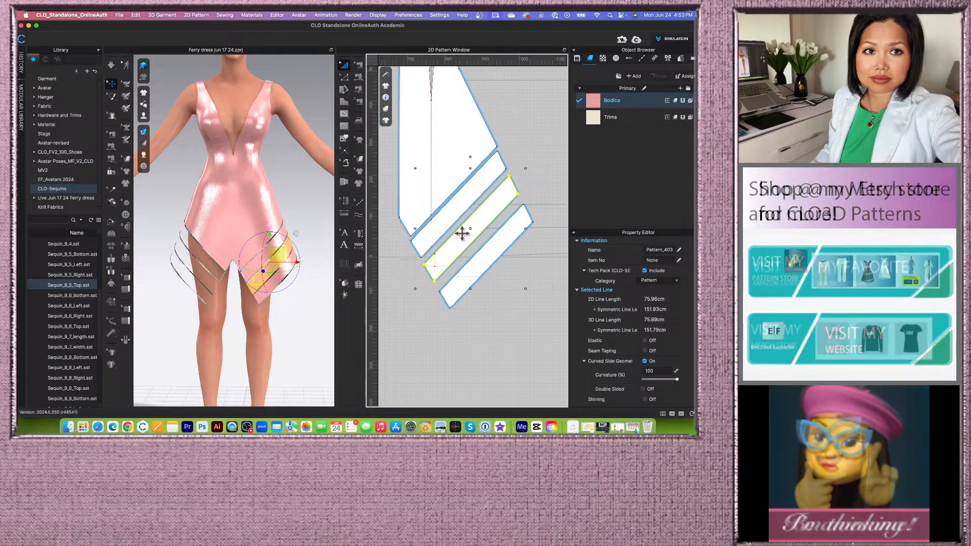
left_click(399, 324)
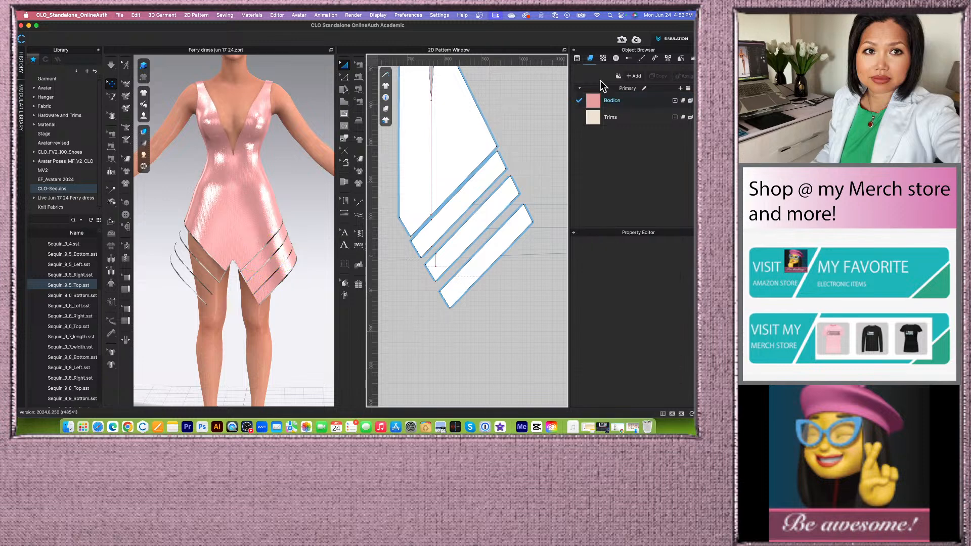
Try adding Sequin_9_5_Top topstitching to the lower edge of the middle Front-L hem strip.
left_click(359, 215)
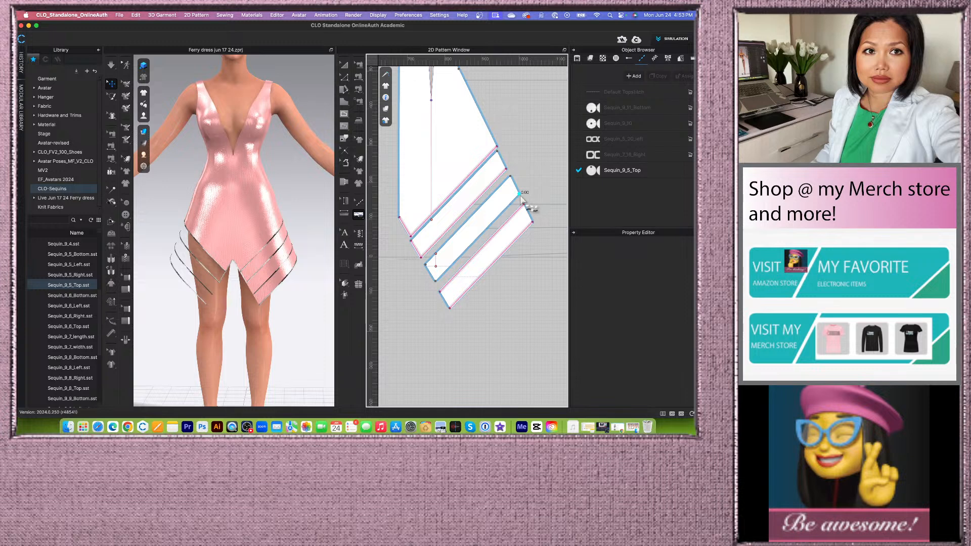
left_click(436, 281)
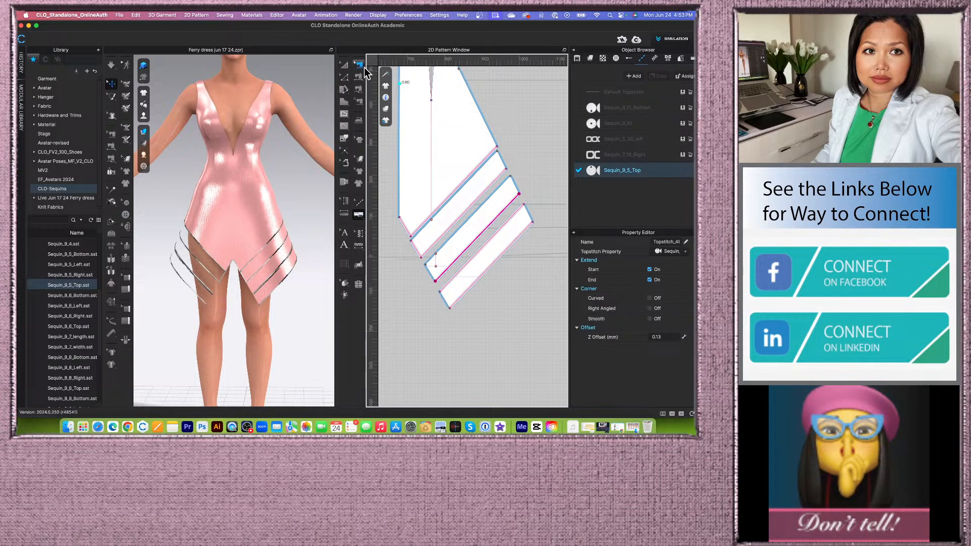
left_click(358, 201)
left_click(489, 246)
key("super+z")
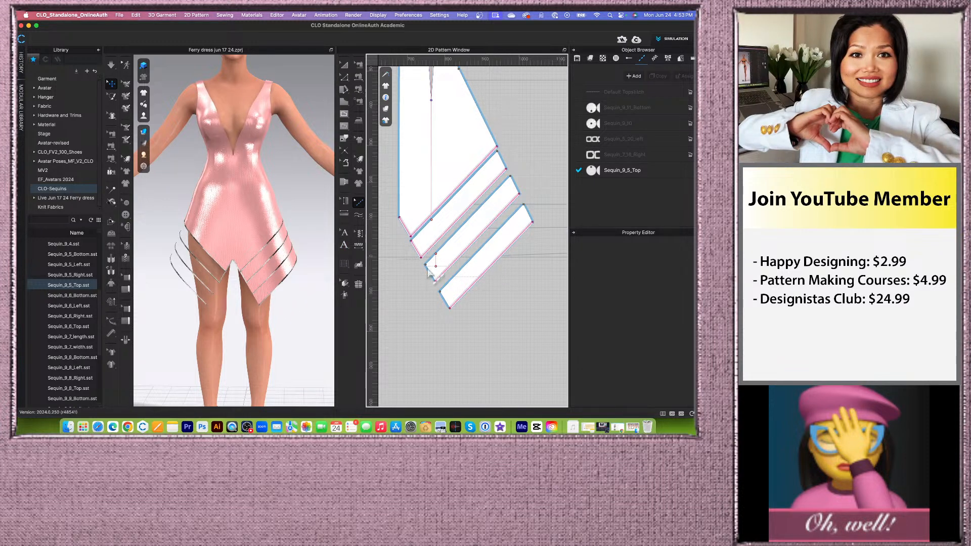
Free Topstitch the short inner ends of the middle and lowest Front-L hem strips with Sequin_9_5_Top.
left_click(358, 215)
left_click(387, 222)
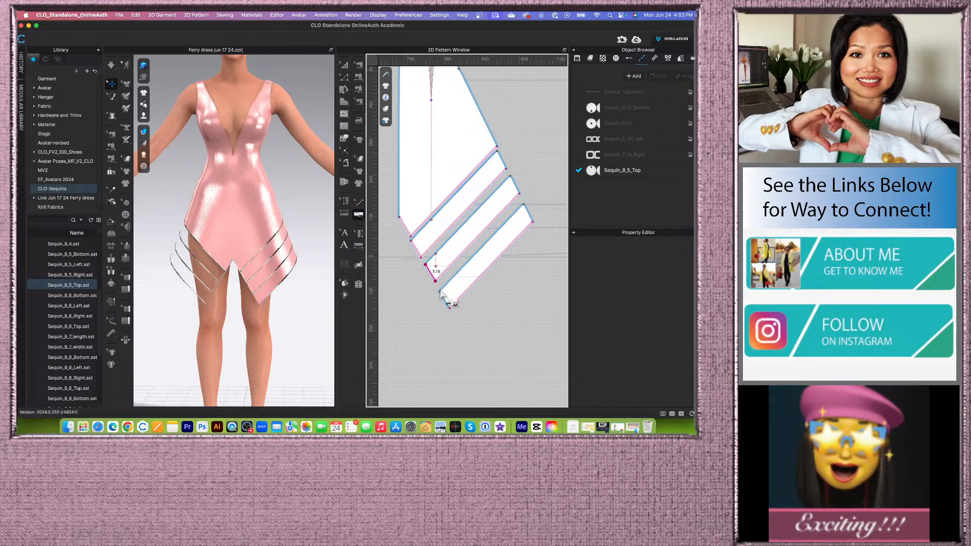
left_click(440, 293)
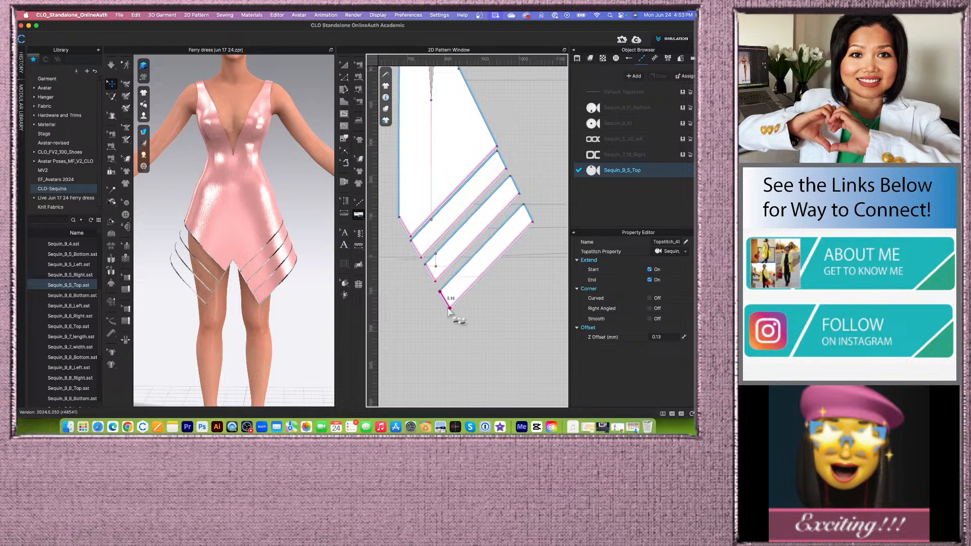
View the dress from the back and topstitch the upper two diagonal hem strip lines on the Back-L panel with Sequin_9_5_Top.
scroll(448, 310, "down", 3)
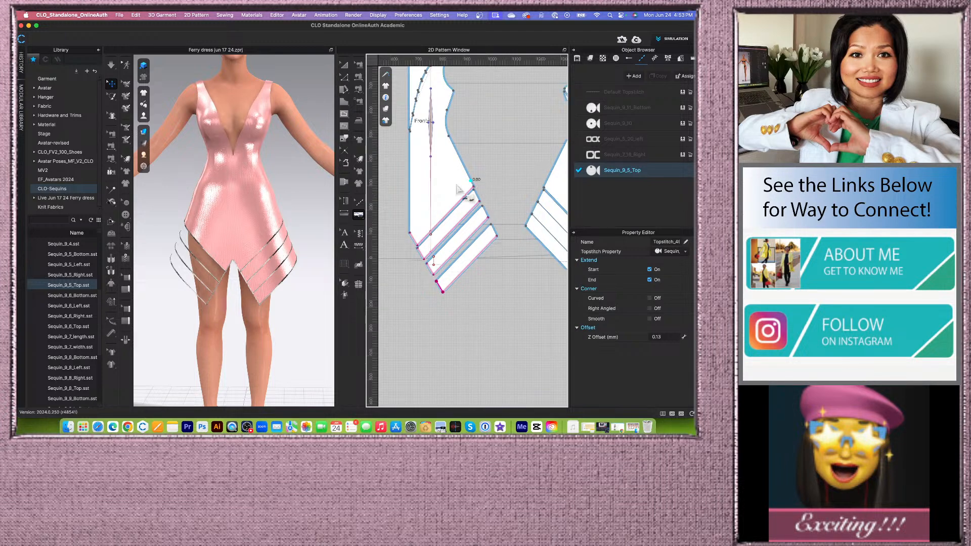
right_click_drag(321, 223, 241, 227)
scroll(403, 198, "down", 3)
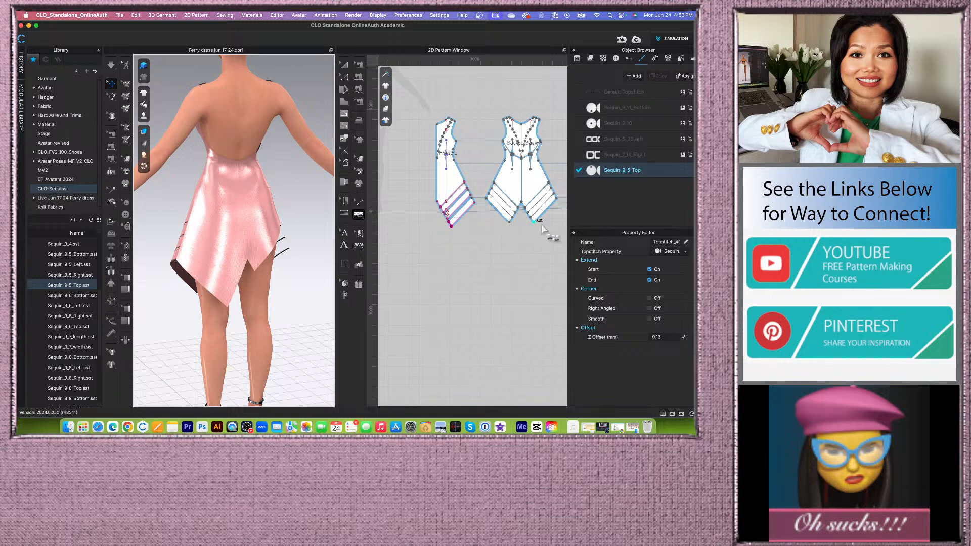
scroll(552, 220, "up", 2)
scroll(516, 223, "down", 2)
scroll(511, 231, "up", 2)
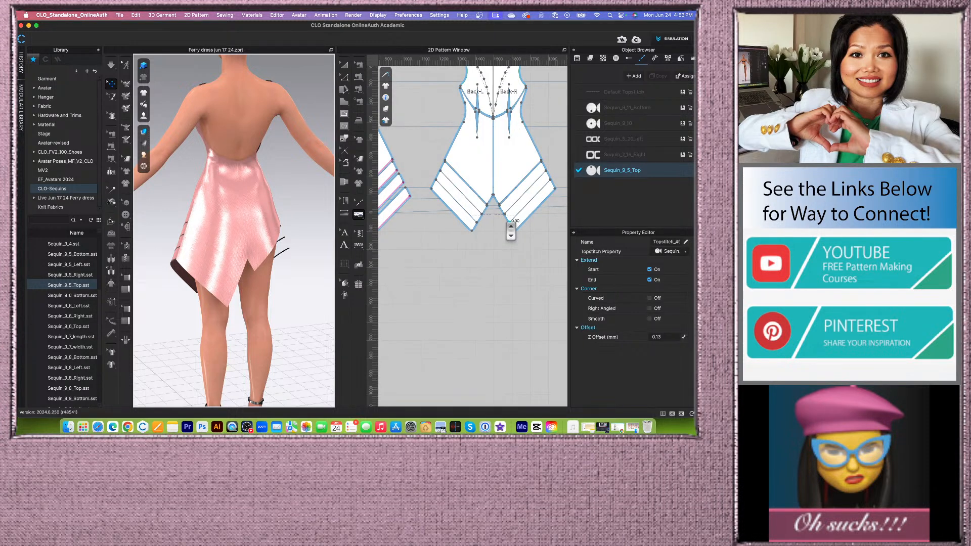
scroll(503, 228, "up", 2)
scroll(508, 233, "down", 2)
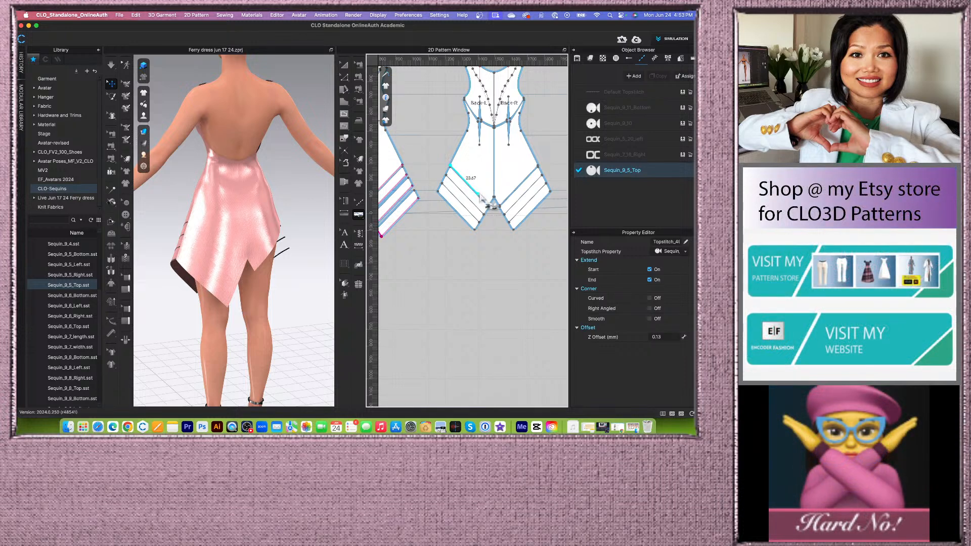
left_click(490, 207)
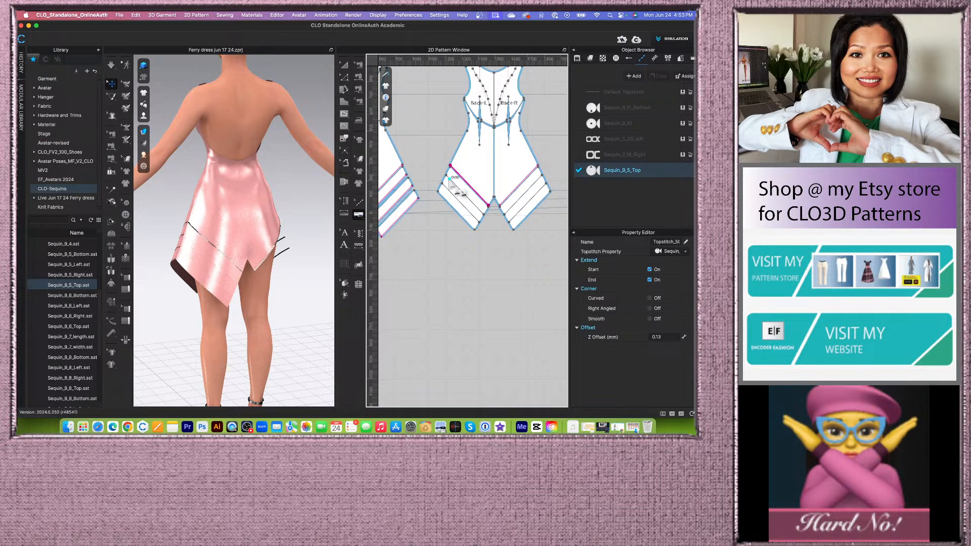
left_click(484, 216)
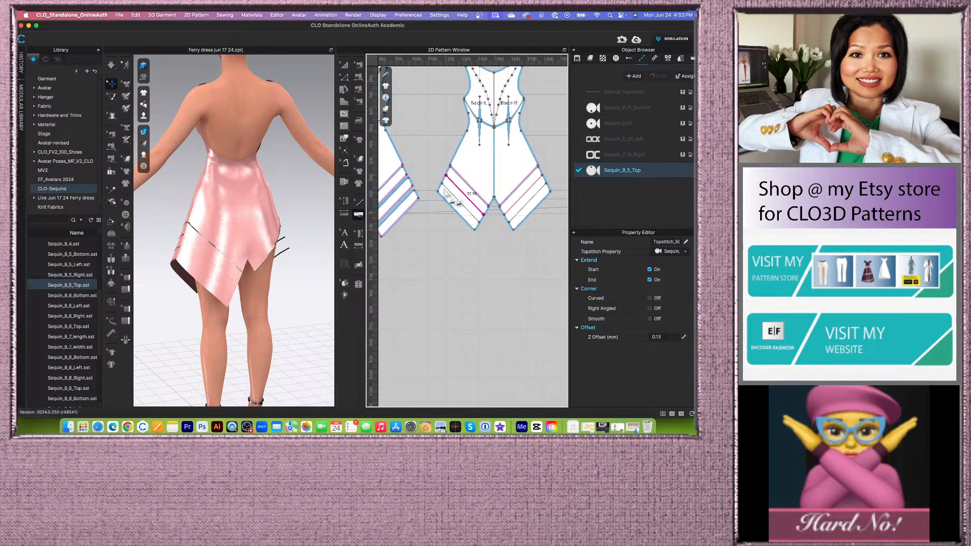
Move the two lower Back-L hem strips apart so a gap separates each strip from its neighbour.
left_click(343, 67)
scroll(450, 184, "up", 3)
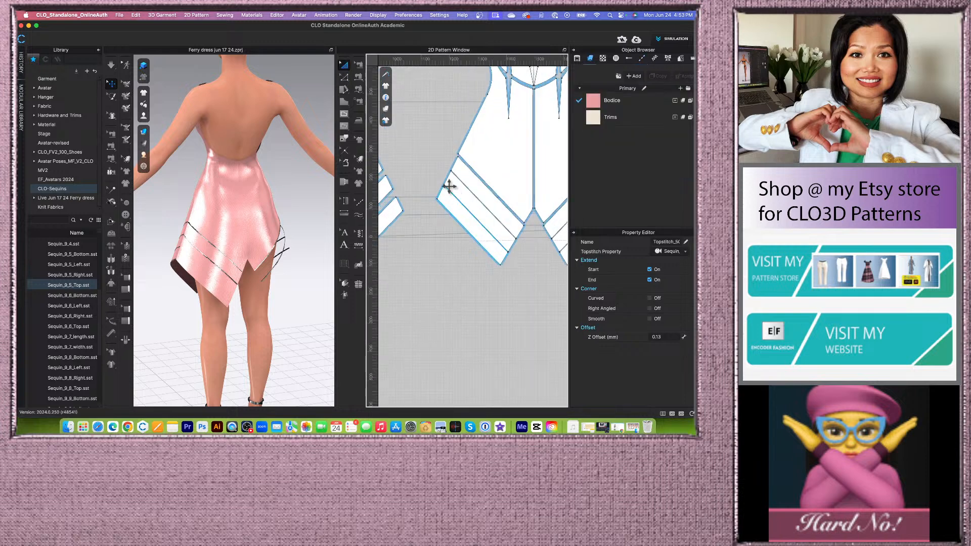
left_click(460, 220)
left_click_drag(461, 220, 470, 209)
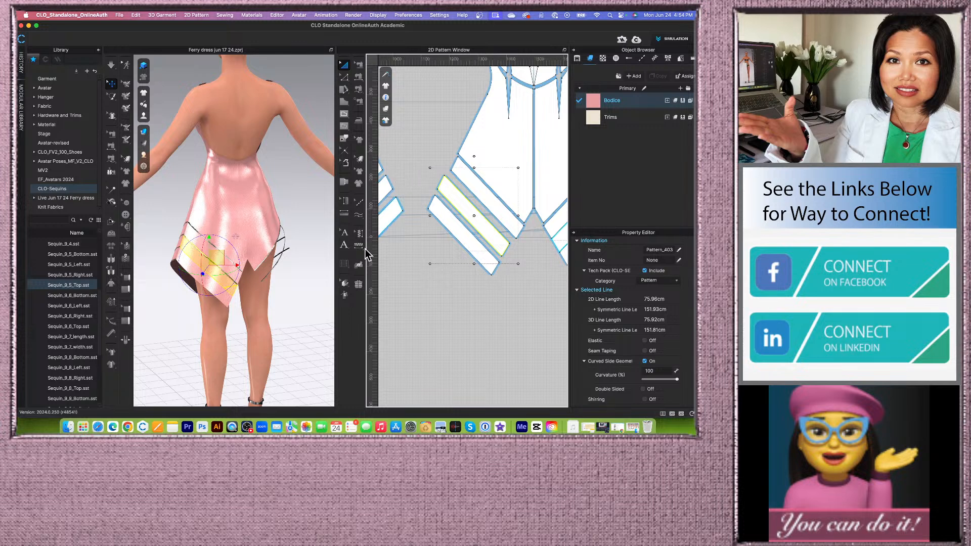
Free Topstitch the upper and lower long edges of the lowest Back-L hem strip with Sequin_9_5_Top.
left_click(360, 217)
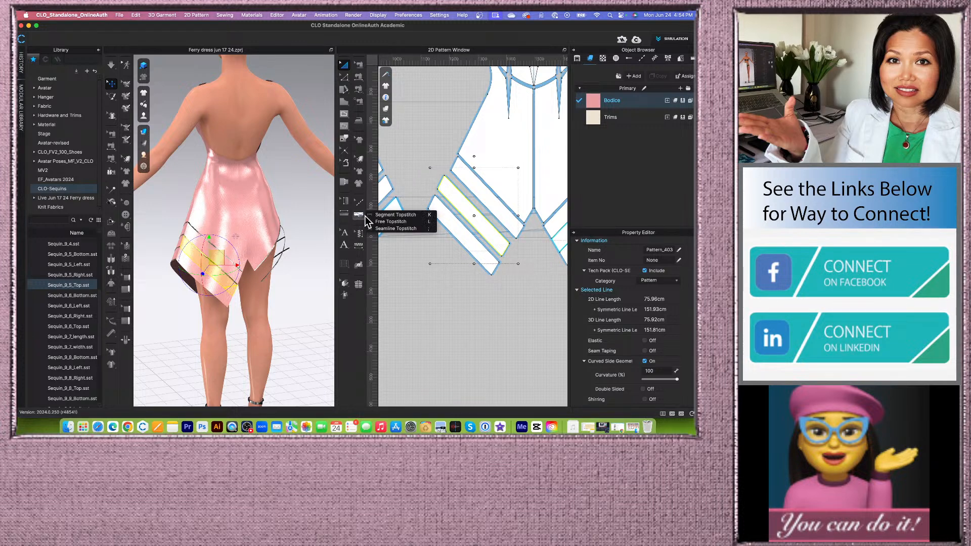
left_click(399, 223)
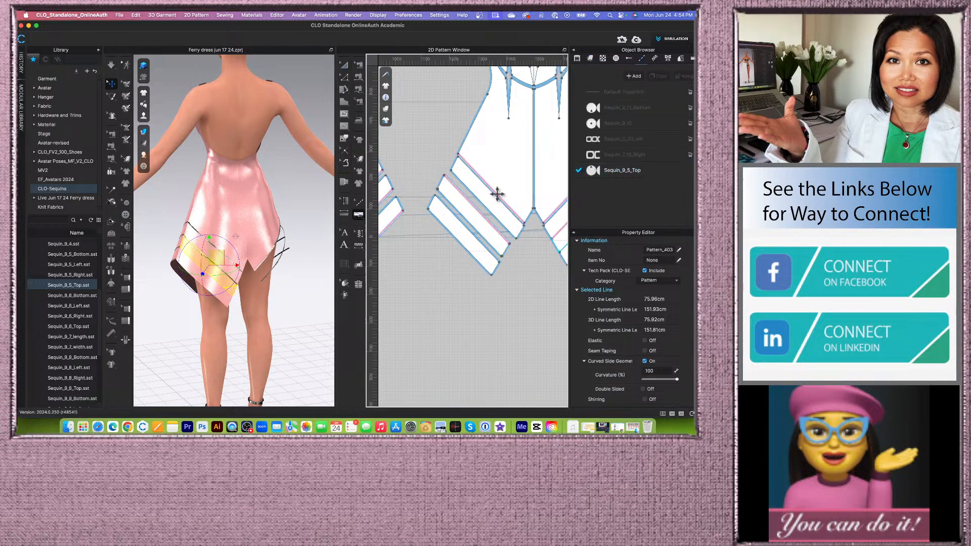
left_click(437, 196)
left_click(498, 263)
left_click(490, 276)
Free Topstitch the short centre-back notch edge of Back-L and the inner ends of its hem strips with Sequin_9_5_Top.
left_click(533, 209)
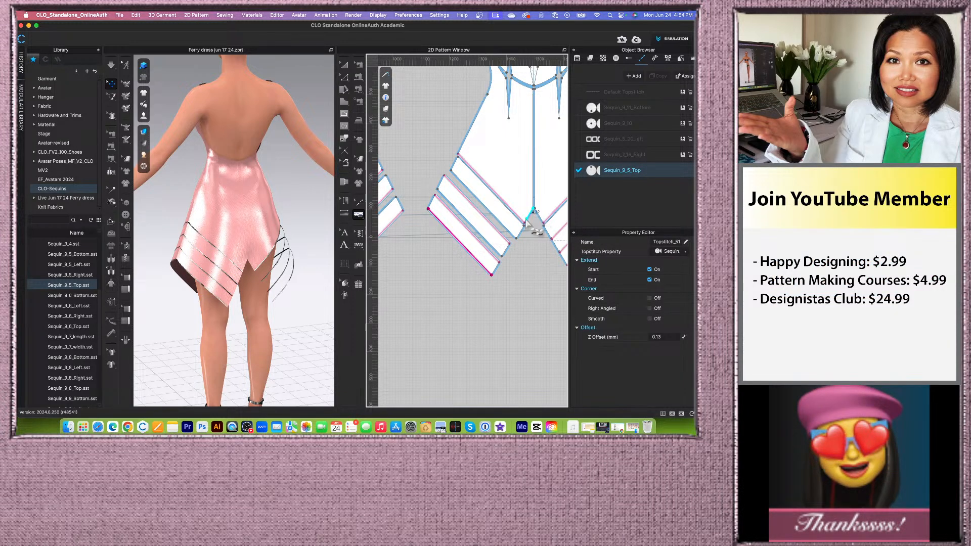
left_click(524, 224)
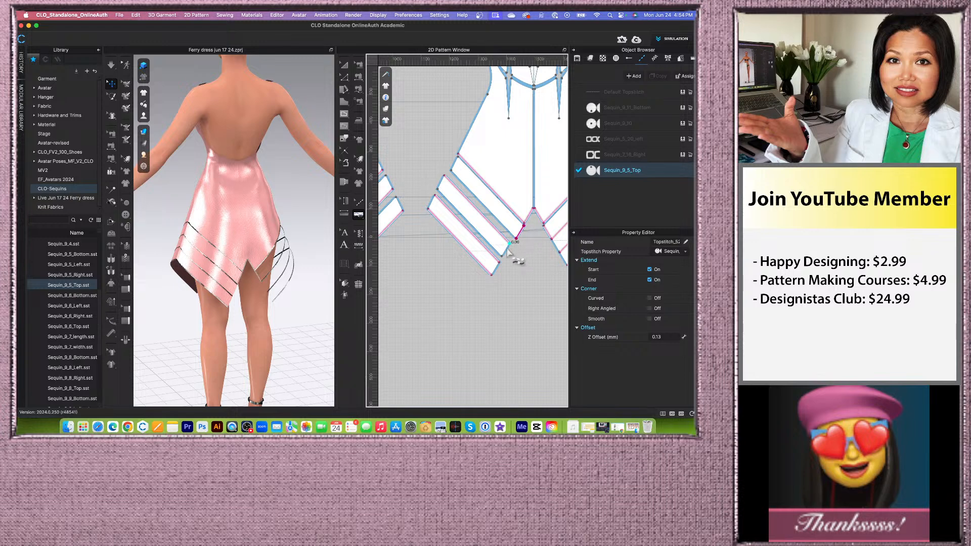
left_click(491, 274)
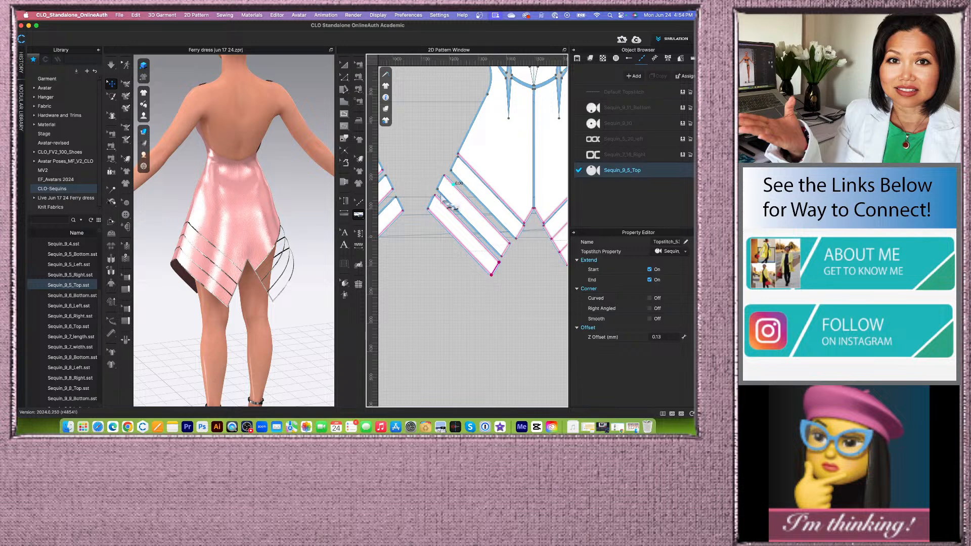
Change the Sequin_9_5_Top topstitch material colour to a dark gold, RGB 178, 135, 7.
scroll(263, 301, "down", 3)
right_click_drag(259, 302, 213, 306)
right_click_drag(285, 315, 258, 306)
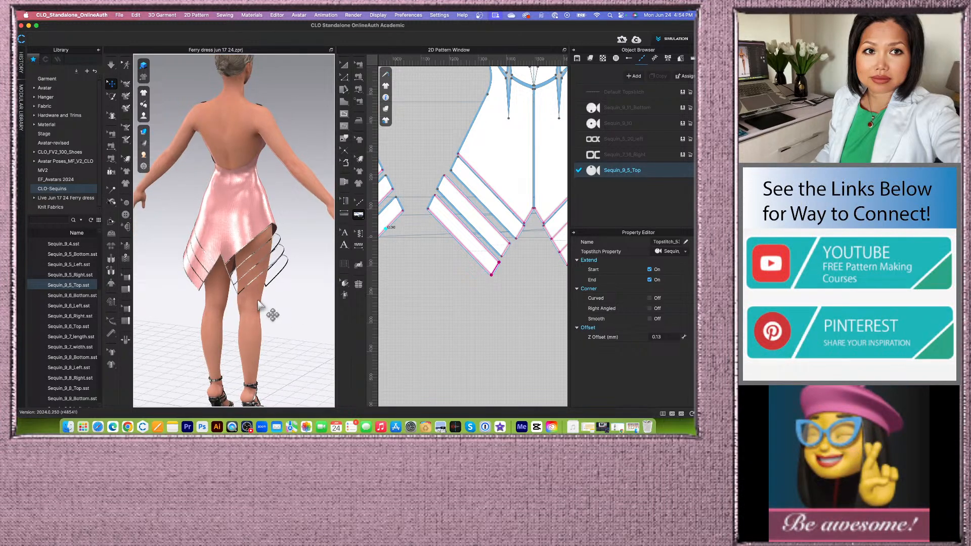
scroll(268, 304, "up", 6)
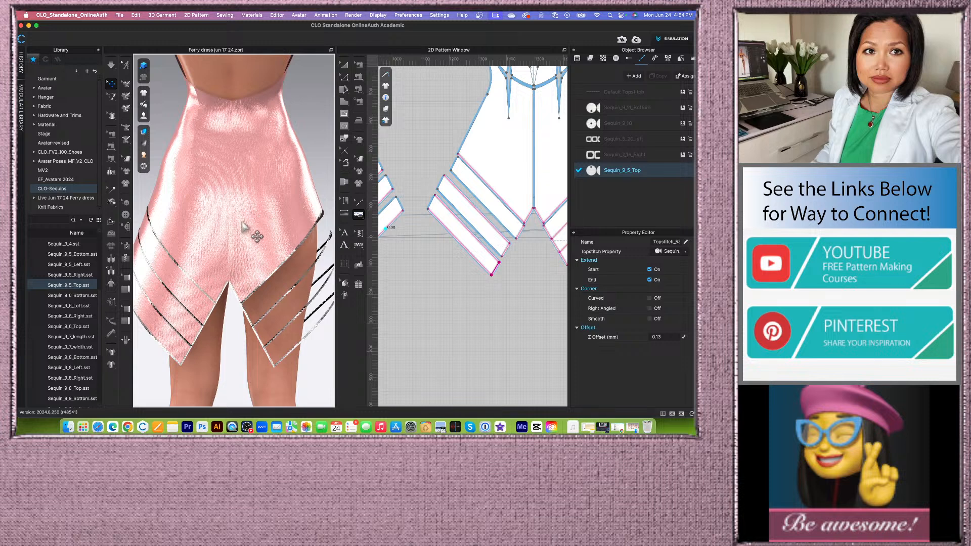
scroll(248, 225, "down", 2)
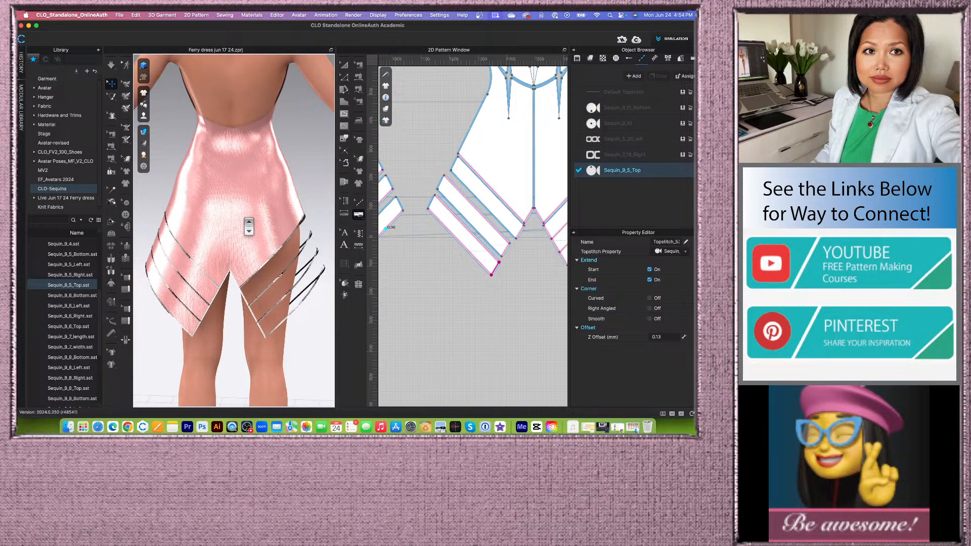
scroll(298, 303, "up", 5)
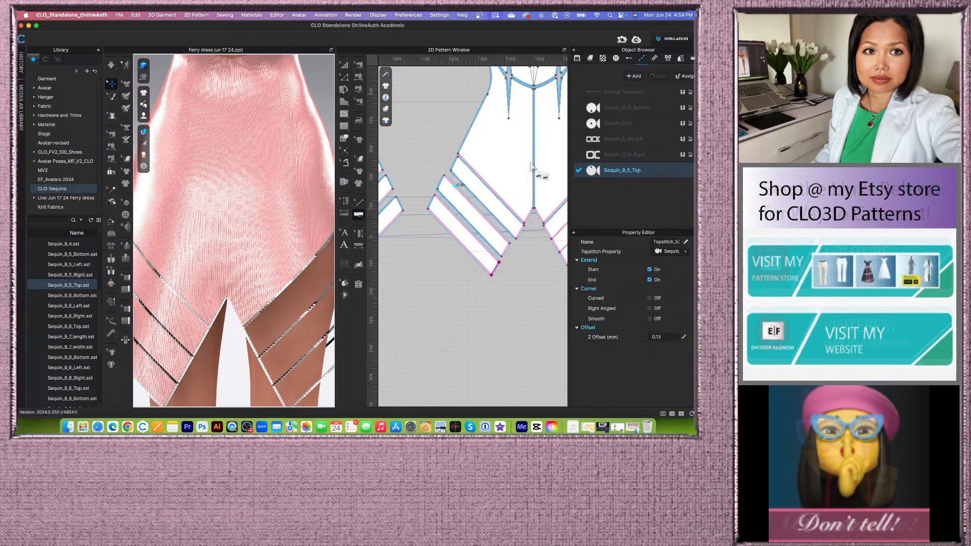
left_click(663, 170)
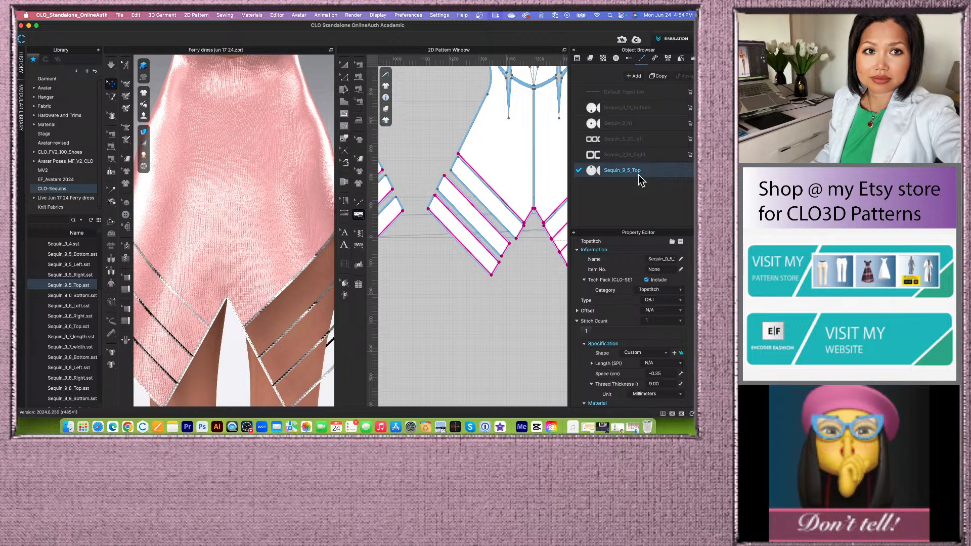
scroll(678, 286, "down", 10)
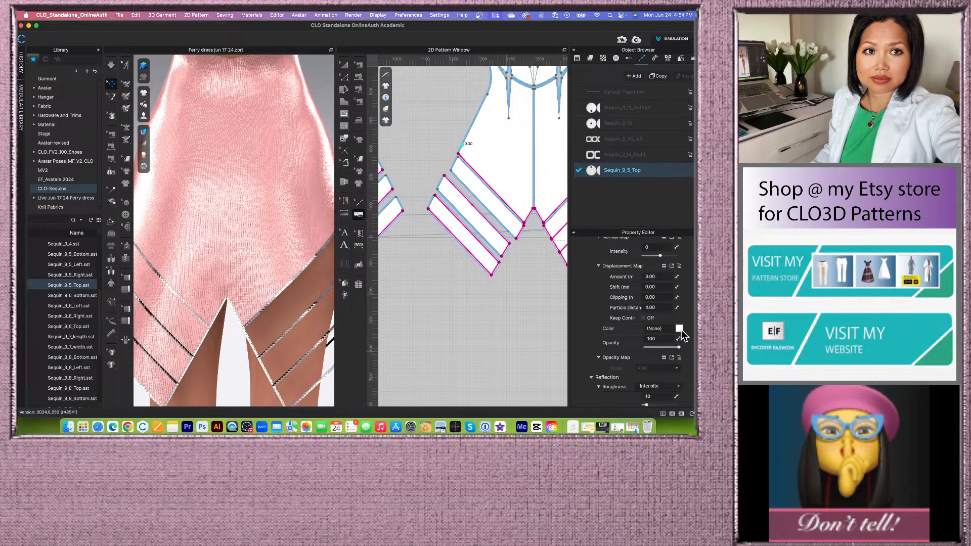
left_click(679, 329)
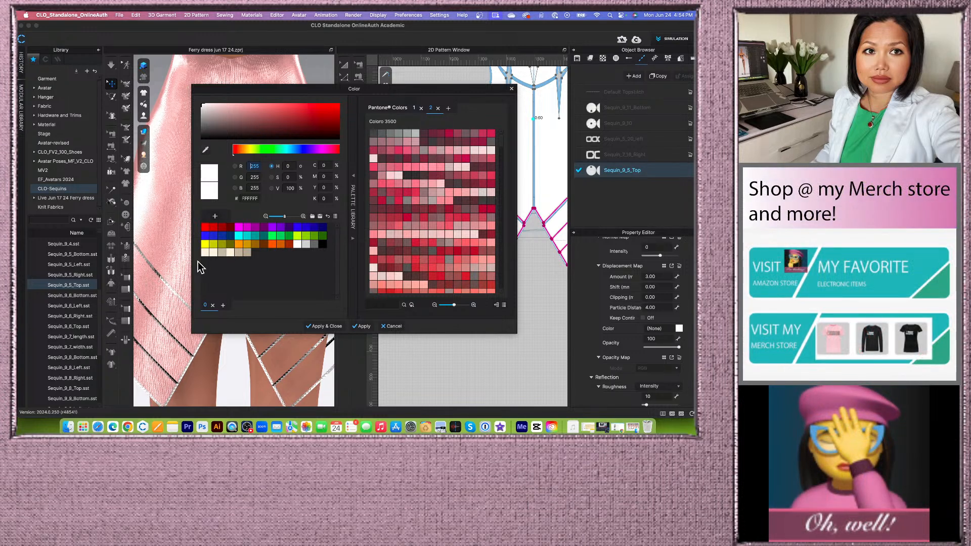
left_click(239, 244)
left_click(248, 243)
left_click_drag(314, 87, 391, 65)
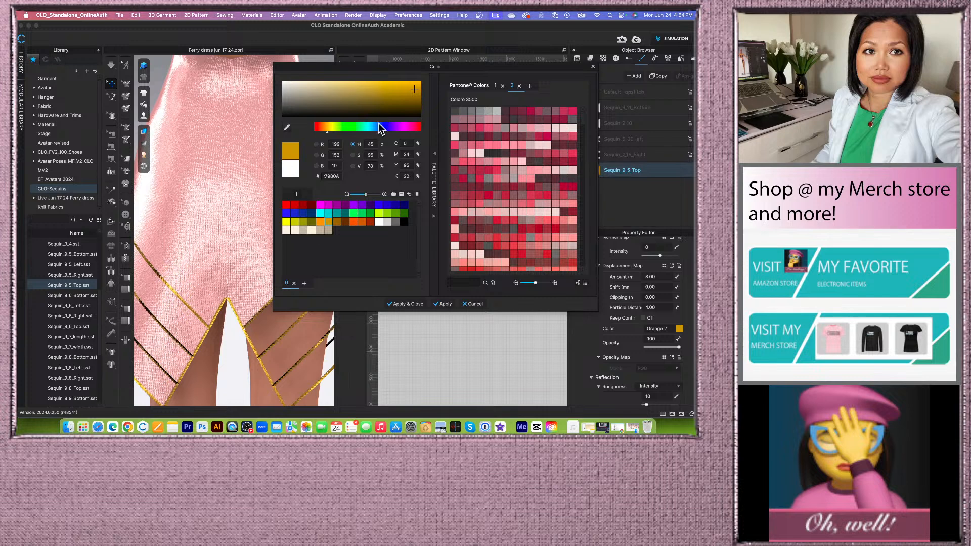
mouse_move(413, 87)
left_mouse_down()
mouse_move(398, 86)
mouse_move(399, 99)
mouse_move(410, 87)
mouse_move(418, 94)
left_mouse_up()
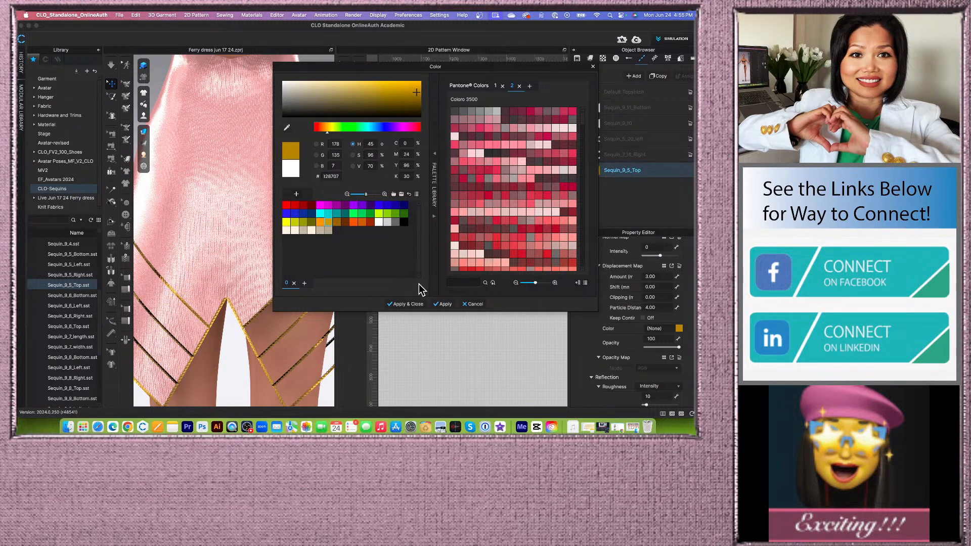
left_click(408, 300)
Examine the gold sequin topstitching on the hem strips up close and from the back, side and front of the dress.
scroll(272, 227, "down", 5)
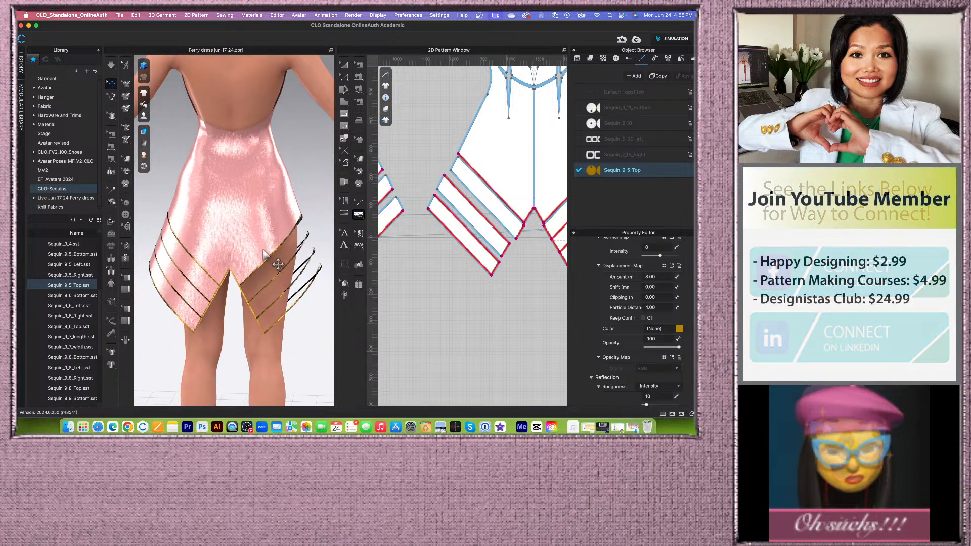
right_click_drag(195, 356, 264, 300)
scroll(264, 300, "up", 8)
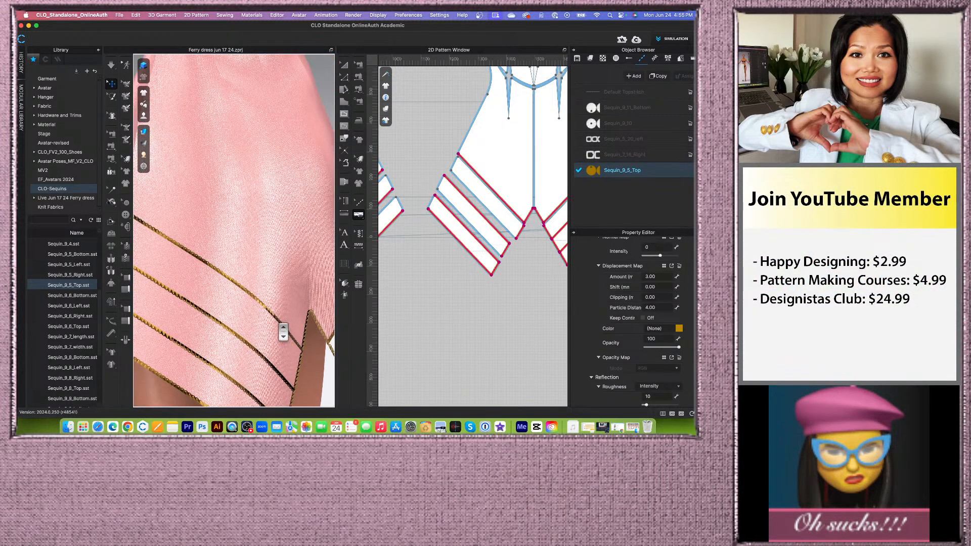
scroll(270, 302, "down", 3)
scroll(315, 352, "down", 5)
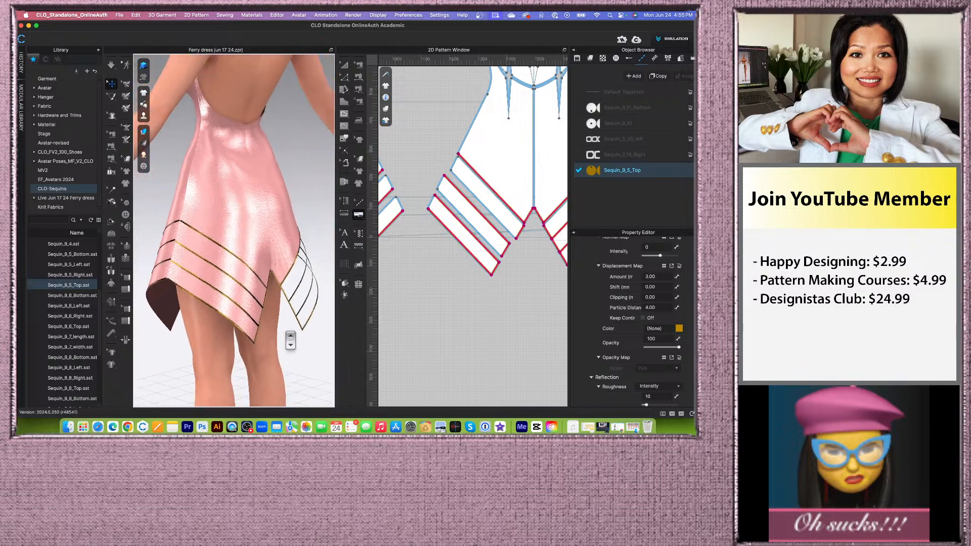
right_click_drag(315, 351, 231, 338)
scroll(256, 277, "up", 4)
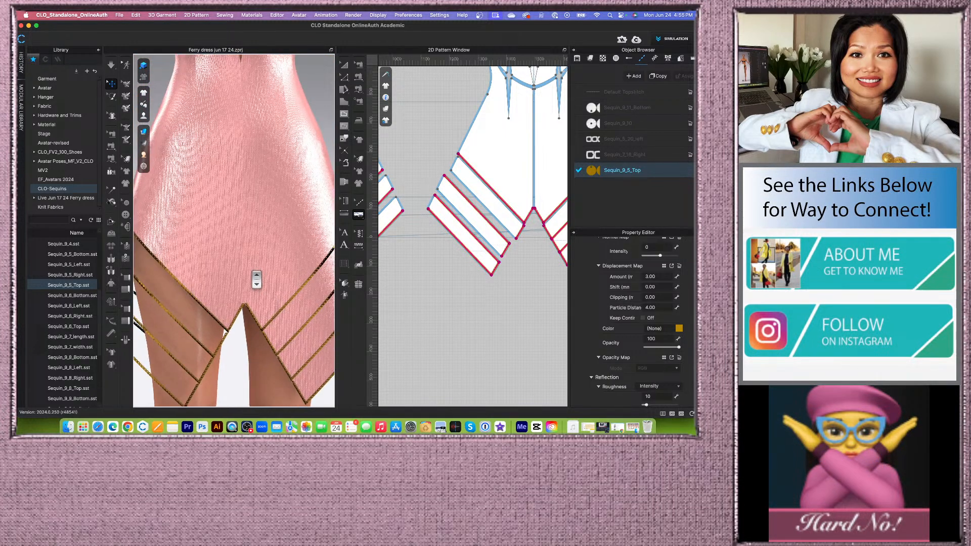
scroll(252, 287, "down", 2)
scroll(256, 286, "down", 5)
scroll(460, 238, "down", 4)
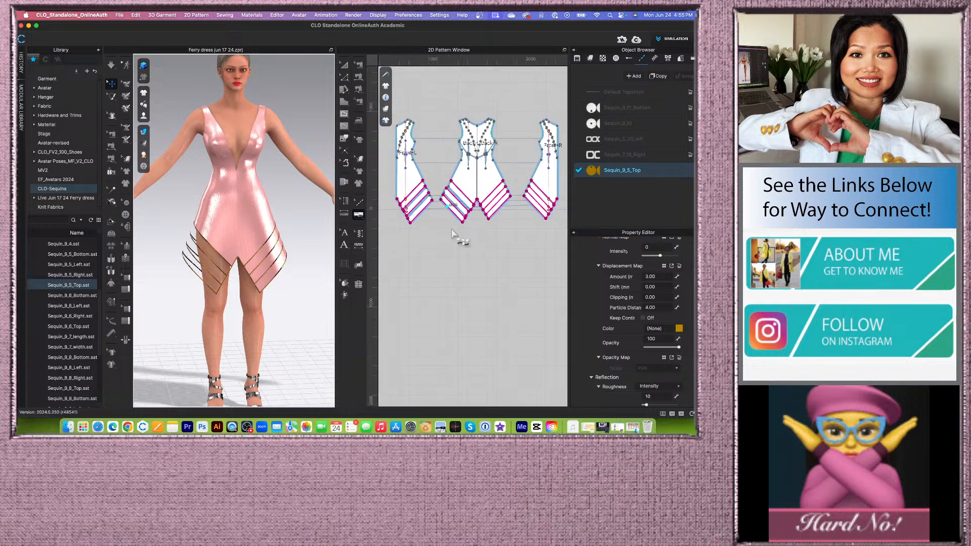
Free Topstitch the Back-L strap line from shoulder to centre back and the curved back edge from the side seam with Sequin_9_5_Top.
scroll(478, 132, "up", 2)
scroll(442, 107, "up", 3)
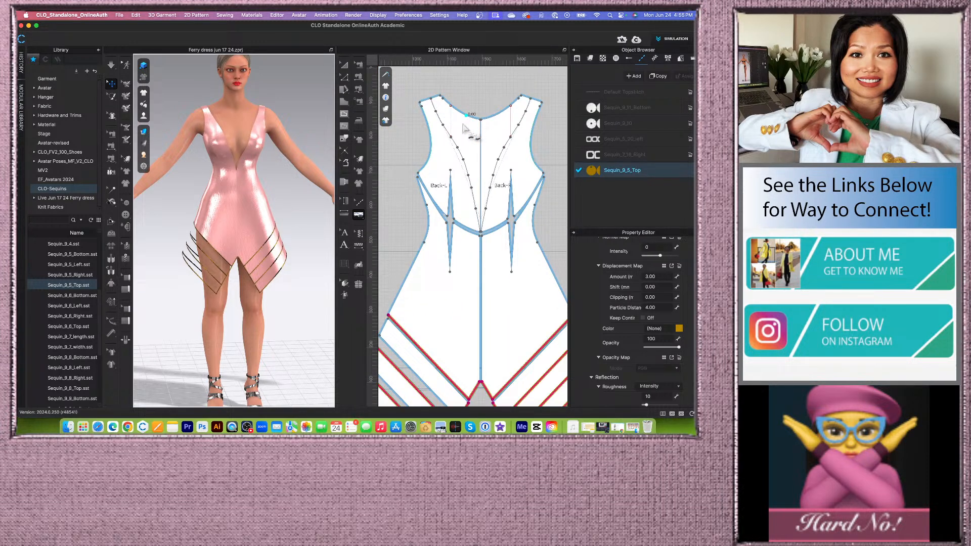
scroll(464, 129, "up", 2)
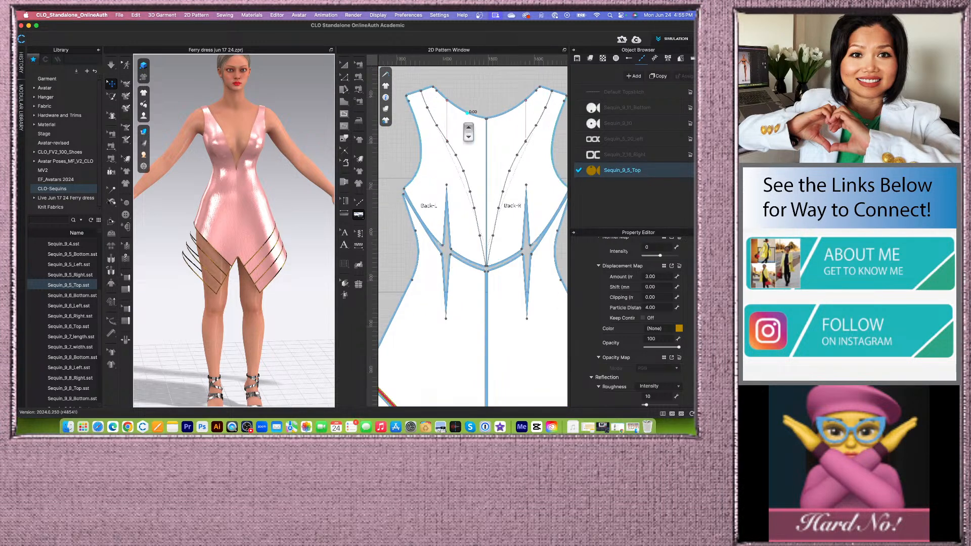
left_click(360, 216)
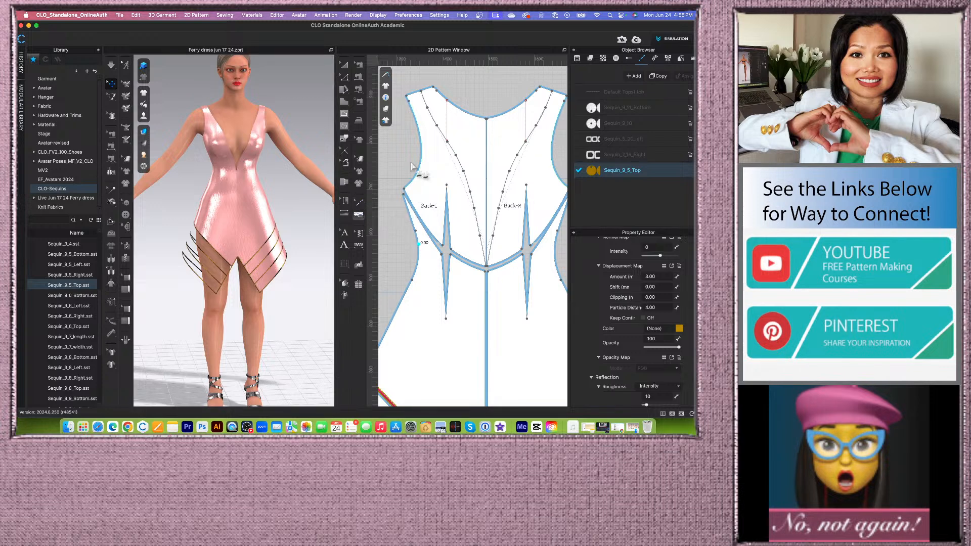
left_click(423, 92)
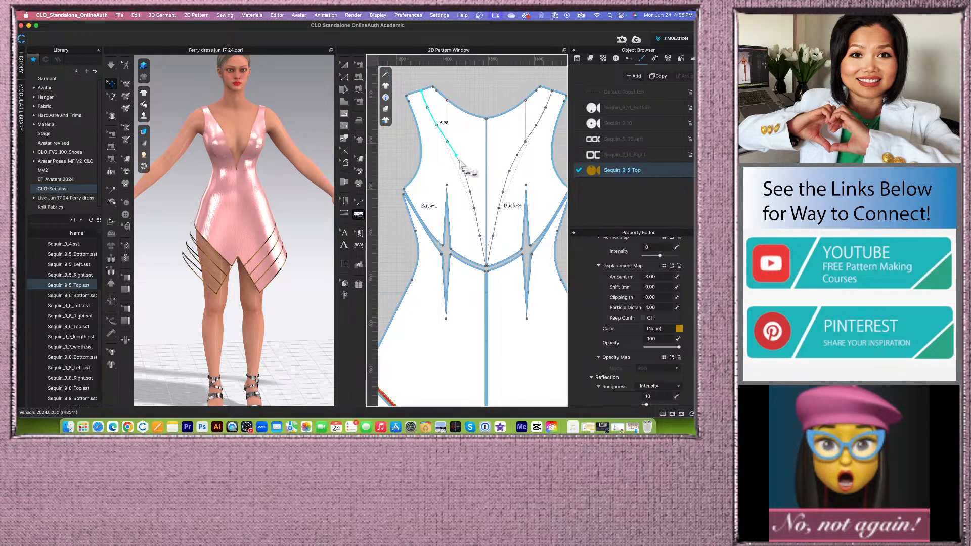
left_click(487, 264)
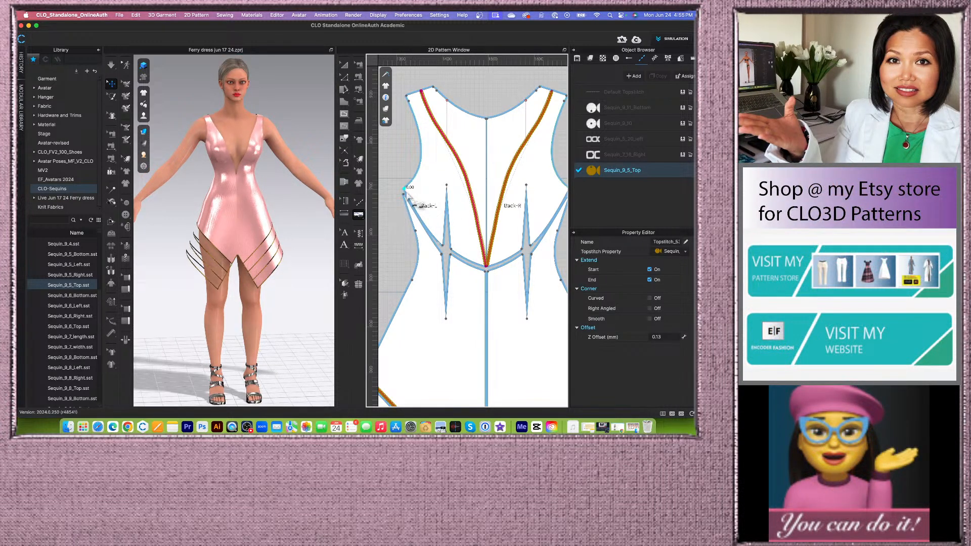
left_click(462, 261)
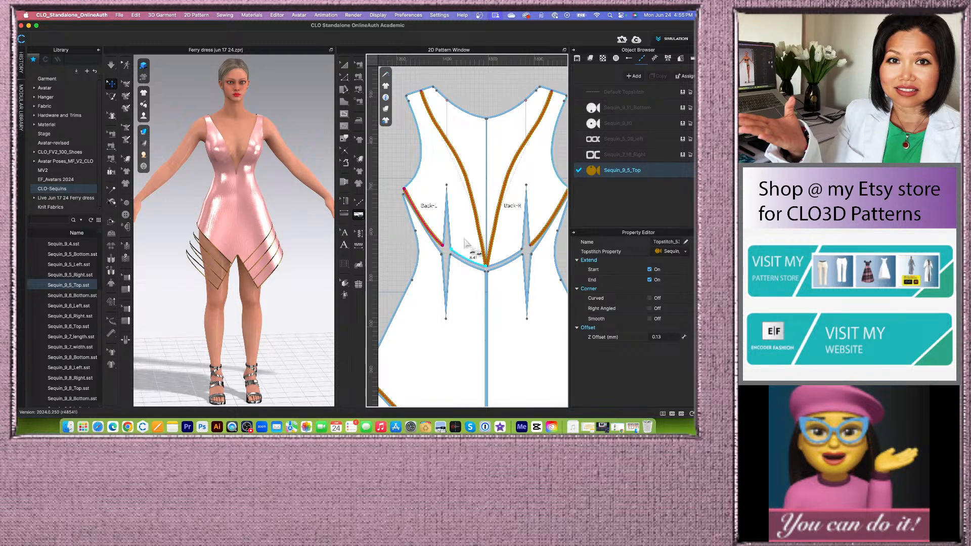
Free Topstitch the Front-L plunging neckline from the shoulder to the centre front with Sequin_9_5_Top.
scroll(468, 246, "down", 6)
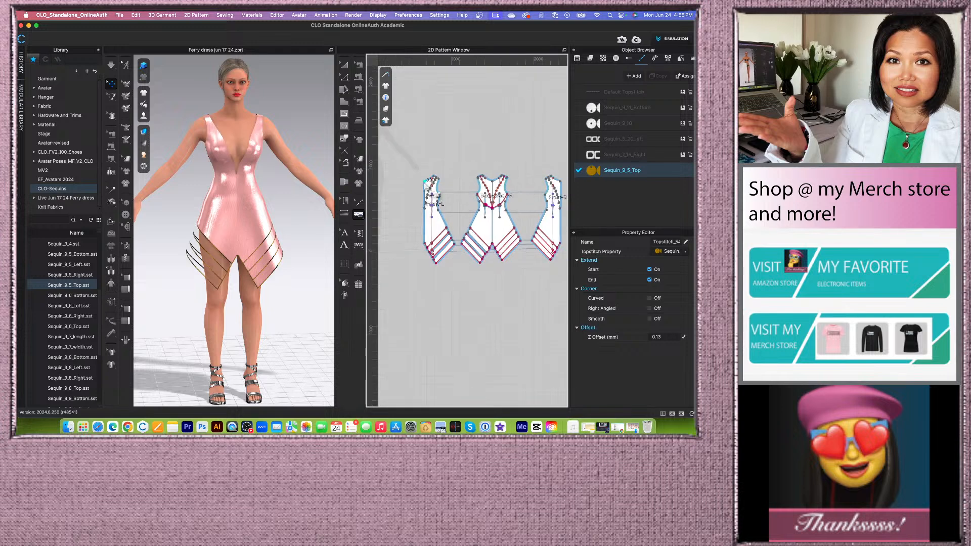
scroll(432, 195, "up", 6)
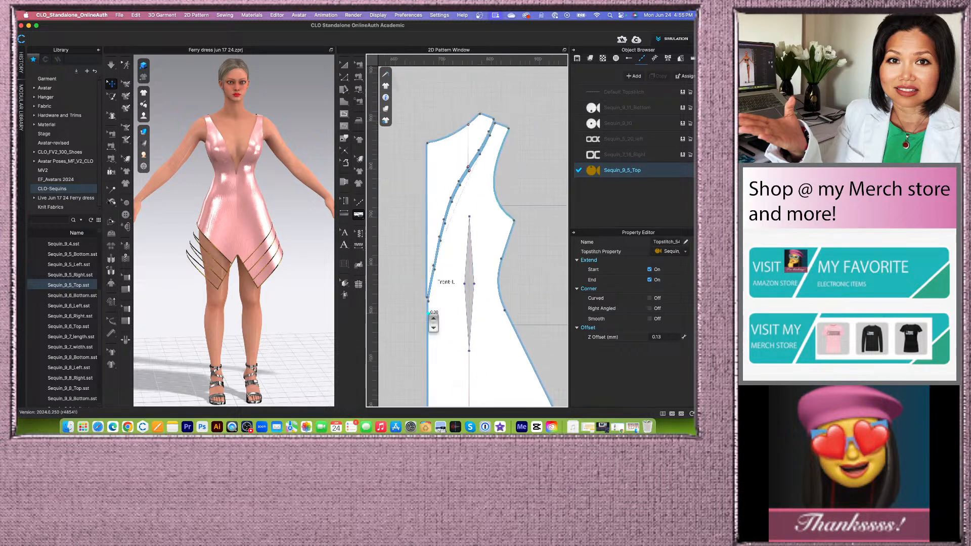
left_click(493, 120)
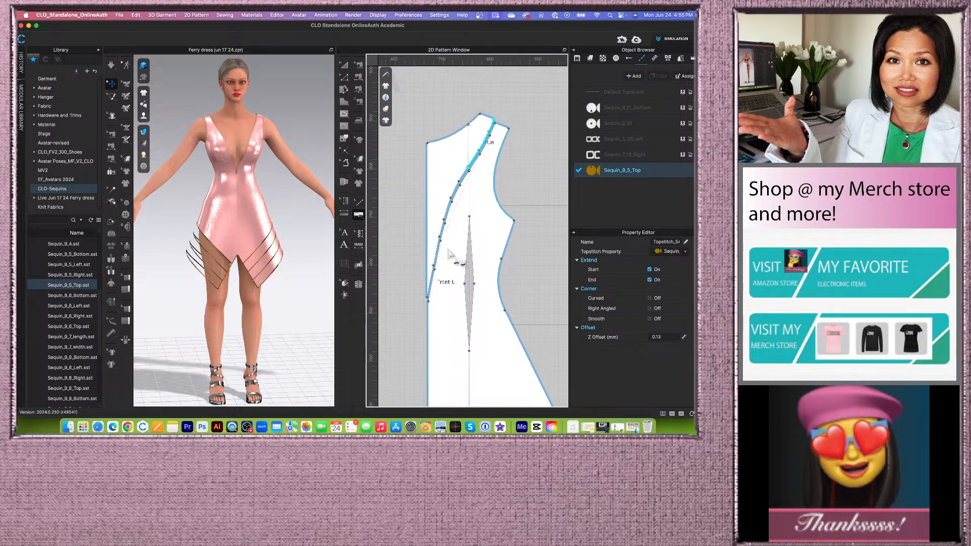
left_click(429, 300)
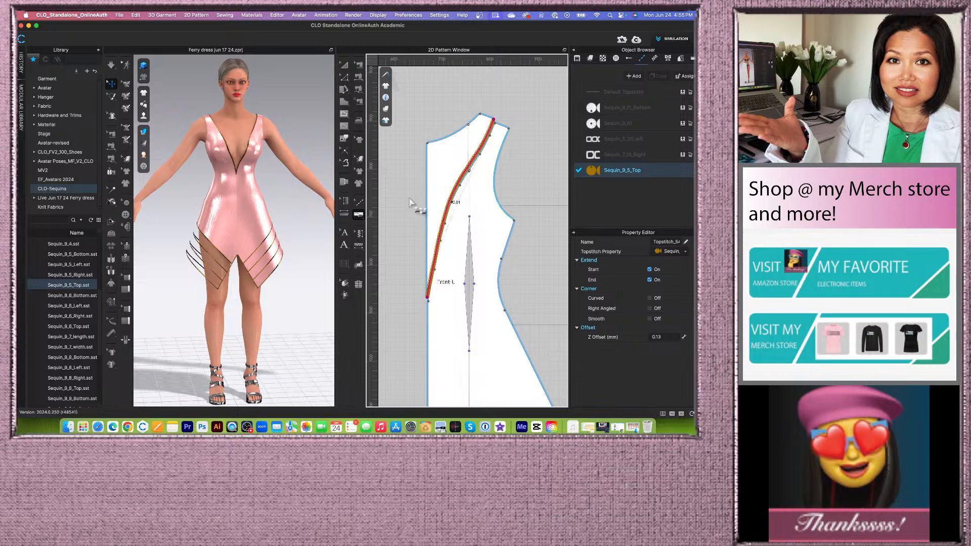
Free Topstitch the Front-L armhole edge from the shoulder to the underarm with Sequin_9_5_Top.
scroll(418, 206, "down", 3)
scroll(475, 168, "up", 5)
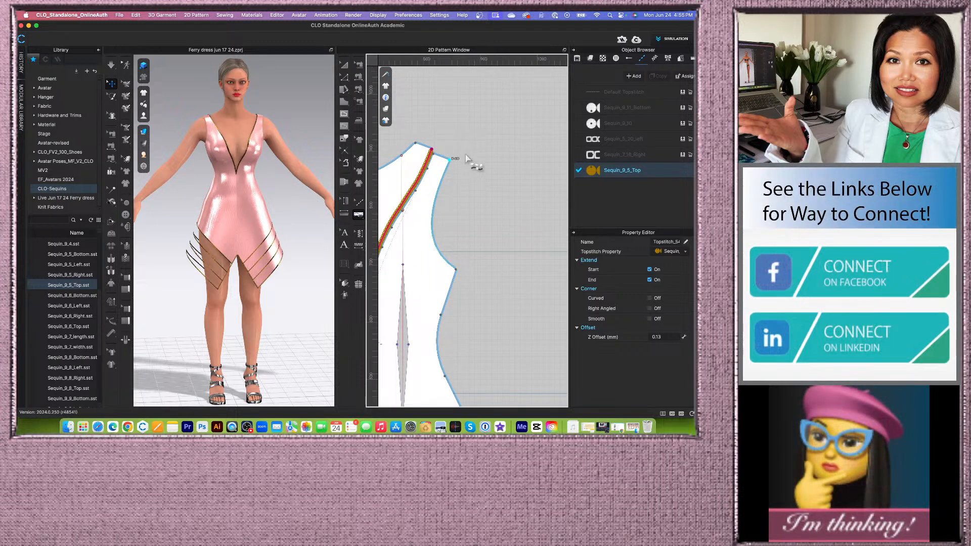
scroll(473, 167, "down", 2)
right_click_drag(292, 201, 217, 213)
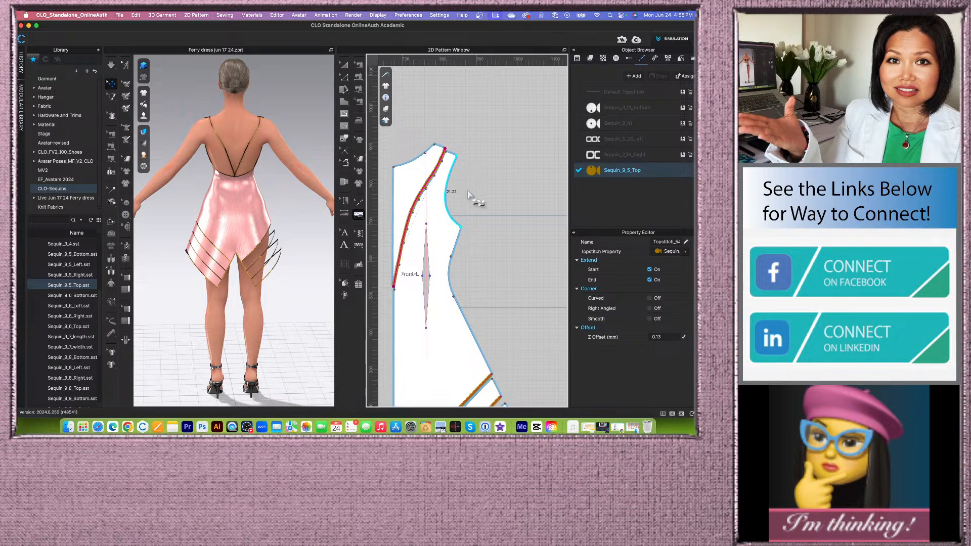
Free Topstitch the Back-R armhole edge from the shoulder to the underarm with Sequin_9_5_Top.
scroll(462, 209, "down", 5)
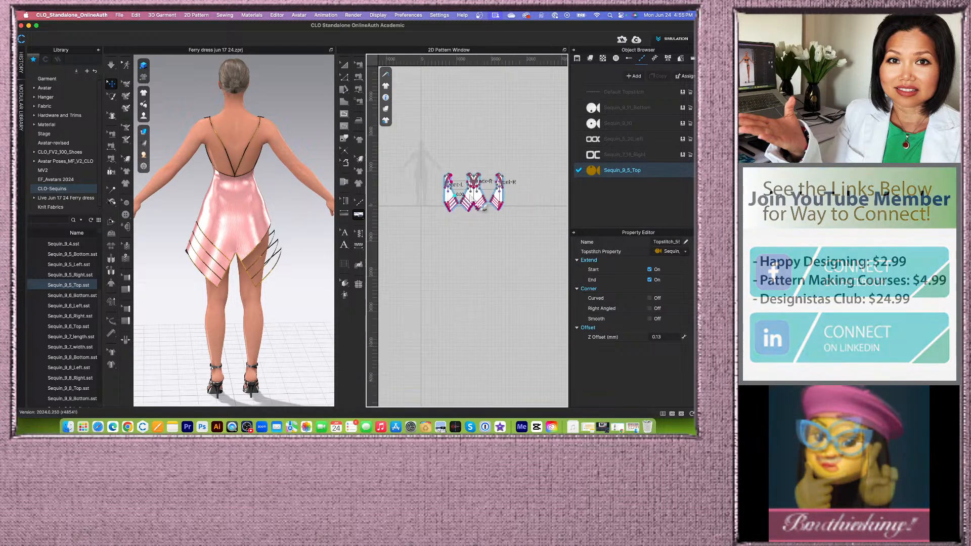
scroll(483, 190, "up", 5)
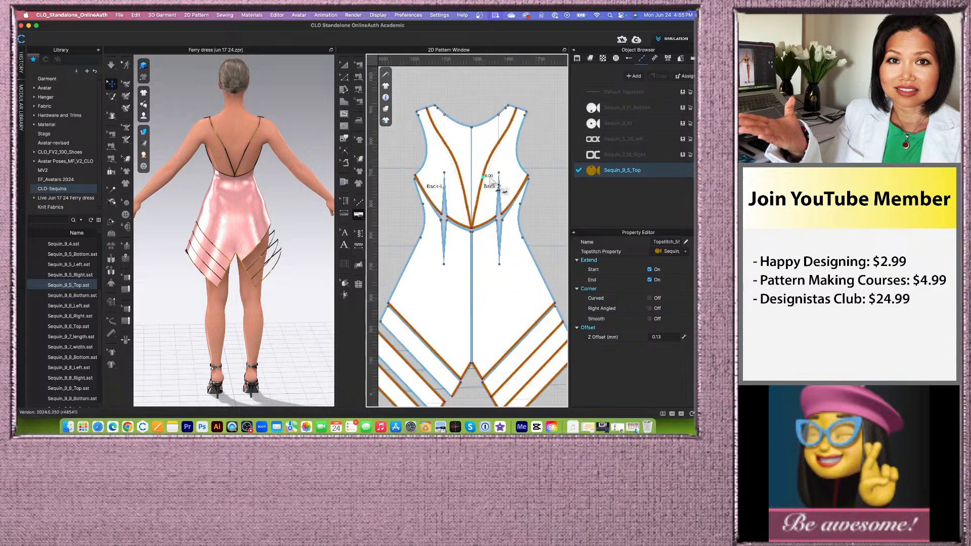
scroll(494, 178, "down", 3)
scroll(488, 183, "up", 4)
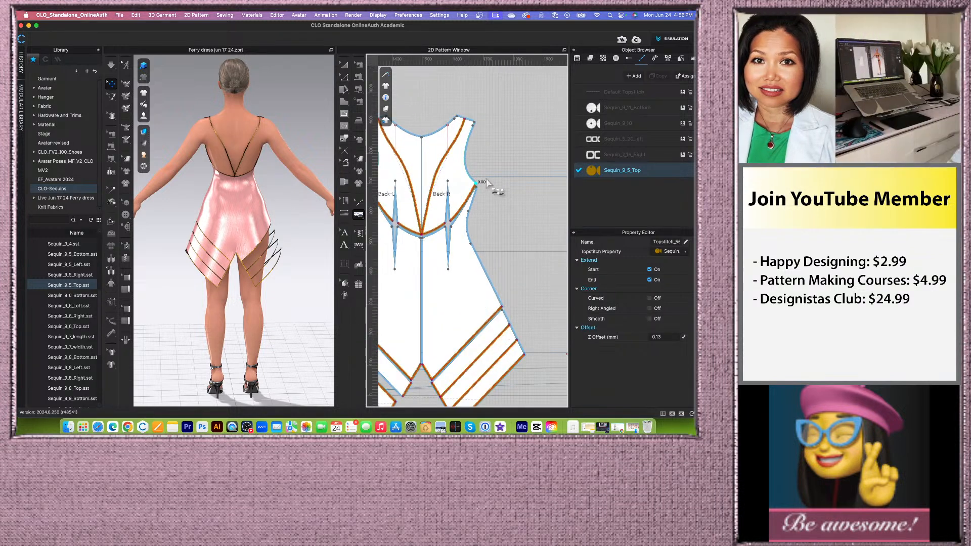
left_click(475, 126)
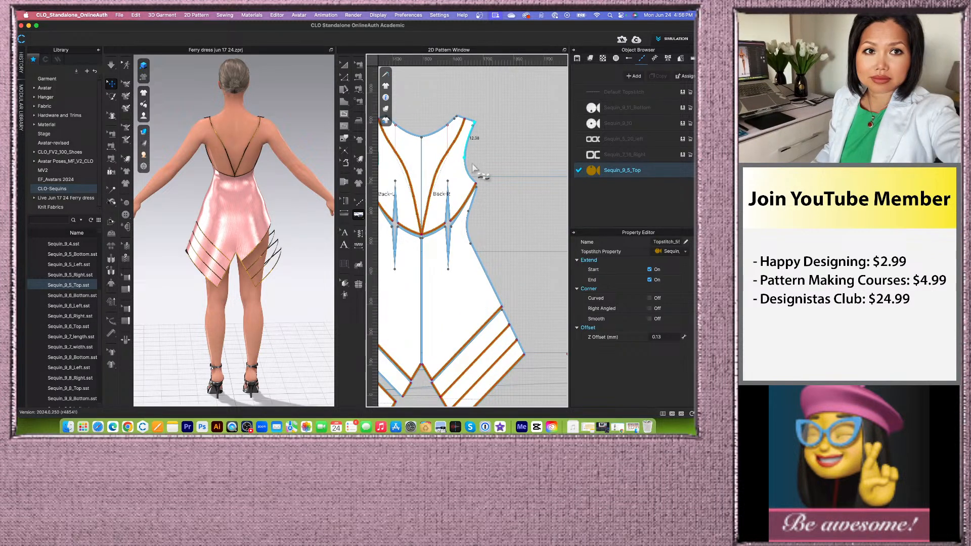
scroll(502, 172, "down", 2)
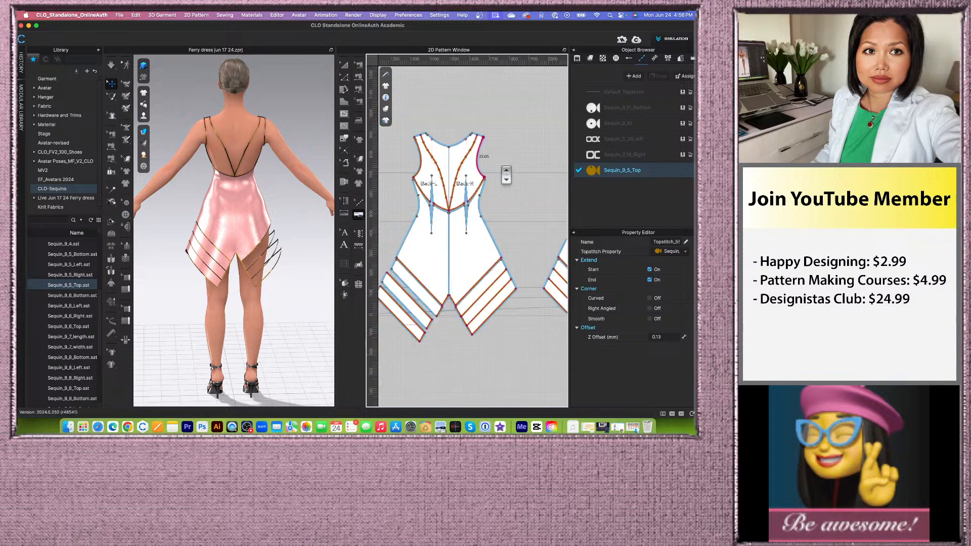
scroll(276, 177, "up", 2)
right_click_drag(272, 178, 281, 179)
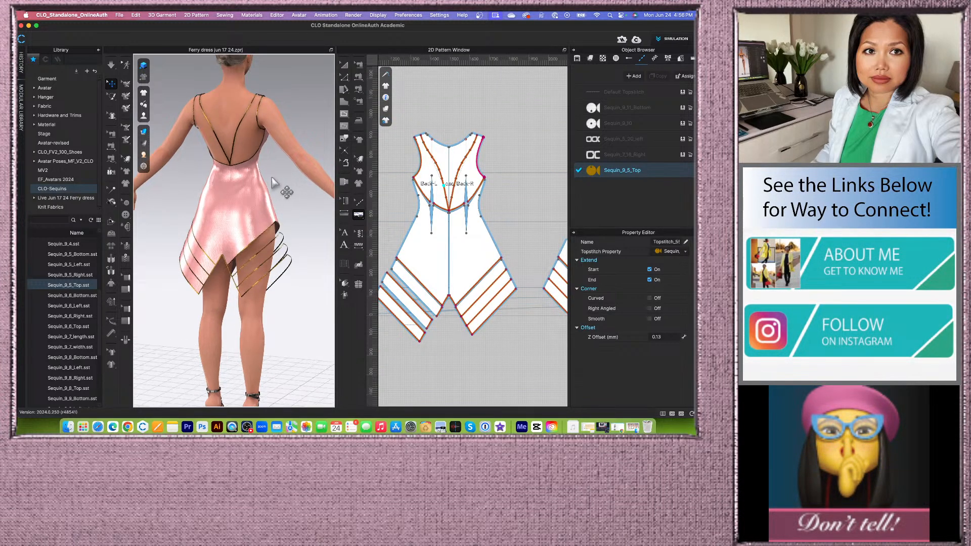
Free Topstitch the Back-L upper neckline edge from the shoulder to the centre back with Sequin_9_5_Top.
scroll(430, 143, "up", 3)
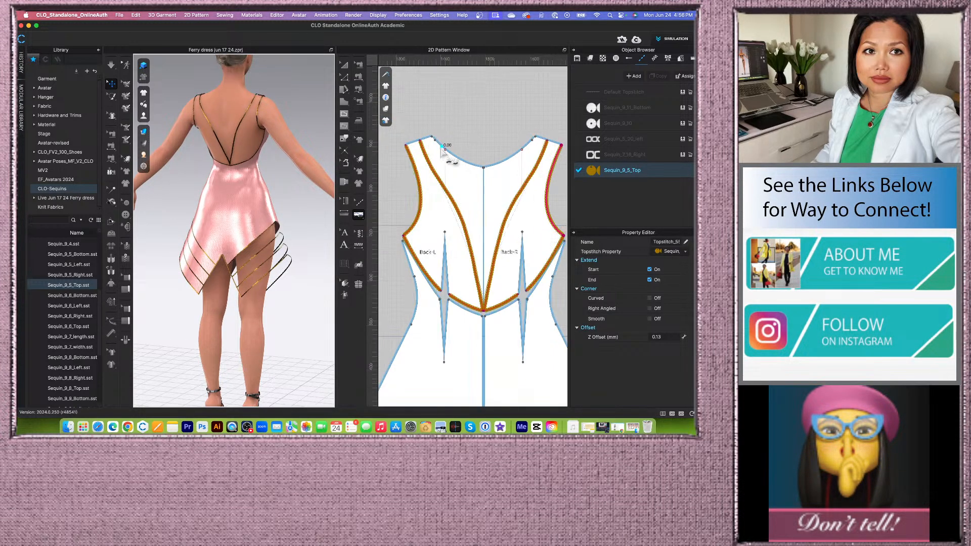
left_click(434, 141)
left_click(483, 167)
right_click_drag(314, 156, 234, 147)
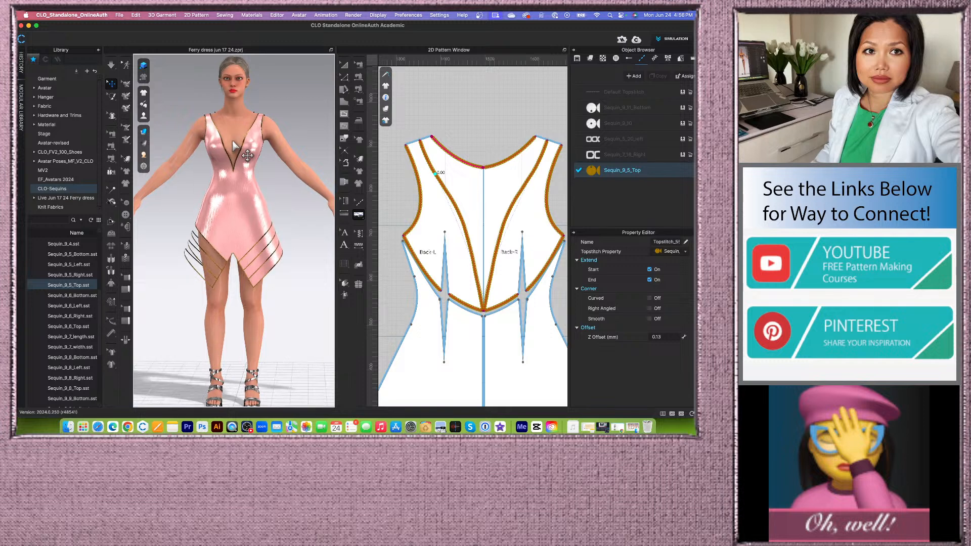
scroll(277, 161, "down", 2)
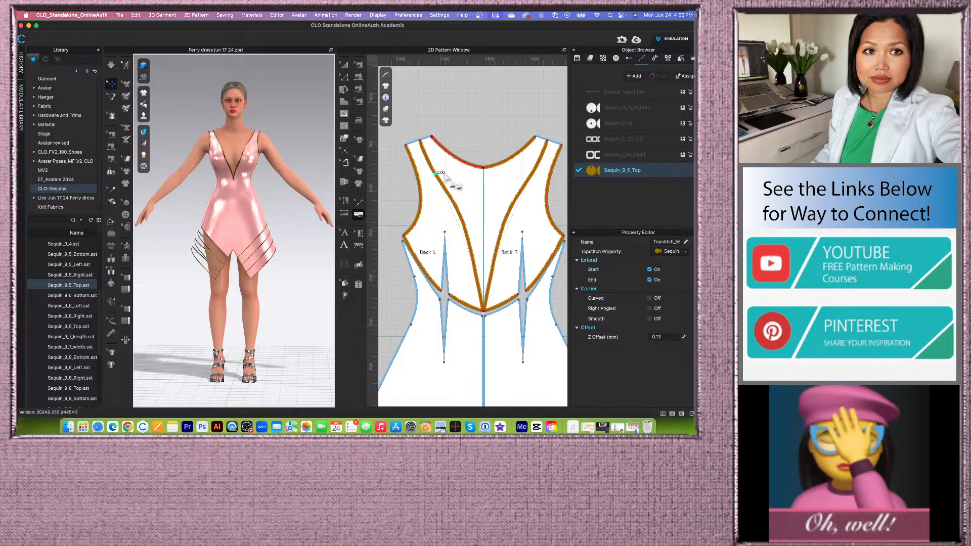
scroll(480, 148, "down", 5)
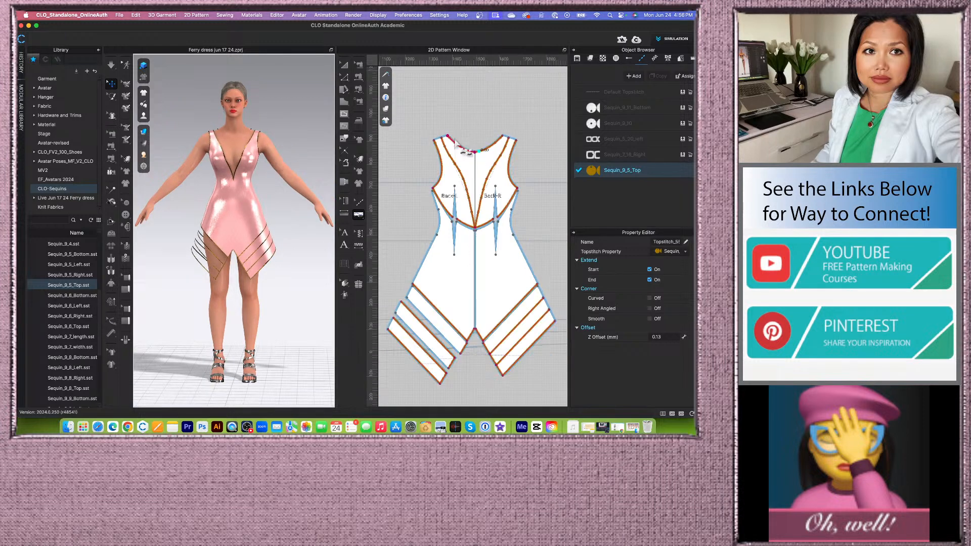
Finish topstitching by switching to the Transform Pattern tool and save the Ferry dress project.
left_click(344, 64)
scroll(465, 133, "down", 3)
scroll(468, 122, "up", 2)
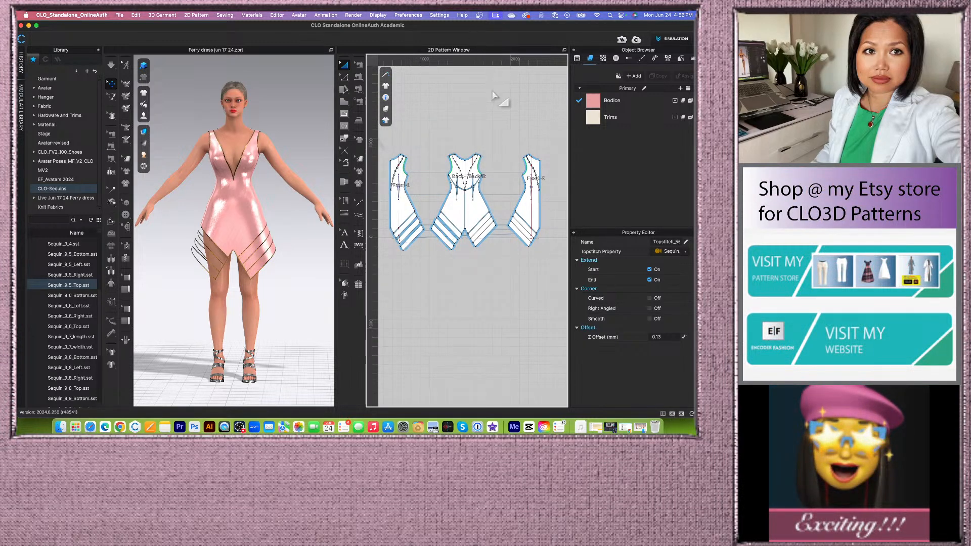
scroll(473, 126, "down", 3)
scroll(476, 113, "up", 2)
scroll(477, 126, "up", 3)
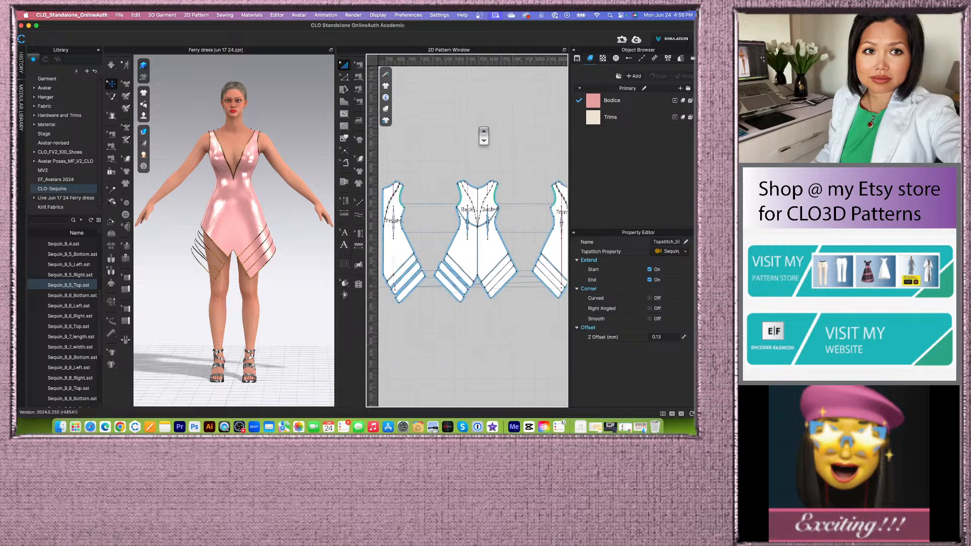
scroll(478, 142, "down", 1)
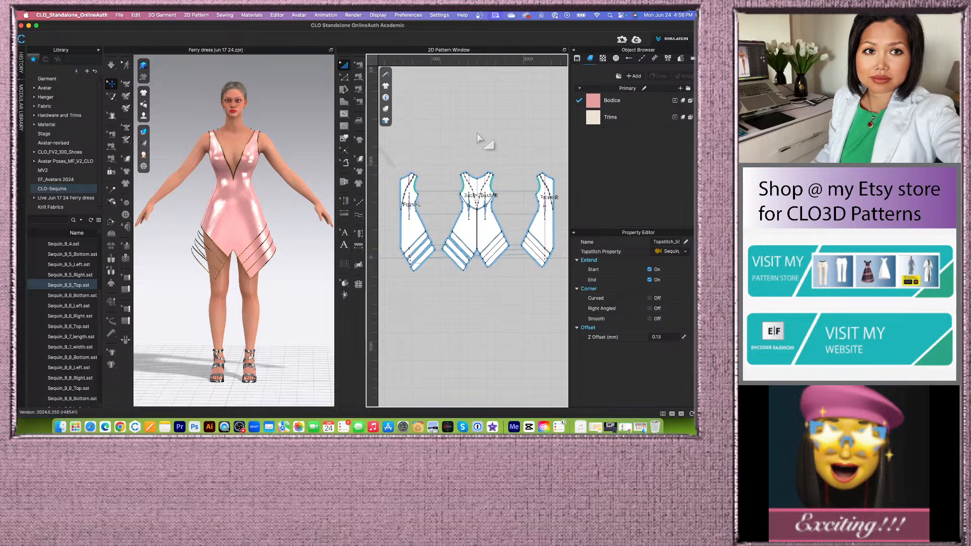
key("super+s")
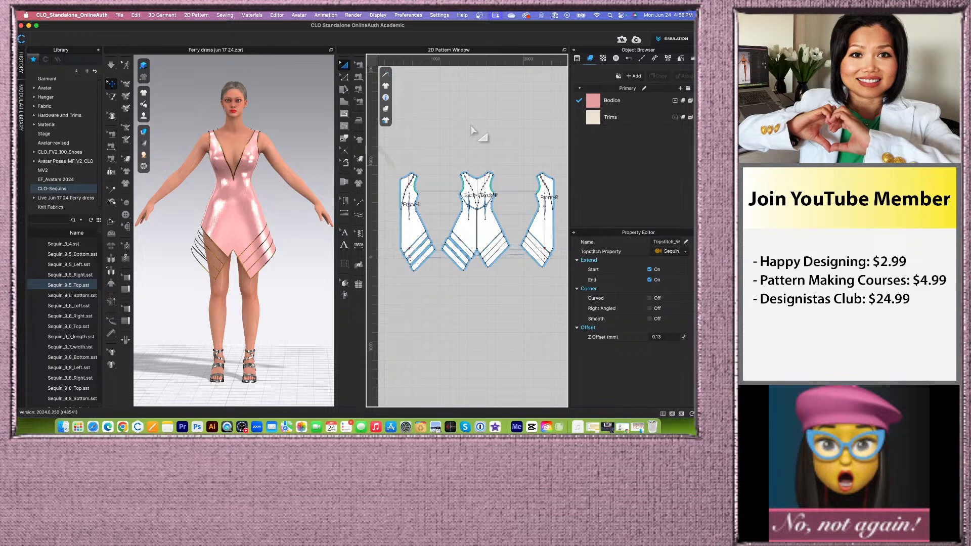
scroll(476, 134, "down", 2)
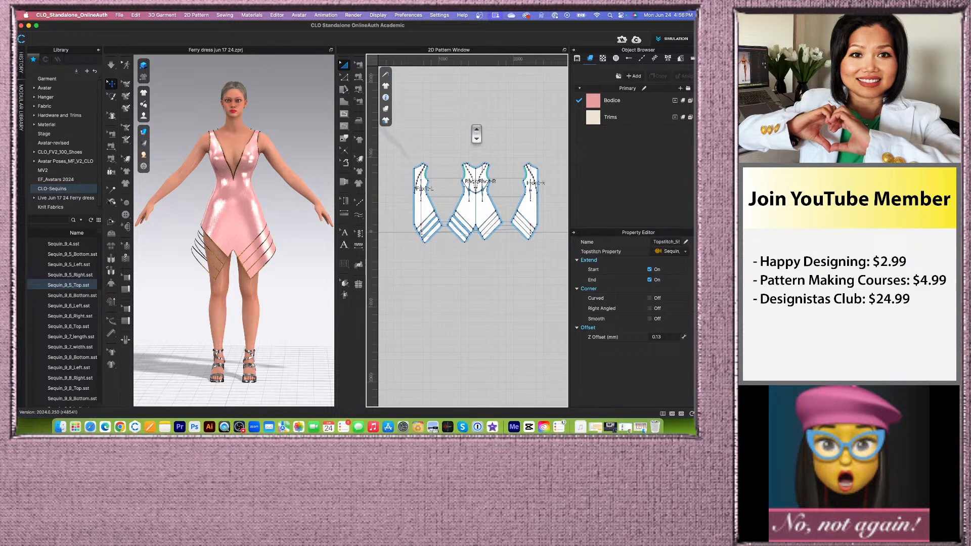